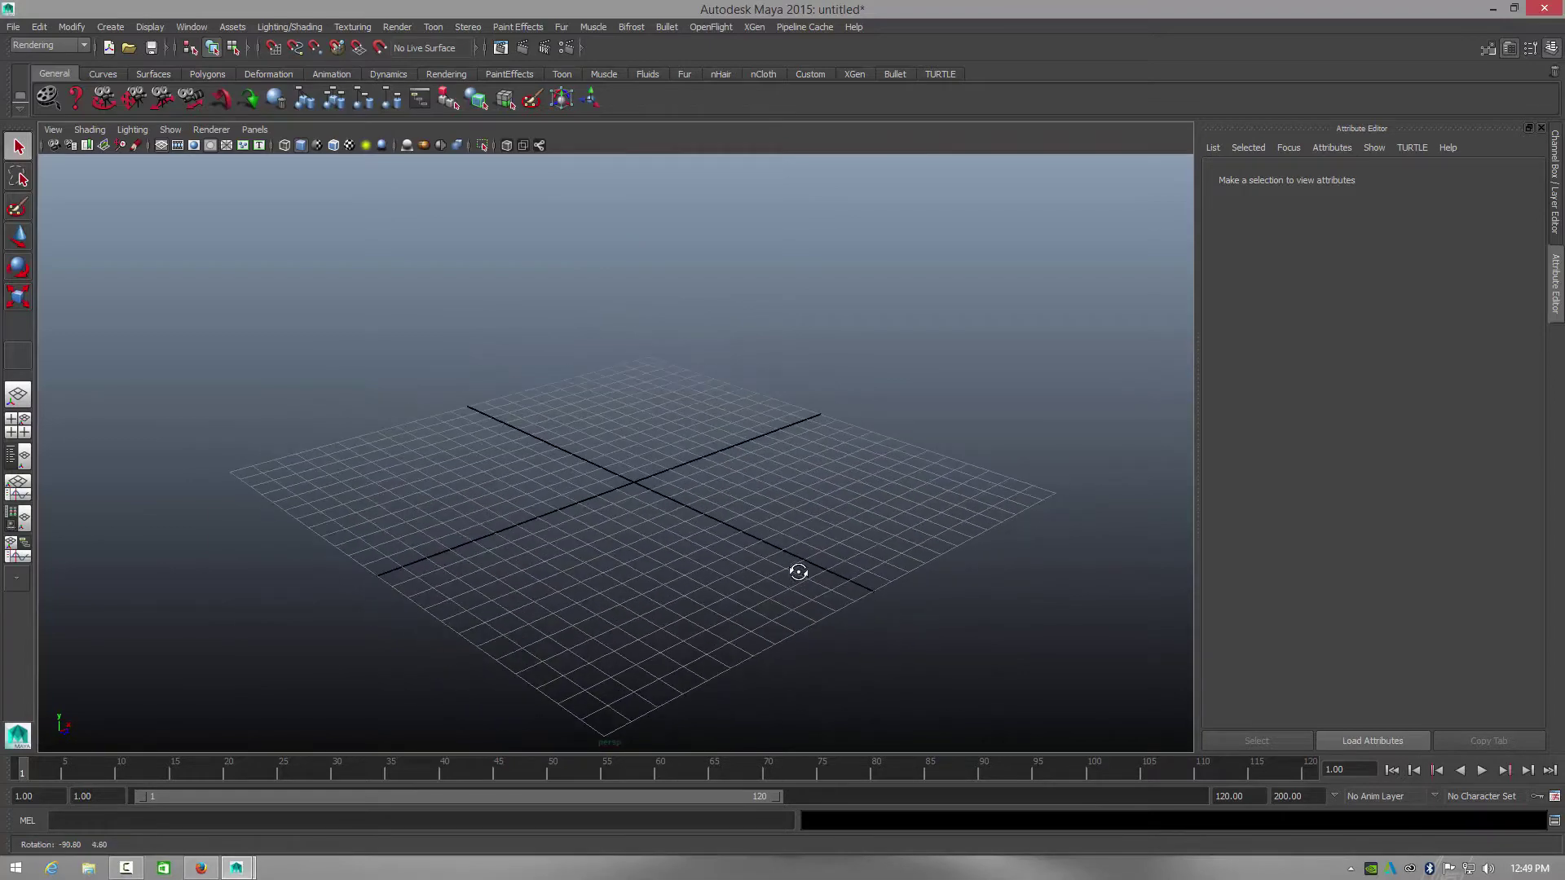
Step: Open the Render Settings window, reposition it slightly and minimize it
alt+drag(685, 575, 653, 587)
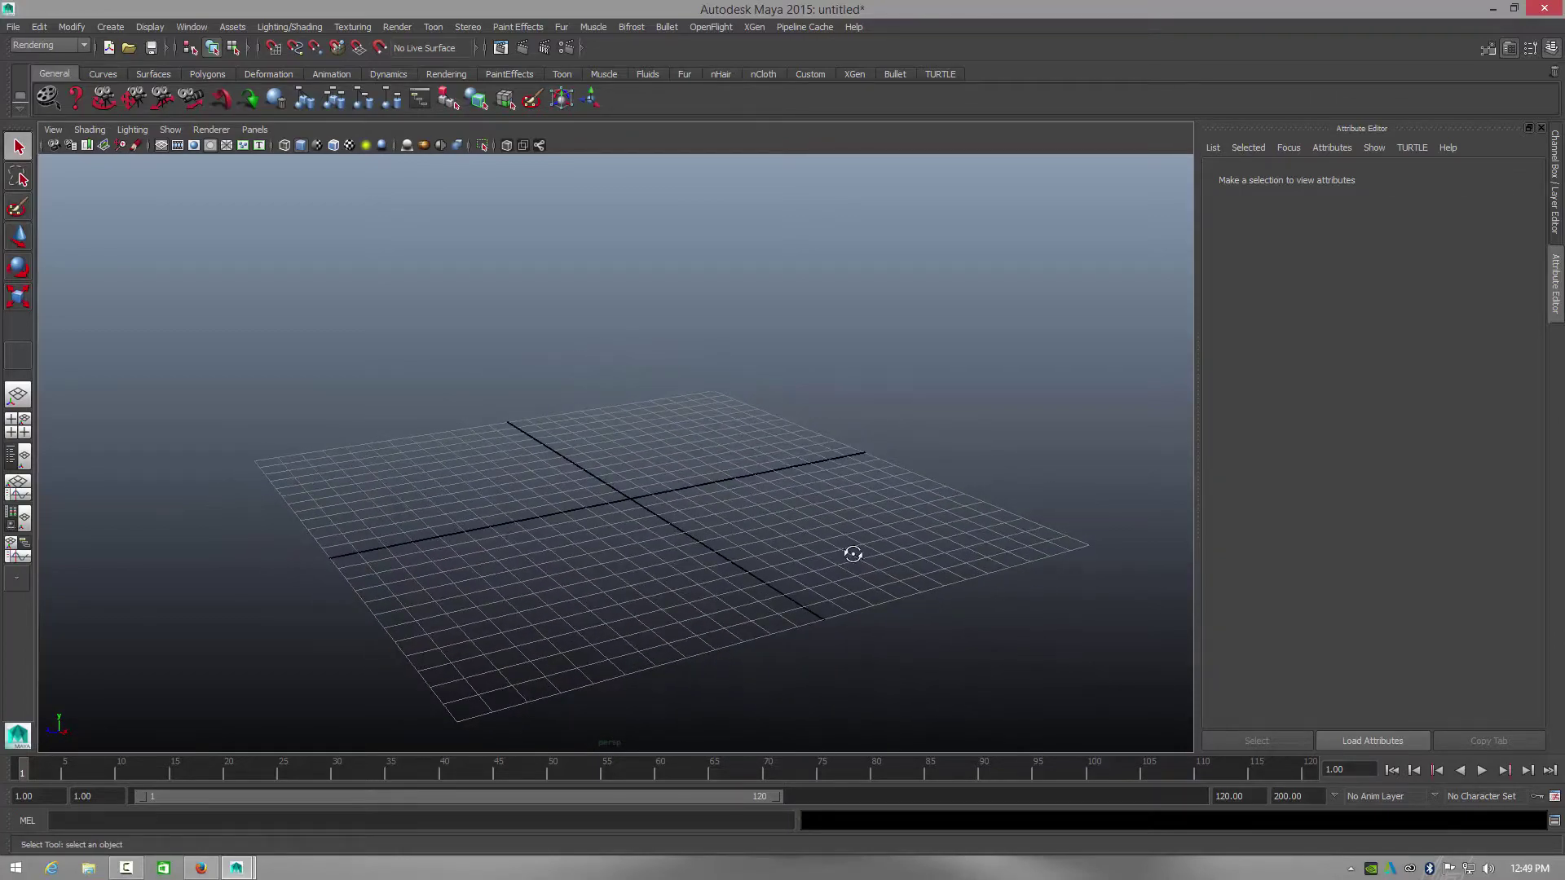
alt+drag(853, 552, 647, 584)
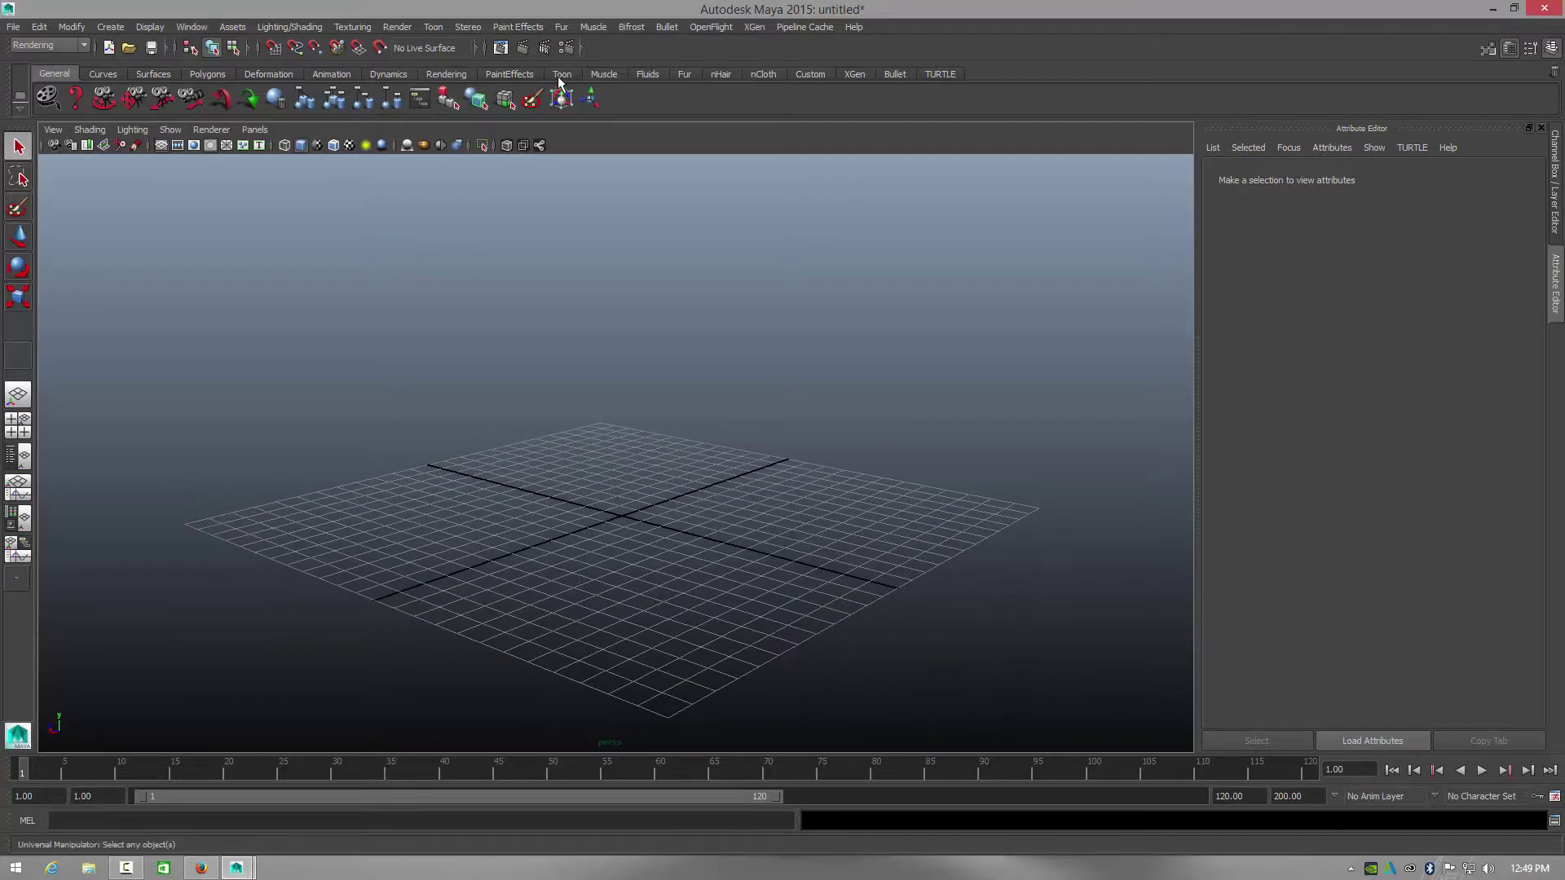
click(565, 49)
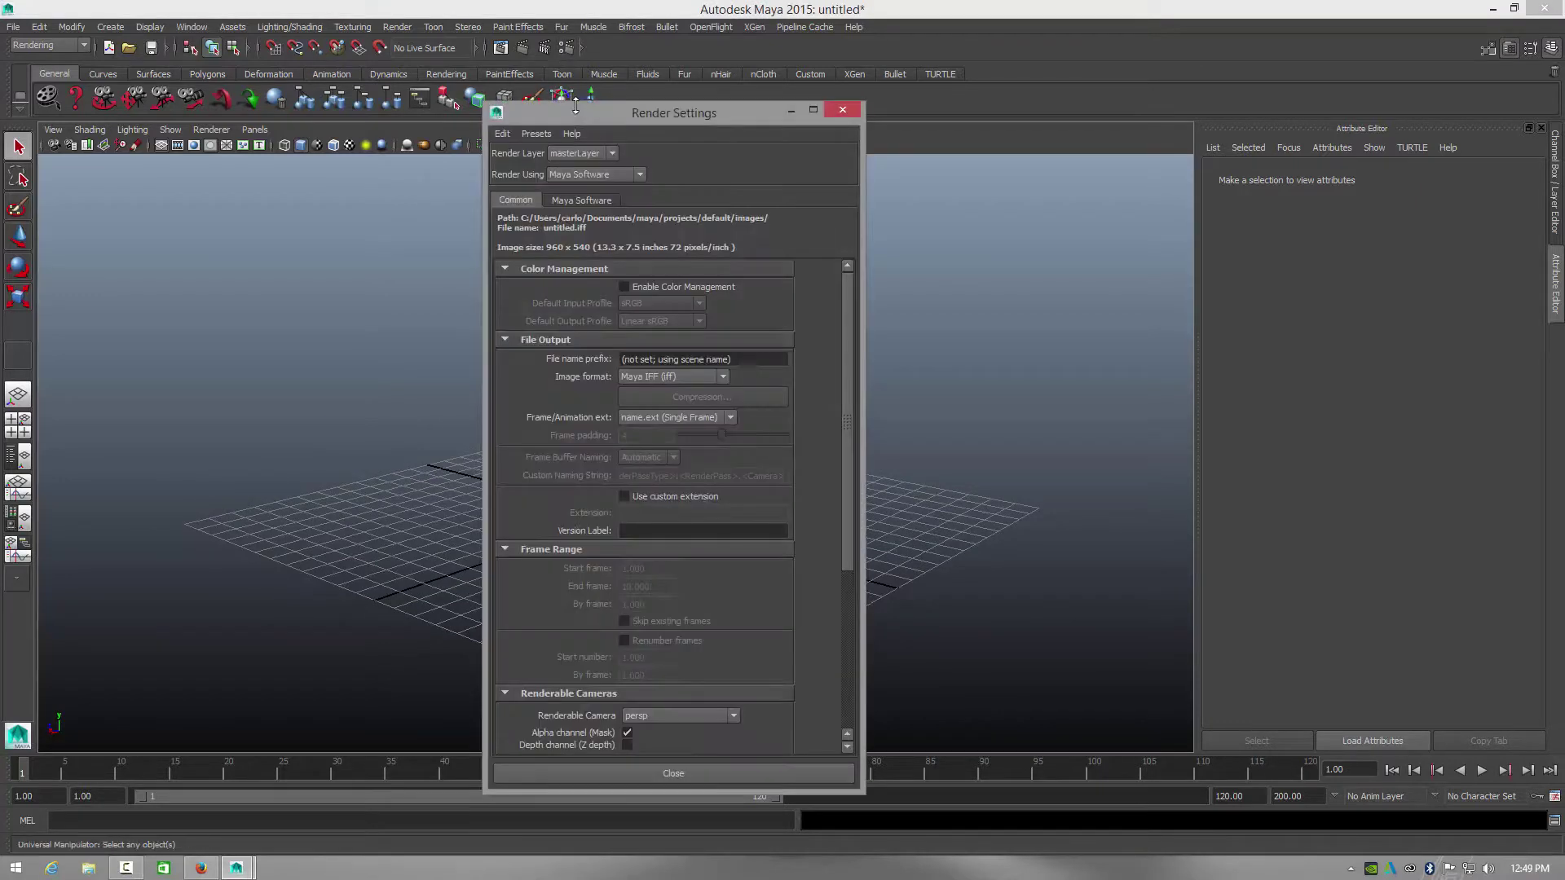
drag(580, 119, 552, 105)
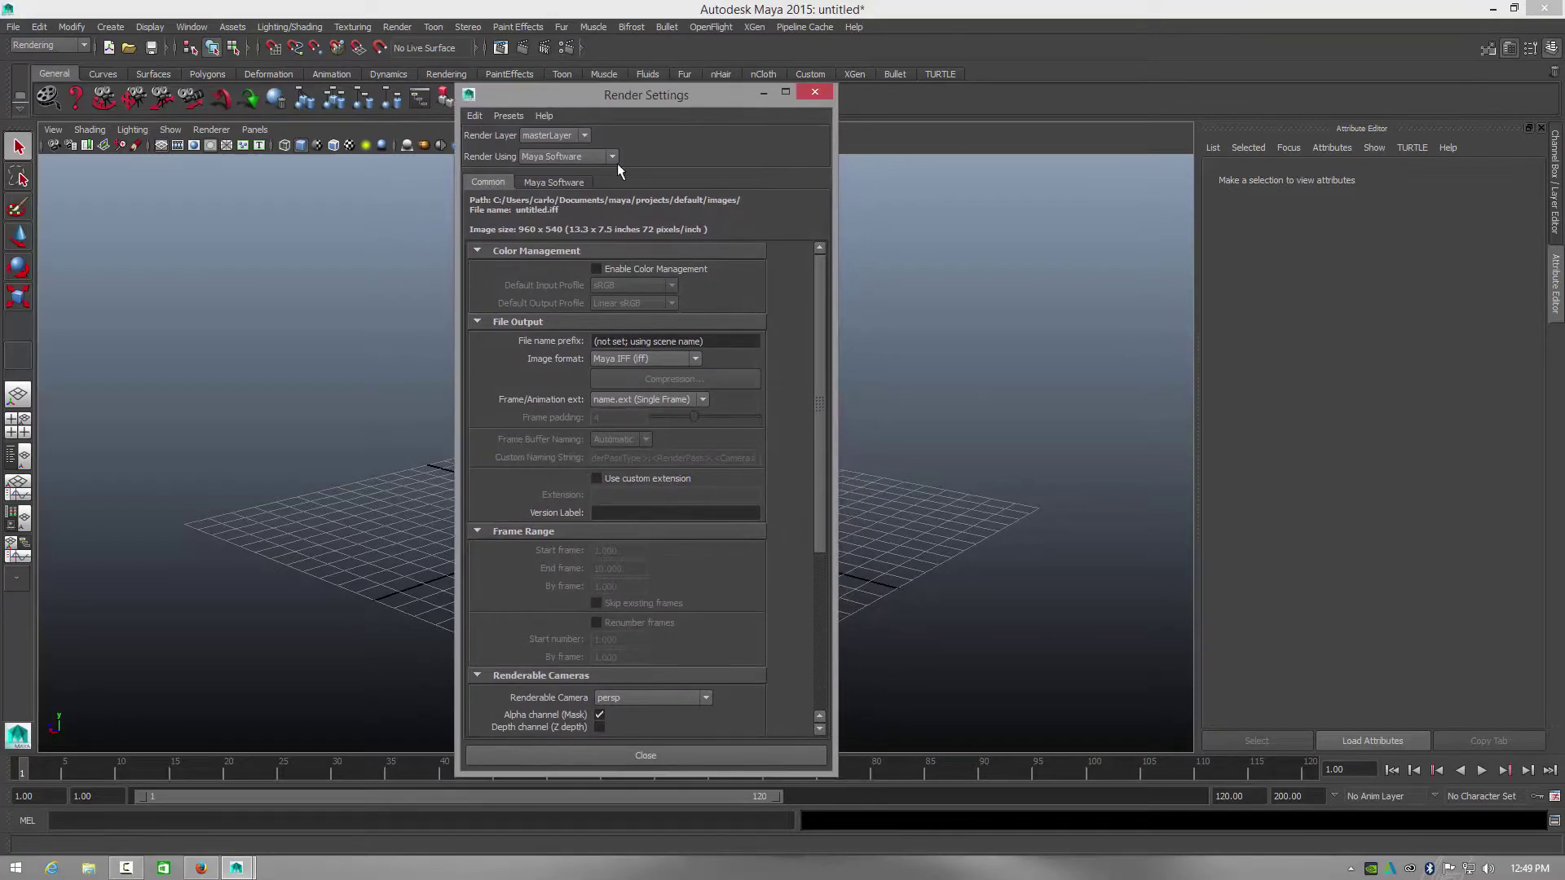
click(764, 92)
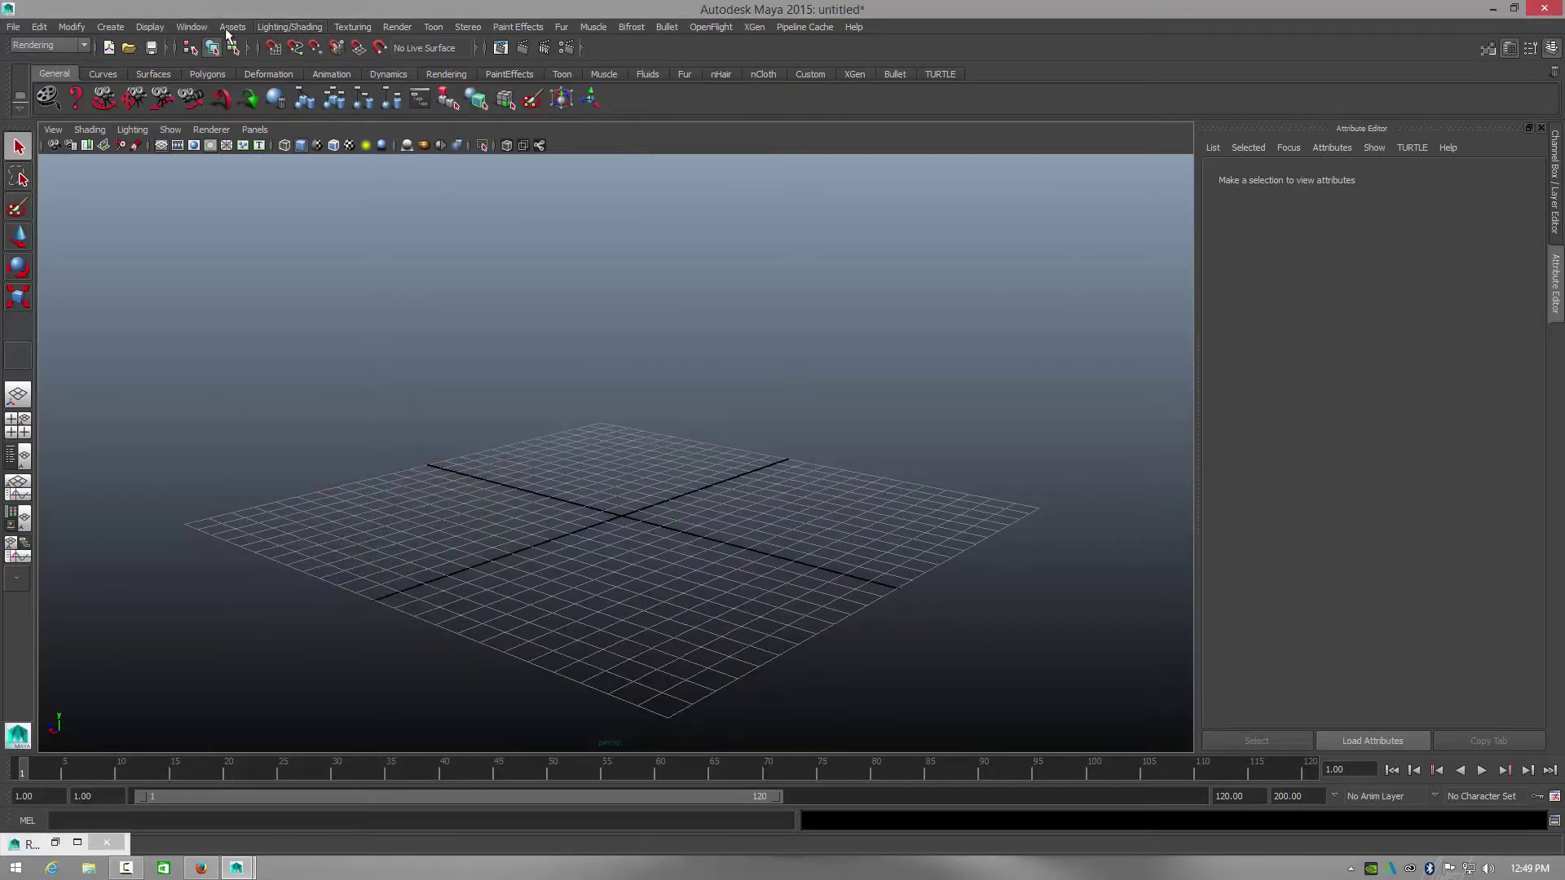
Step: Check in the Plug-in Manager whether the mental ray plug-in Mayatomr.mll is loaded and set to auto load, and close the manager
click(200, 29)
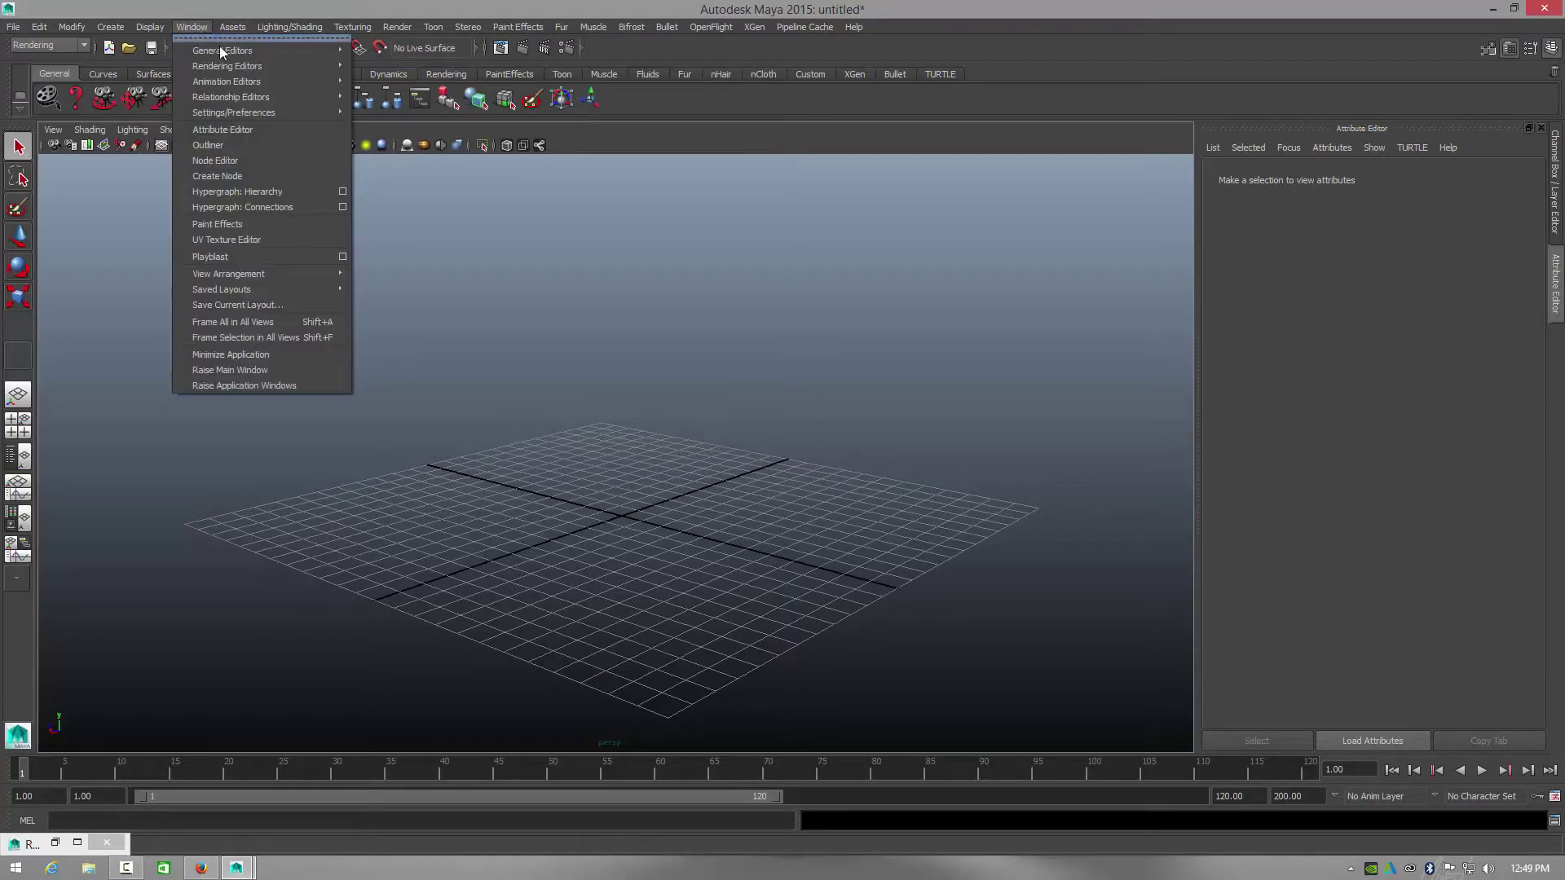
mouse_move(297, 99)
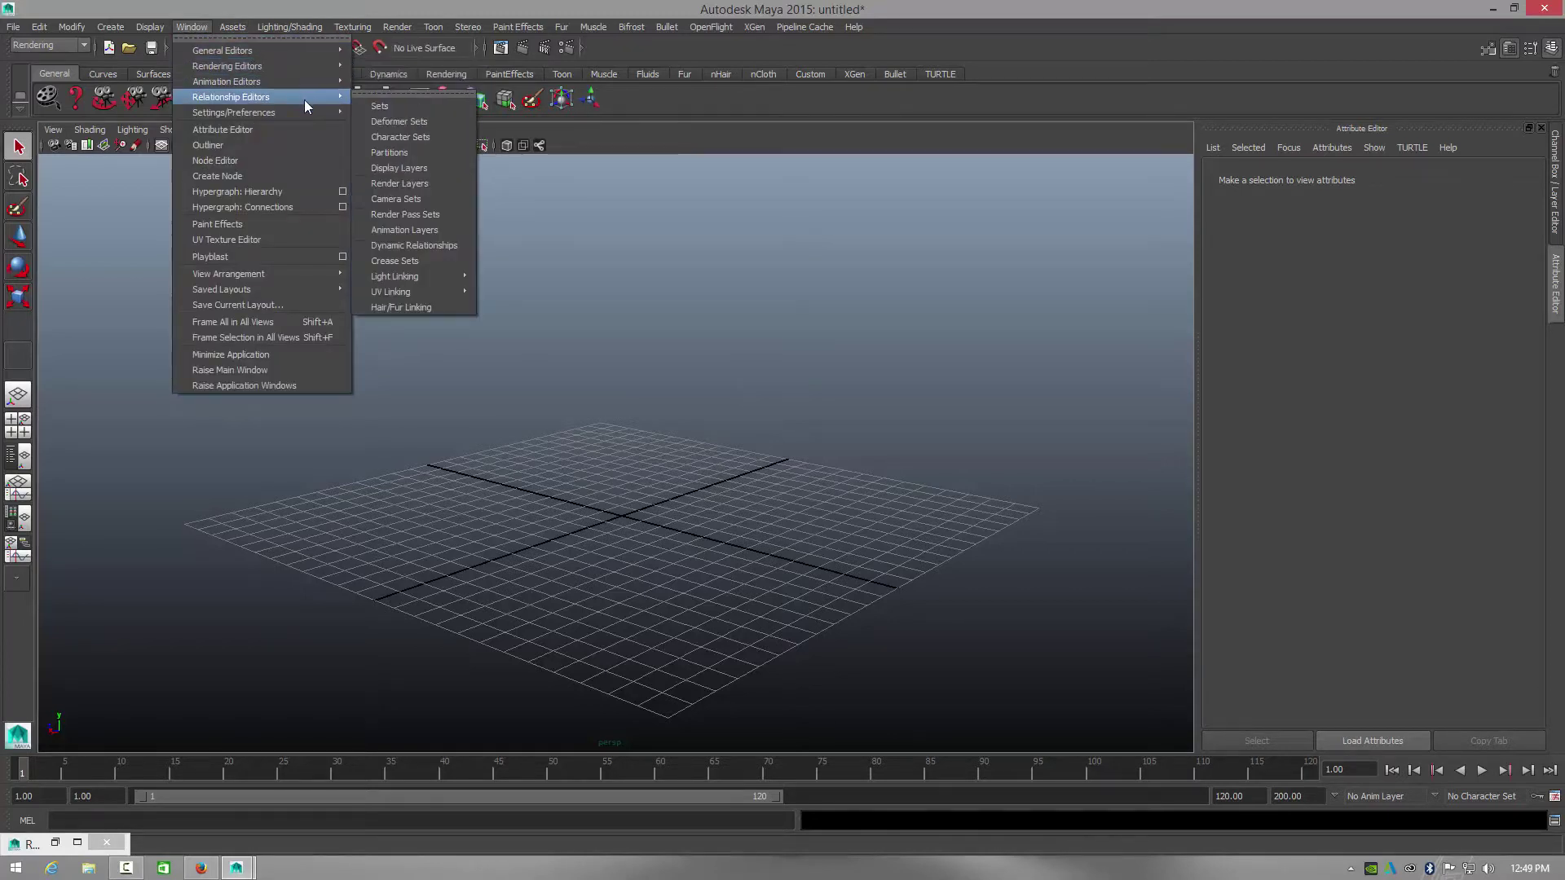
click(403, 248)
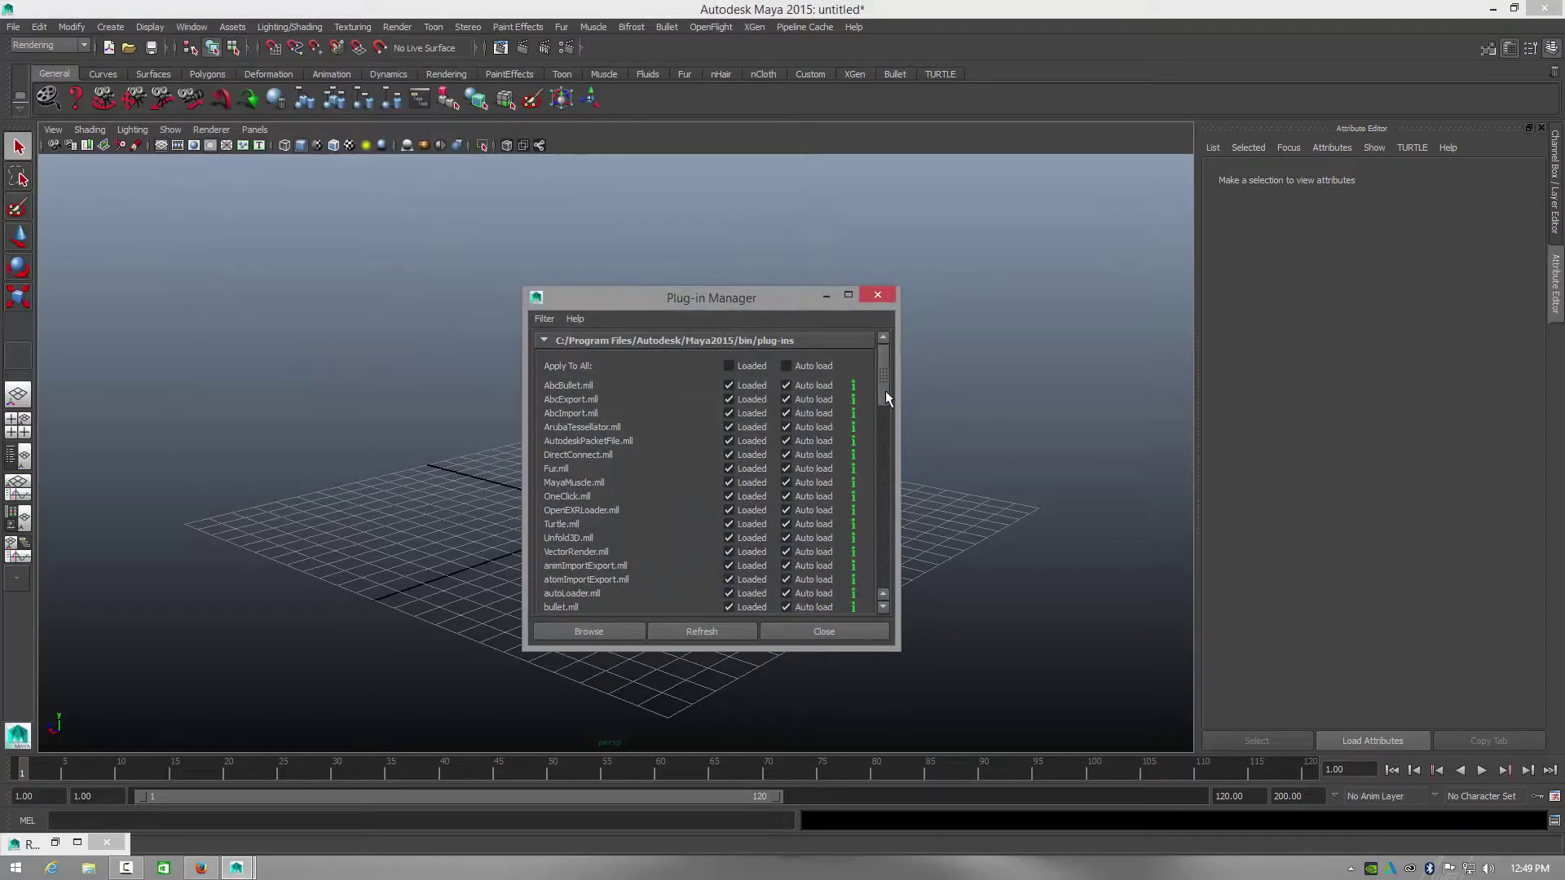
drag(885, 390, 872, 541)
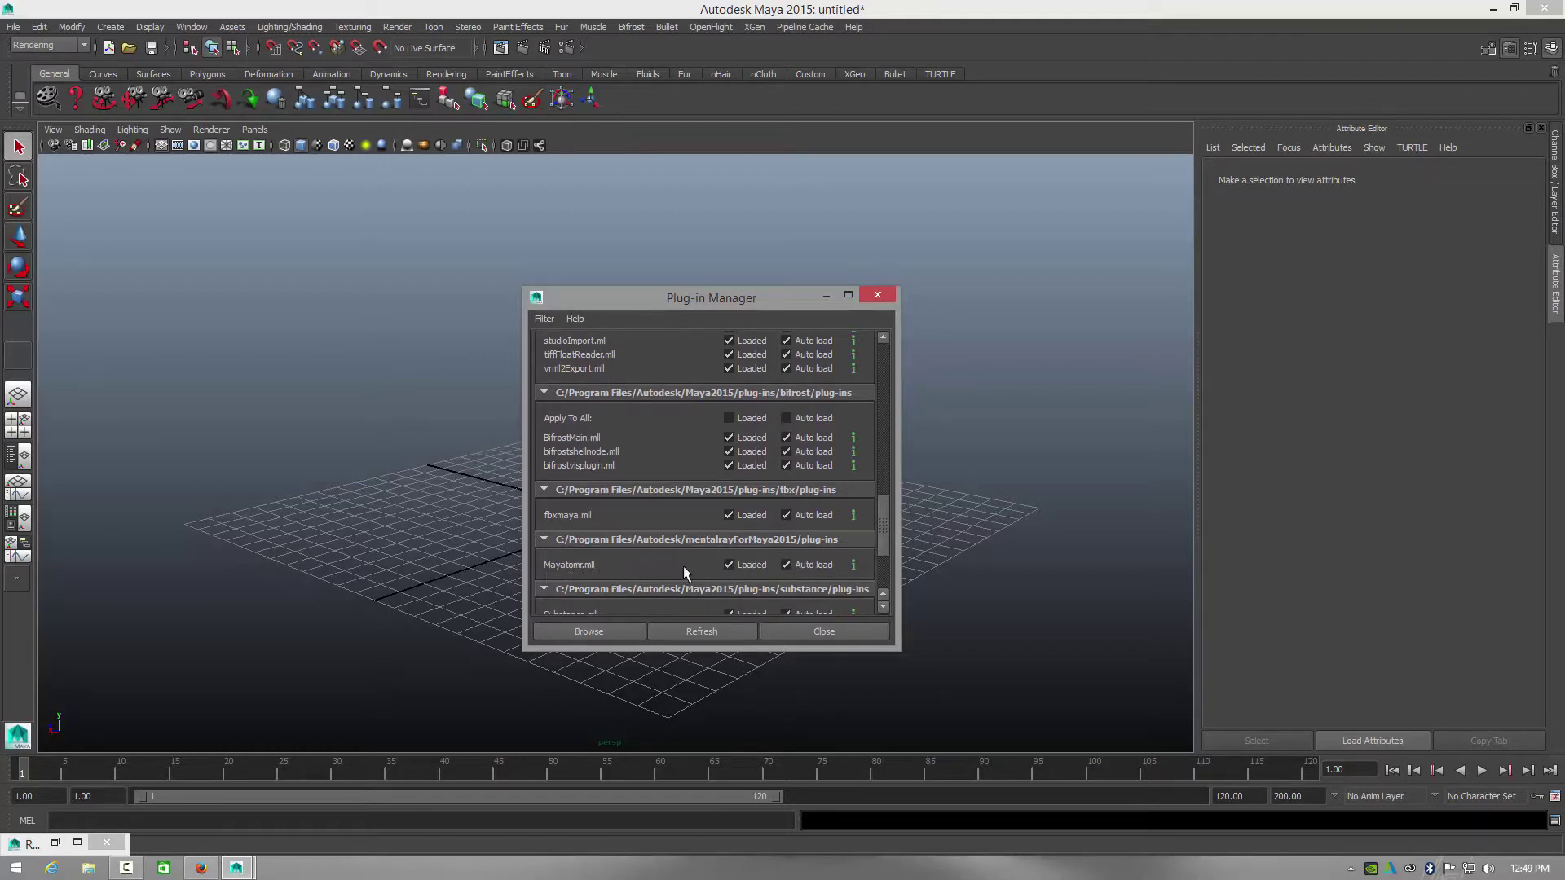
scroll(882, 535, down, 1)
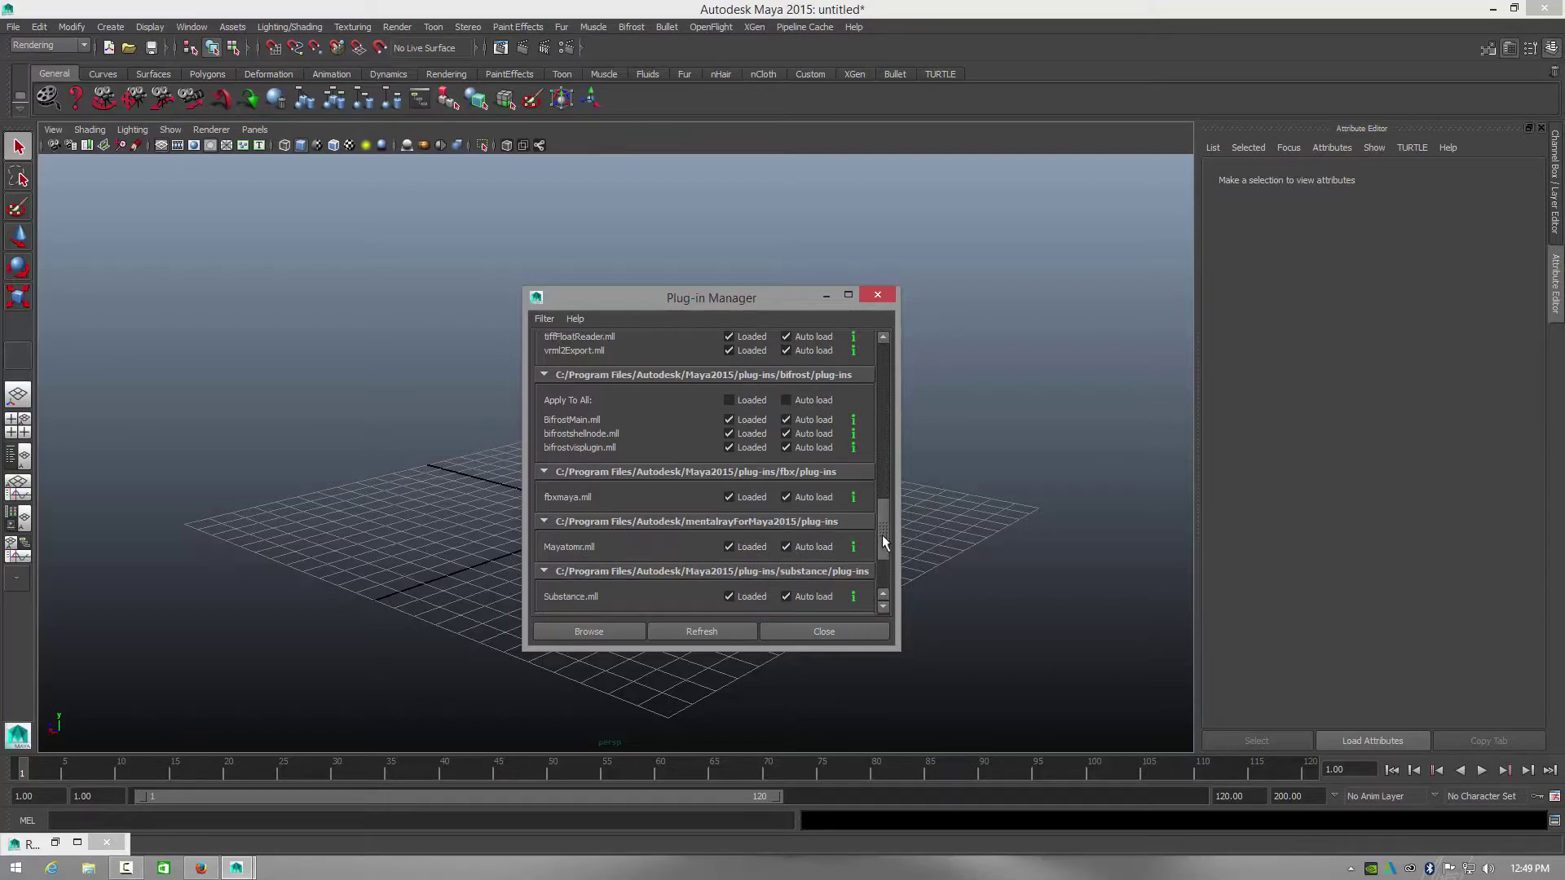
click(819, 636)
Step: Restore the Render Settings window and set the renderer to mental ray
click(77, 842)
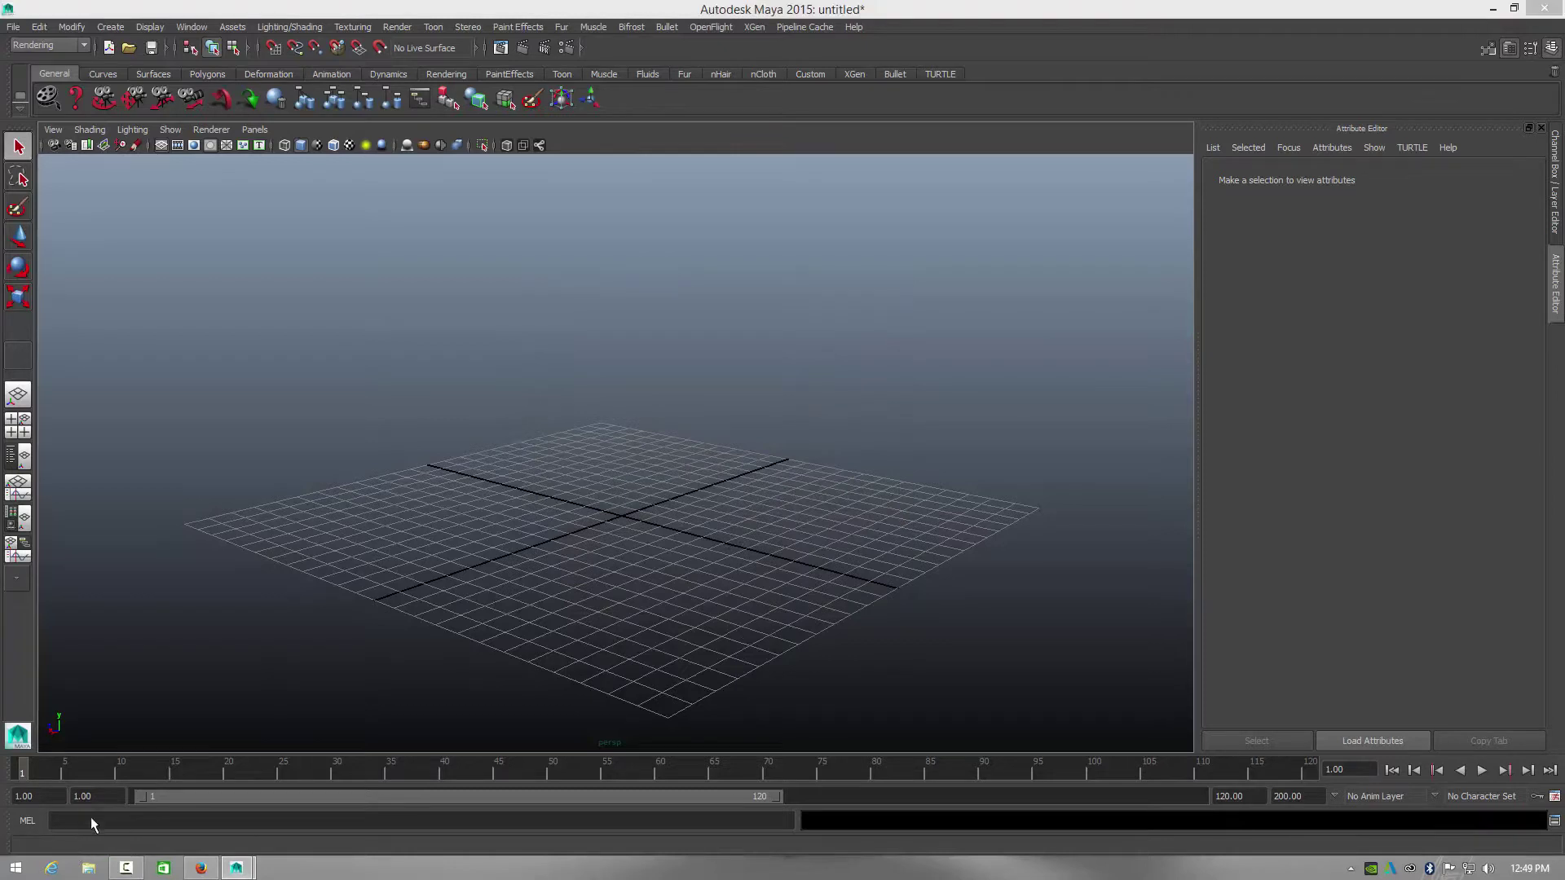
click(1514, 8)
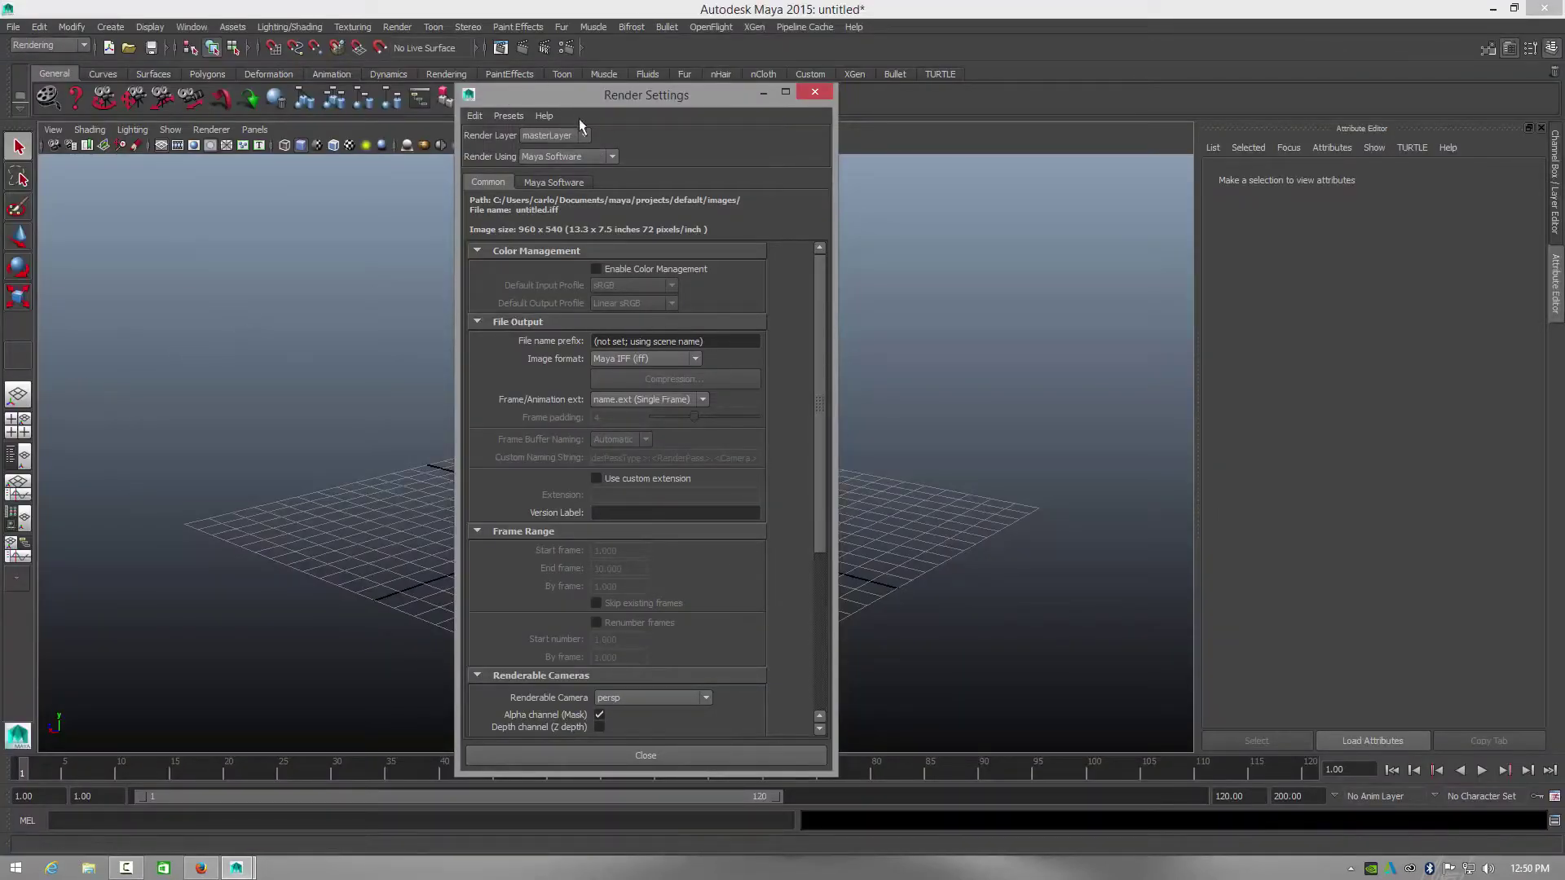
click(589, 157)
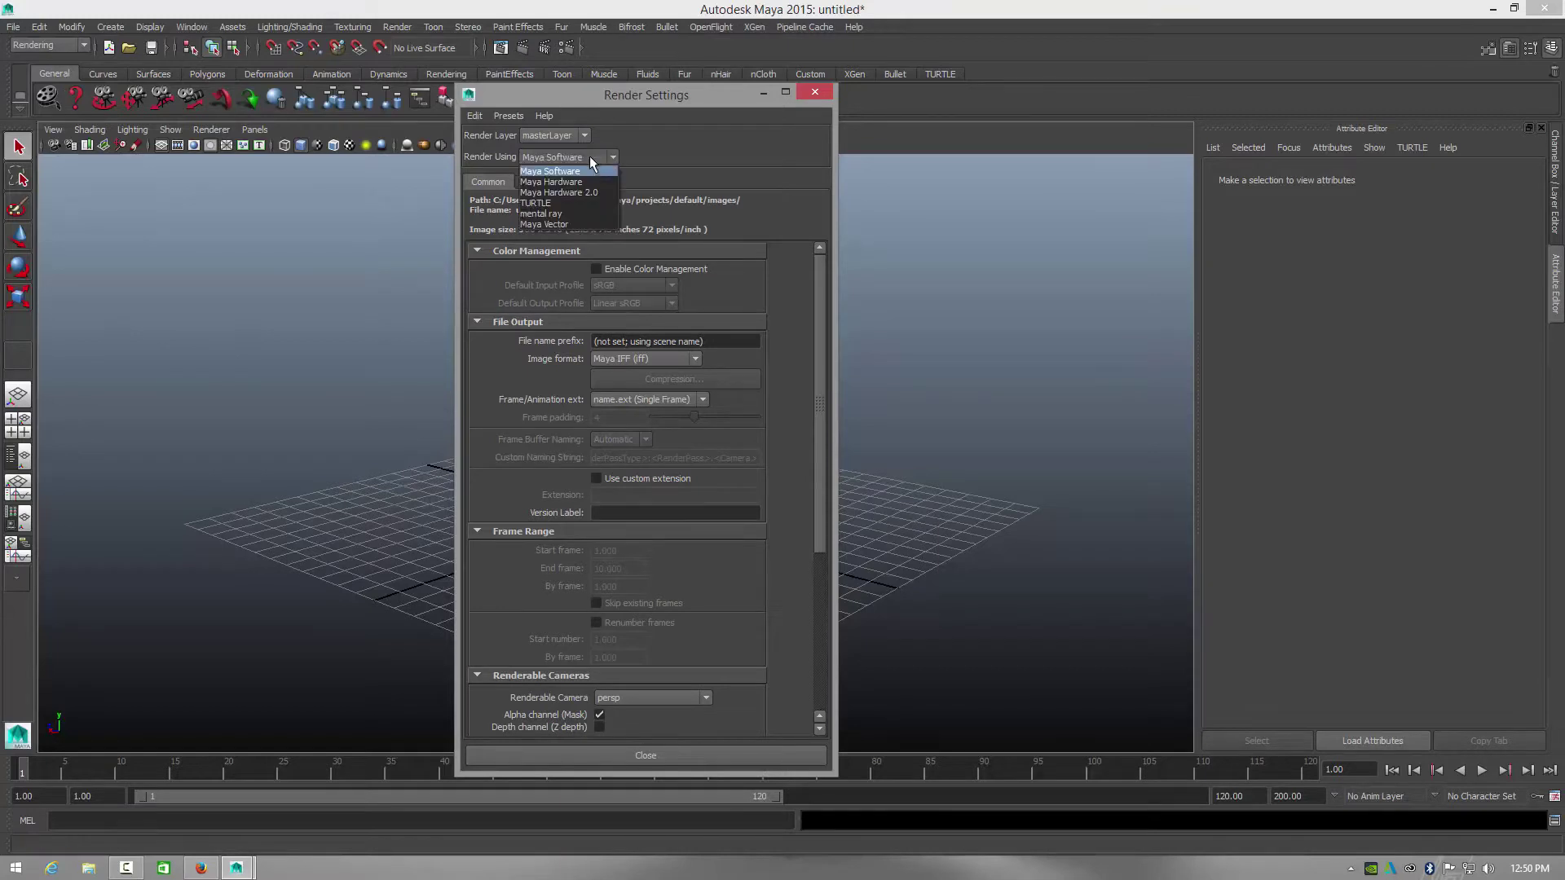
click(574, 212)
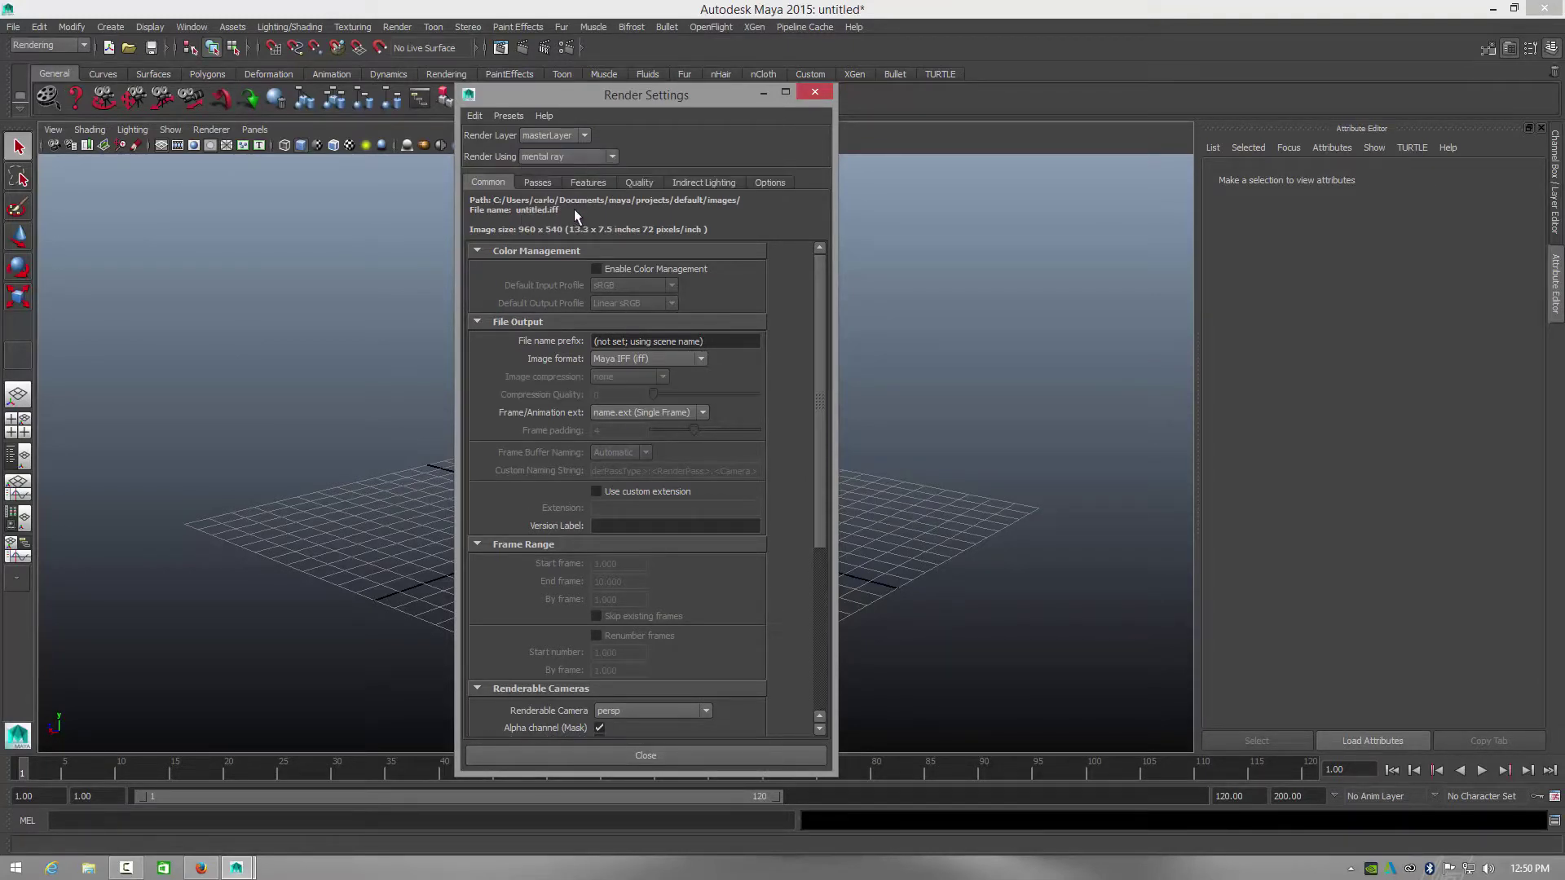
Step: Create an Image Based Lighting environment in the Indirect Lighting settings and minimize the Render Settings window
click(689, 184)
drag(652, 108, 945, 99)
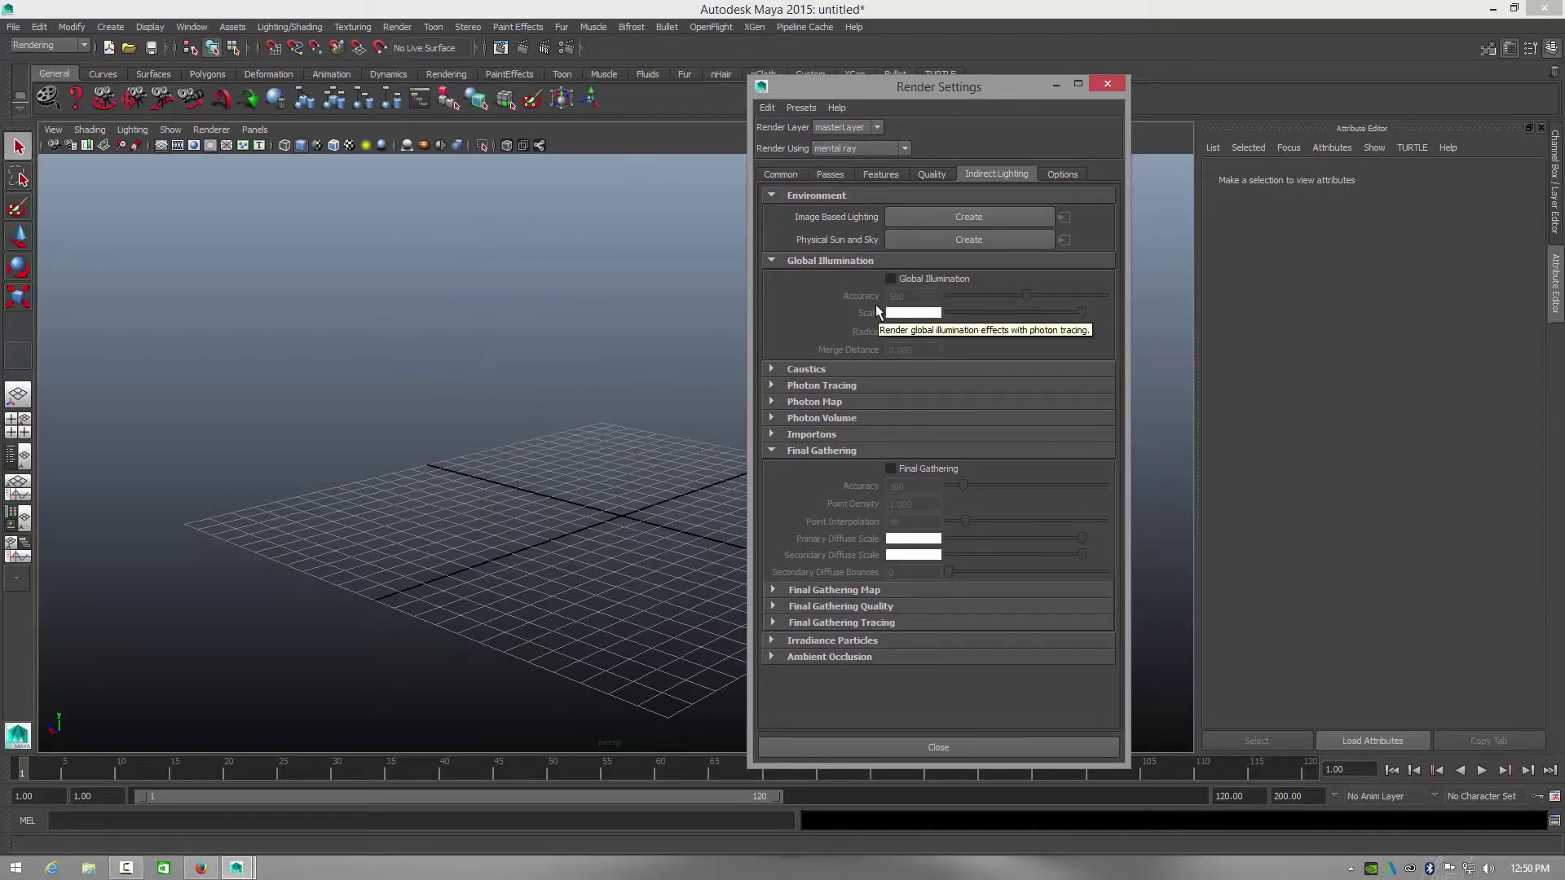
click(978, 215)
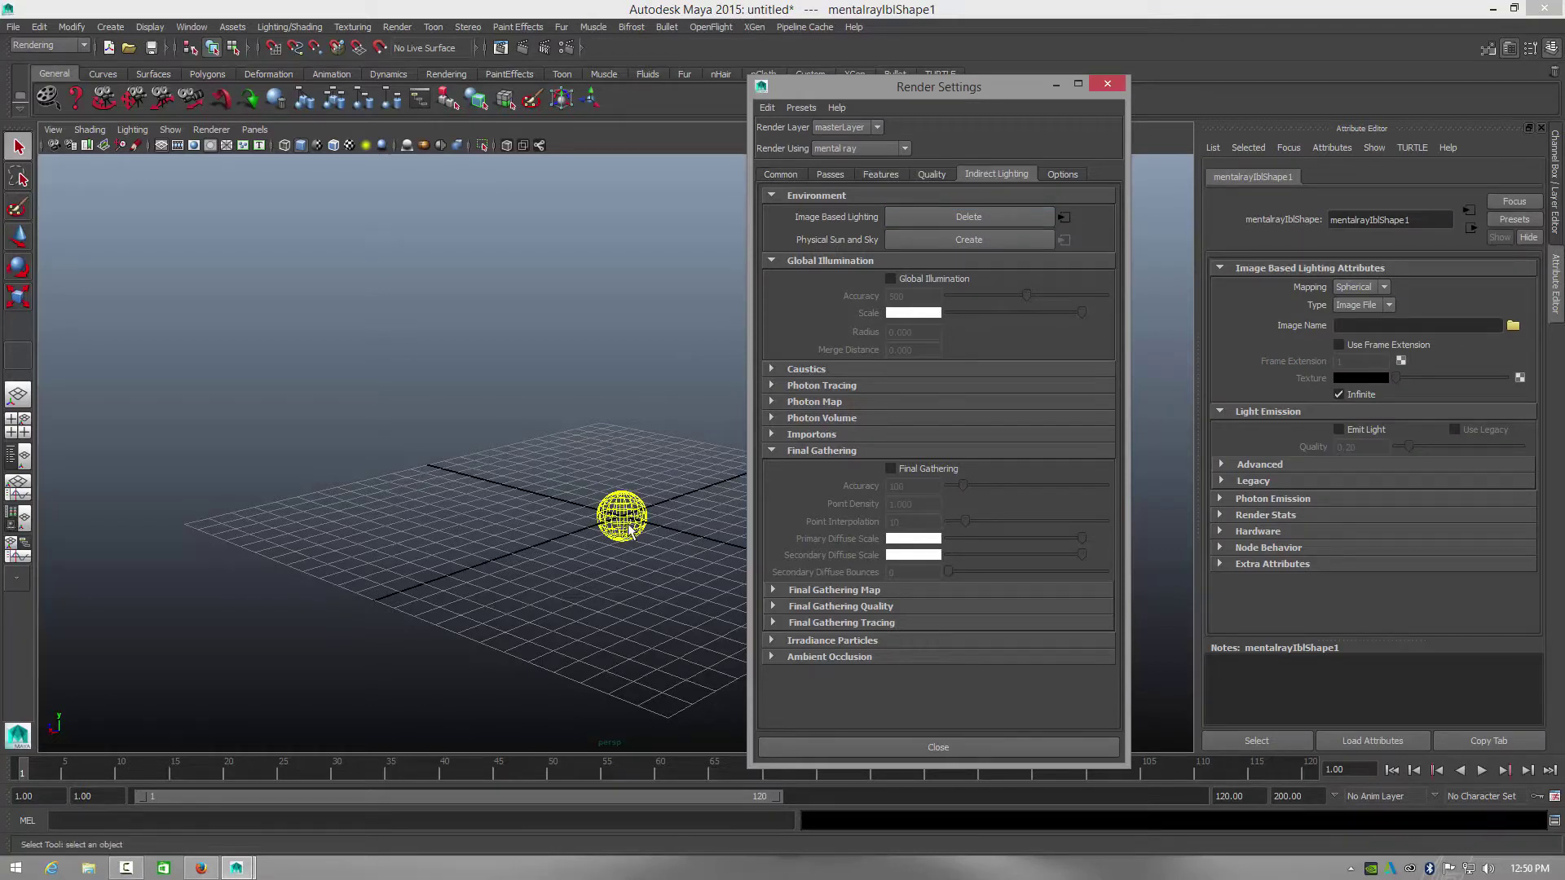
click(1055, 86)
Step: Load Road_1_ShotIntoTheSun_1280_640.jpg from the Pictures\maps folder as the image of the image-based lighting sphere
scroll(627, 518, up, 3)
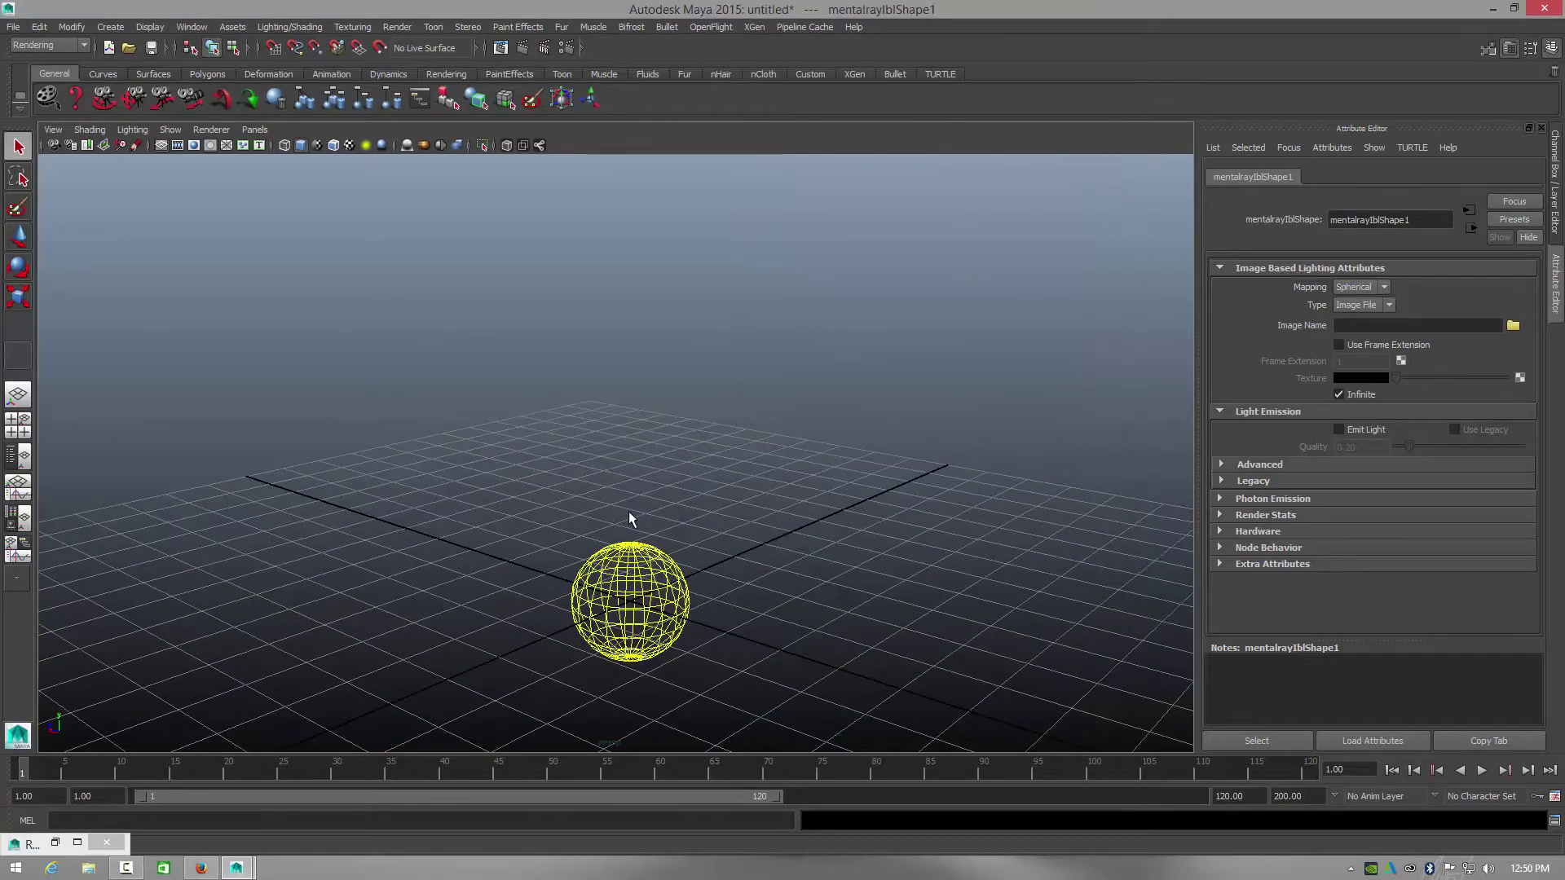
alt+middle_drag(629, 519, 626, 372)
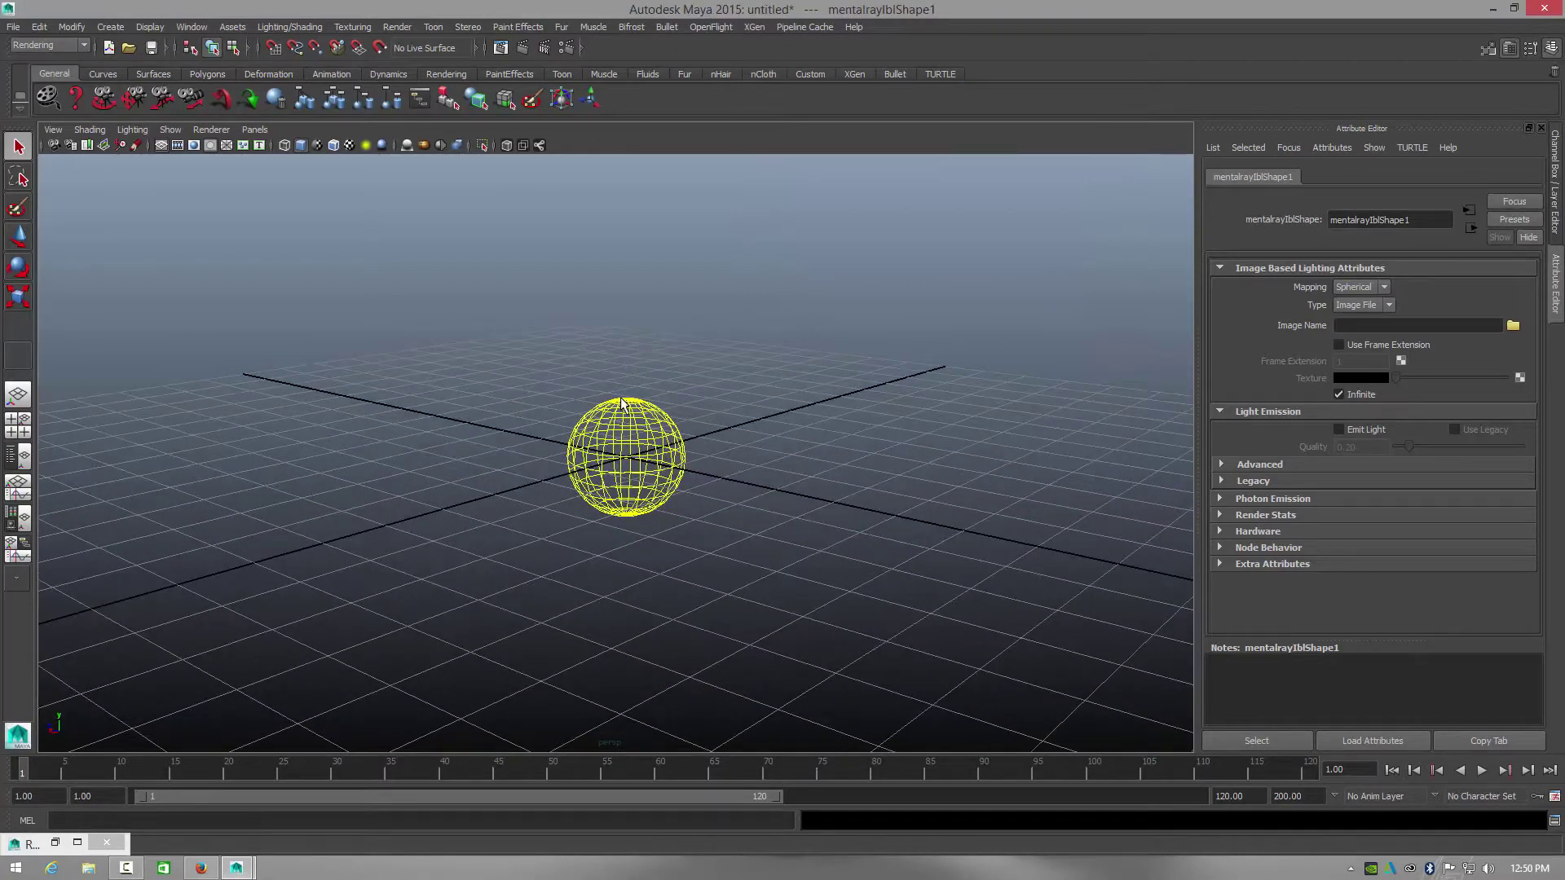
scroll(630, 423, up, 5)
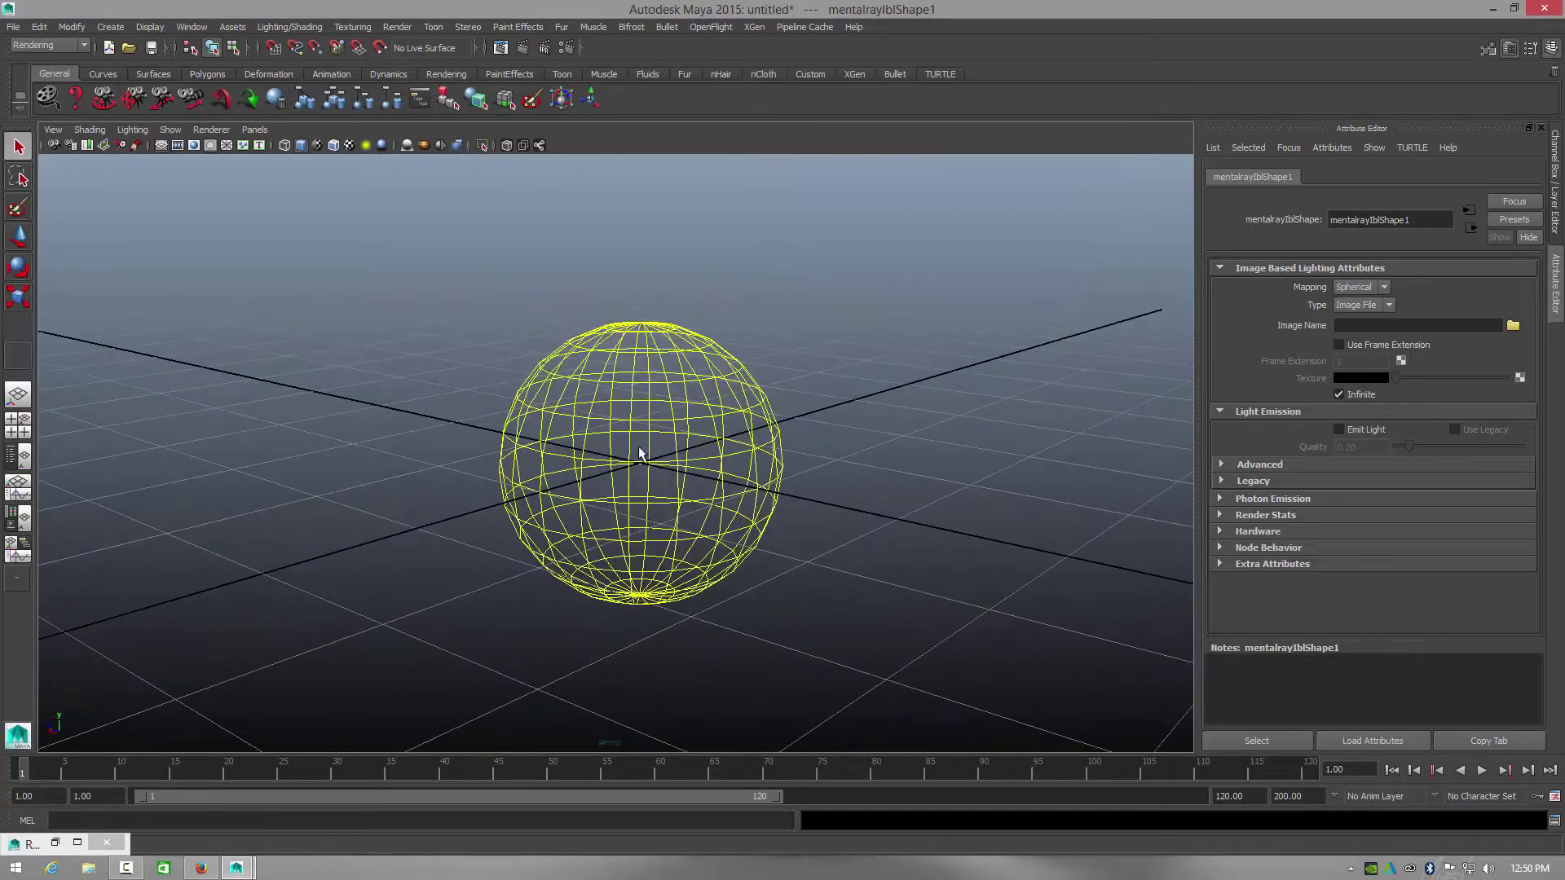
alt+drag(639, 447, 720, 535)
scroll(657, 461, up, 3)
scroll(717, 462, down, 2)
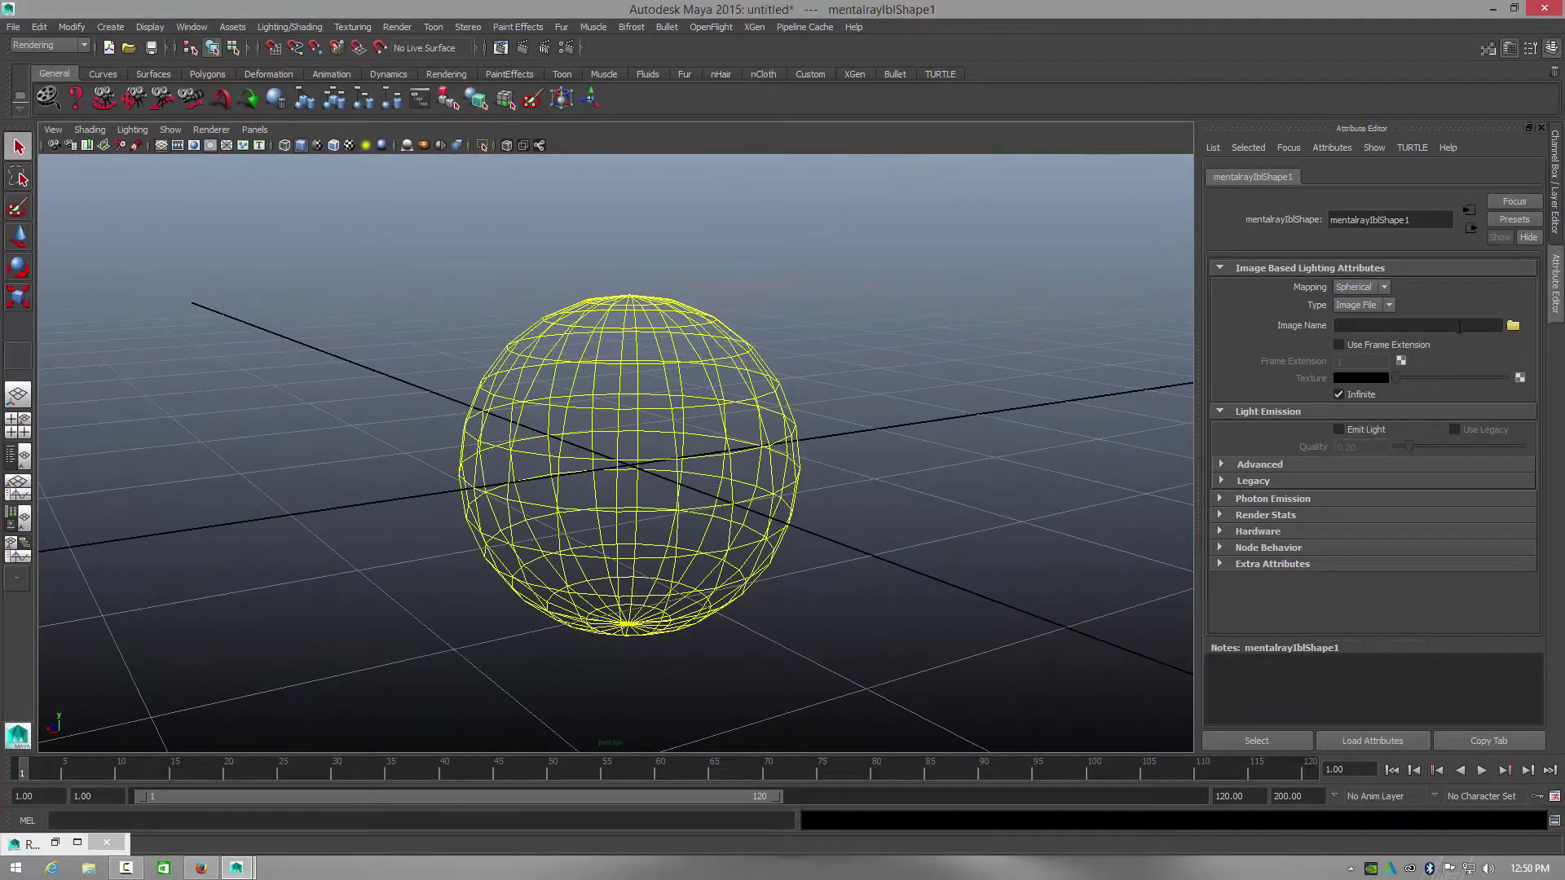
click(1512, 326)
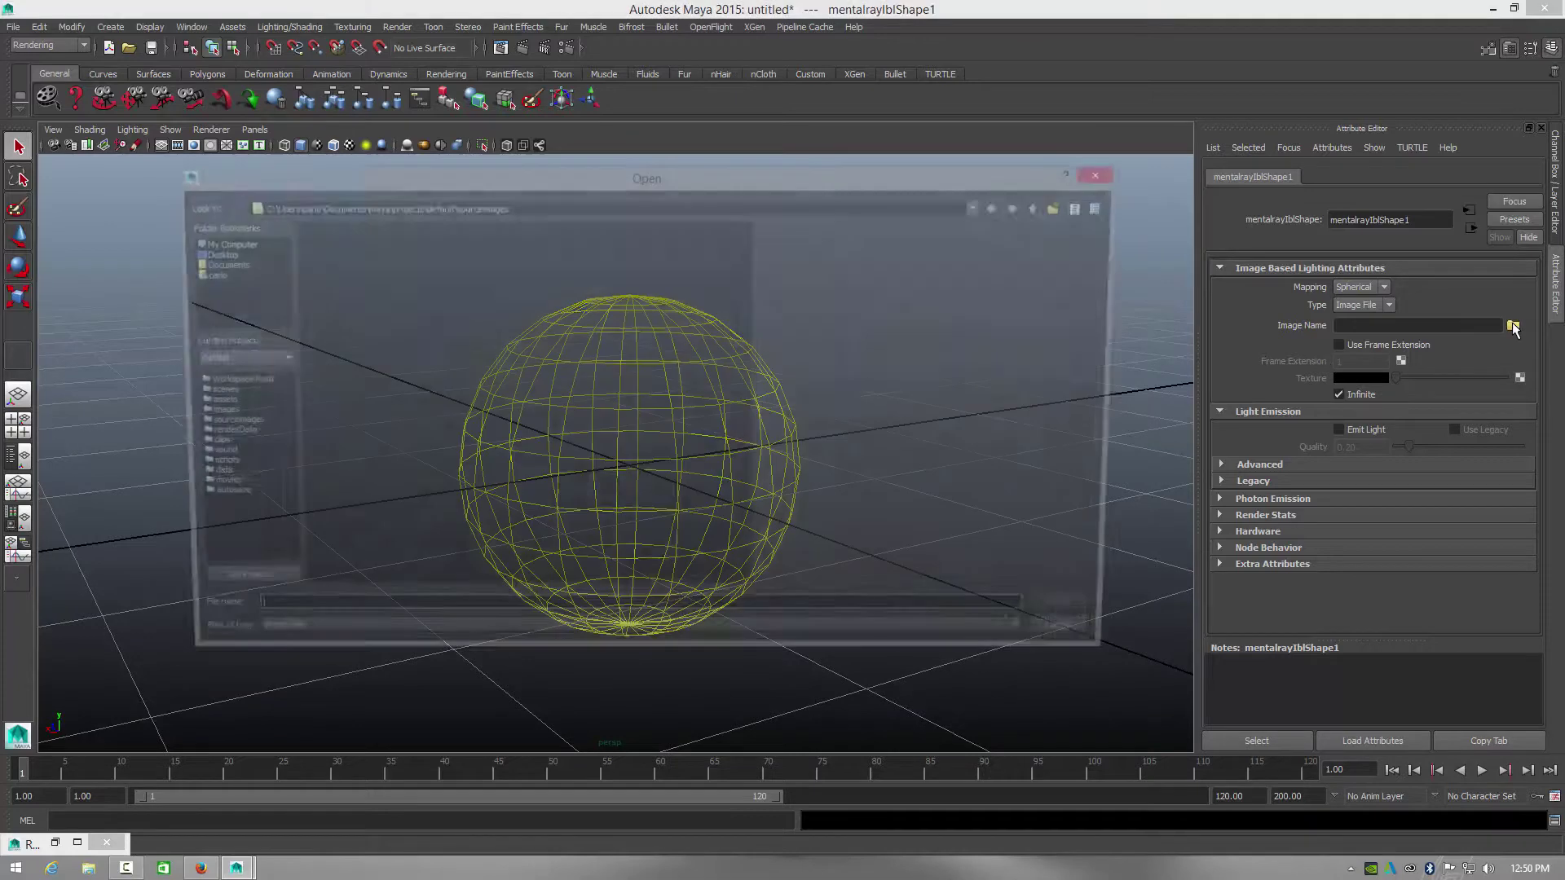
click(206, 275)
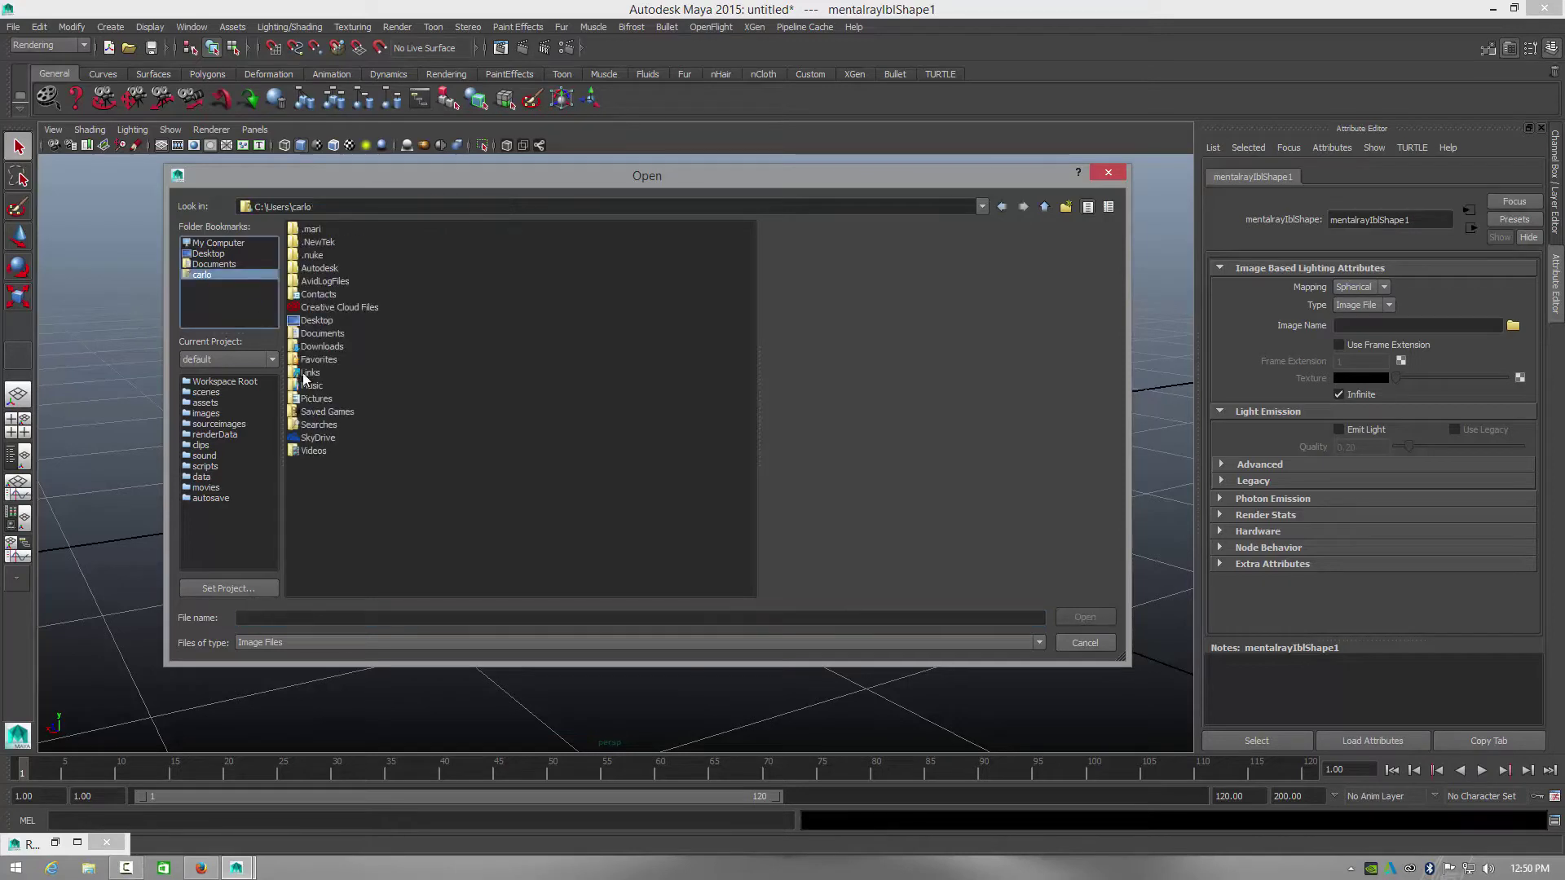
double_click(316, 399)
double_click(311, 231)
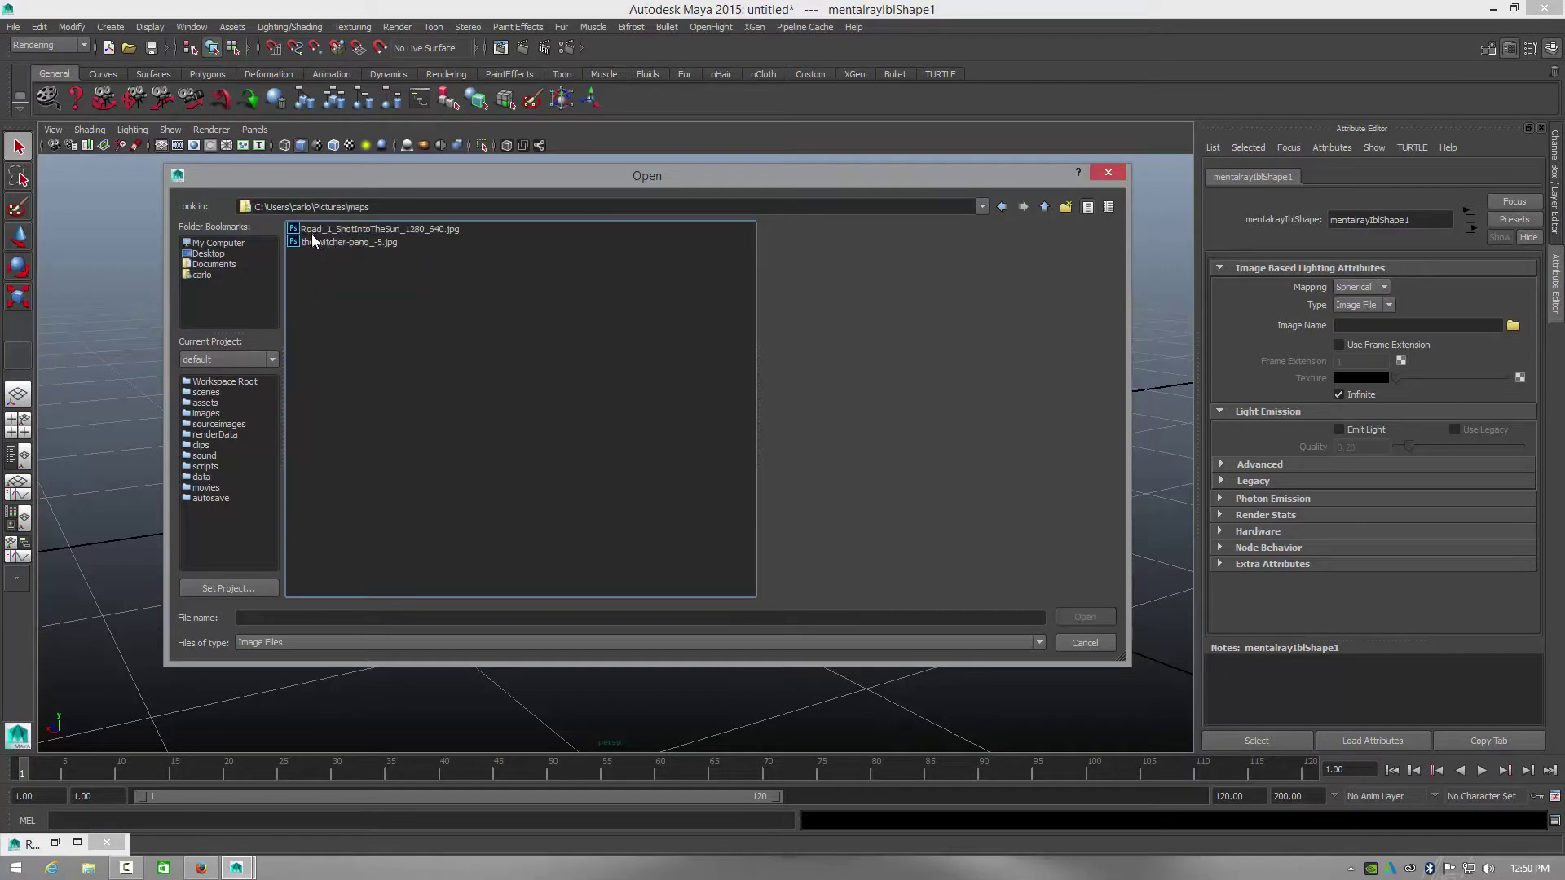
click(358, 230)
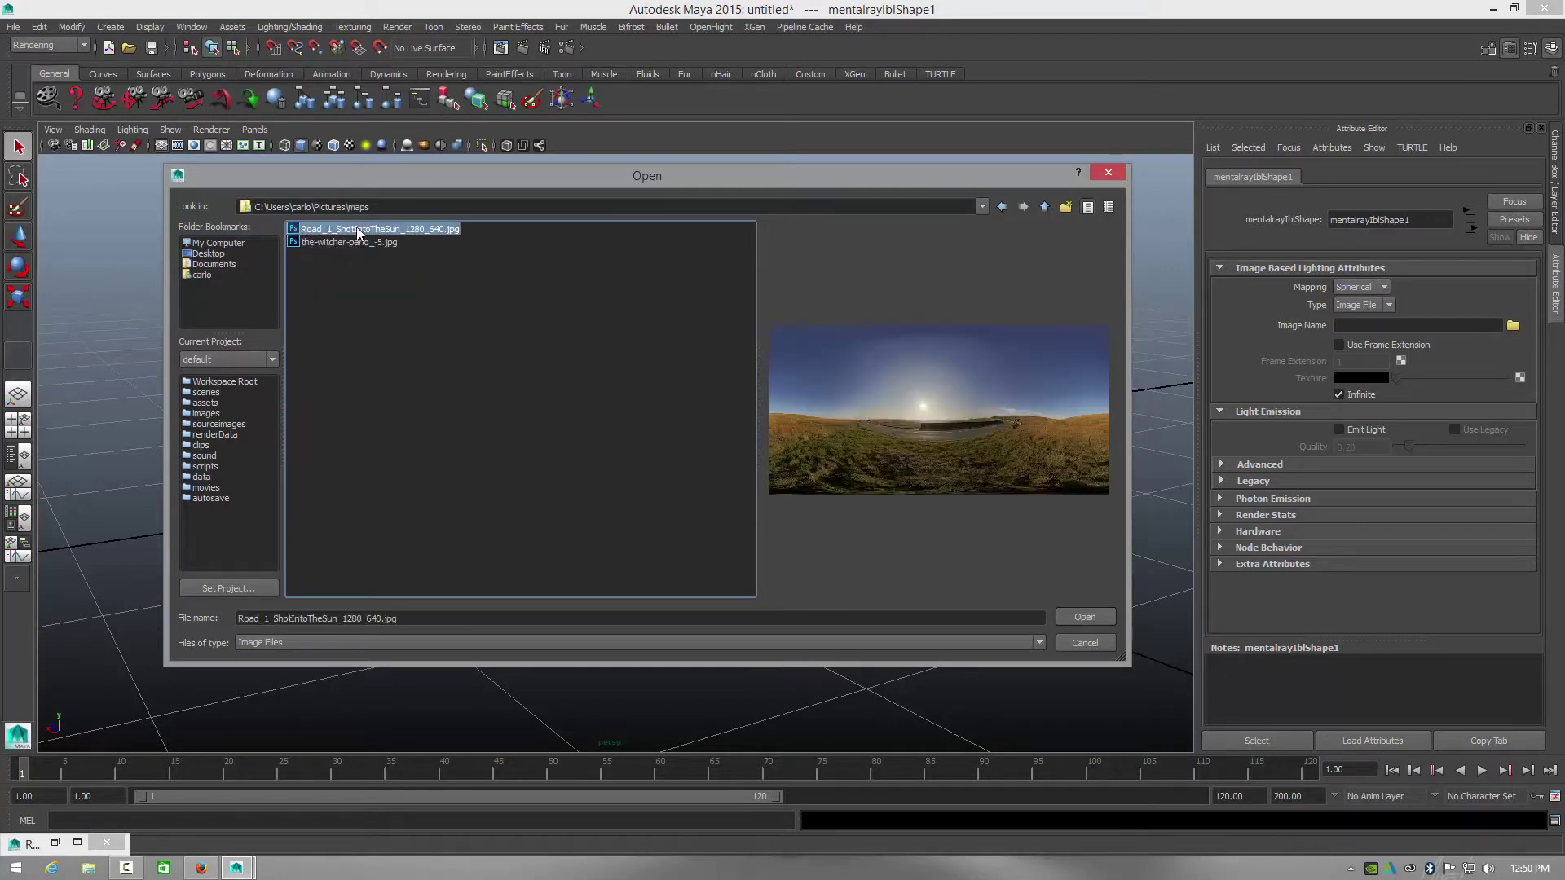
click(352, 243)
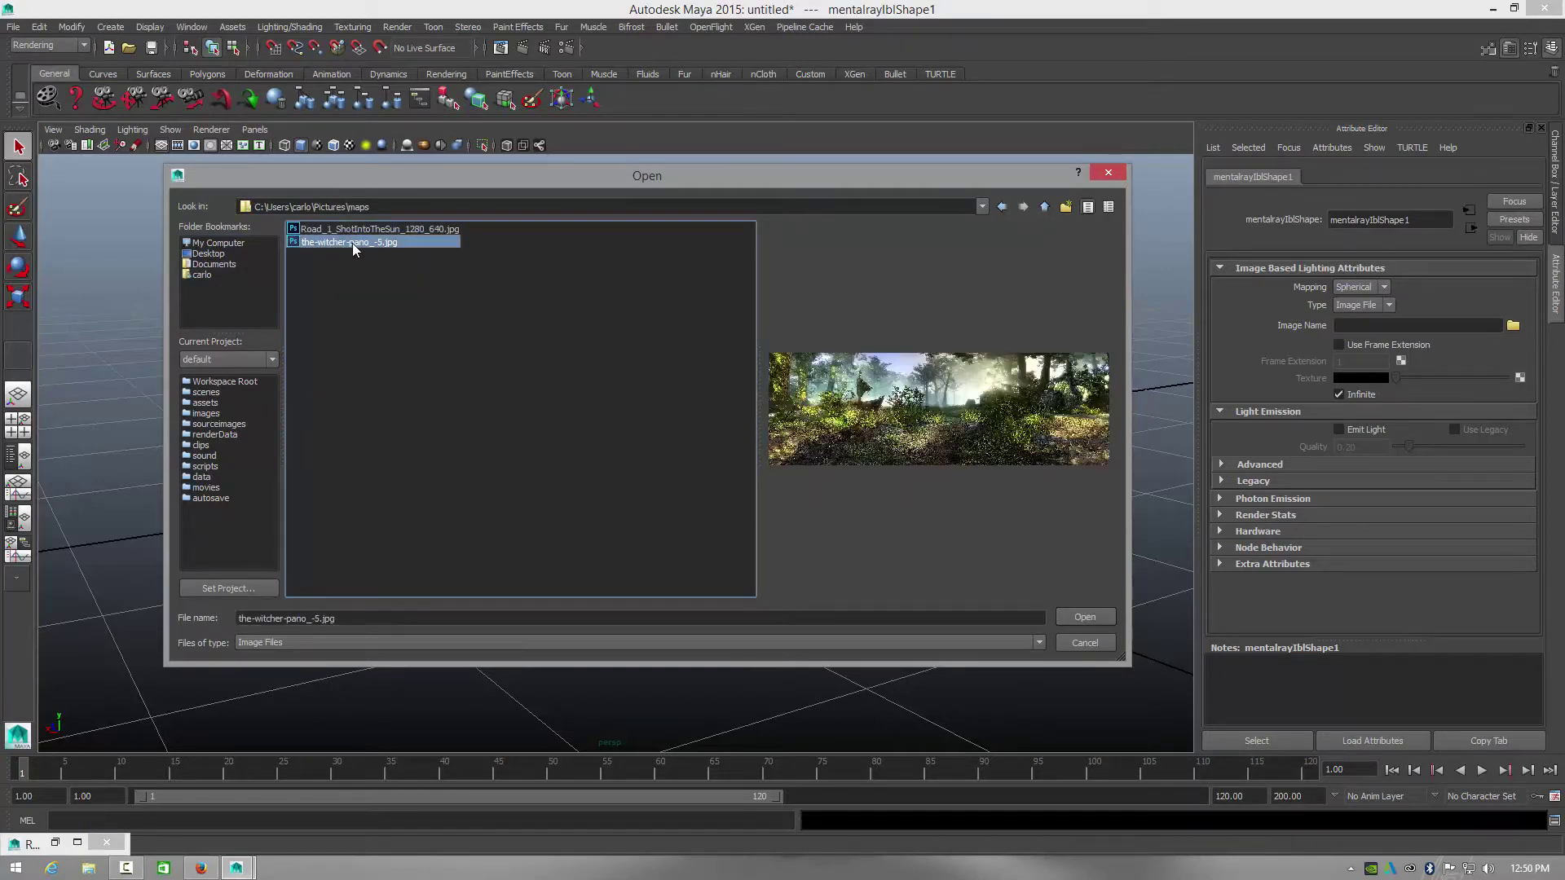
click(325, 230)
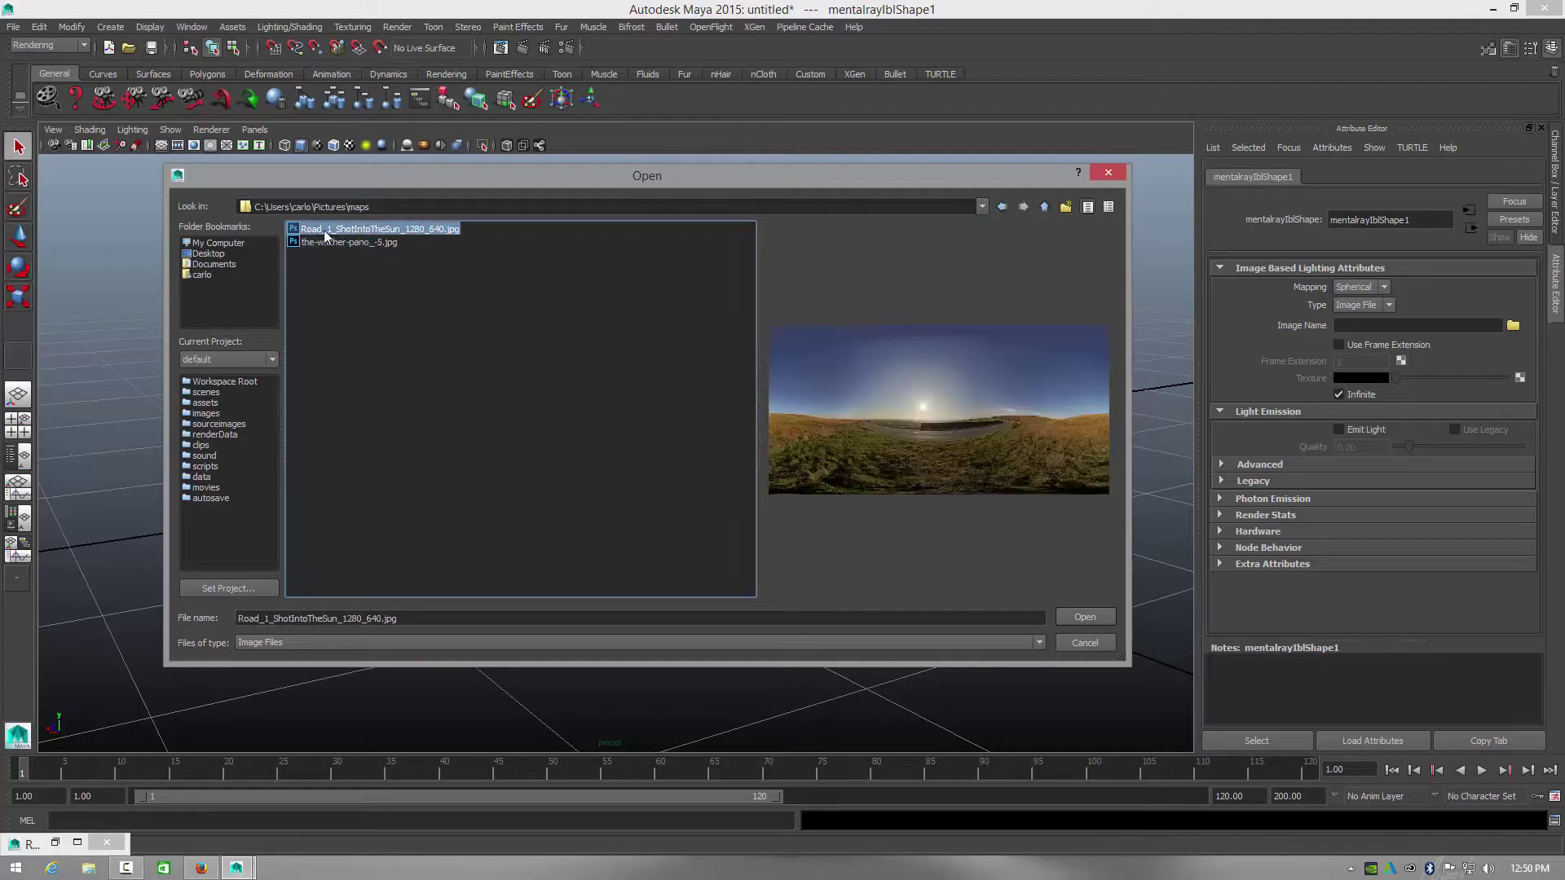
click(1078, 616)
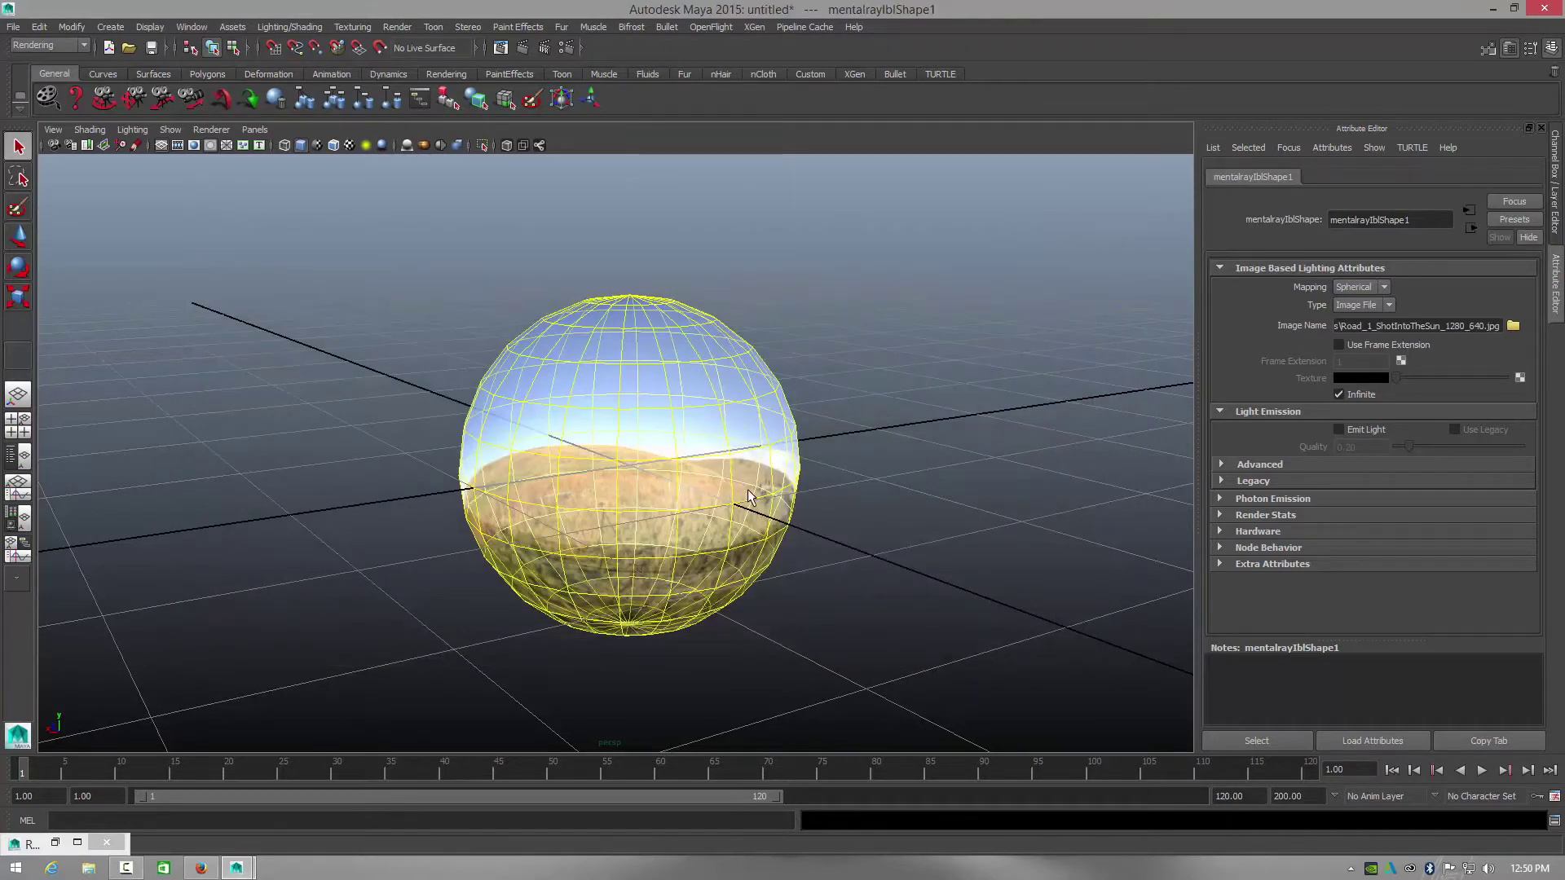
Step: Scale the image-based lighting sphere up uniformly until it encloses the whole grid
scroll(740, 487, up, 8)
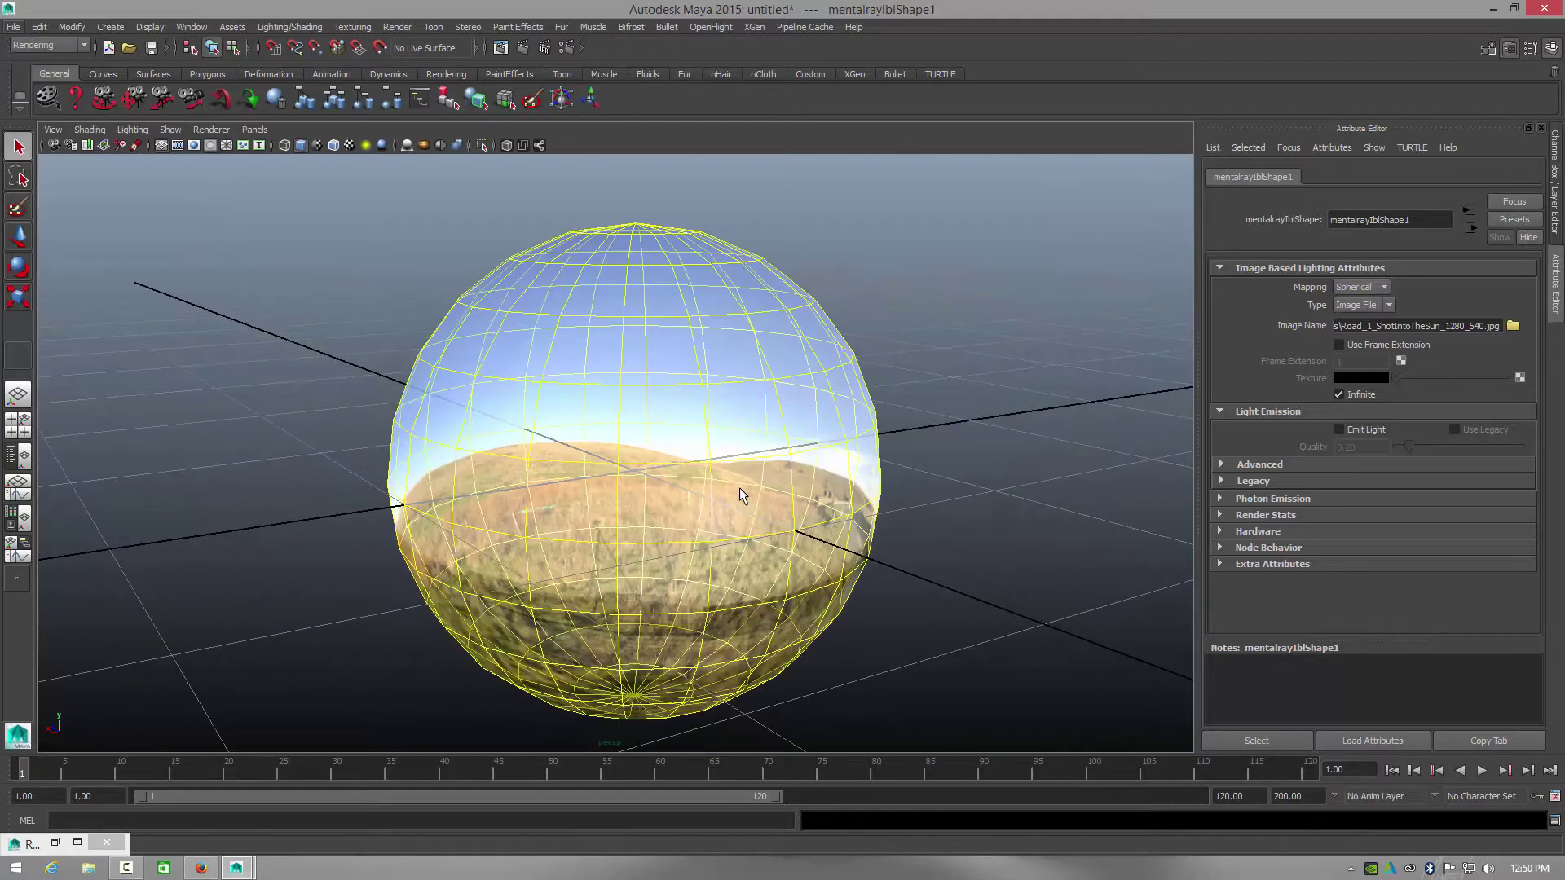
scroll(740, 488, down, 10)
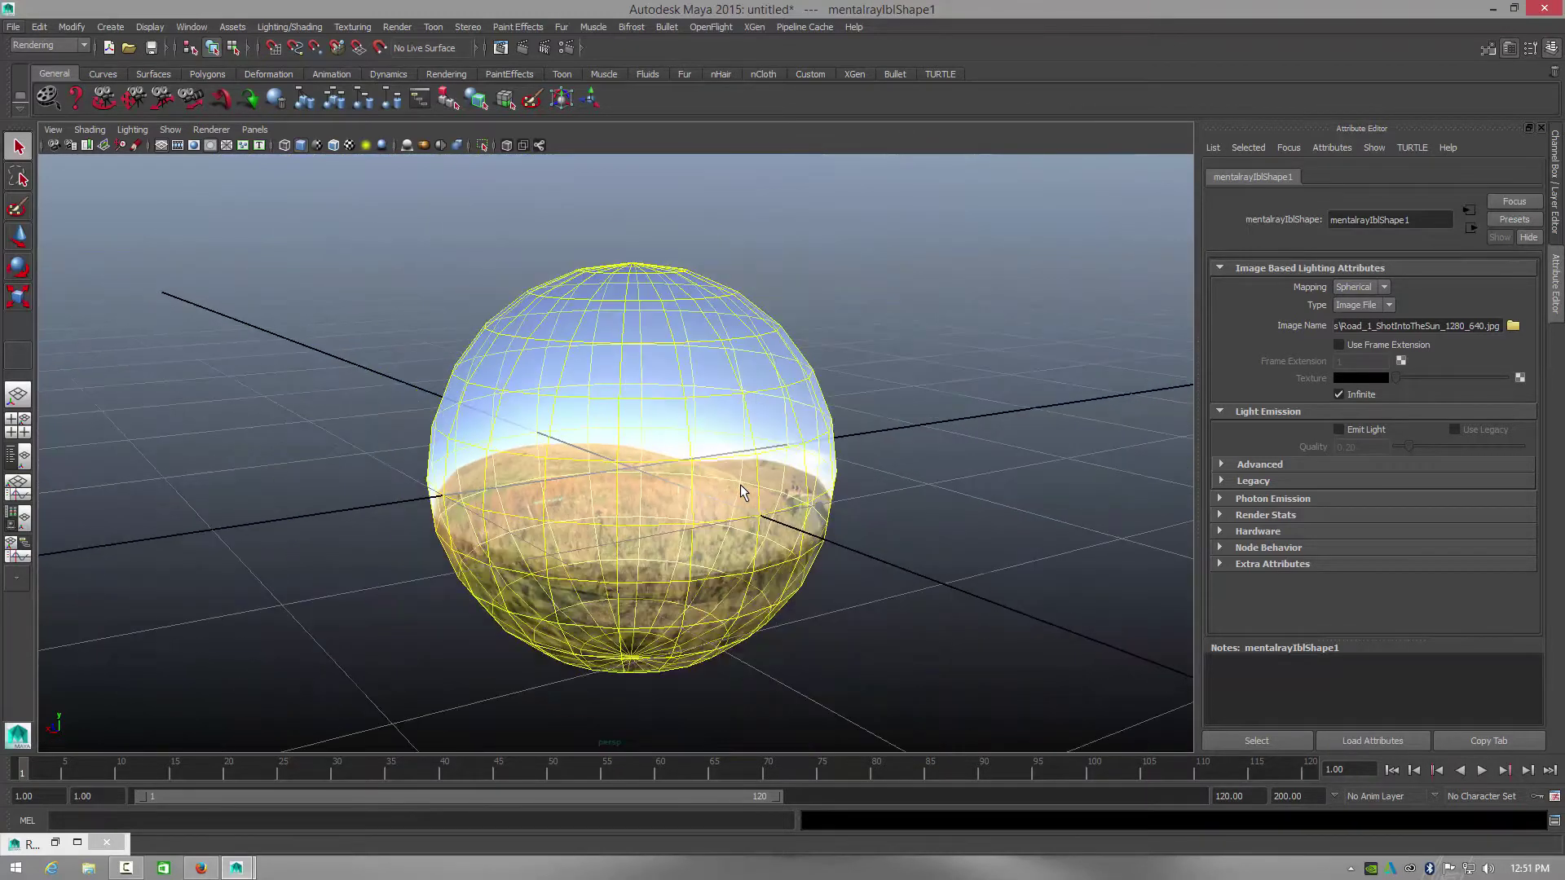
scroll(740, 488, down, 2)
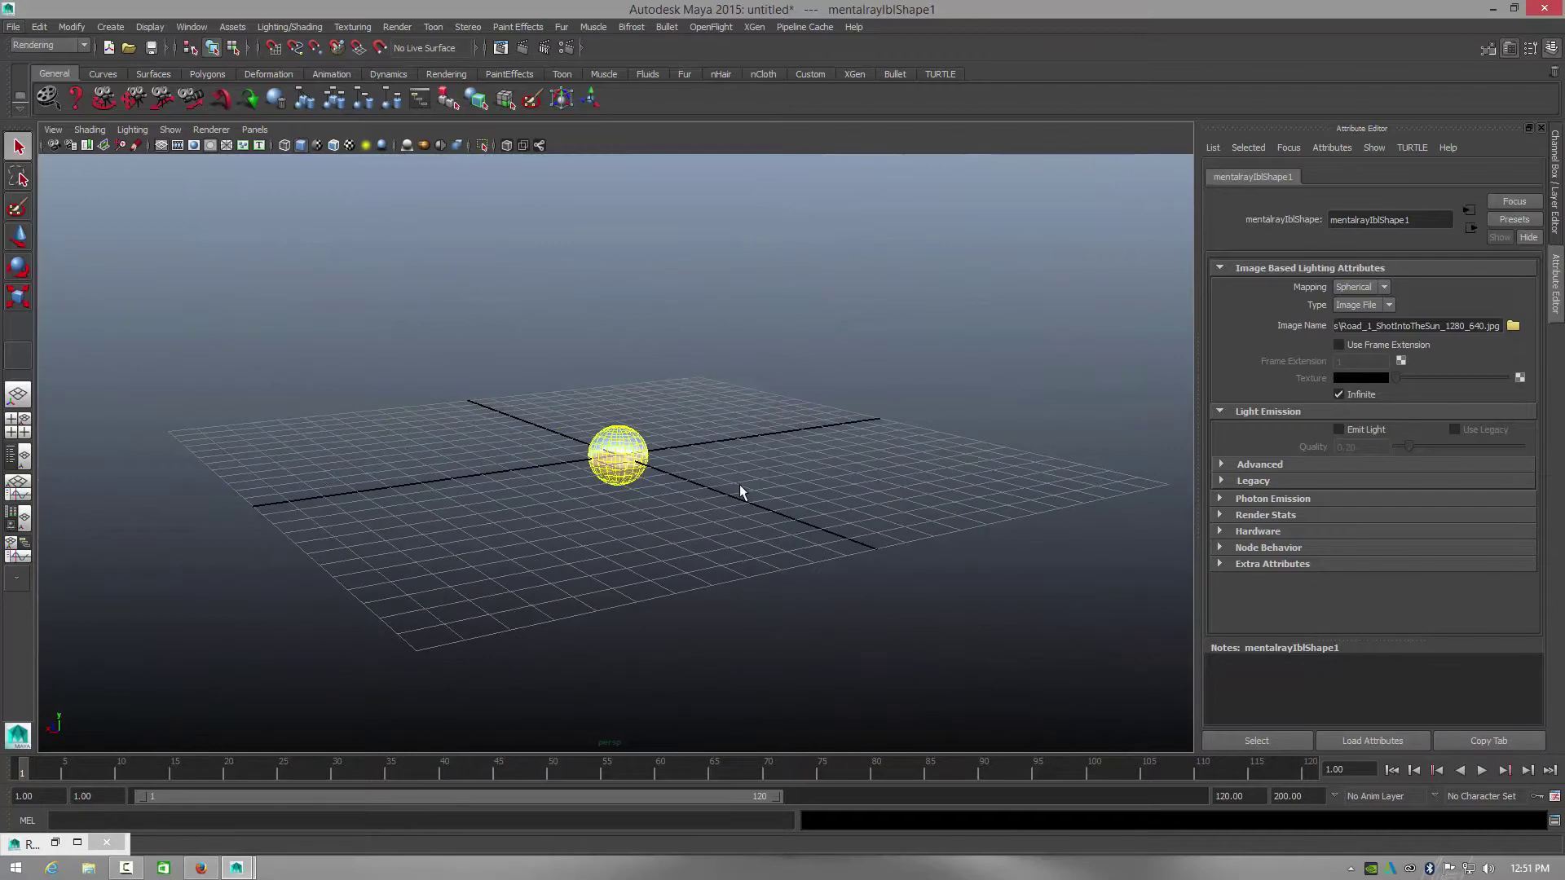
scroll(739, 486, up, 4)
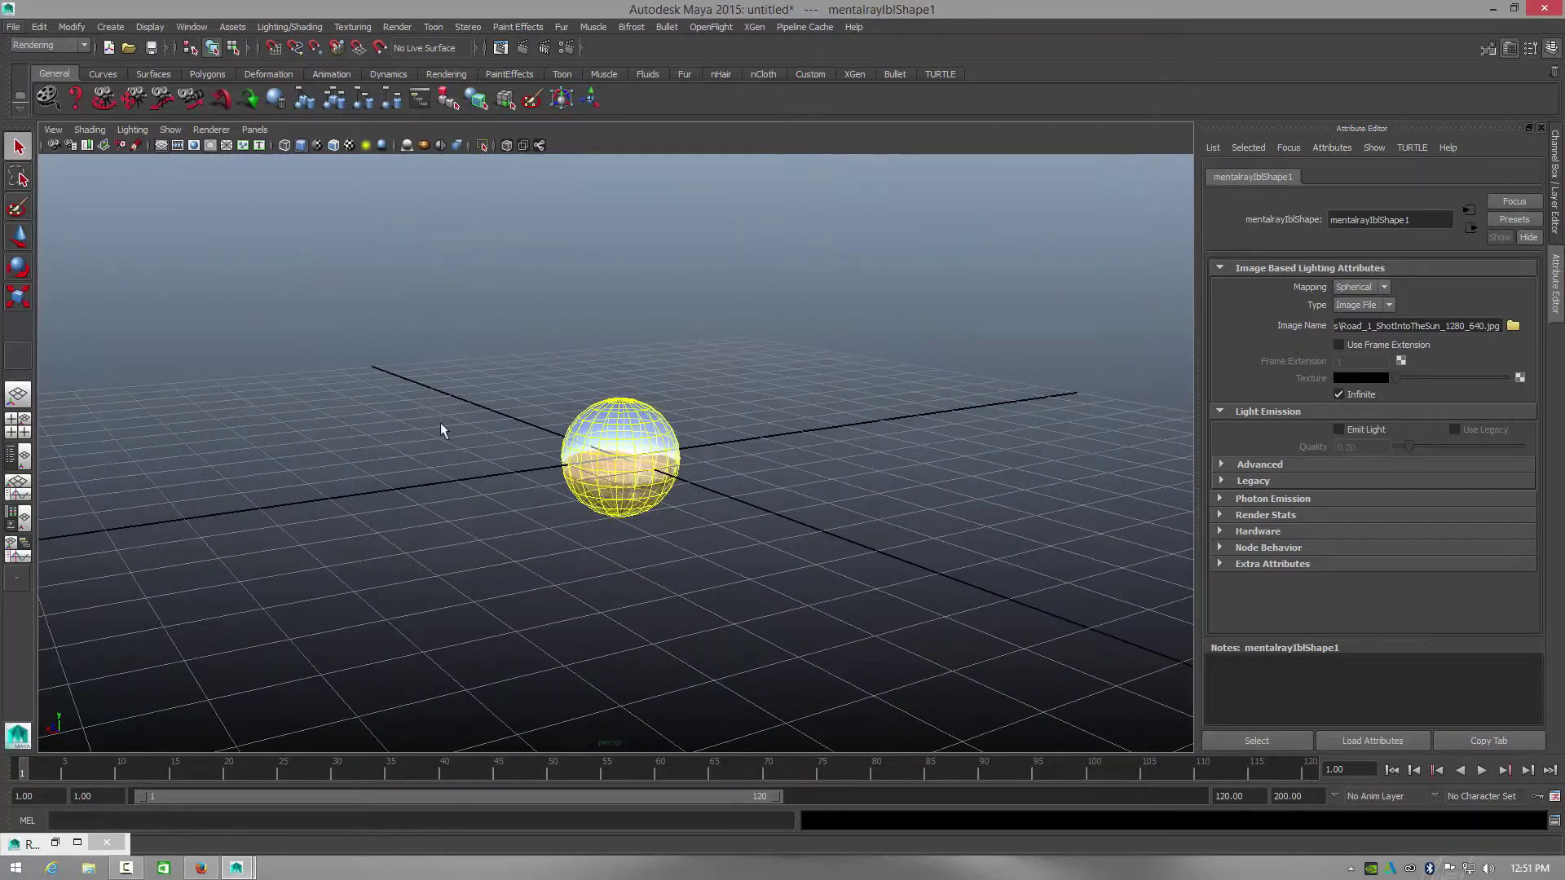
click(17, 298)
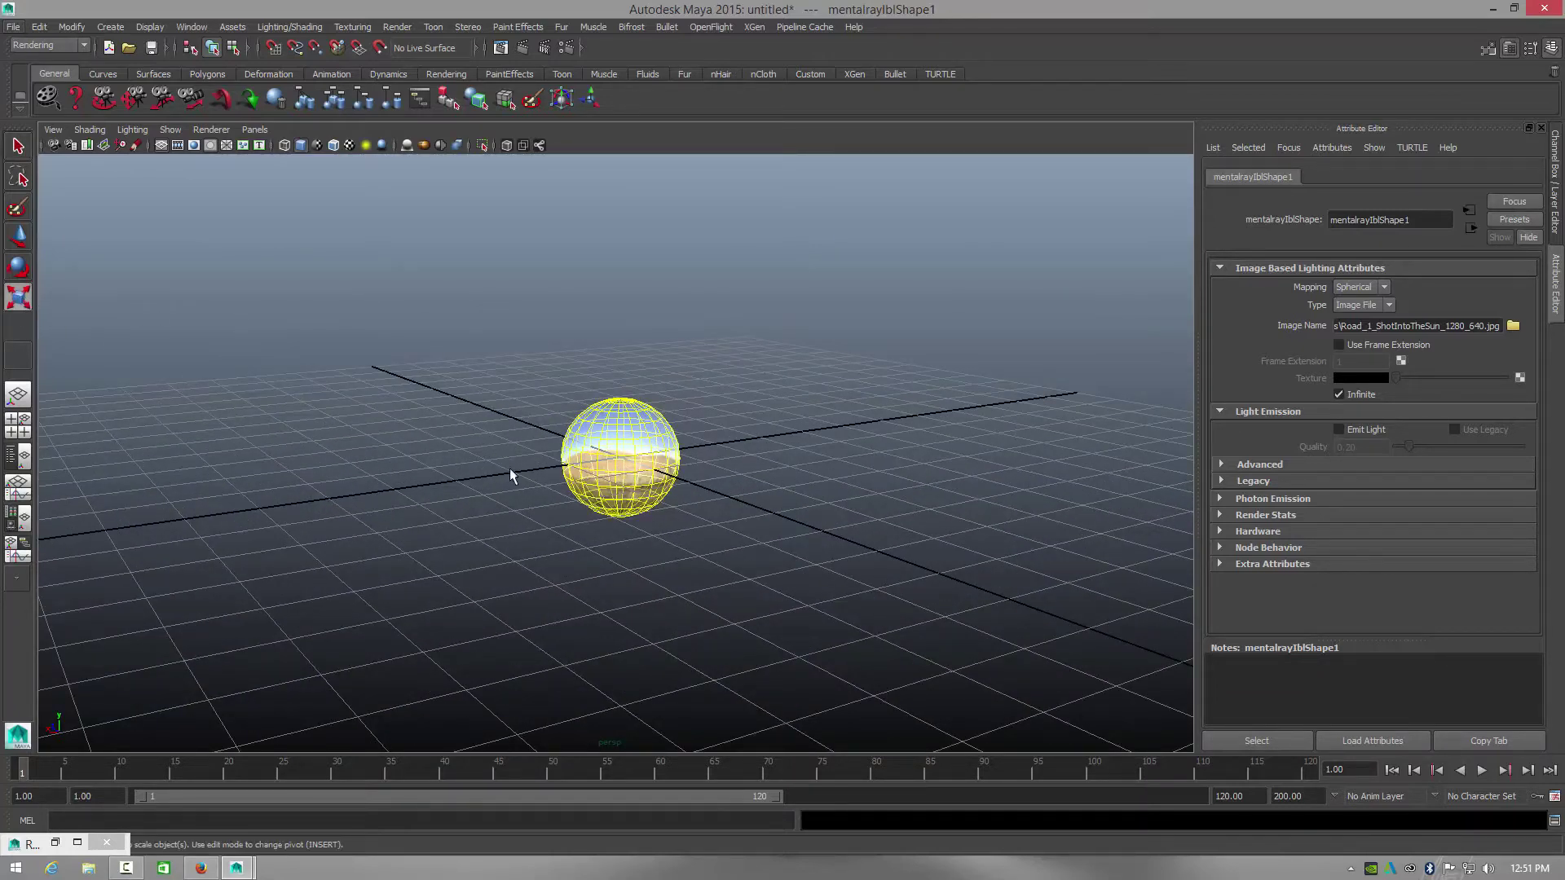
drag(619, 459, 731, 482)
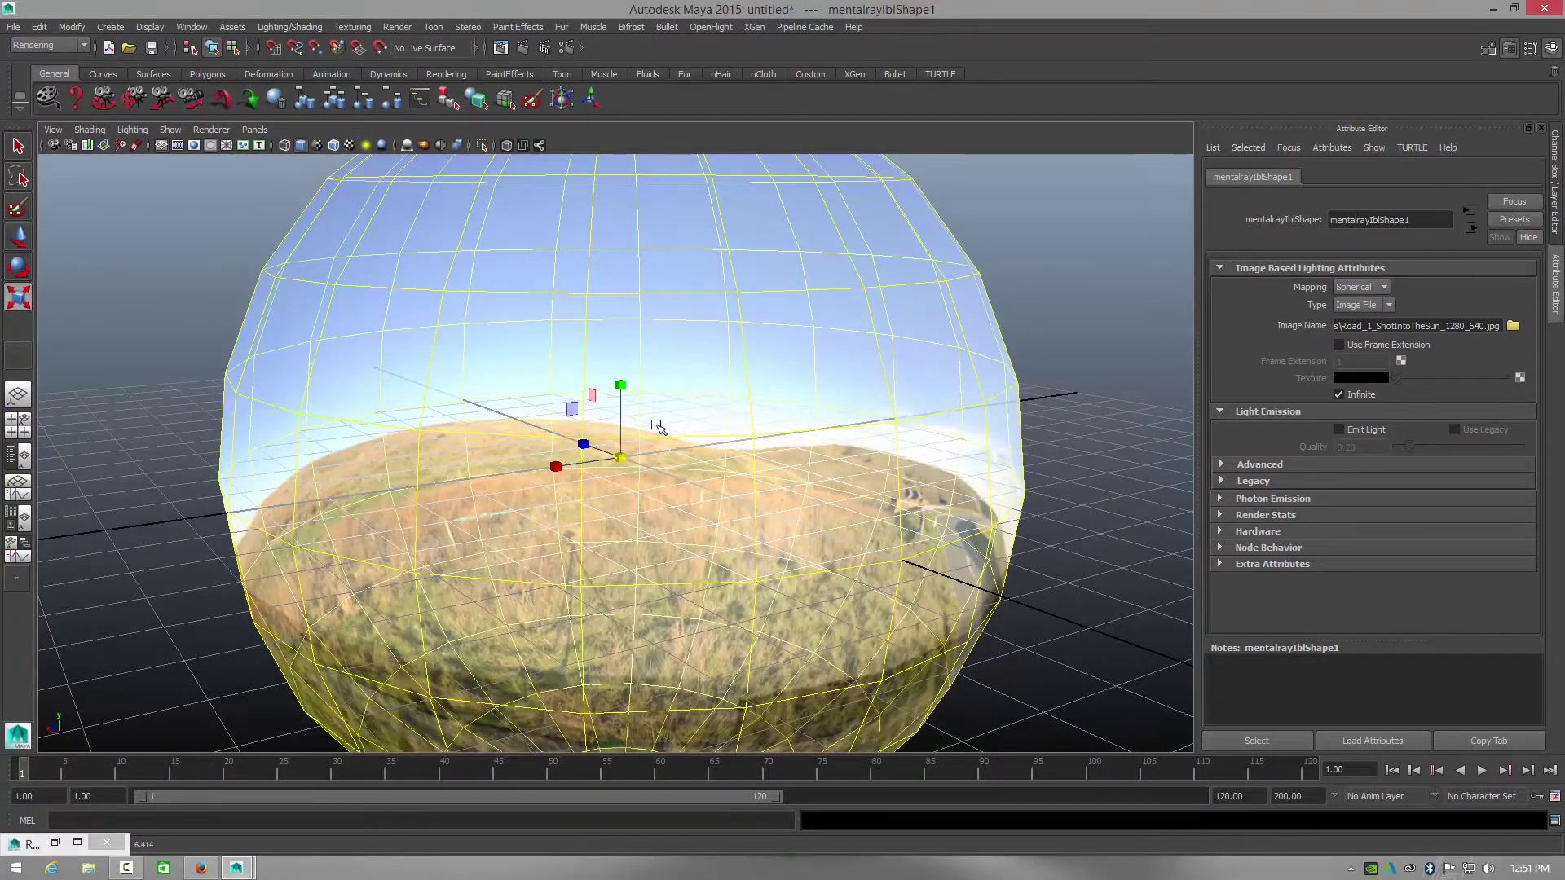
scroll(626, 454, down, 5)
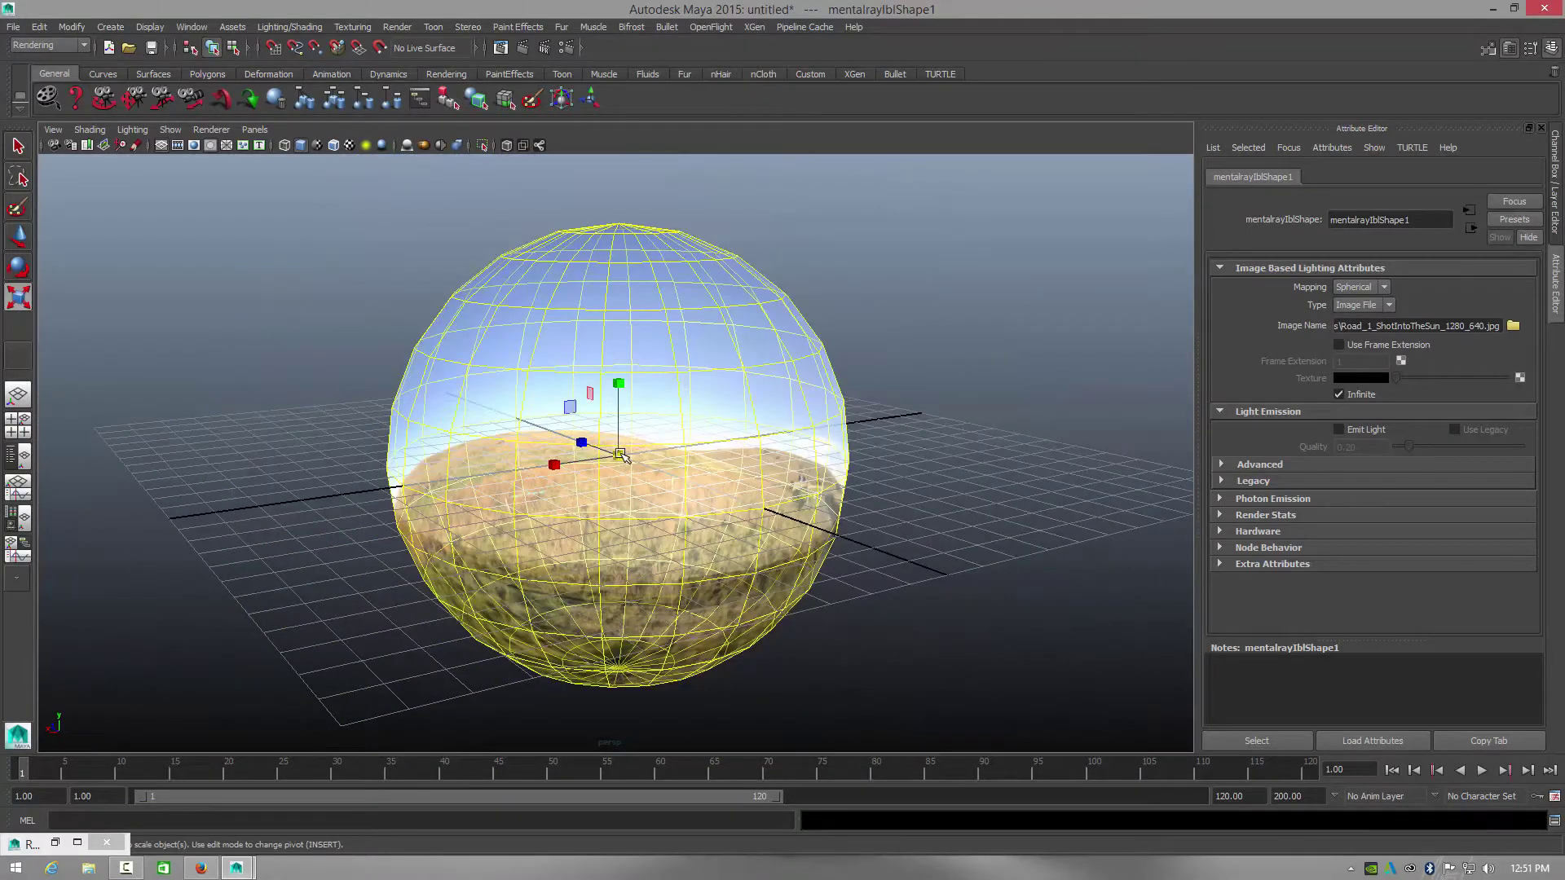
drag(621, 456, 1216, 509)
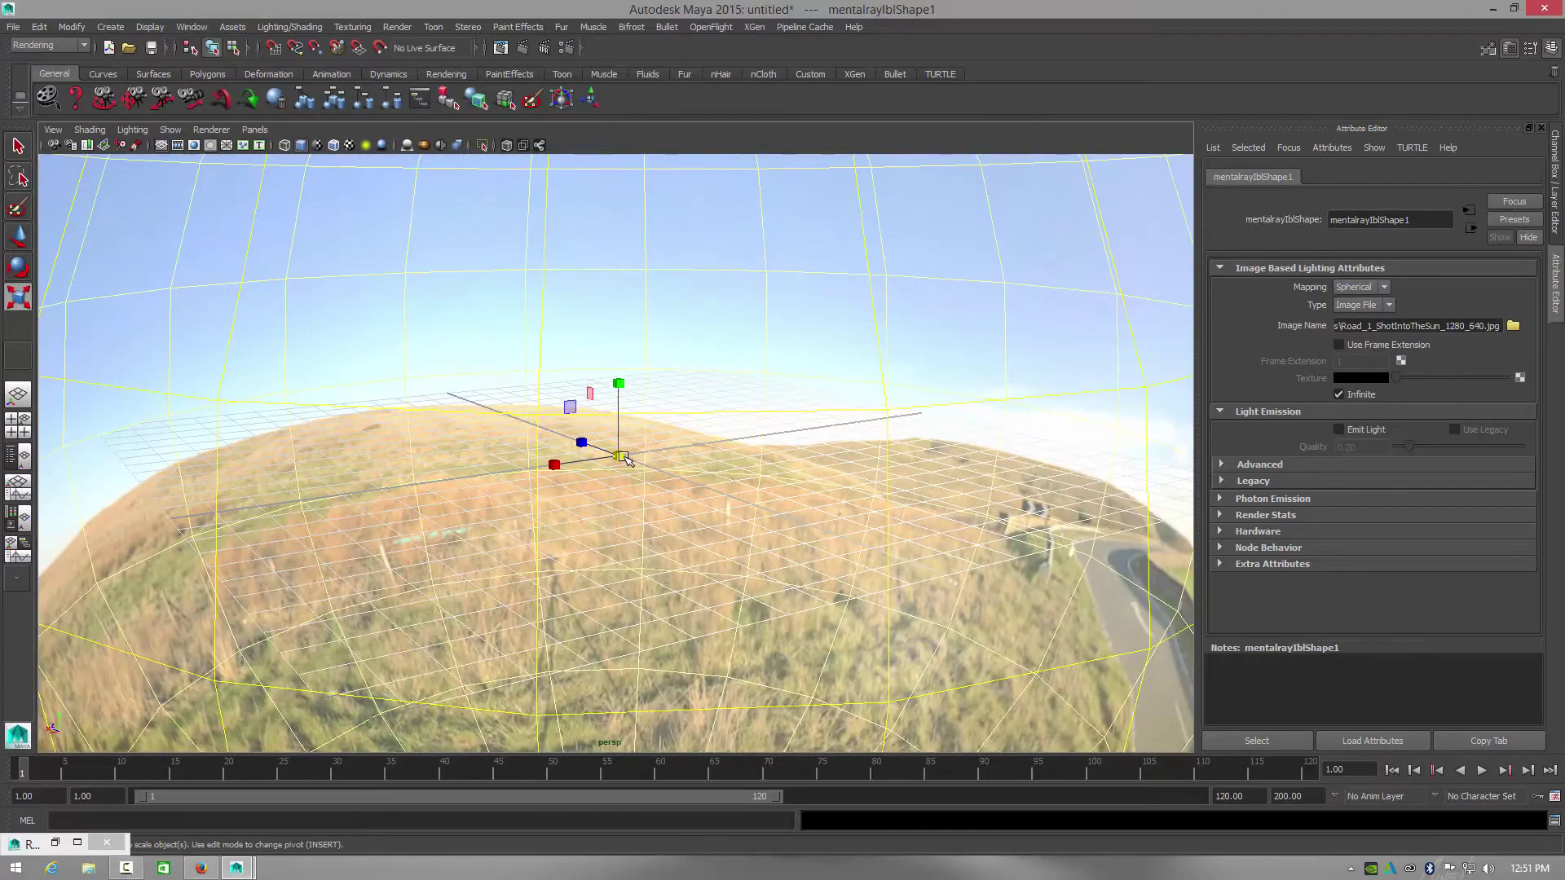
Step: Scale the image-based lighting sphere up uniformly further so its image sits farther behind the grid
mouse_move(626, 458)
mouse_down()
mouse_move(644, 456)
mouse_move(625, 453)
mouse_up()
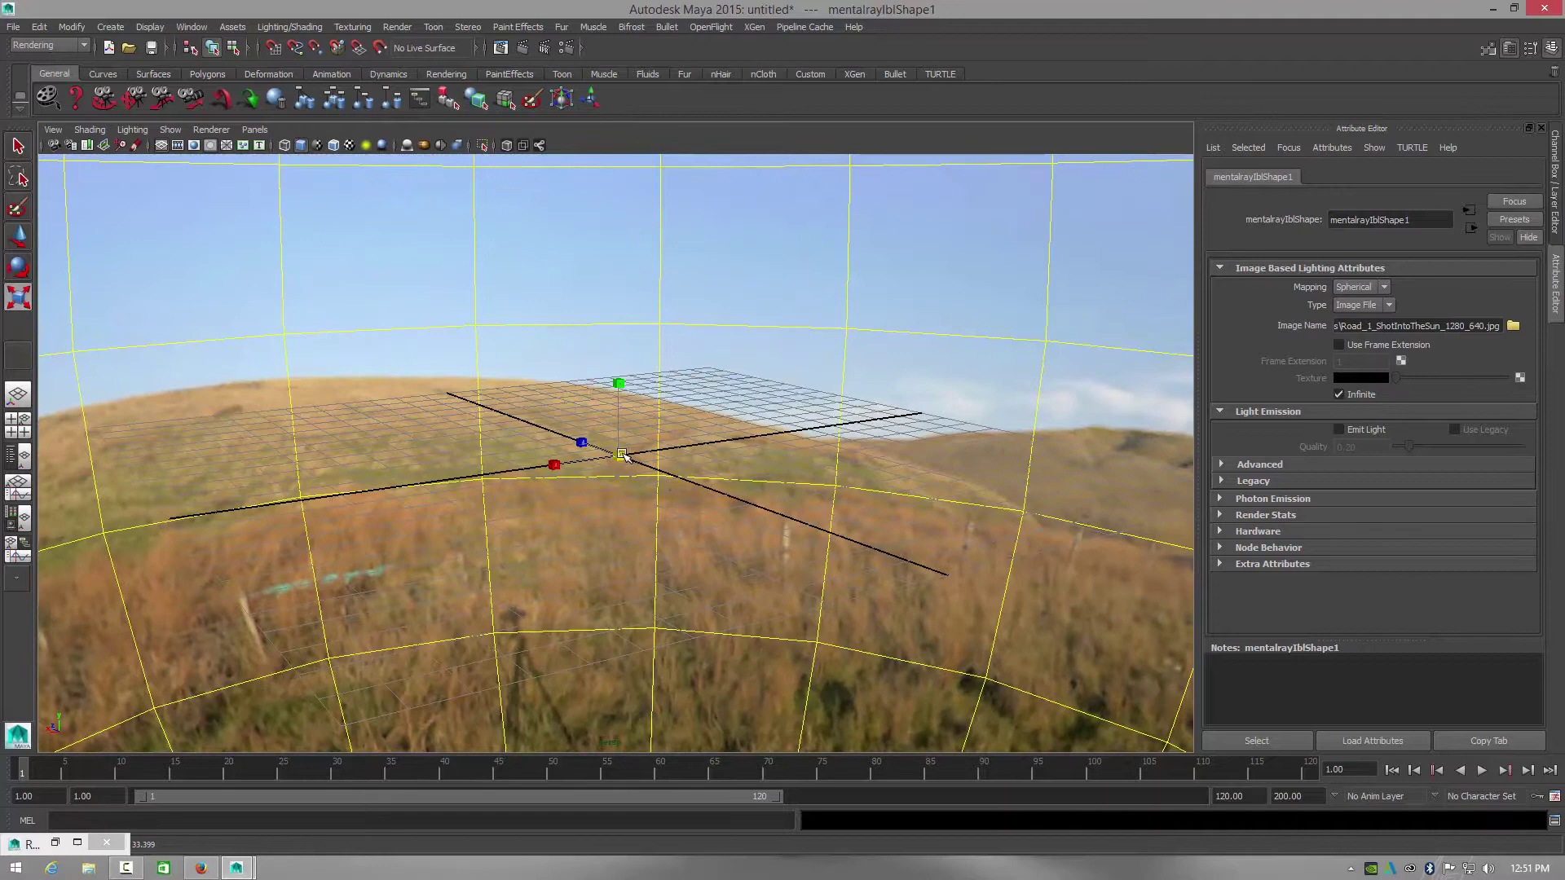
drag(624, 455, 950, 472)
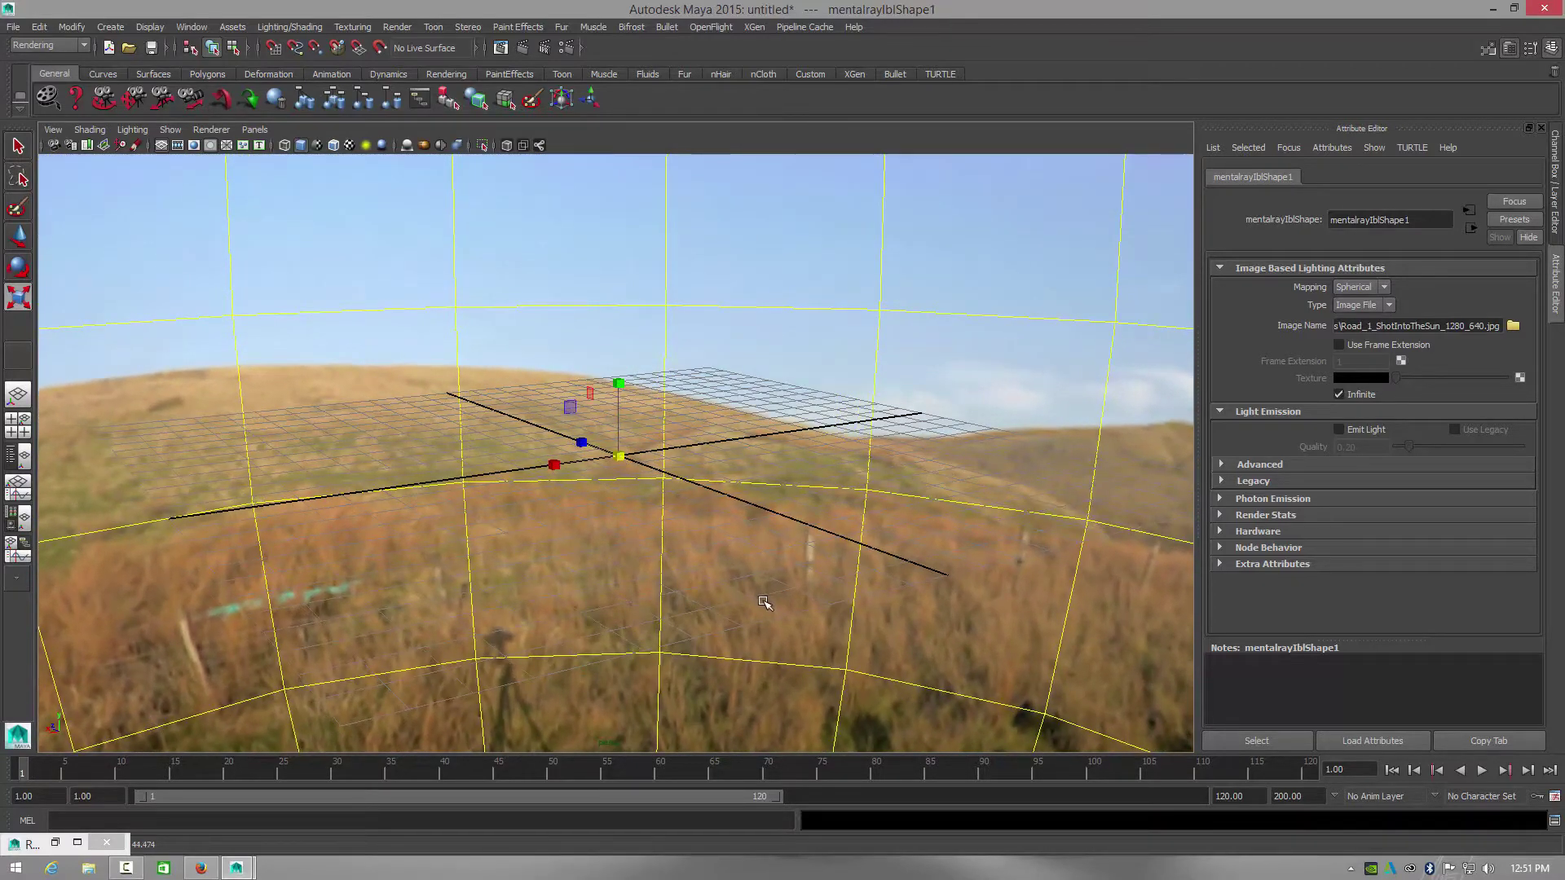
alt+drag(764, 602, 721, 571)
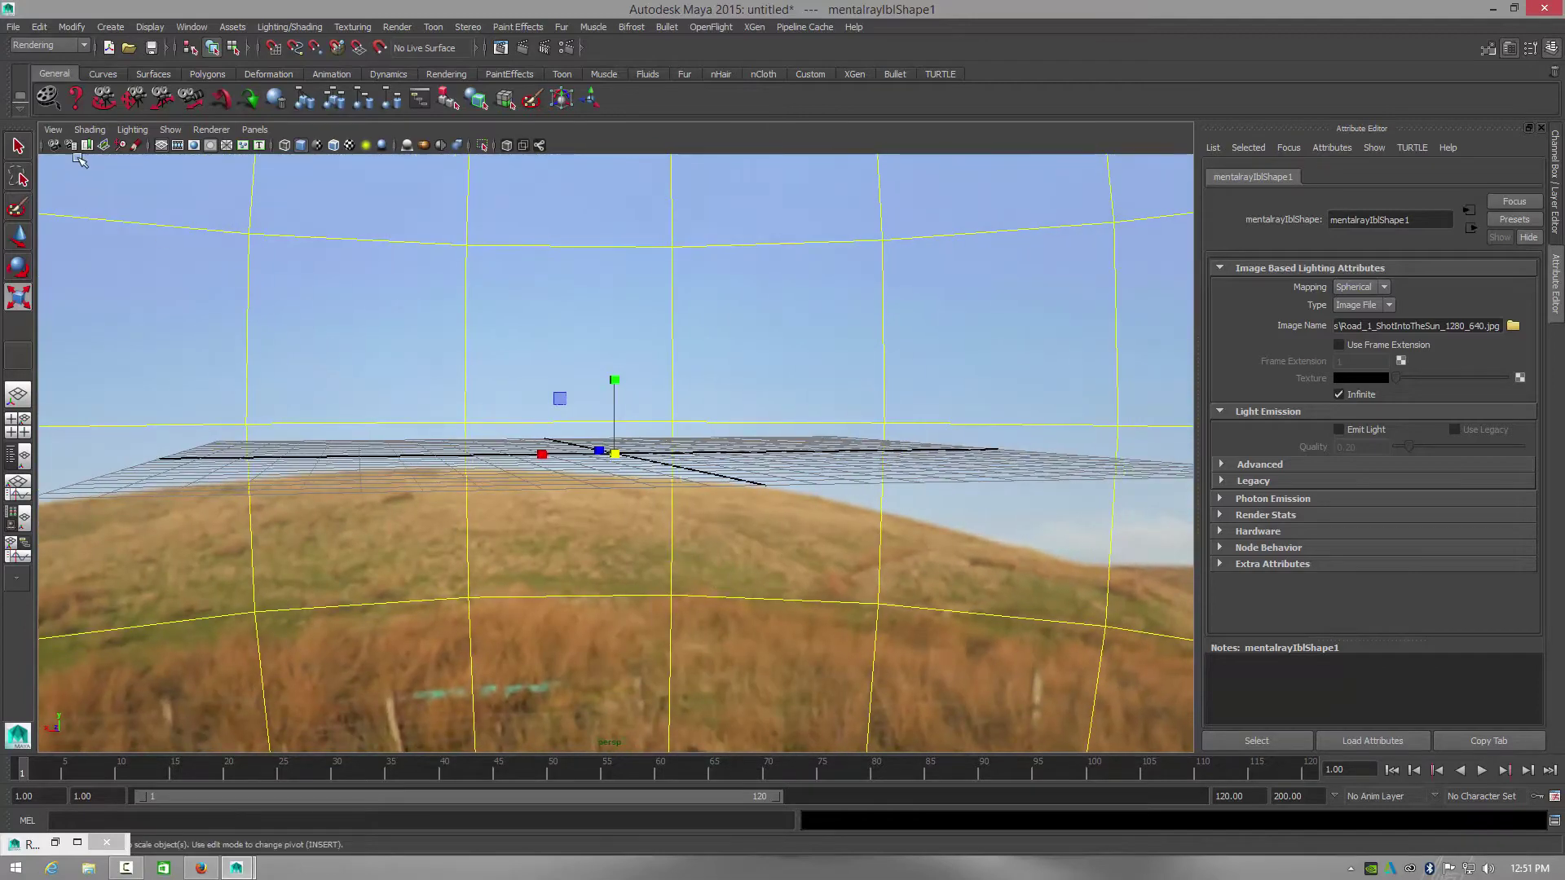
Step: Hide the grid in the perspective view and inspect the road panorama around the inside of the sphere
click(170, 130)
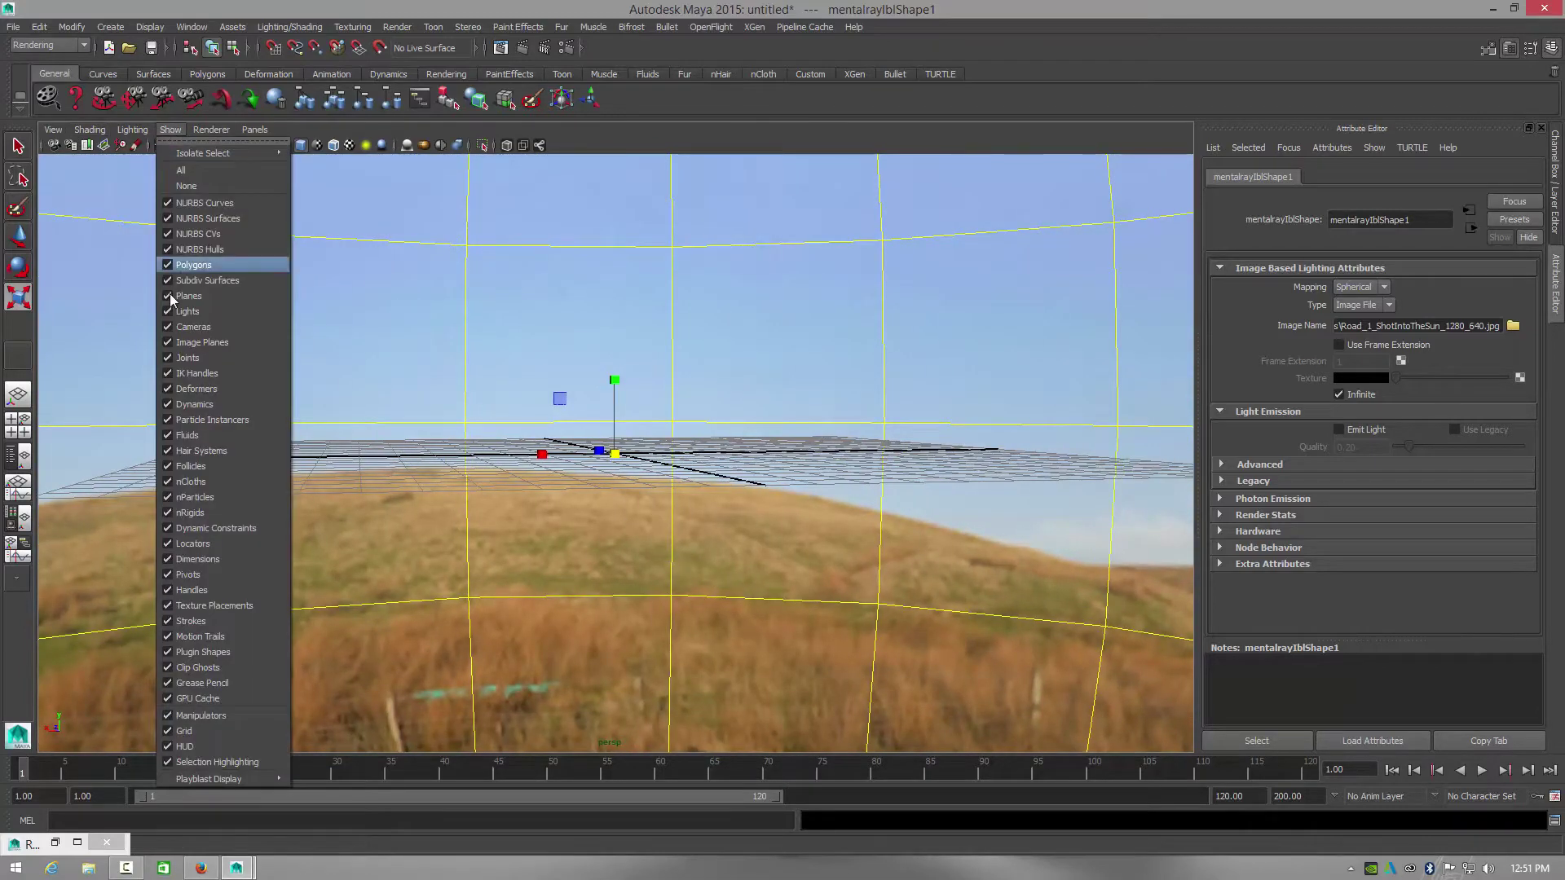
click(172, 731)
alt+drag(828, 585, 481, 573)
alt+drag(595, 648, 487, 642)
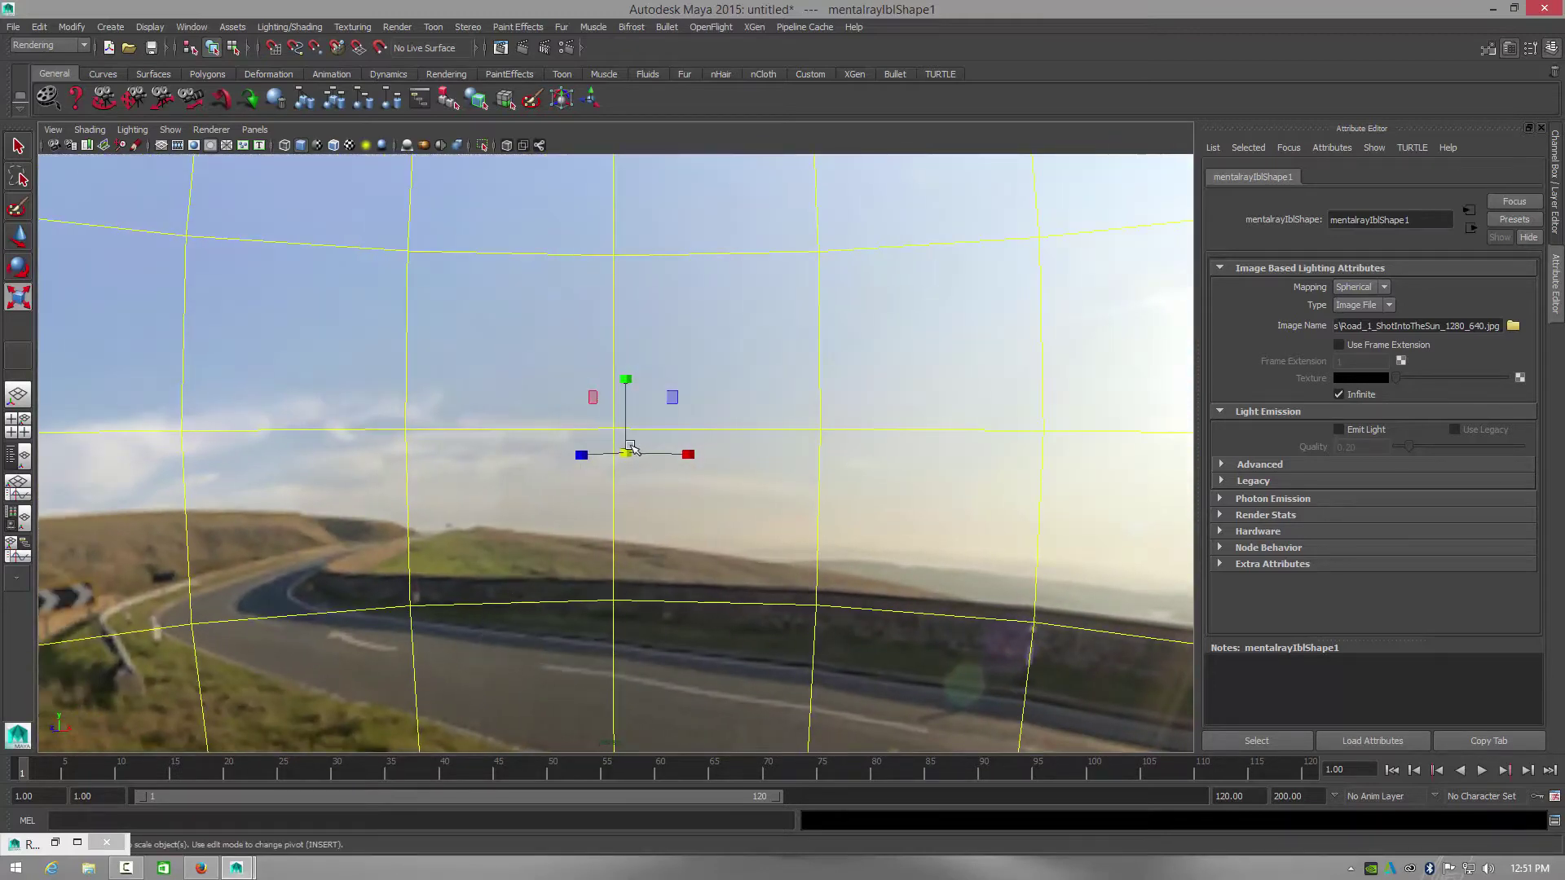
alt+drag(343, 576, 449, 595)
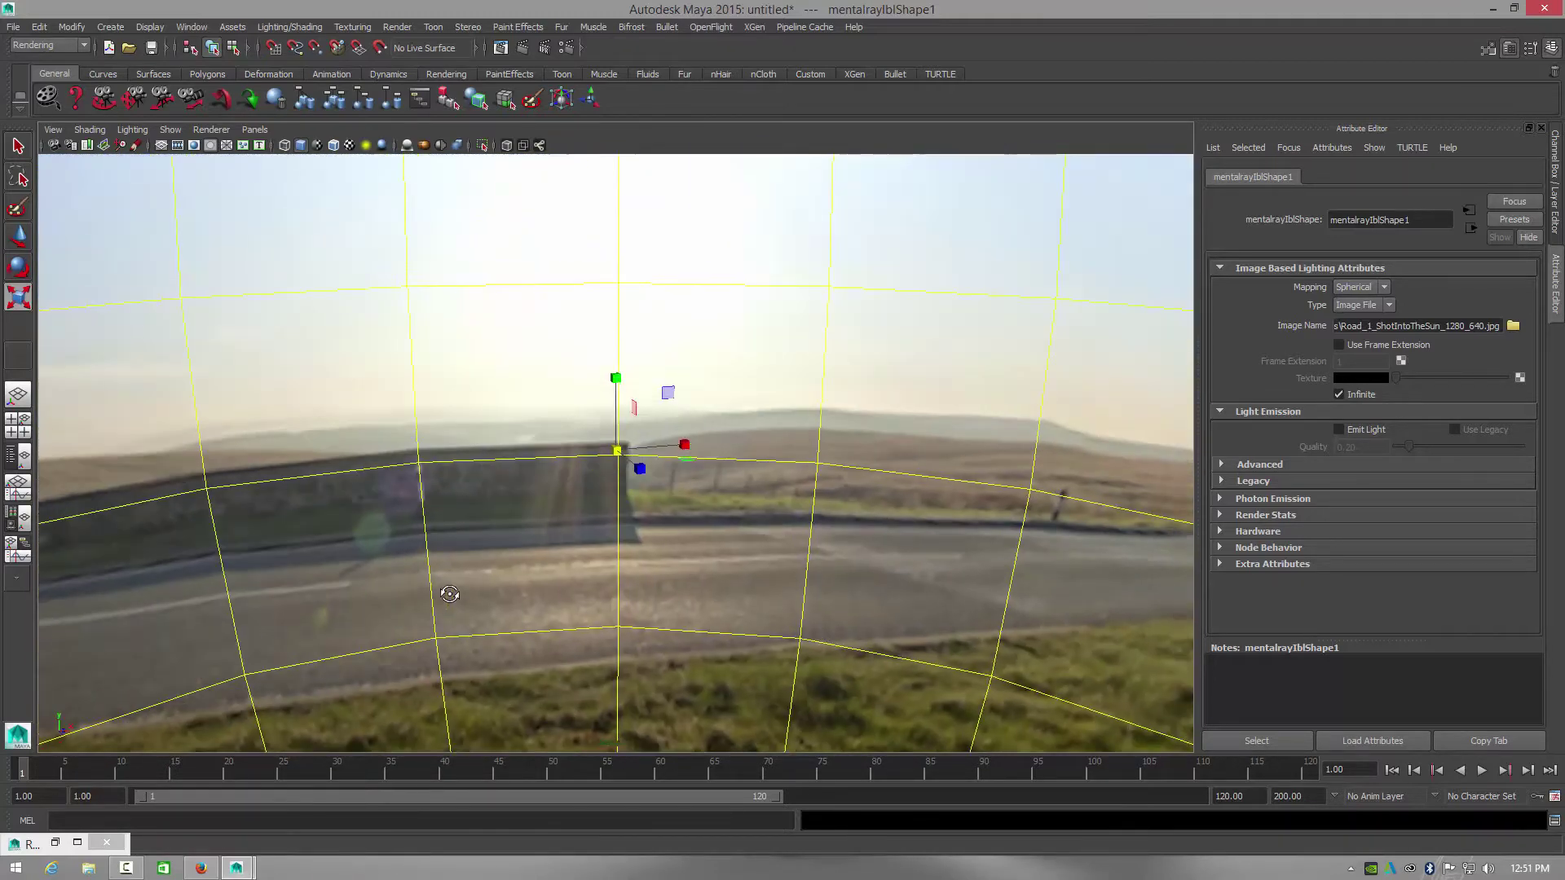
Step: Scale the image-based lighting sphere up uniformly once more and undo the last change
drag(616, 451, 891, 524)
drag(657, 575, 657, 575)
key(ctrl+z)
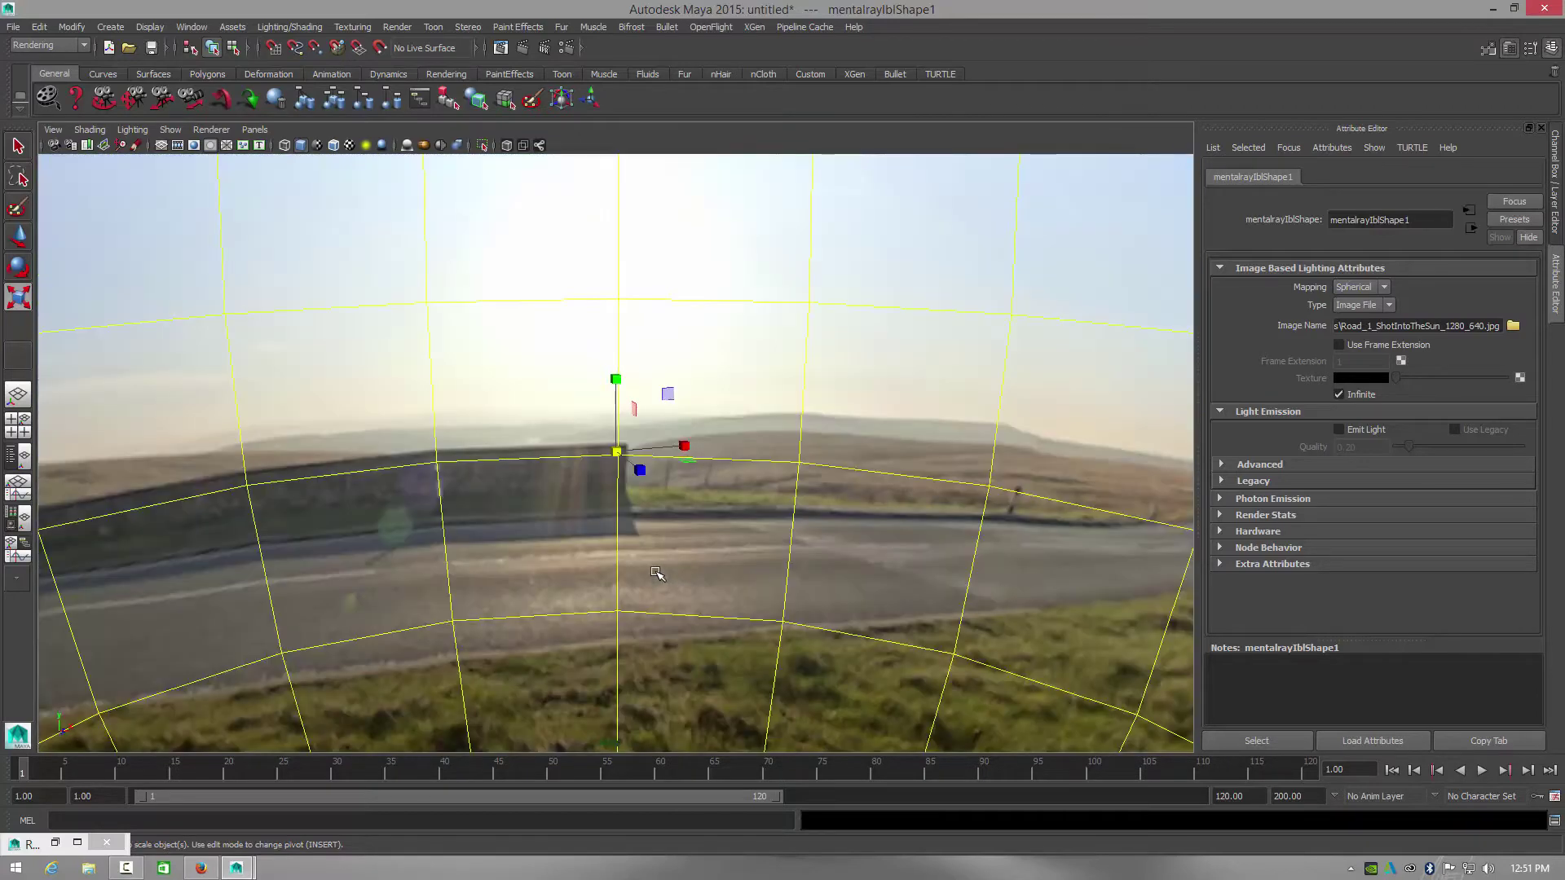
Step: Replace the image-based lighting sphere's image with the-witcher-pano_-5.jpg from the Pictures\maps folder
alt+drag(546, 384, 761, 545)
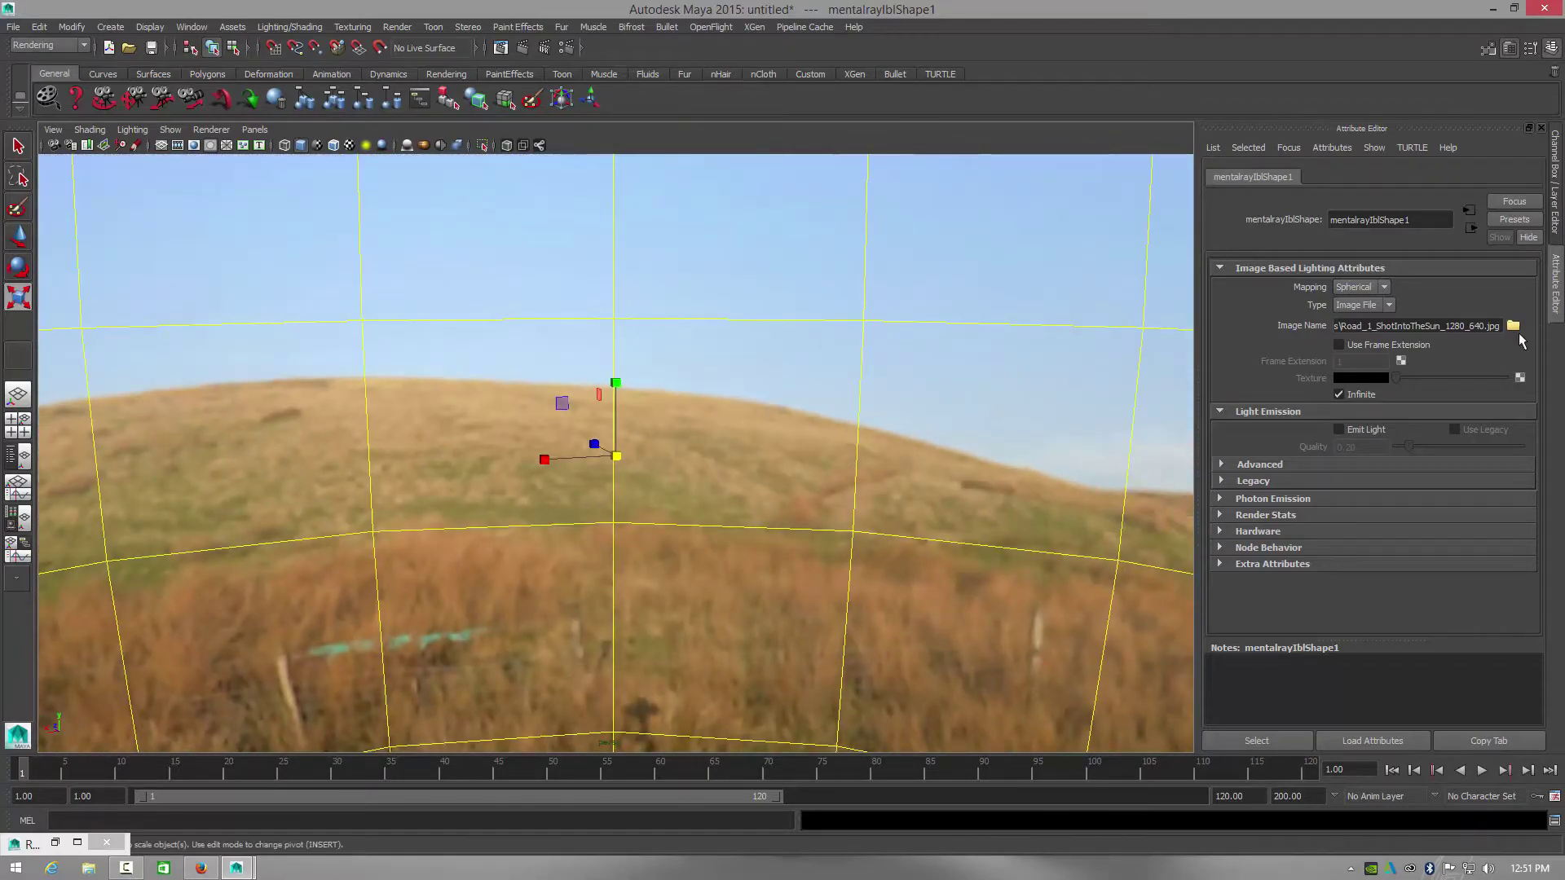
click(1513, 326)
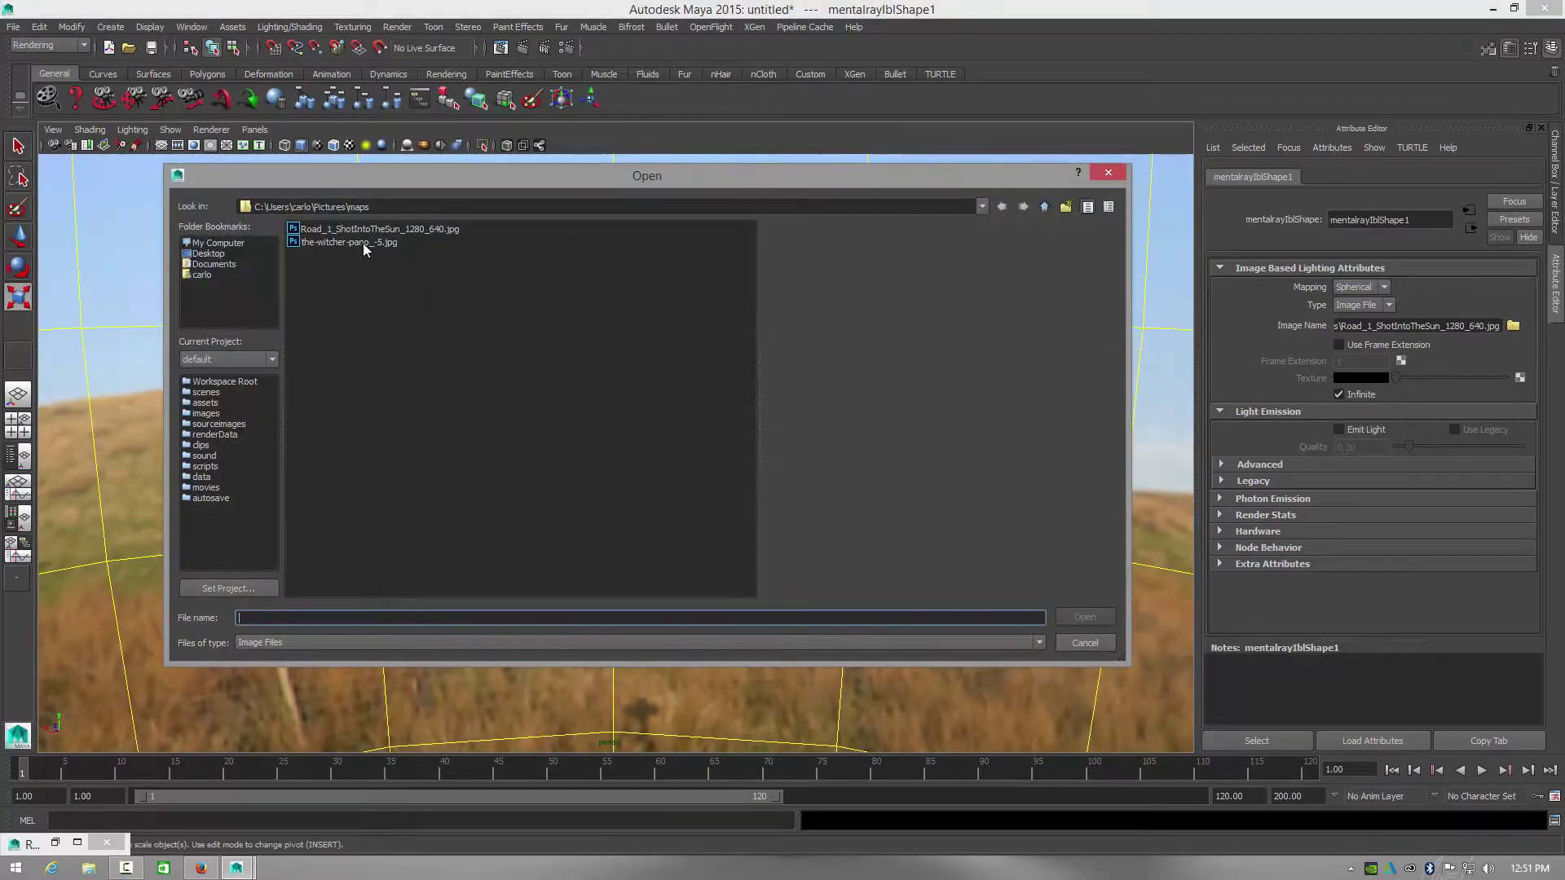
click(395, 247)
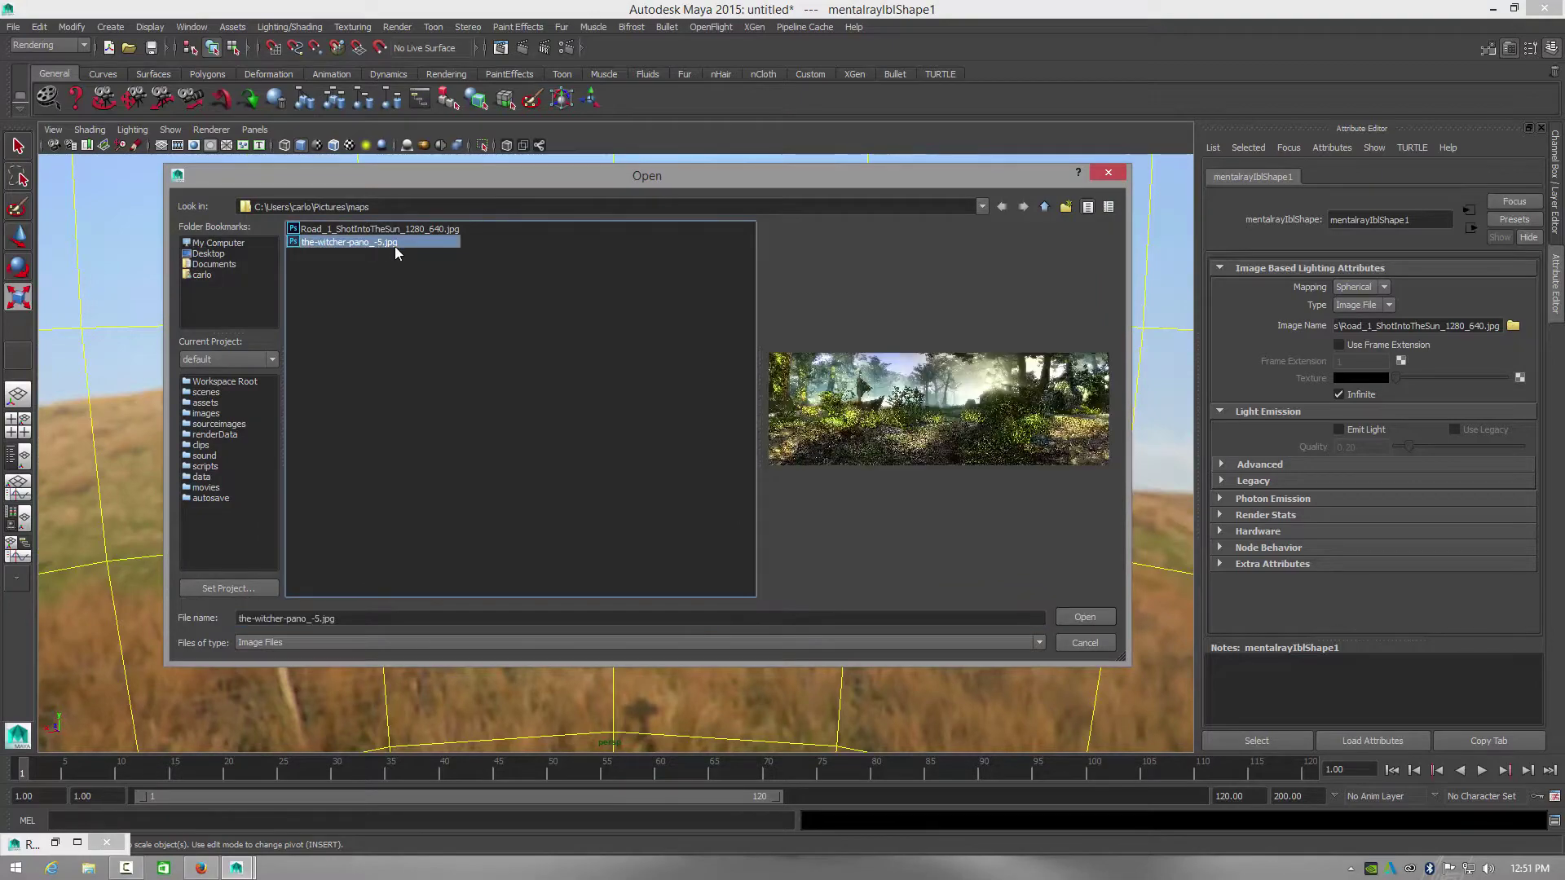
click(1098, 616)
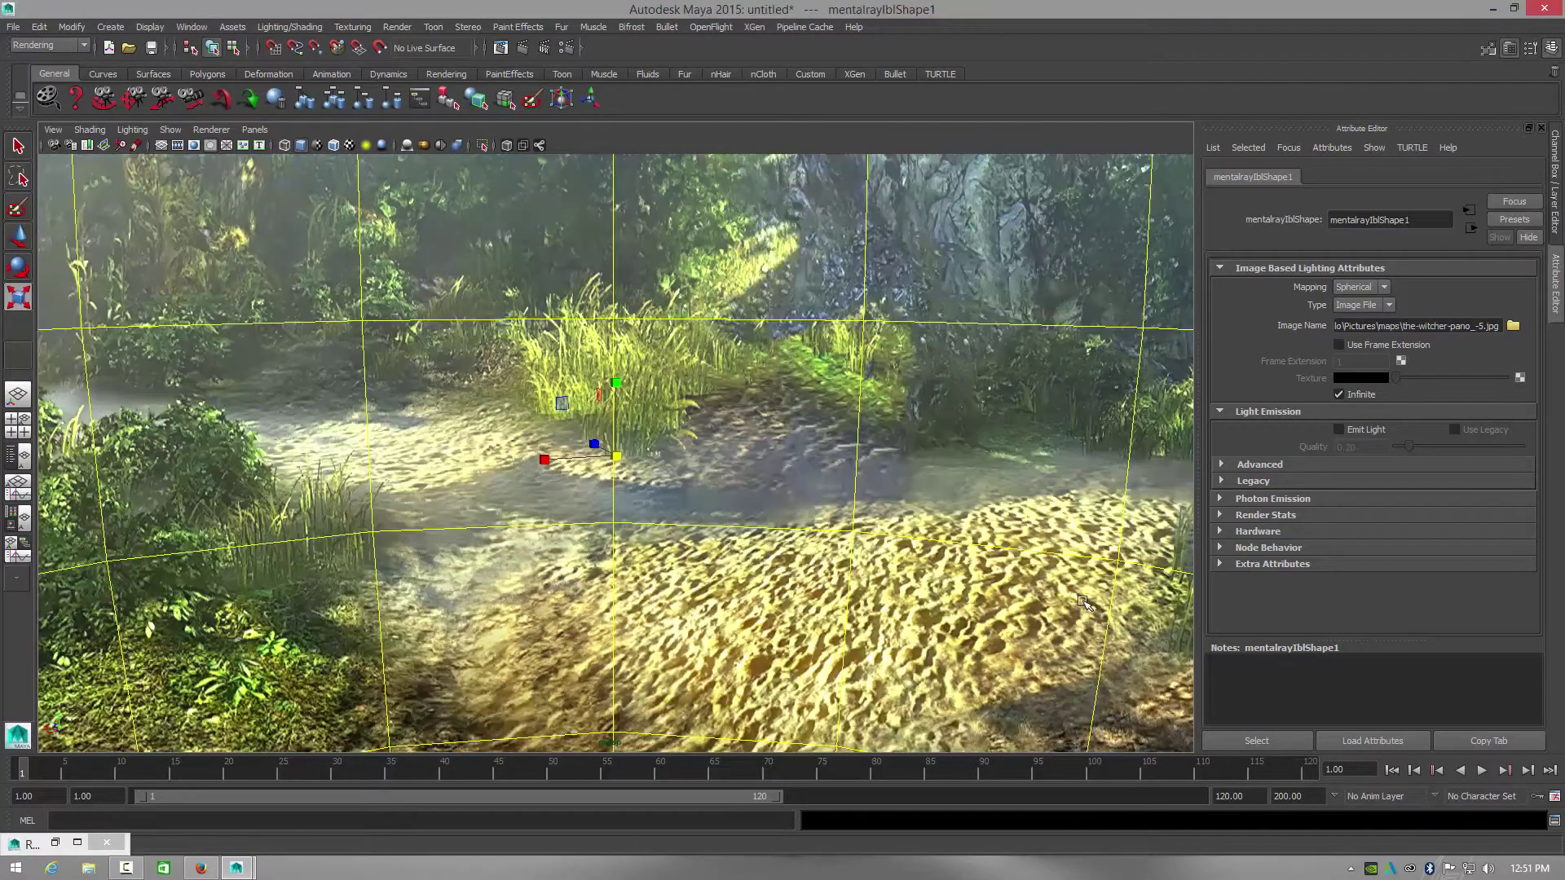
Step: Examine the forest panorama mapped inside the sphere from several directions
alt+drag(640, 426, 507, 413)
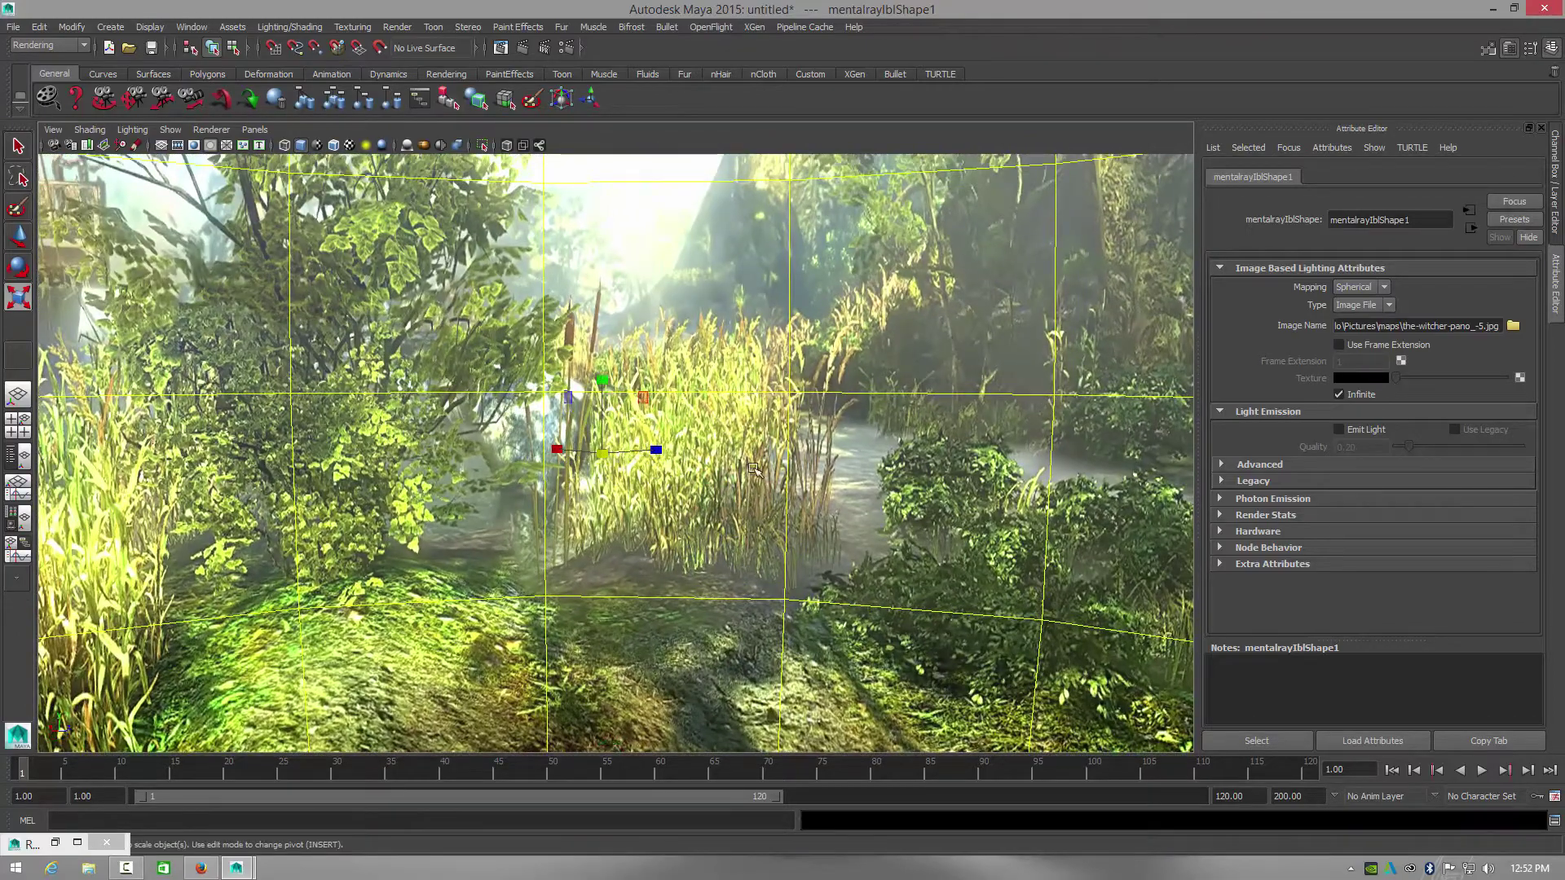
alt+drag(862, 487, 485, 163)
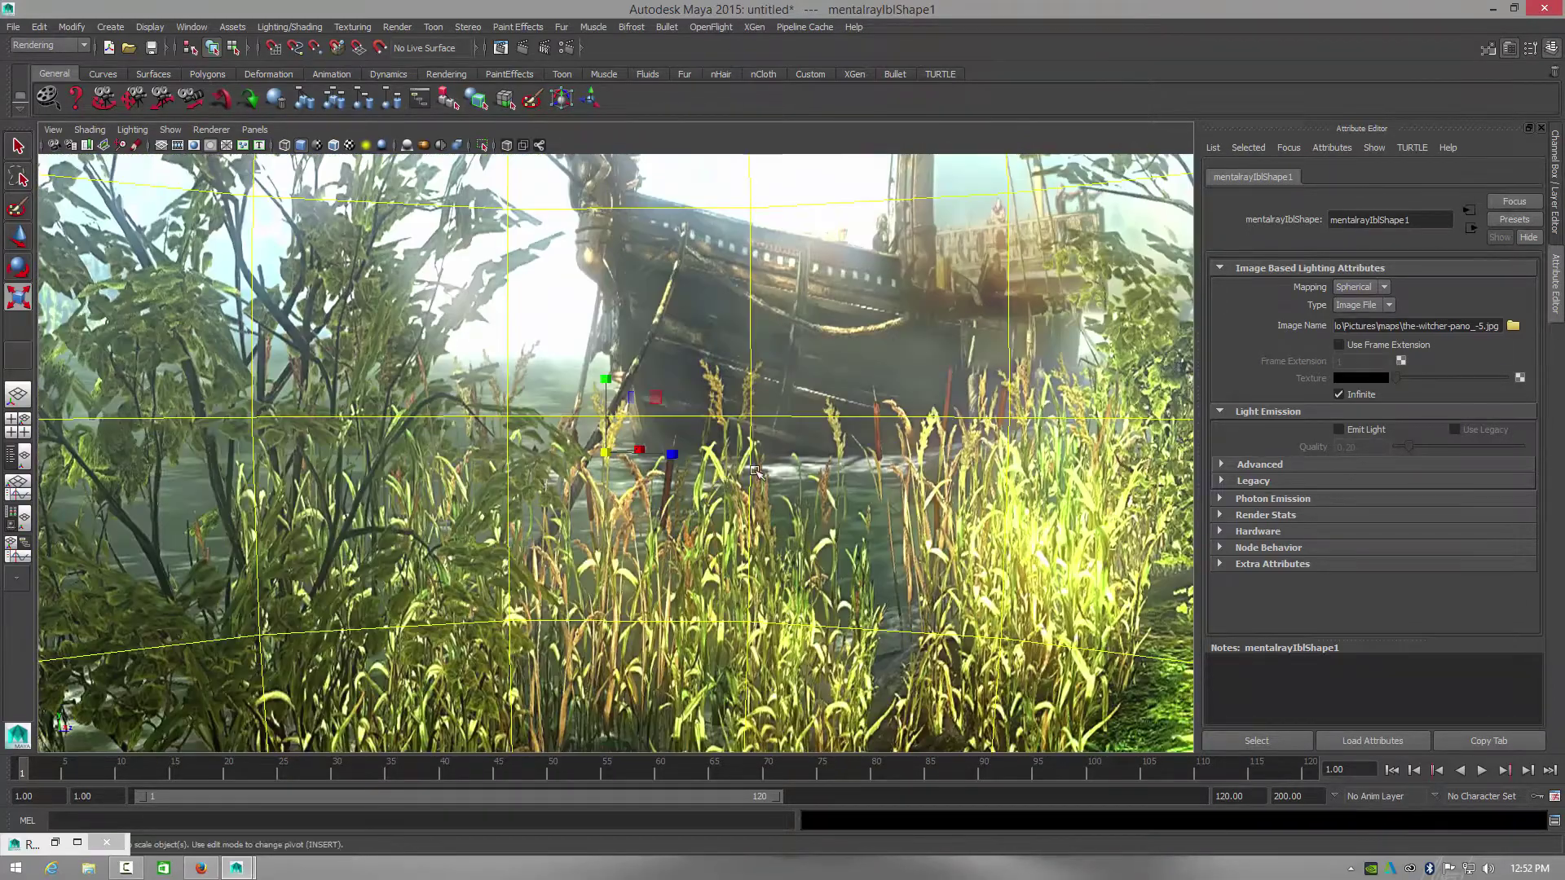
alt+drag(734, 481, 768, 465)
scroll(768, 465, down, 3)
scroll(769, 461, up, 3)
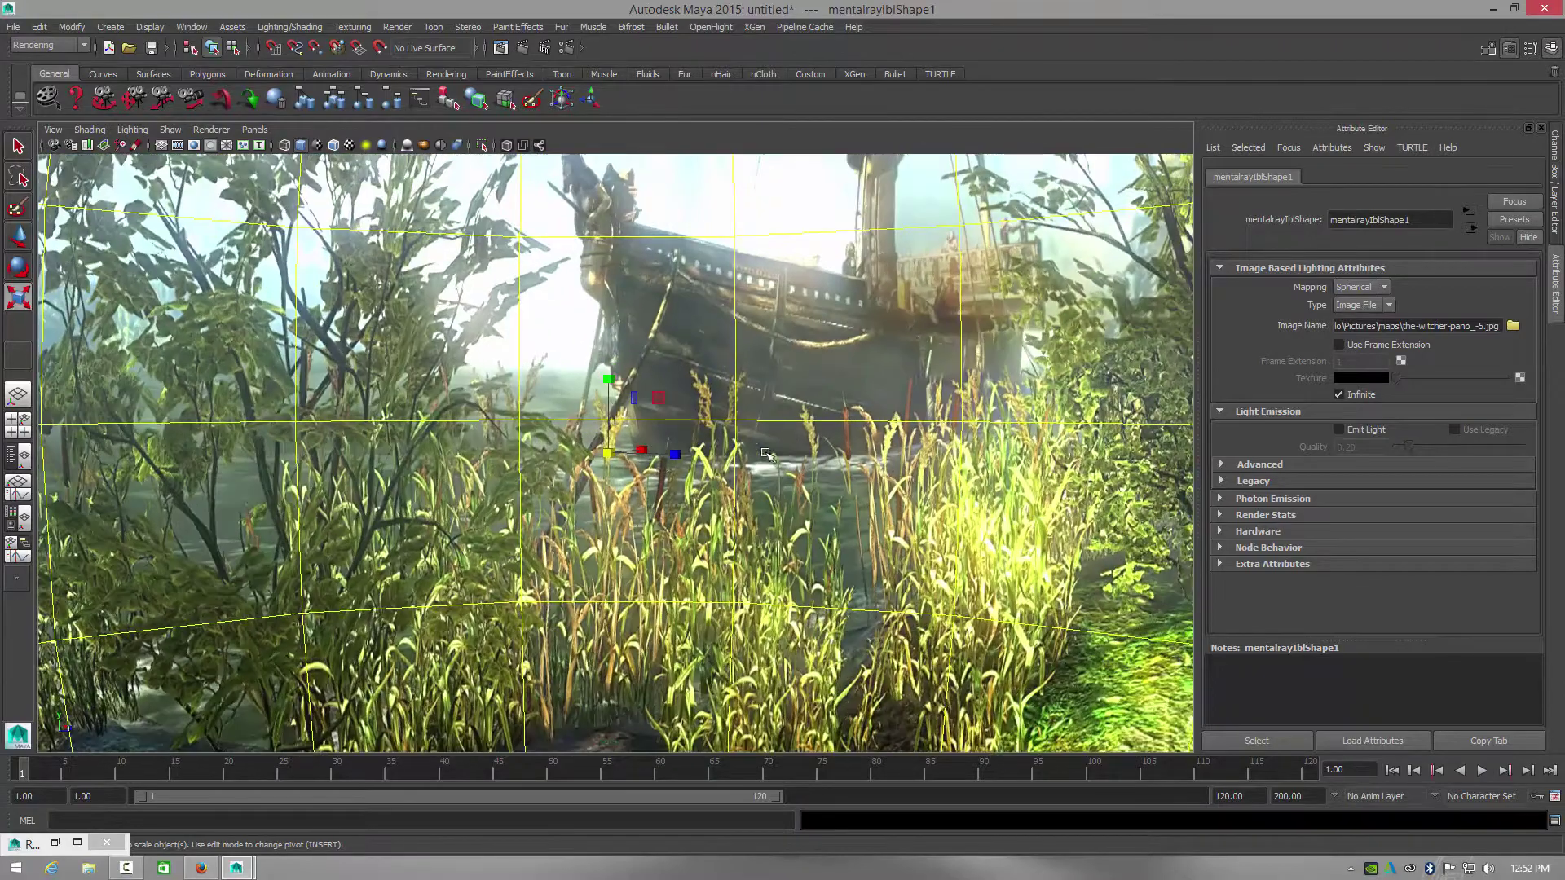
alt+drag(477, 463, 245, 585)
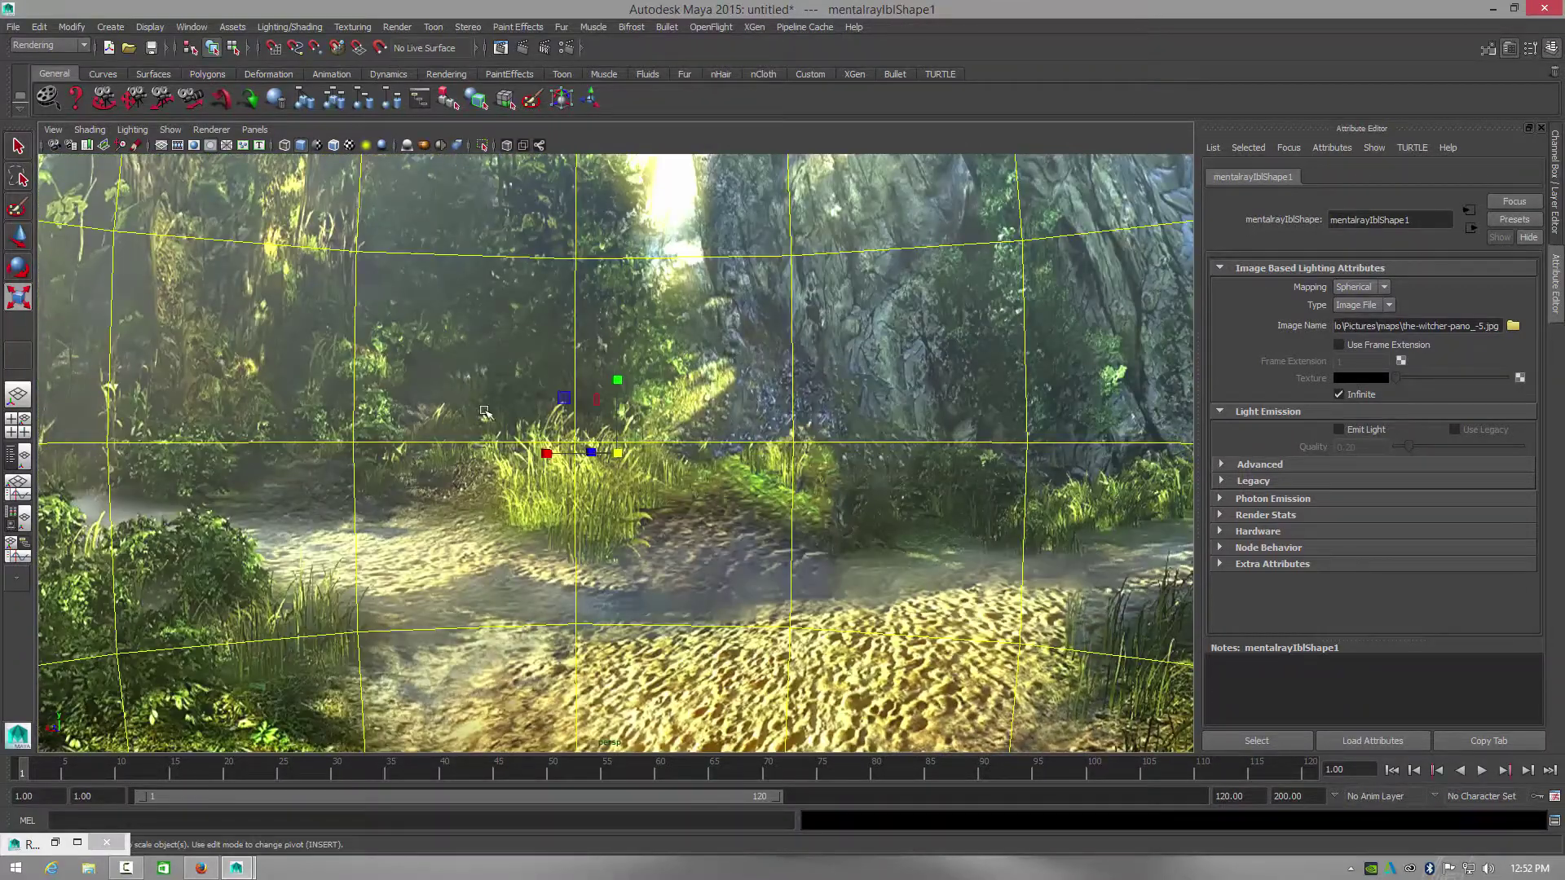
alt+drag(721, 506, 367, 269)
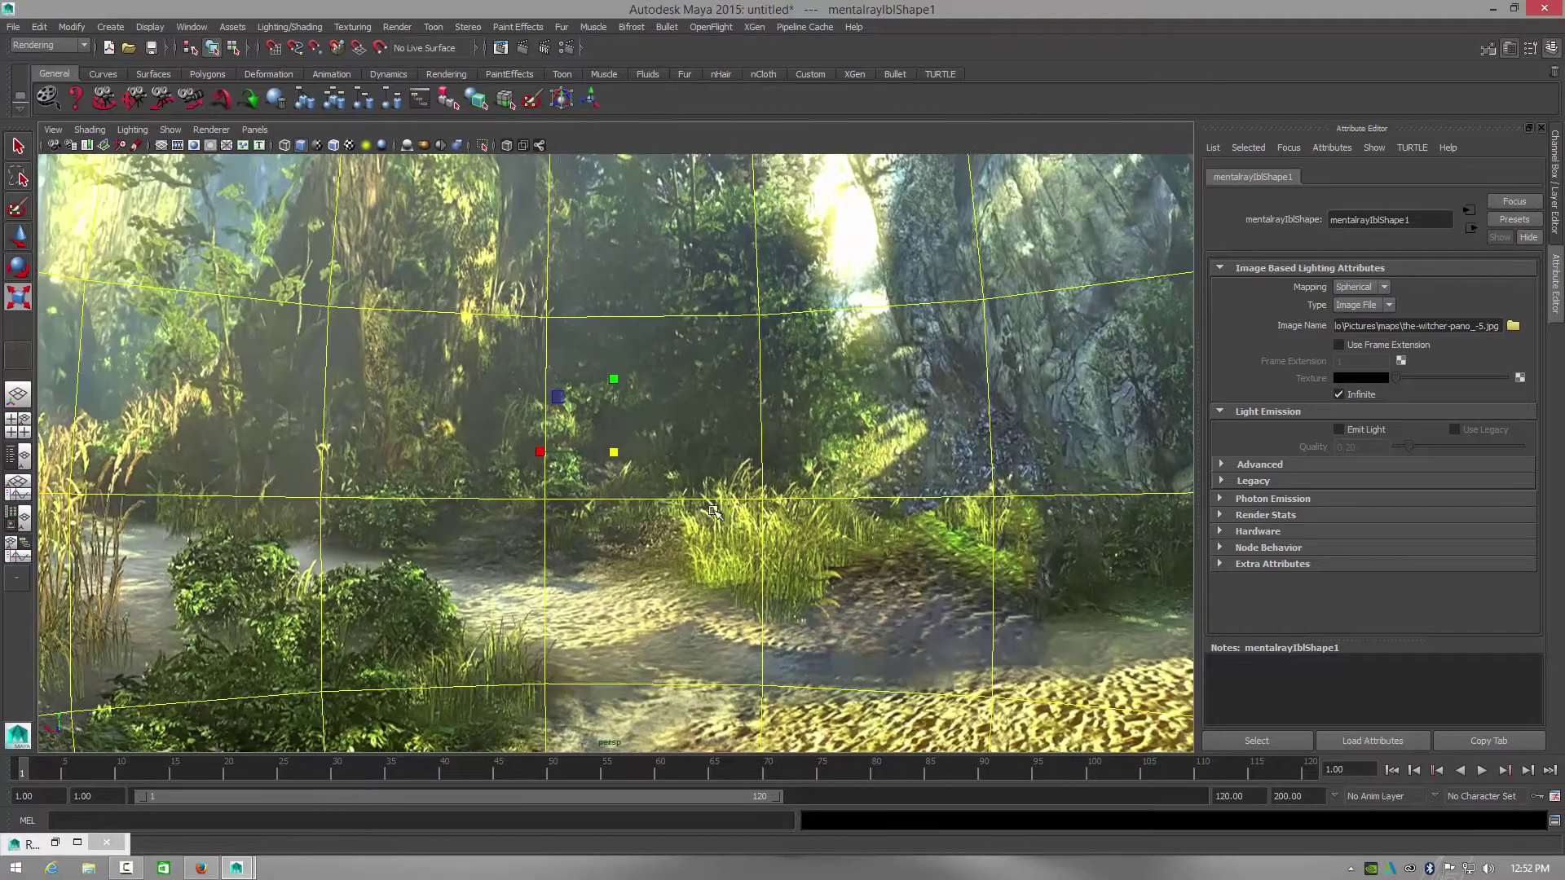
Step: Render the current perspective view with mental ray and close the Render View window
click(501, 47)
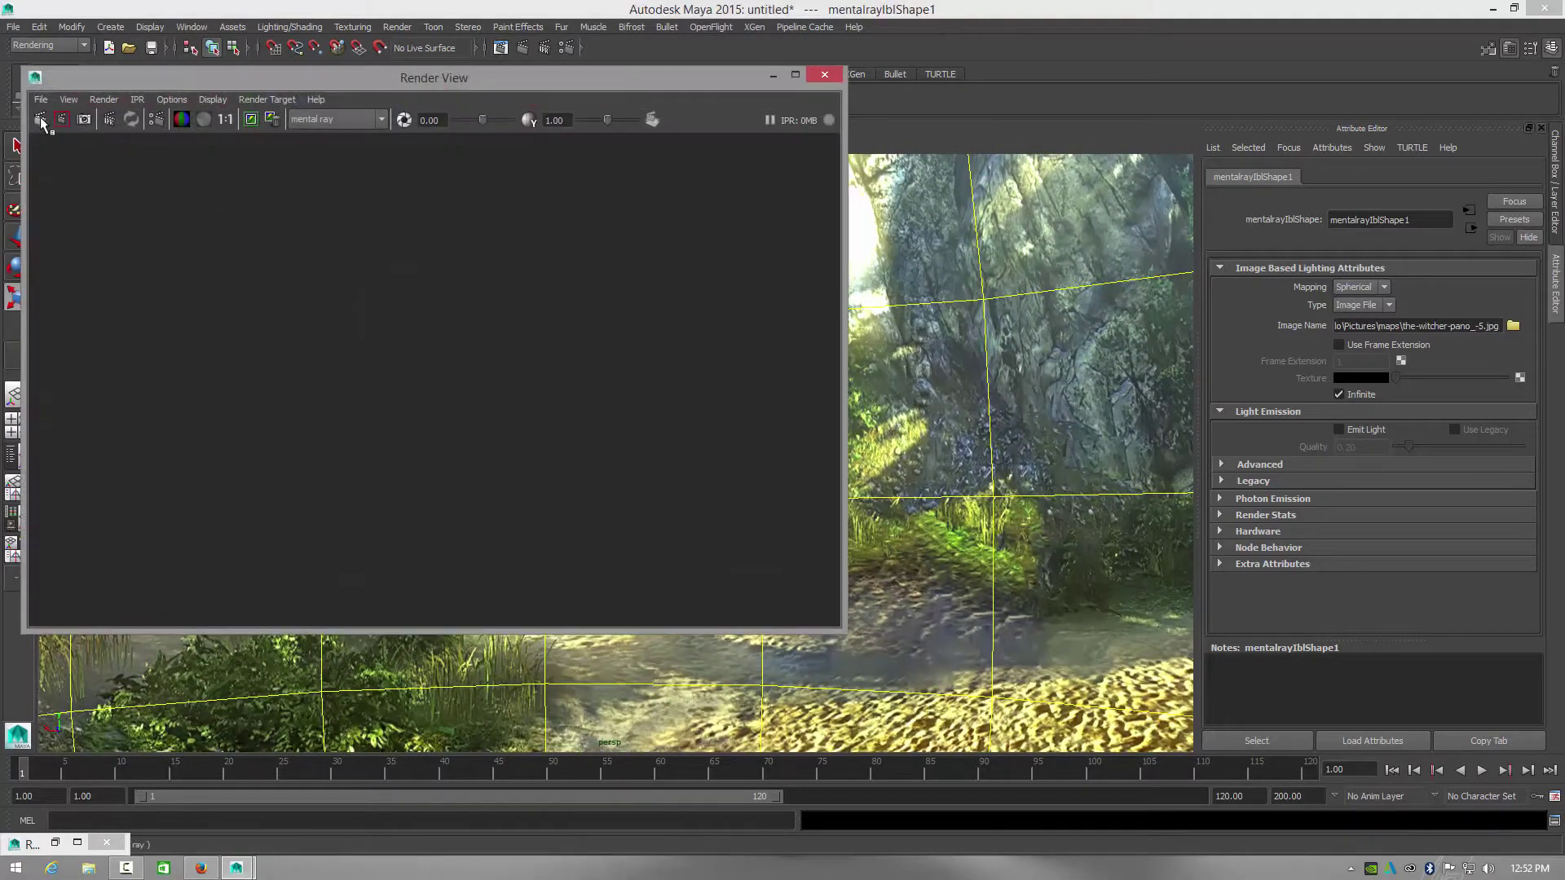
click(43, 118)
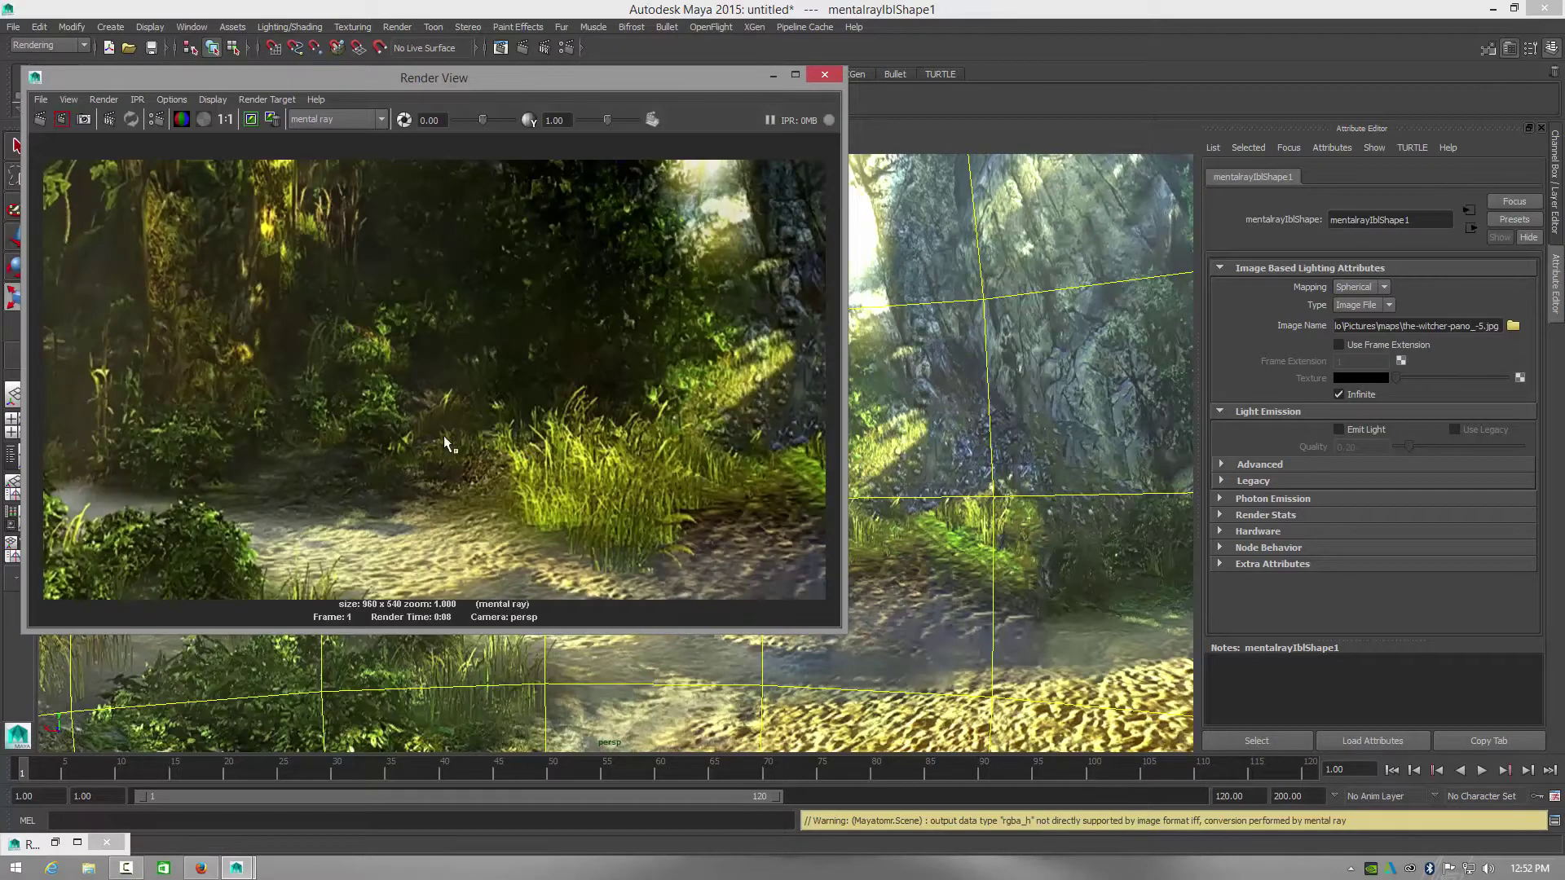
click(826, 75)
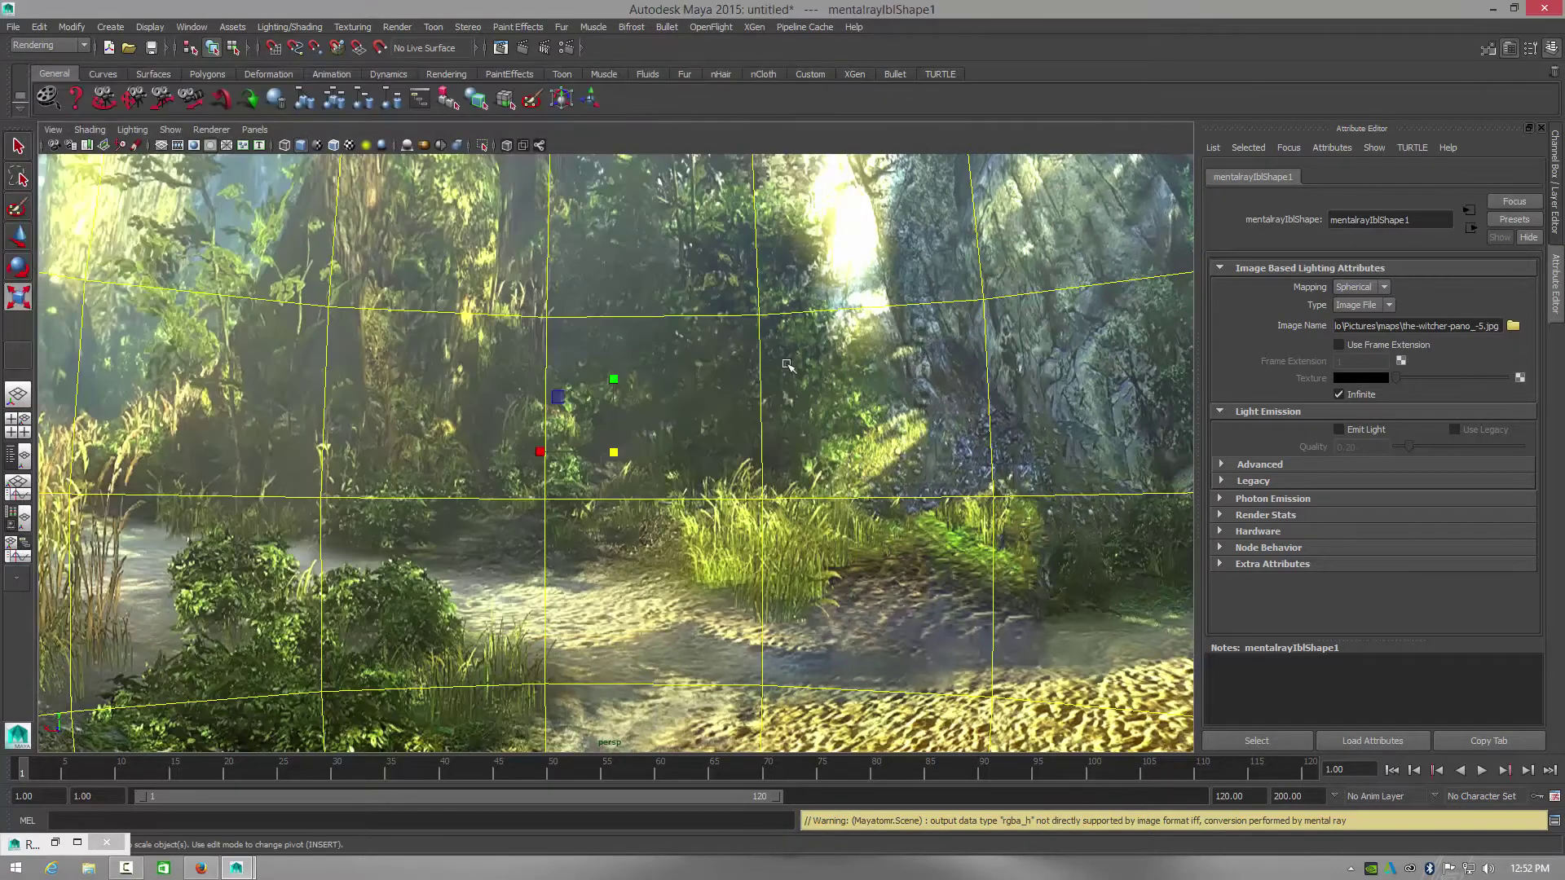
Step: Deselect the image-based lighting sphere and examine the surrounding panorama without its wireframe
mouse_move(678, 540)
alt+mouse_down()
mouse_move(565, 525)
mouse_move(660, 515)
alt+mouse_up()
alt+drag(149, 366, 274, 354)
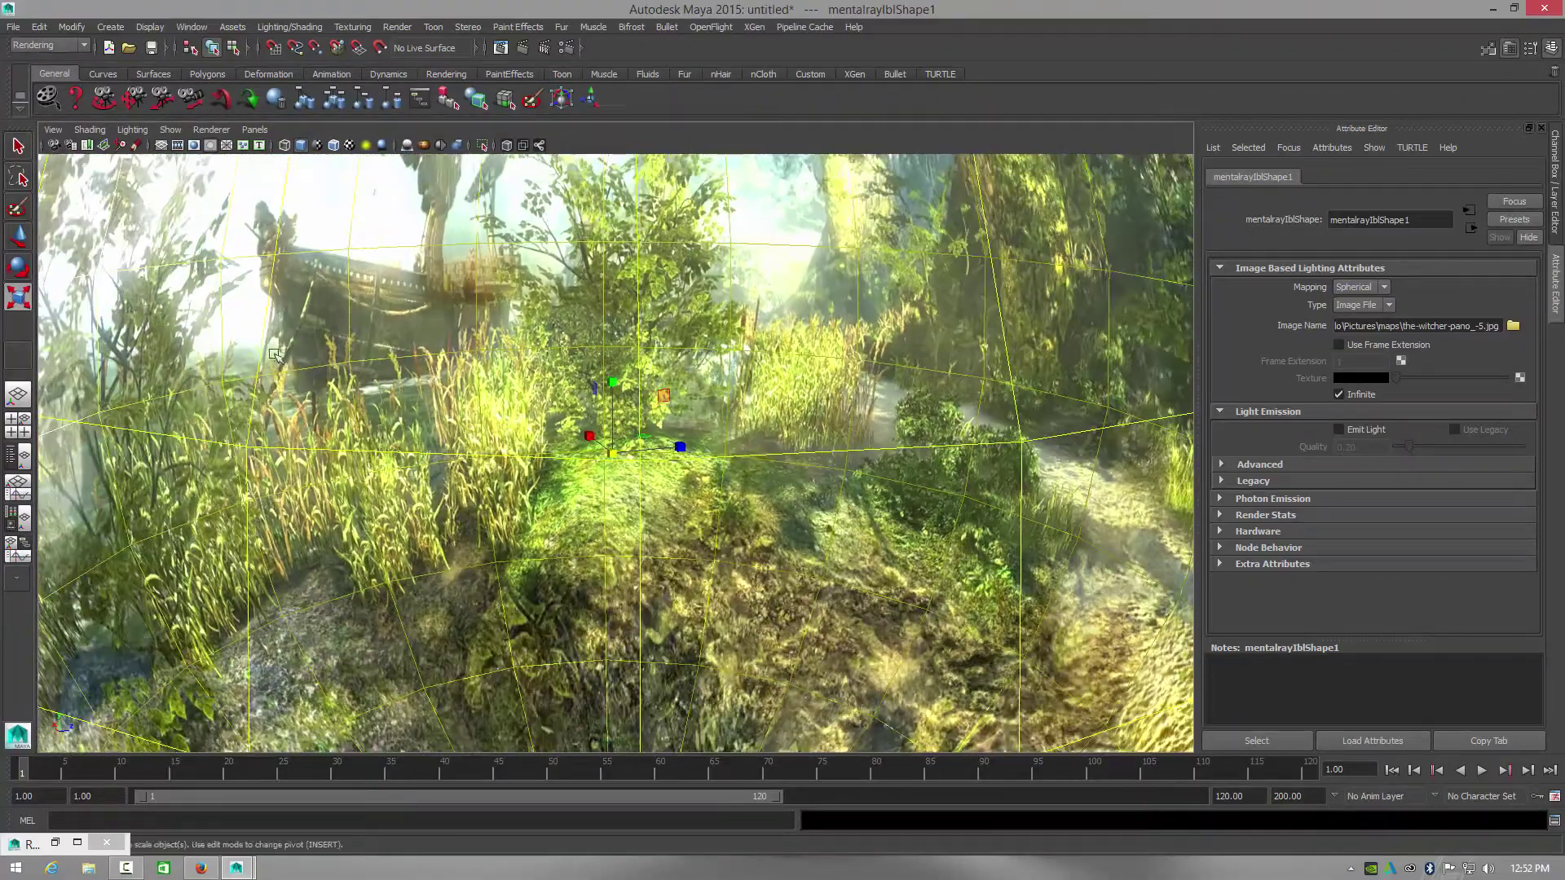
mouse_move(756, 474)
alt+mouse_down()
mouse_move(706, 473)
mouse_move(756, 470)
alt+mouse_up()
alt+right_drag(757, 469, 1314, 430)
alt+drag(884, 434, 943, 455)
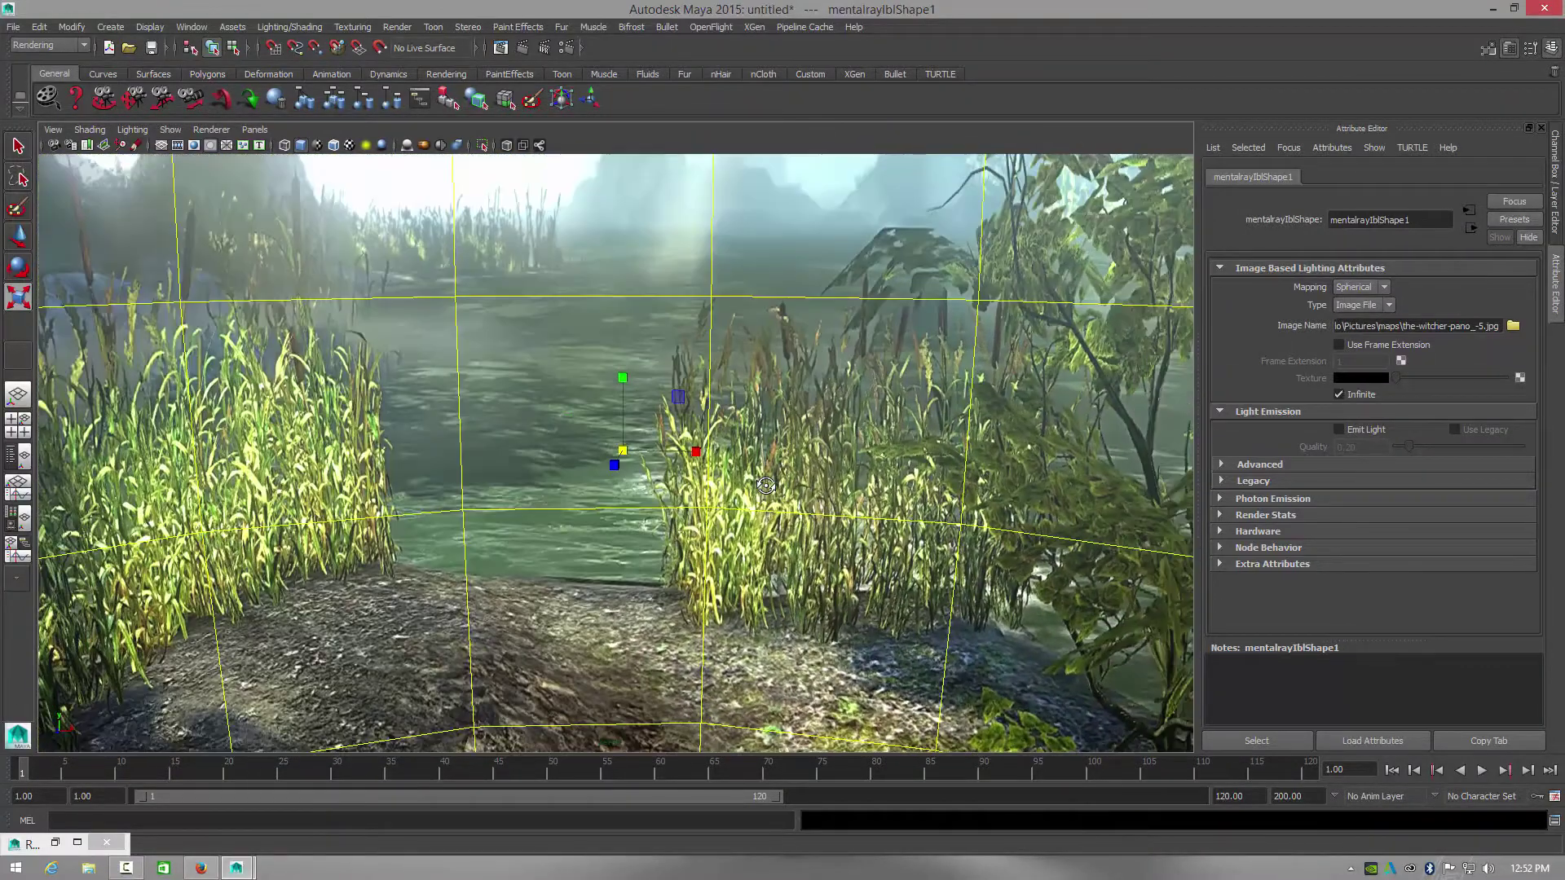
click(721, 526)
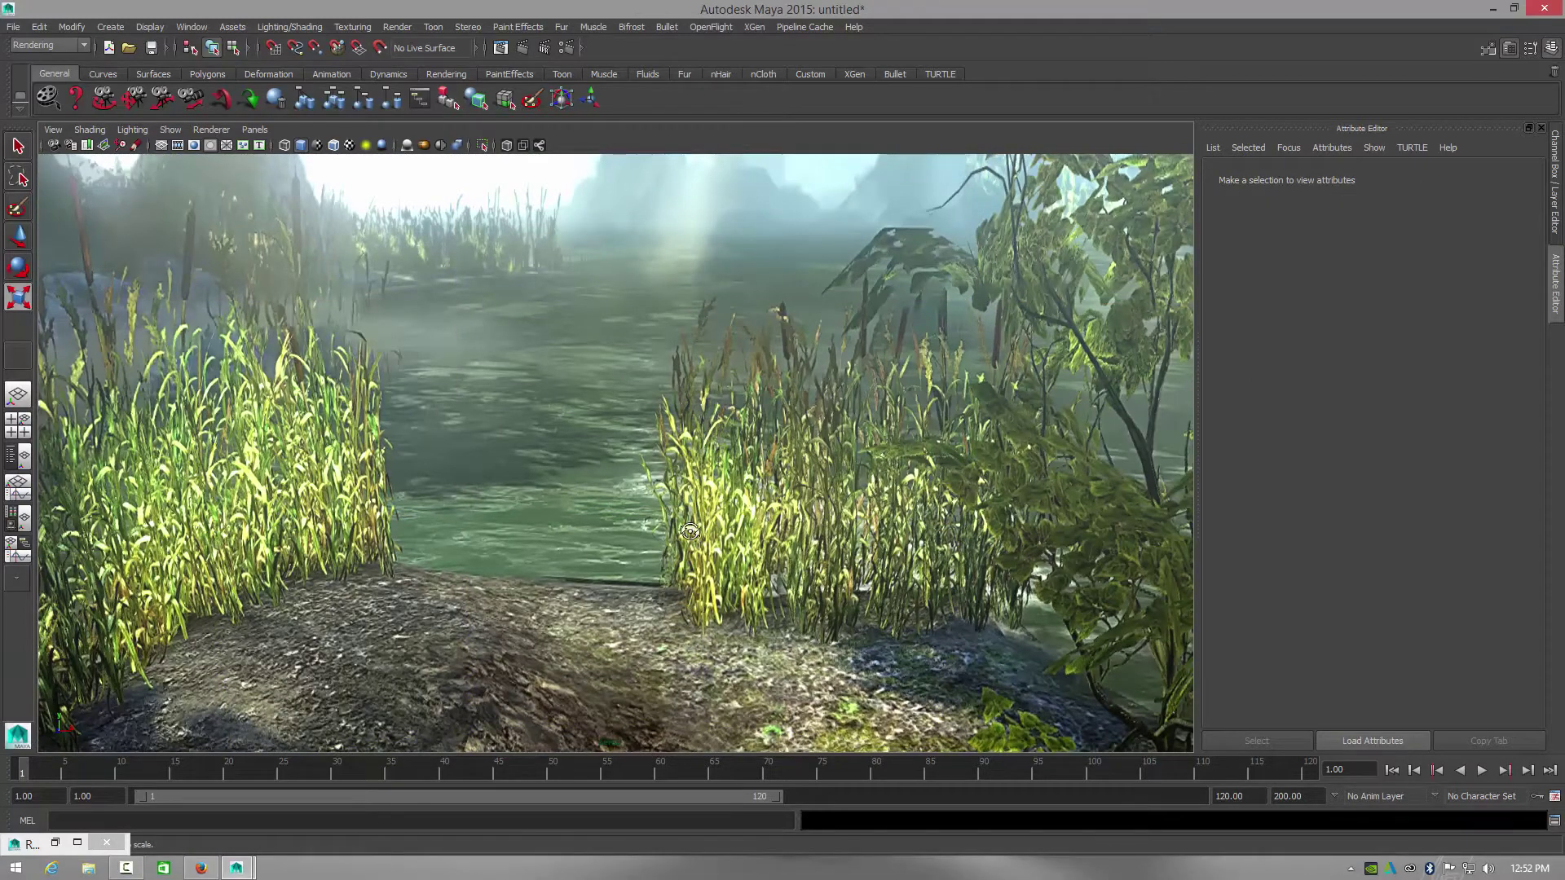
alt+drag(690, 532, 656, 511)
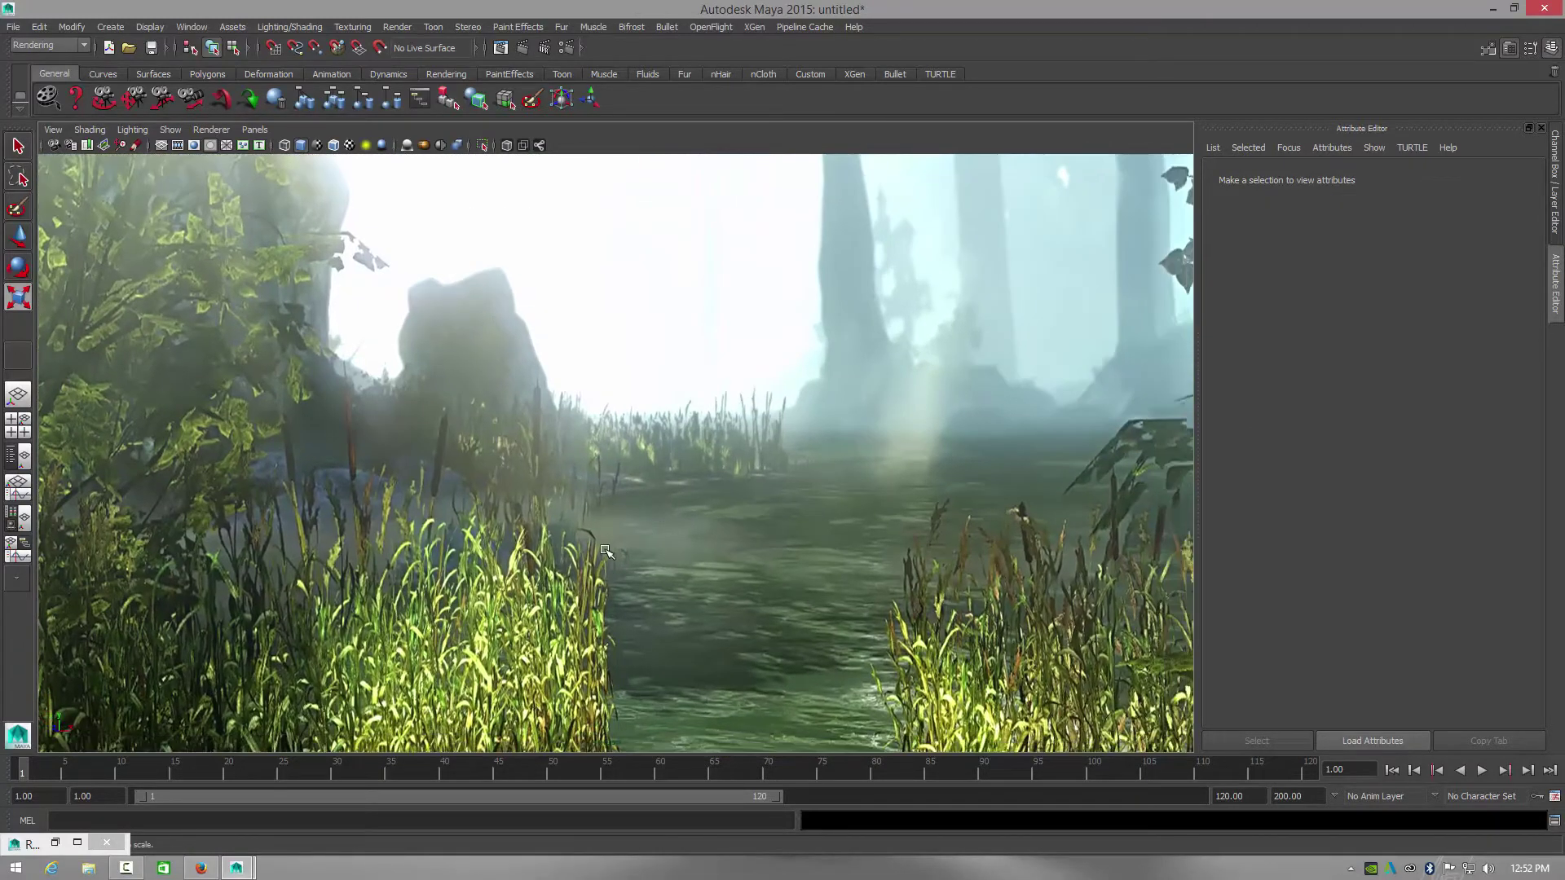
alt+drag(709, 574, 554, 497)
Step: Show the grid in the perspective view again
click(170, 130)
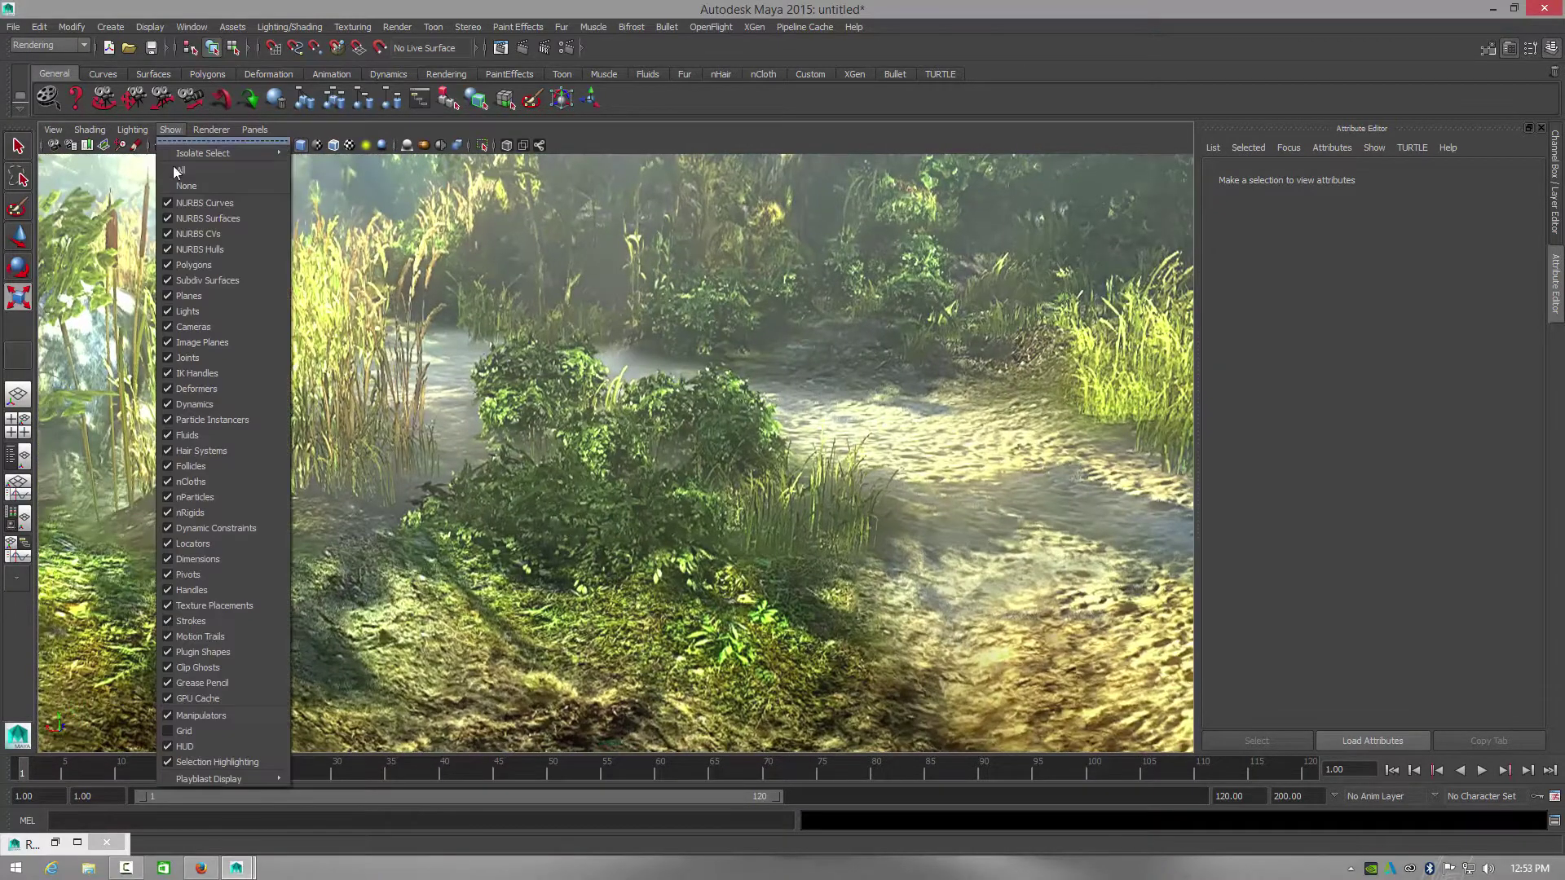
click(198, 731)
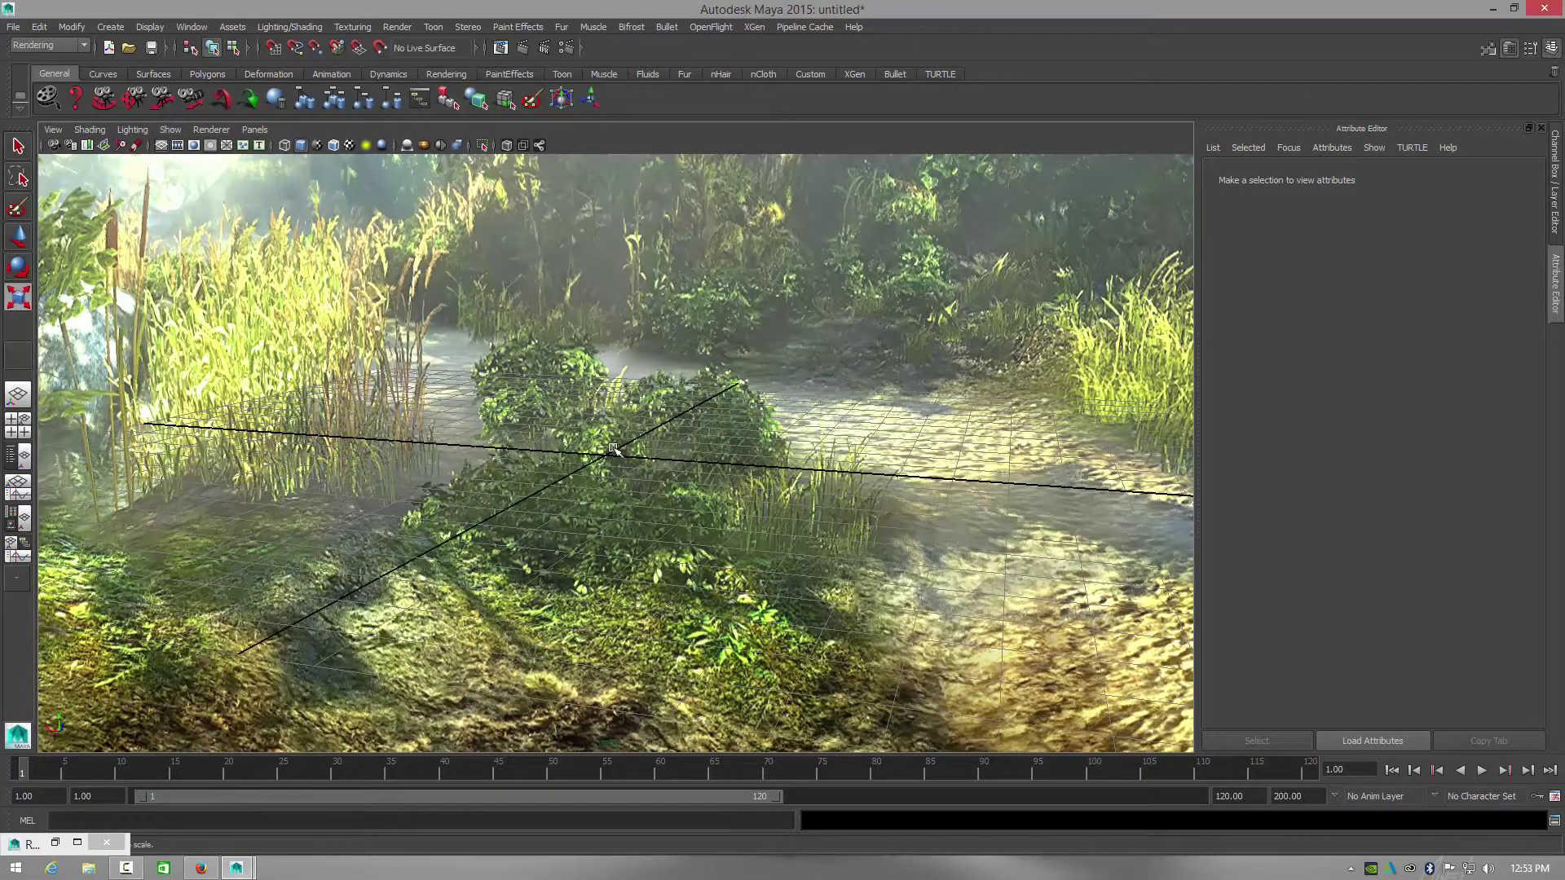
scroll(622, 456, down, 3)
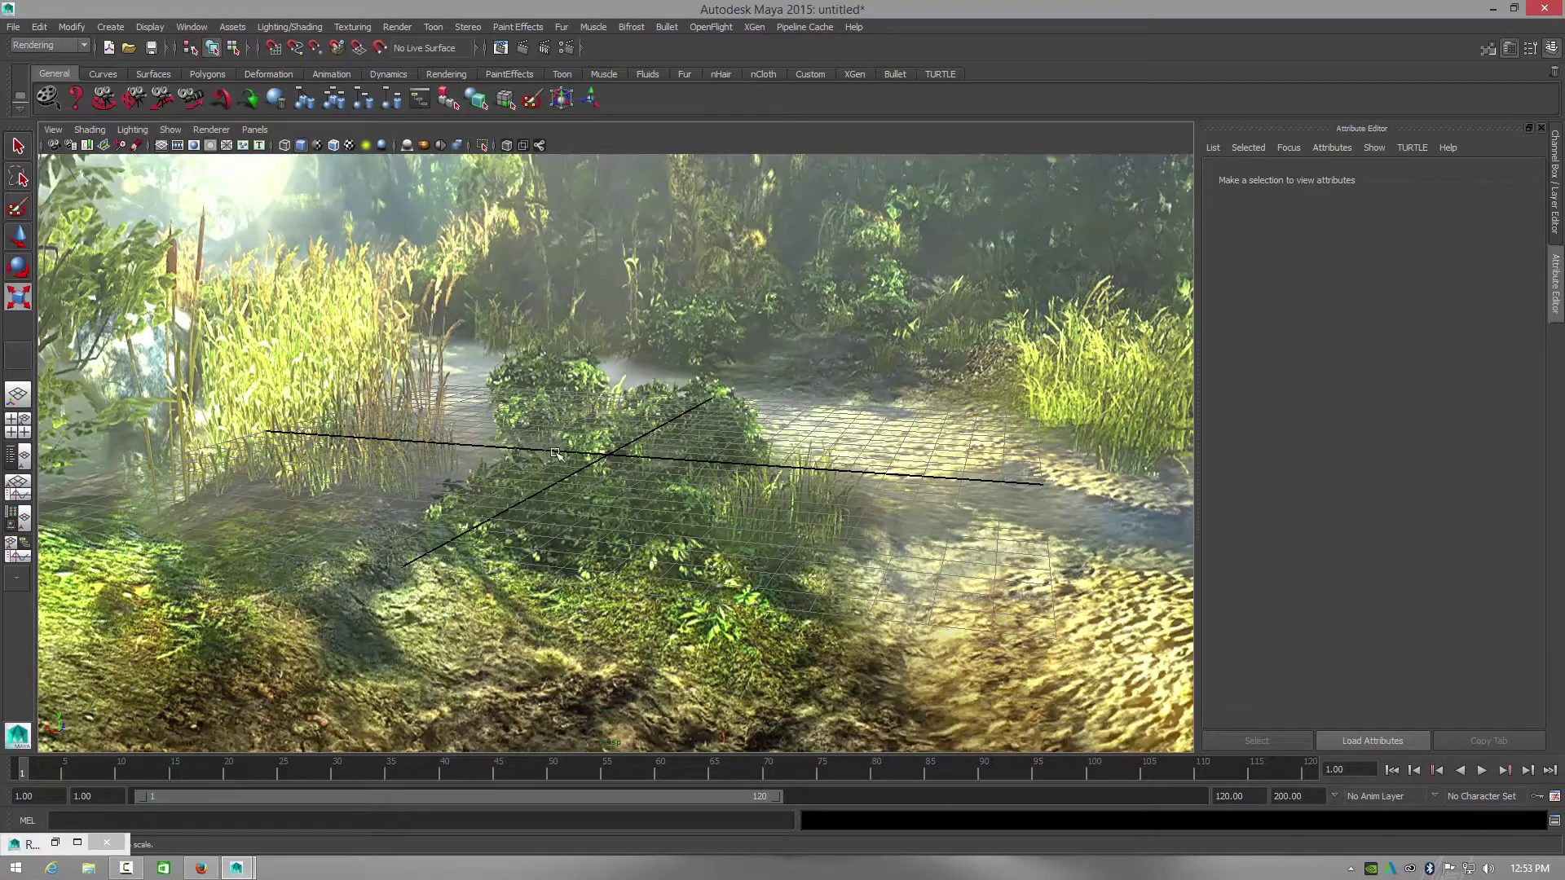
Step: Create a polygon plane that covers the whole grid
click(110, 27)
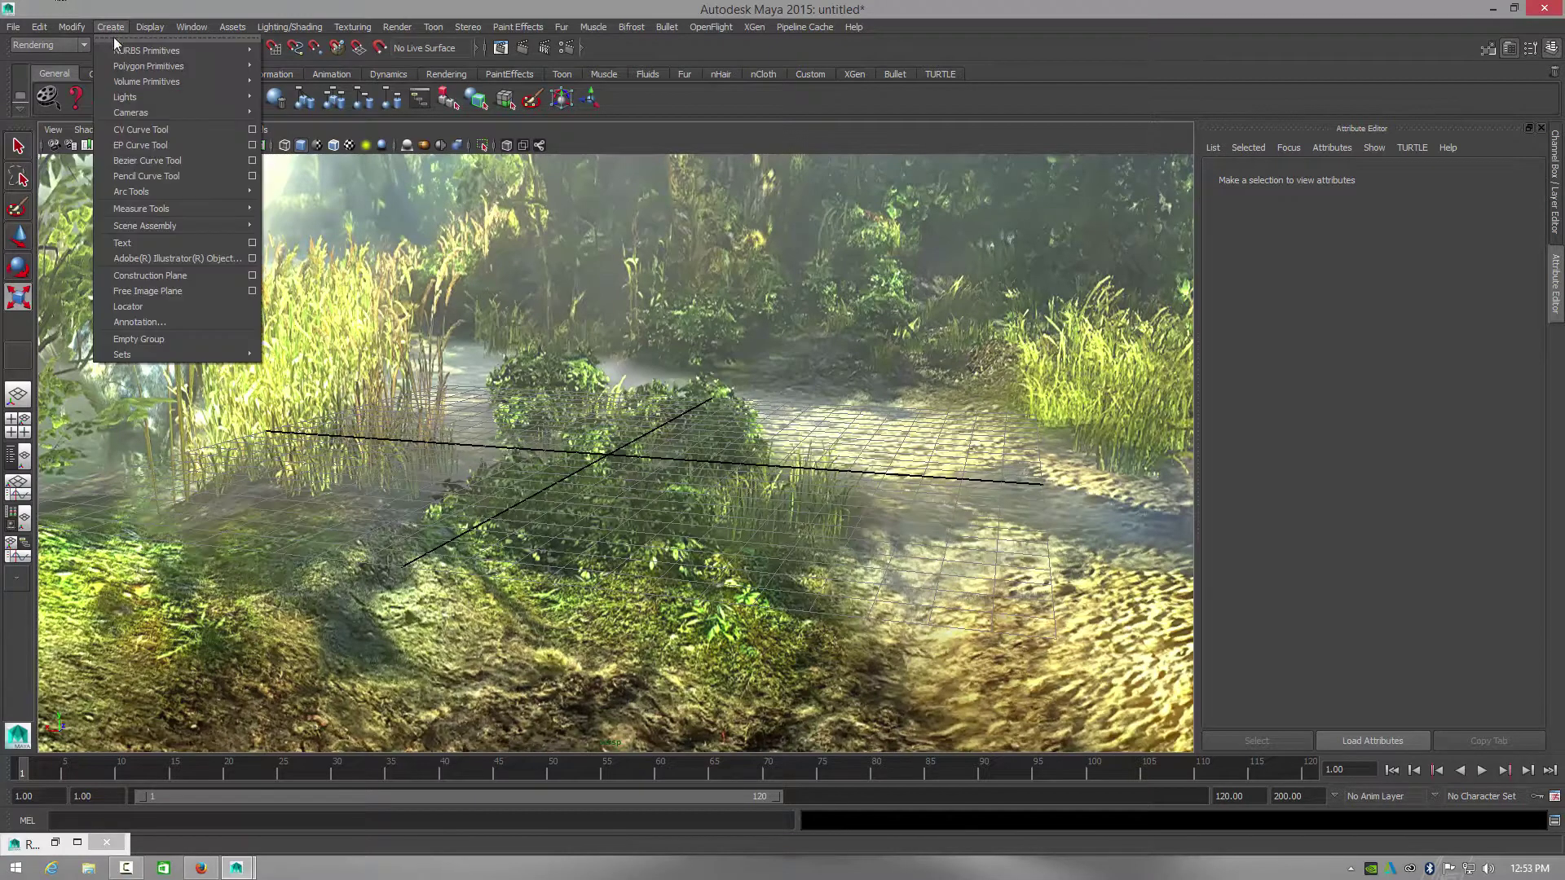
mouse_move(143, 72)
mouse_move(165, 112)
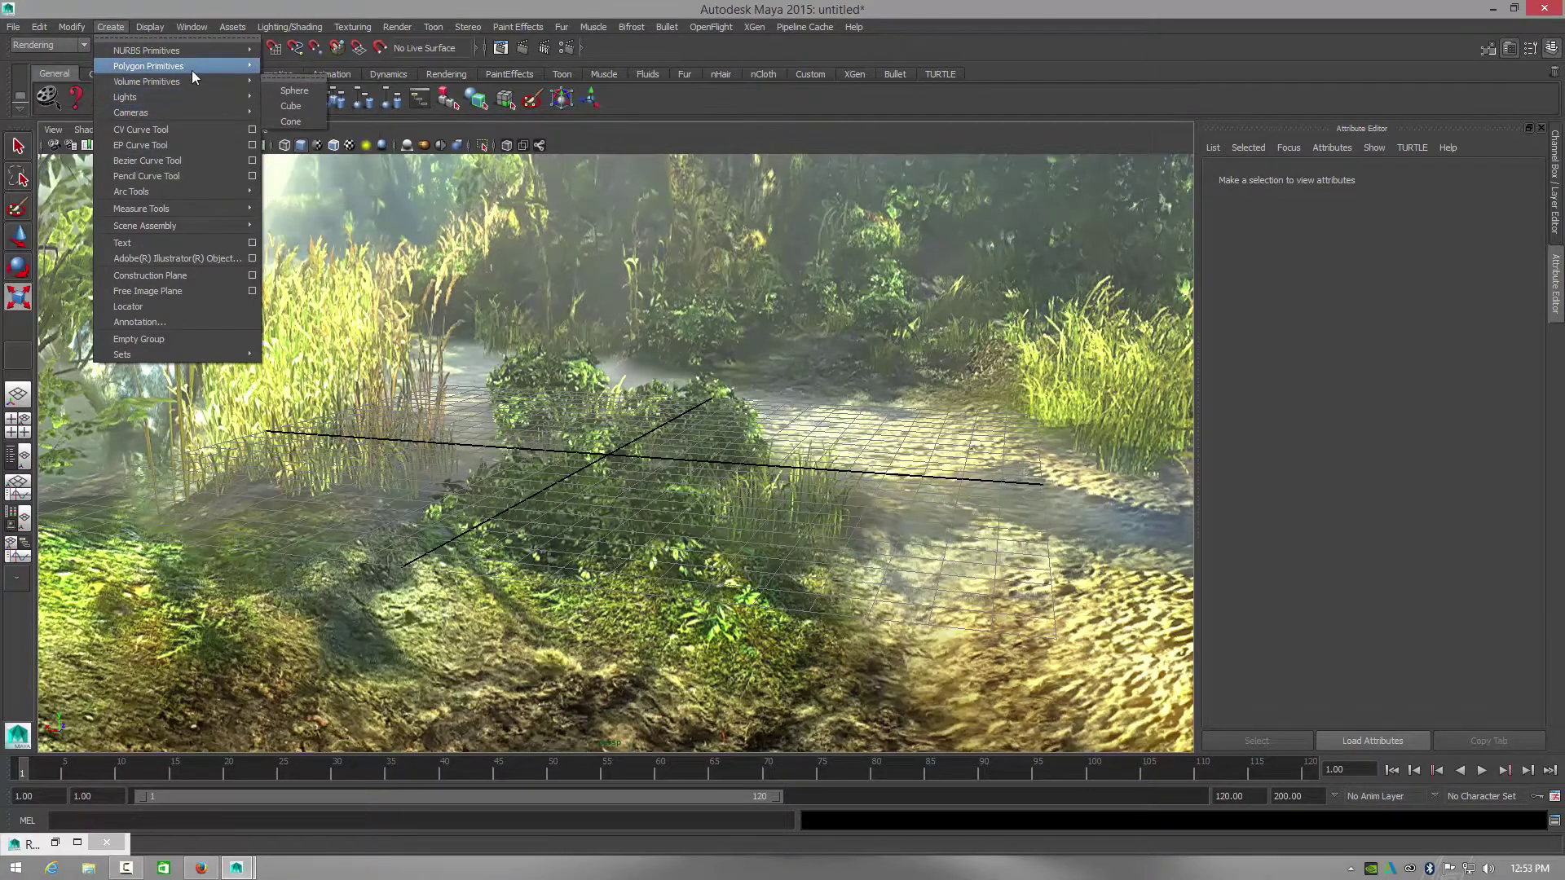
mouse_move(198, 70)
click(290, 136)
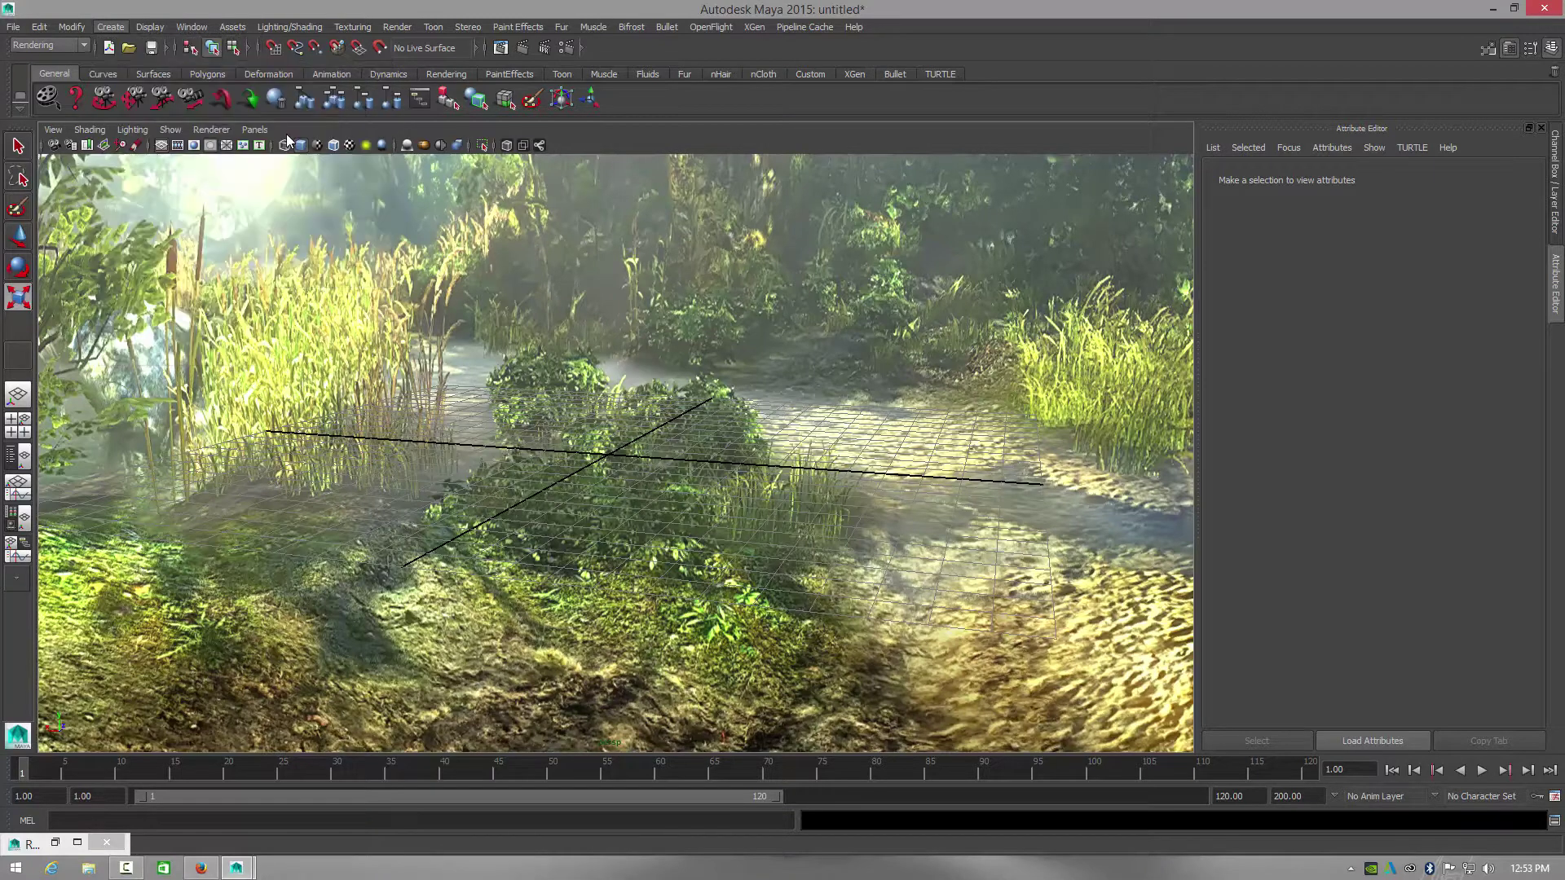
scroll(226, 464, down, 2)
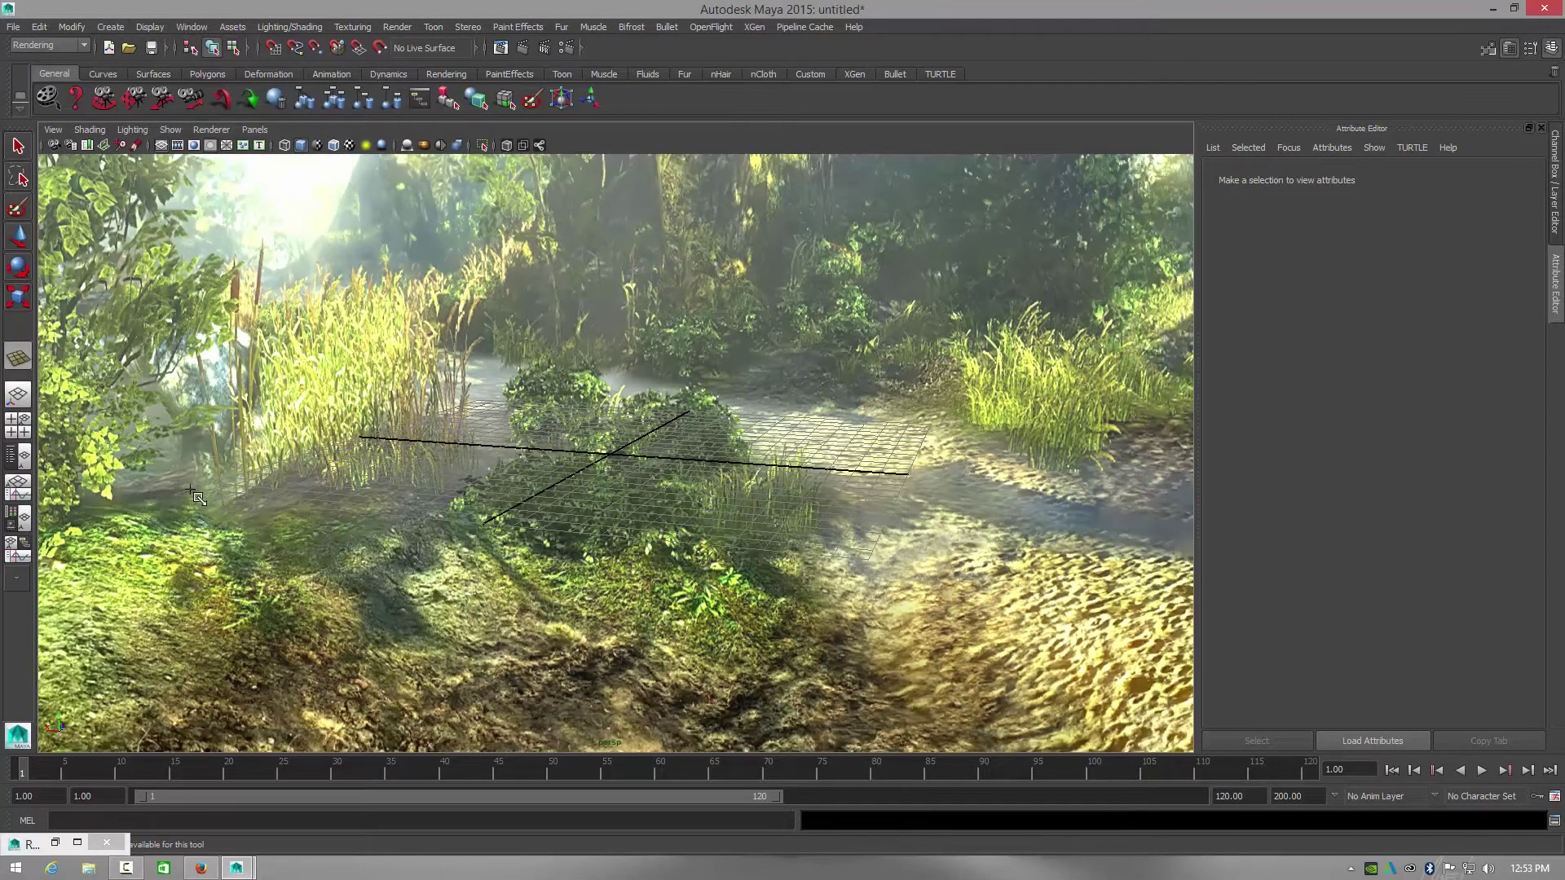
drag(184, 500, 925, 426)
key(r)
scroll(665, 474, up, 2)
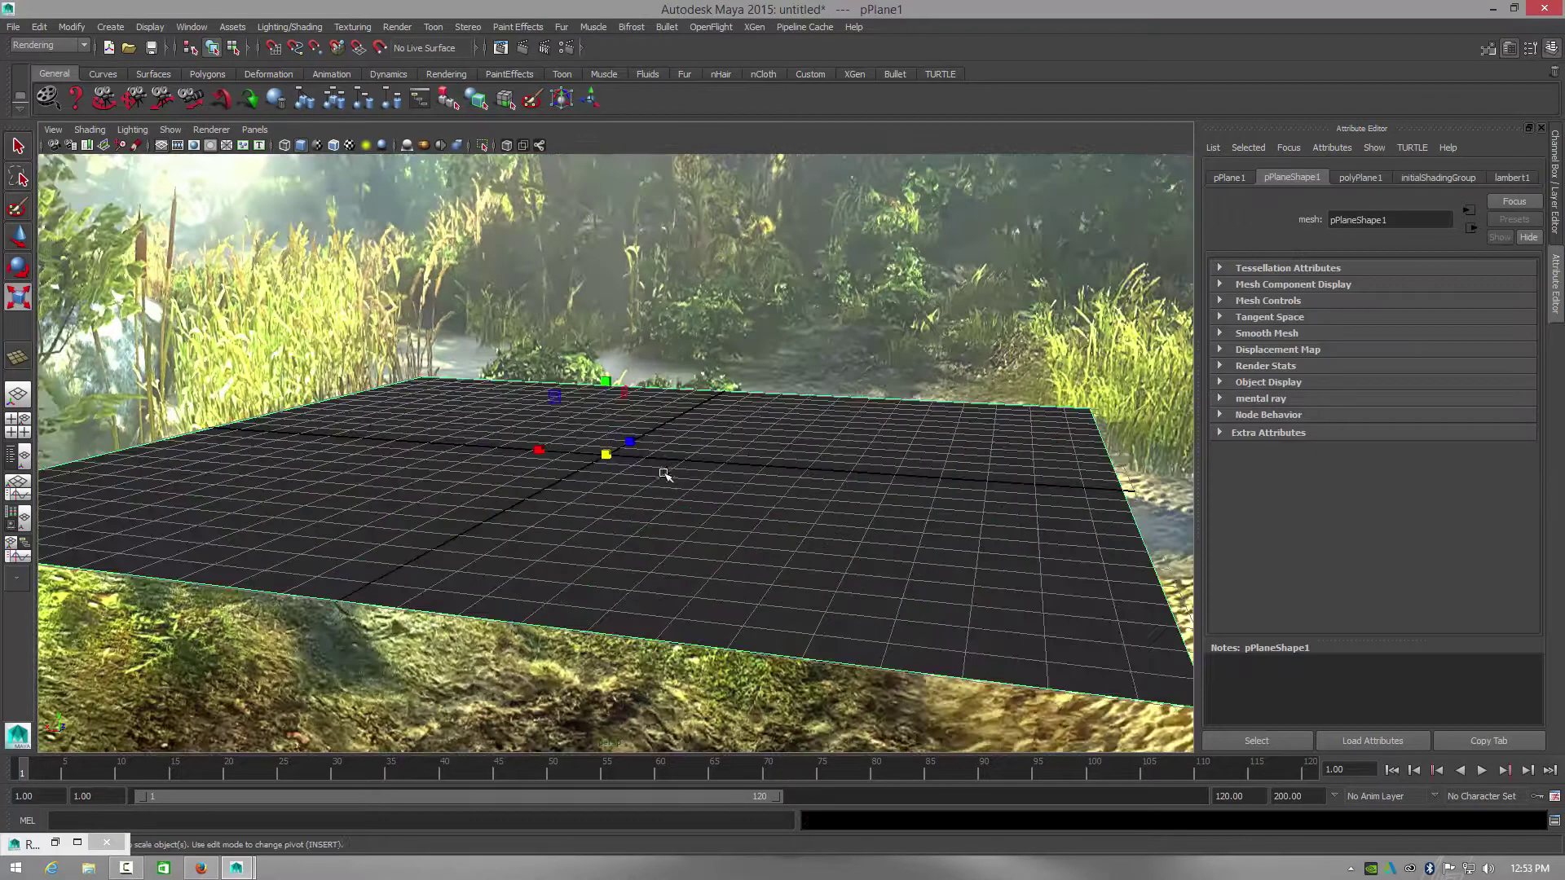
Step: Adjust the polygon plane's height slightly along the vertical axis with the Move tool
alt+drag(561, 522, 603, 501)
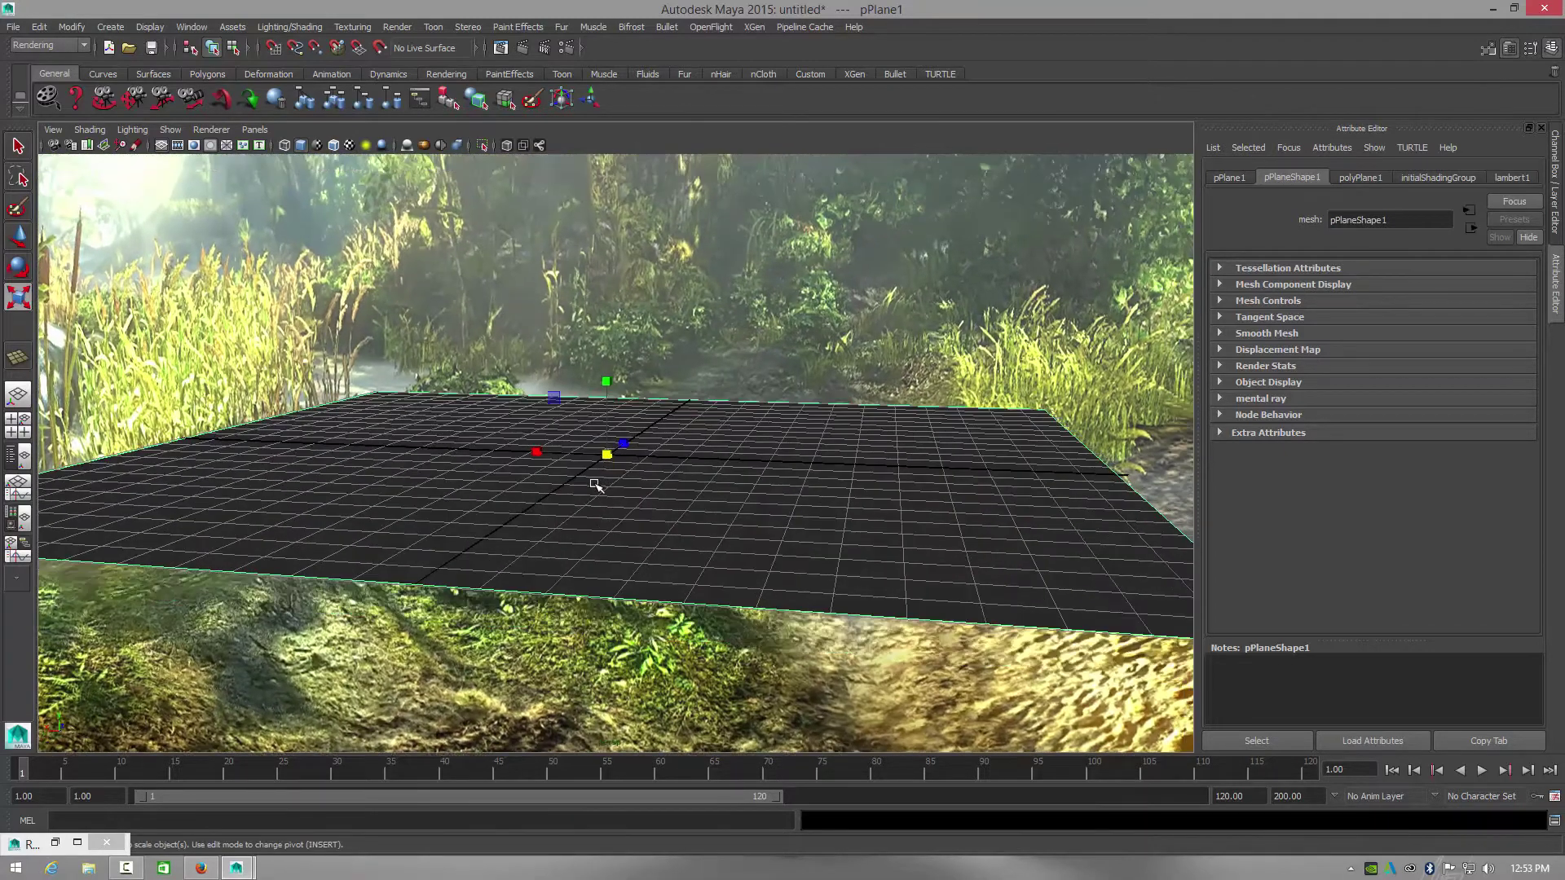
click(19, 237)
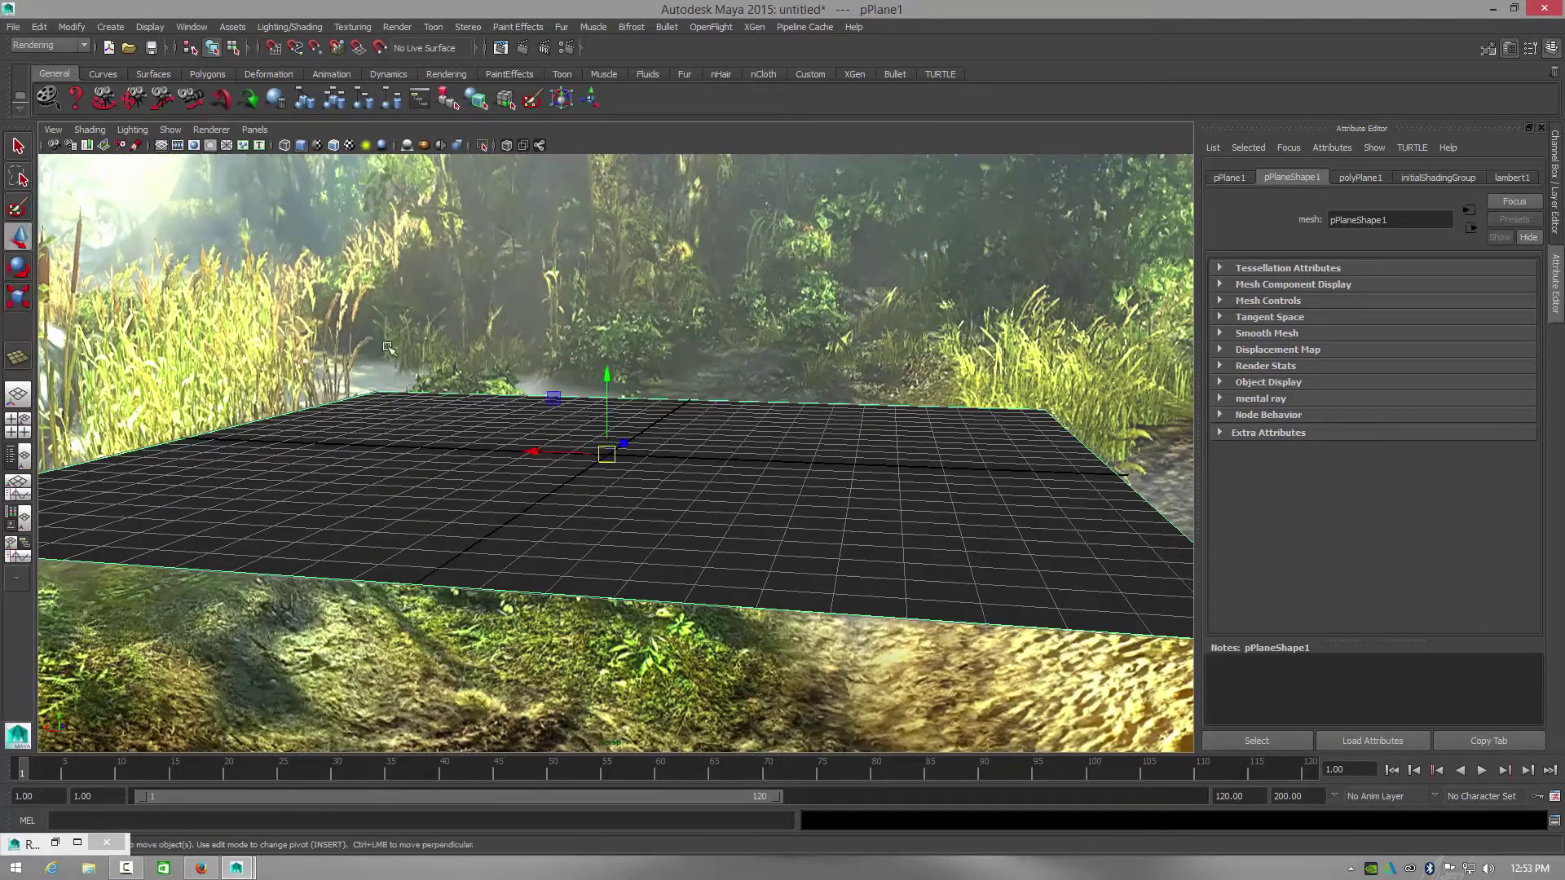
mouse_move(606, 381)
mouse_down()
mouse_move(603, 453)
mouse_move(603, 382)
mouse_up()
alt+drag(740, 578, 723, 570)
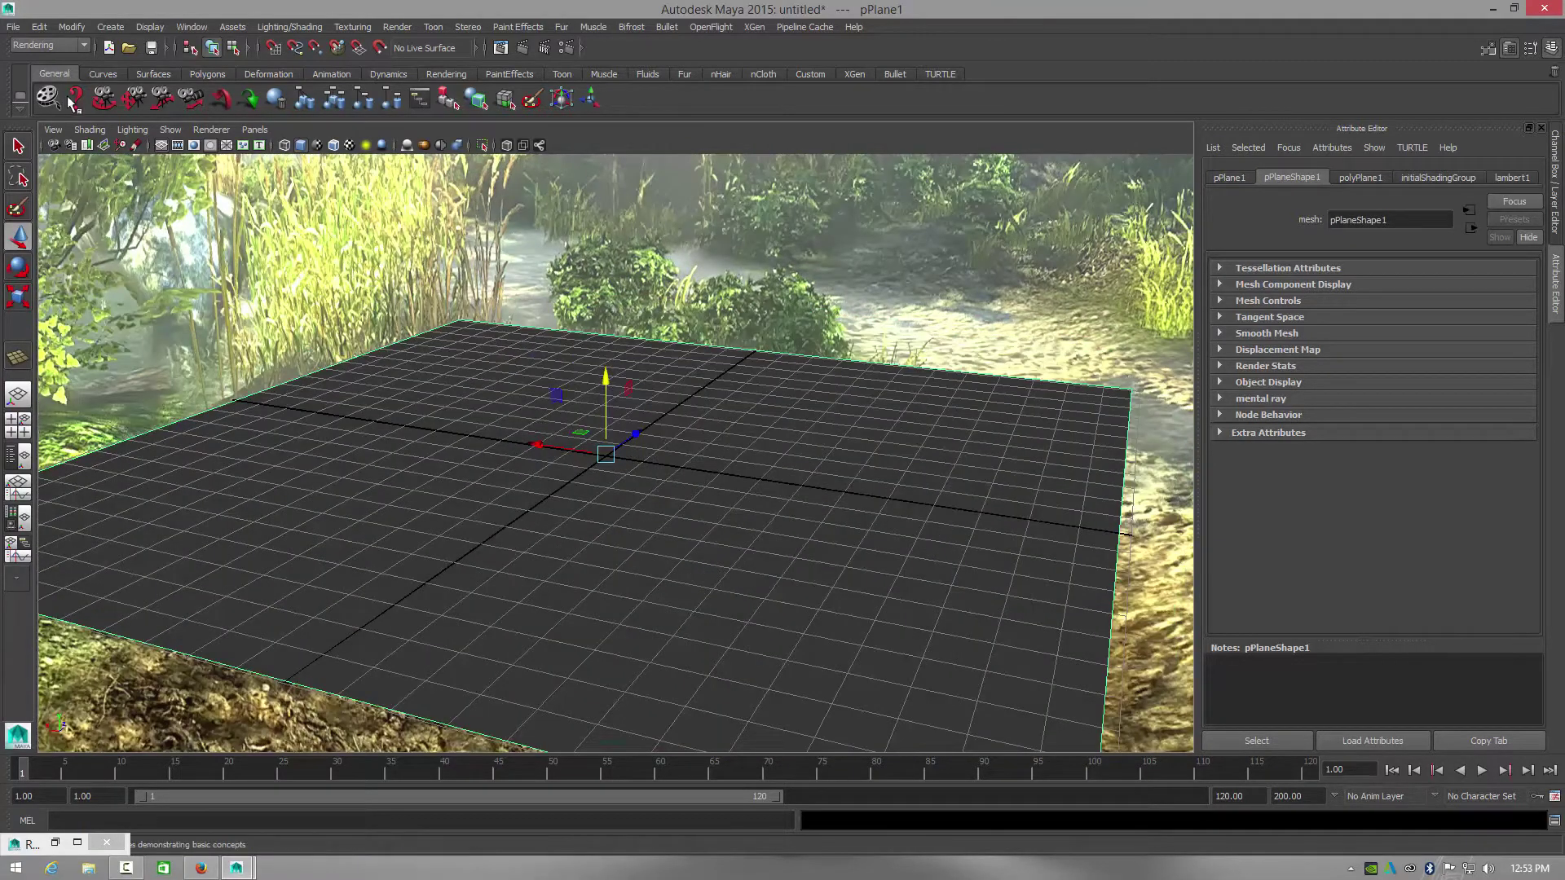
Step: Delete the polygon plane that covers the grid
click(108, 27)
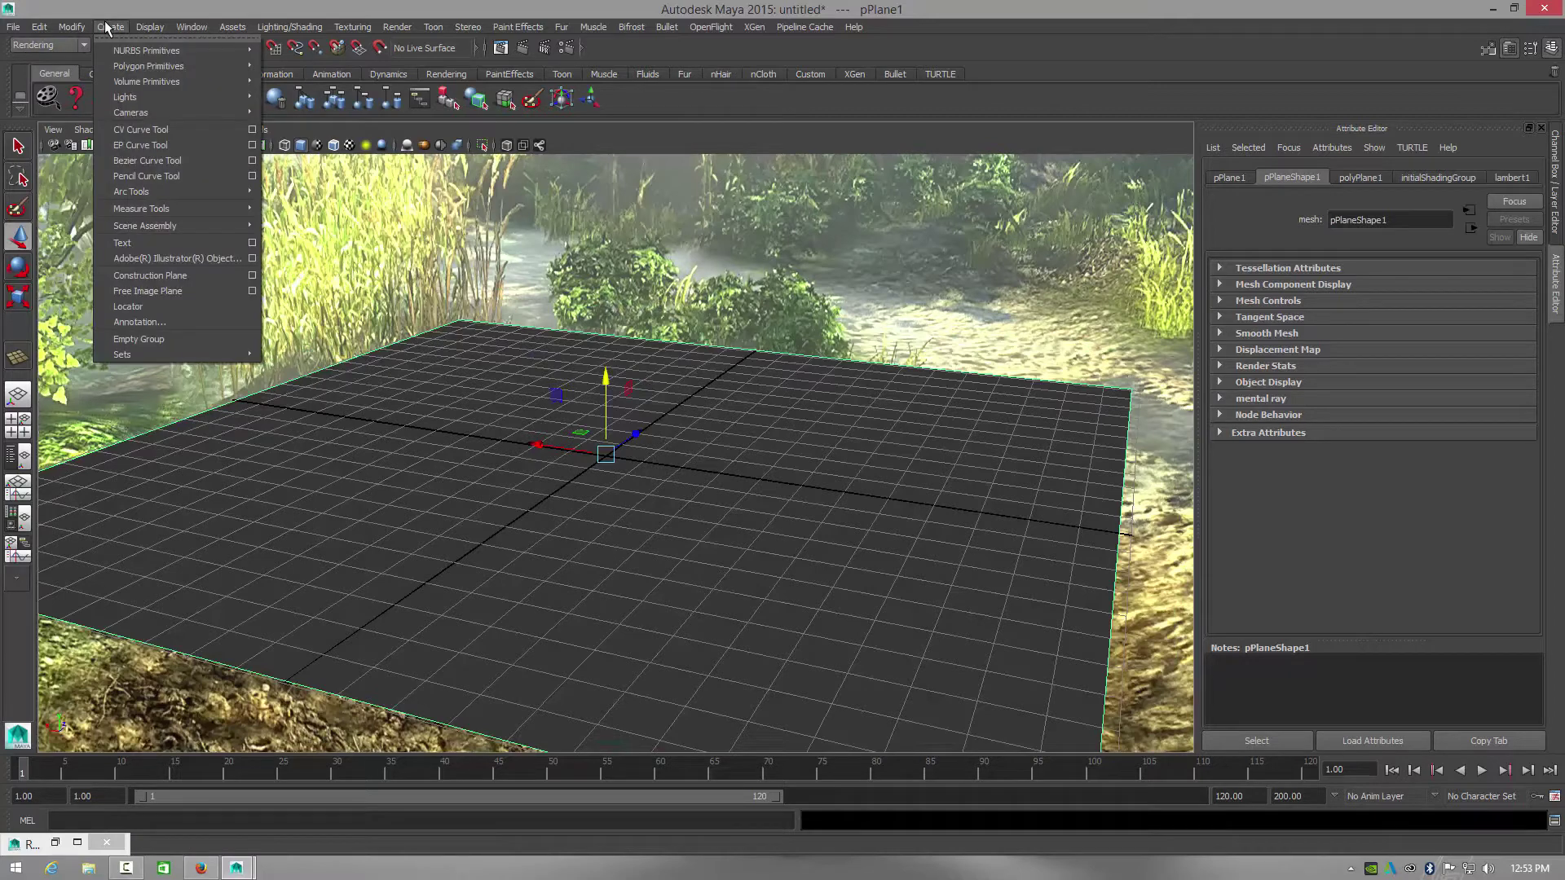
mouse_move(200, 118)
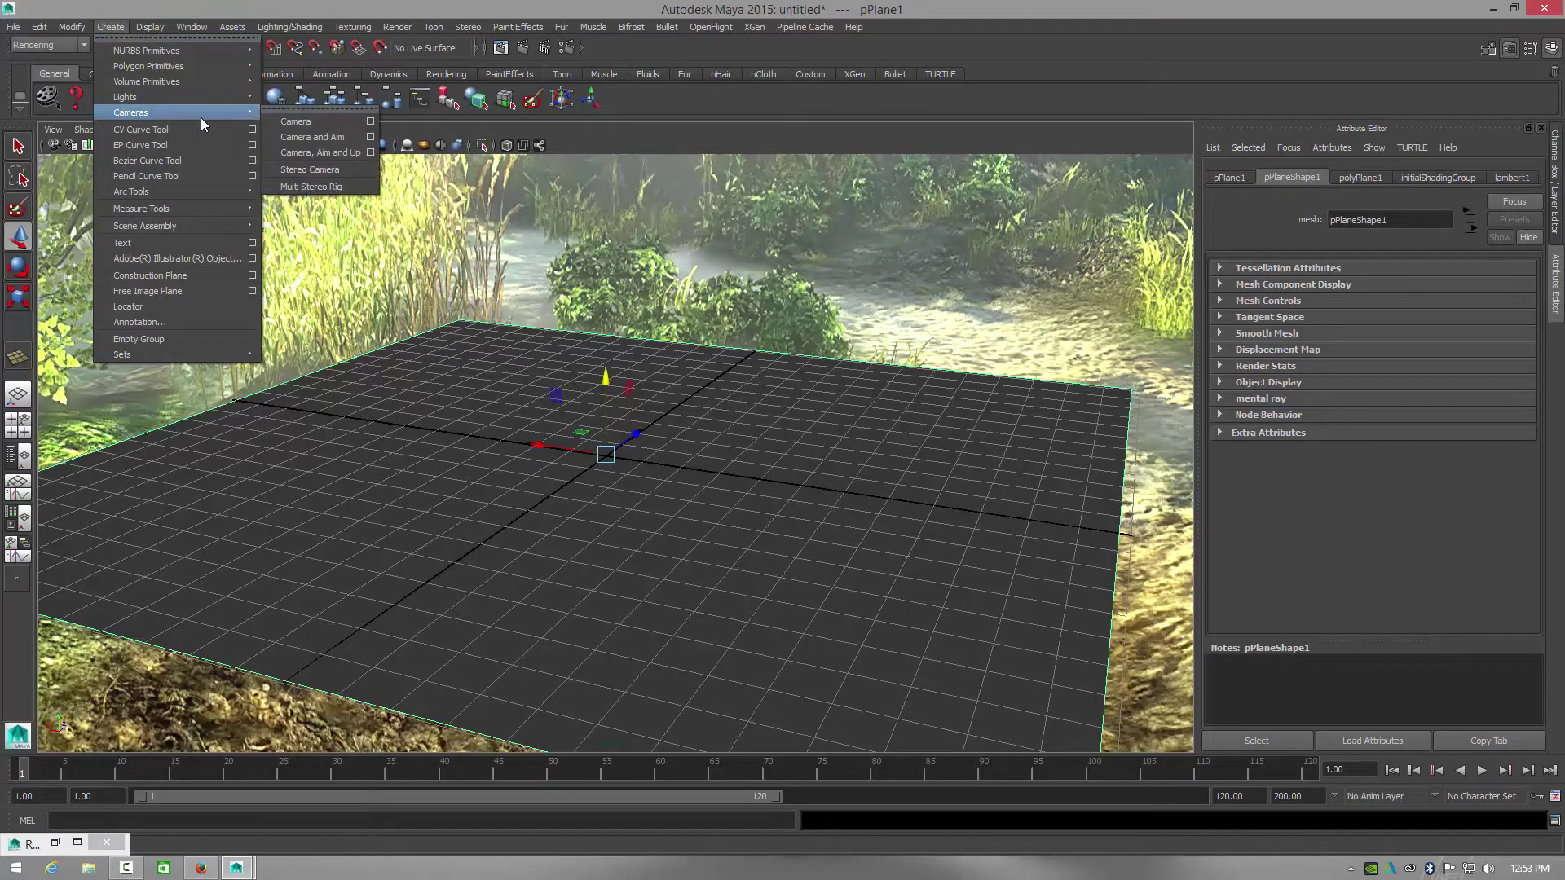
click(345, 515)
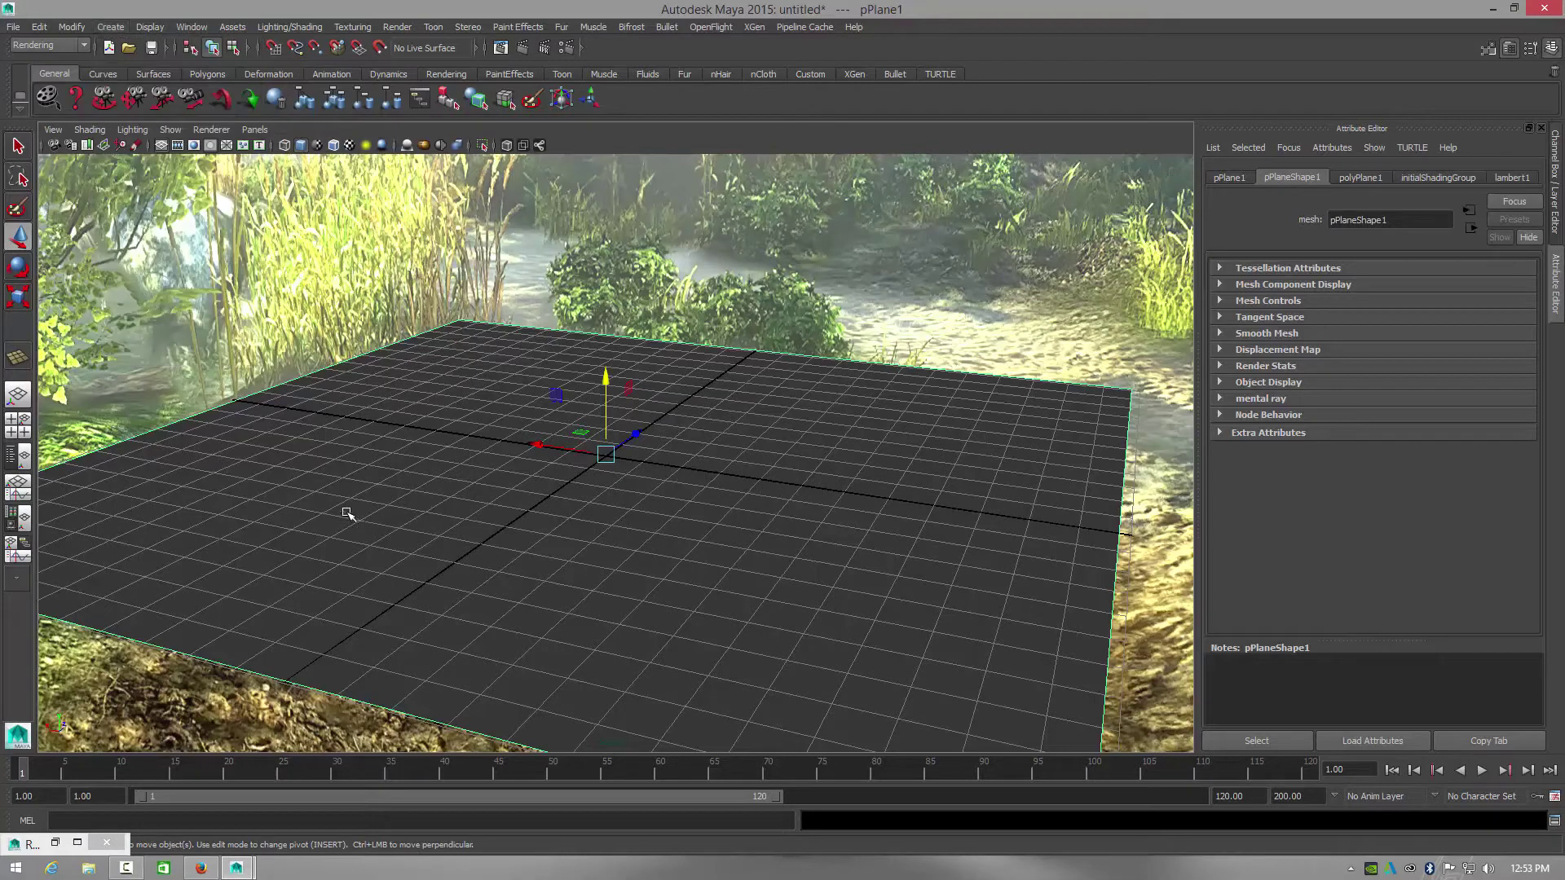
key(Delete)
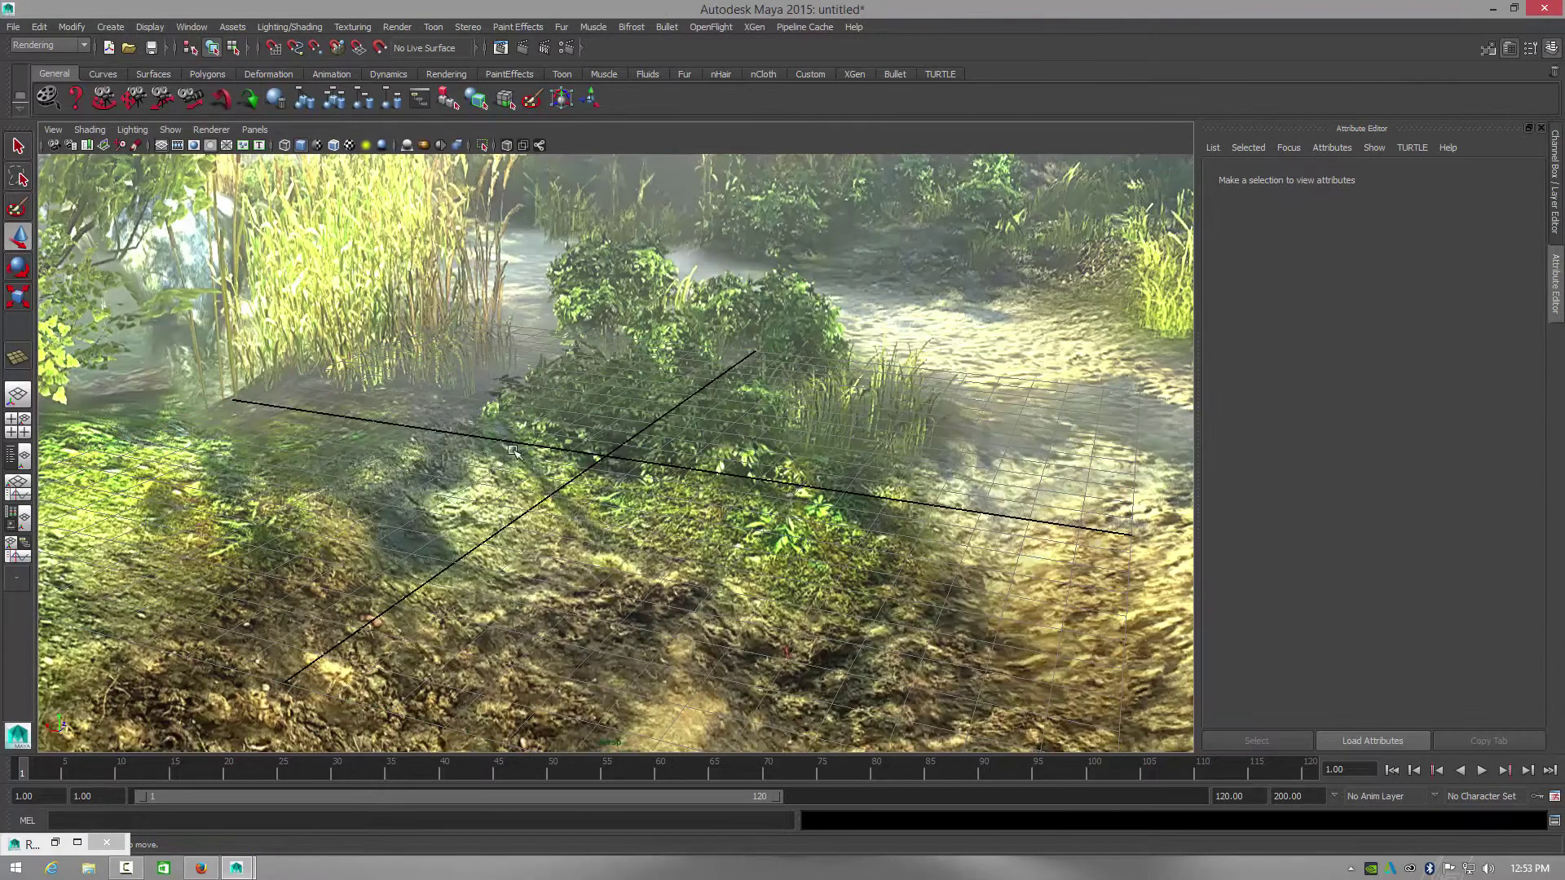
Step: Create a large polygon cone standing at the centre of the grid
click(114, 31)
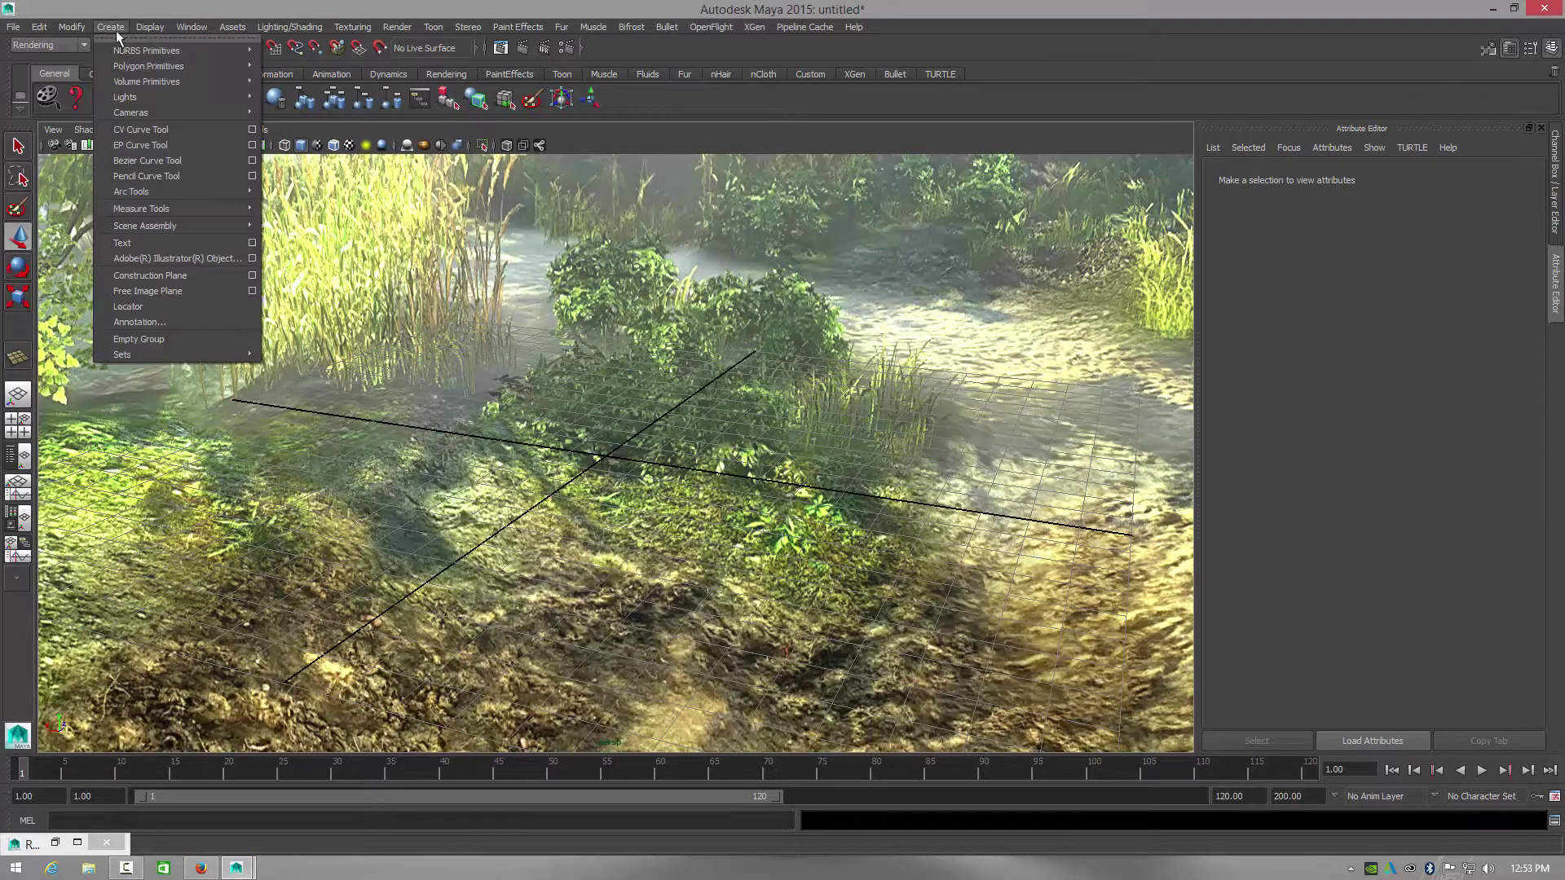
mouse_move(159, 65)
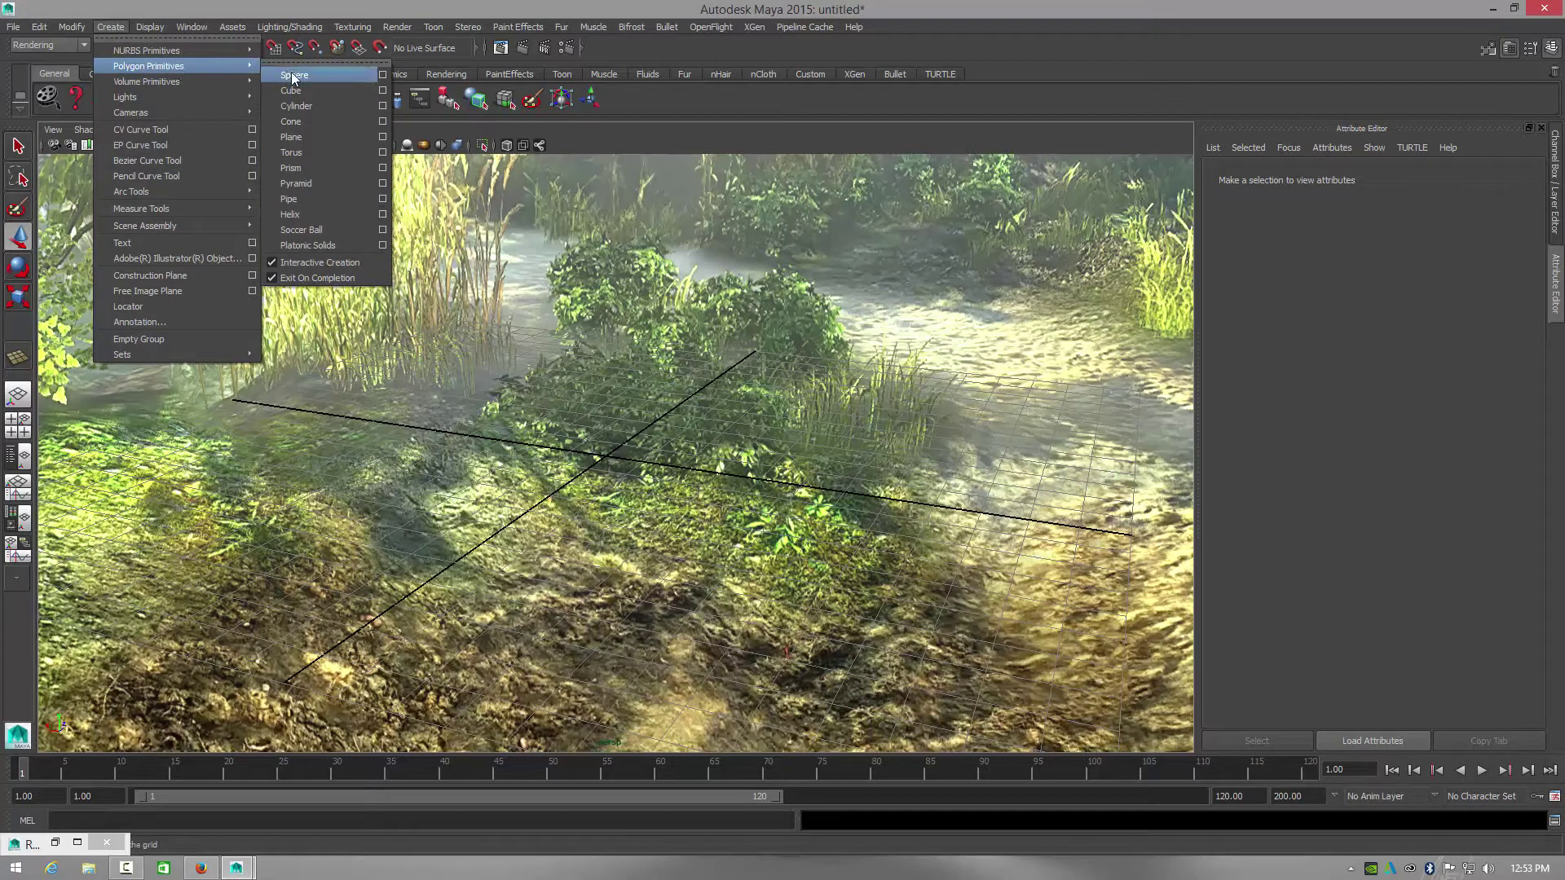
click(299, 120)
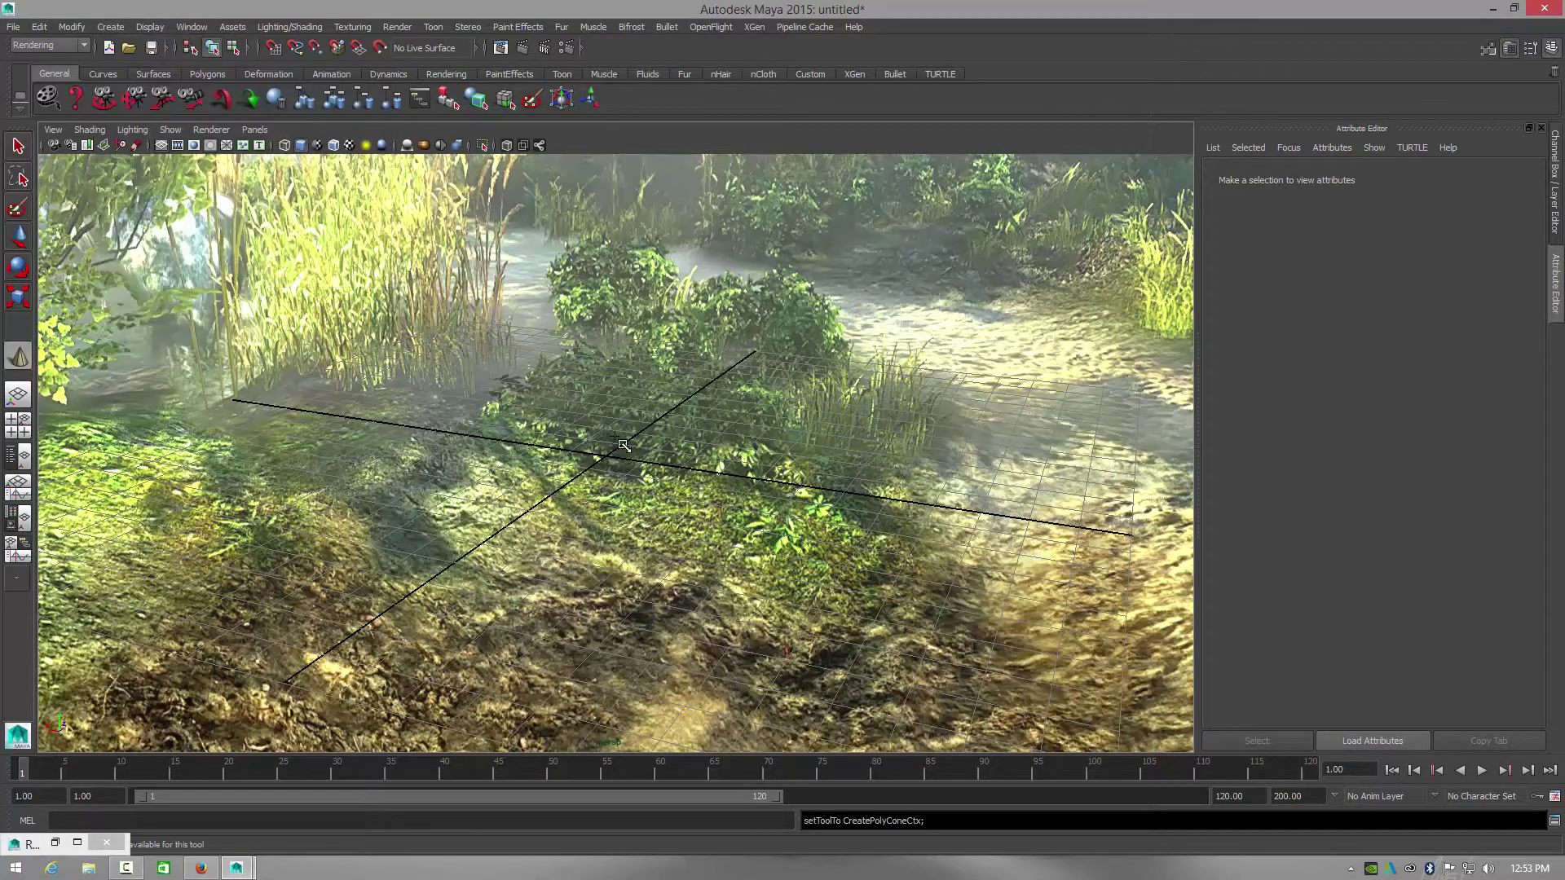
drag(607, 458, 667, 32)
mouse_move(816, 372)
alt+middle_down()
mouse_move(837, 470)
mouse_move(812, 369)
alt+middle_up()
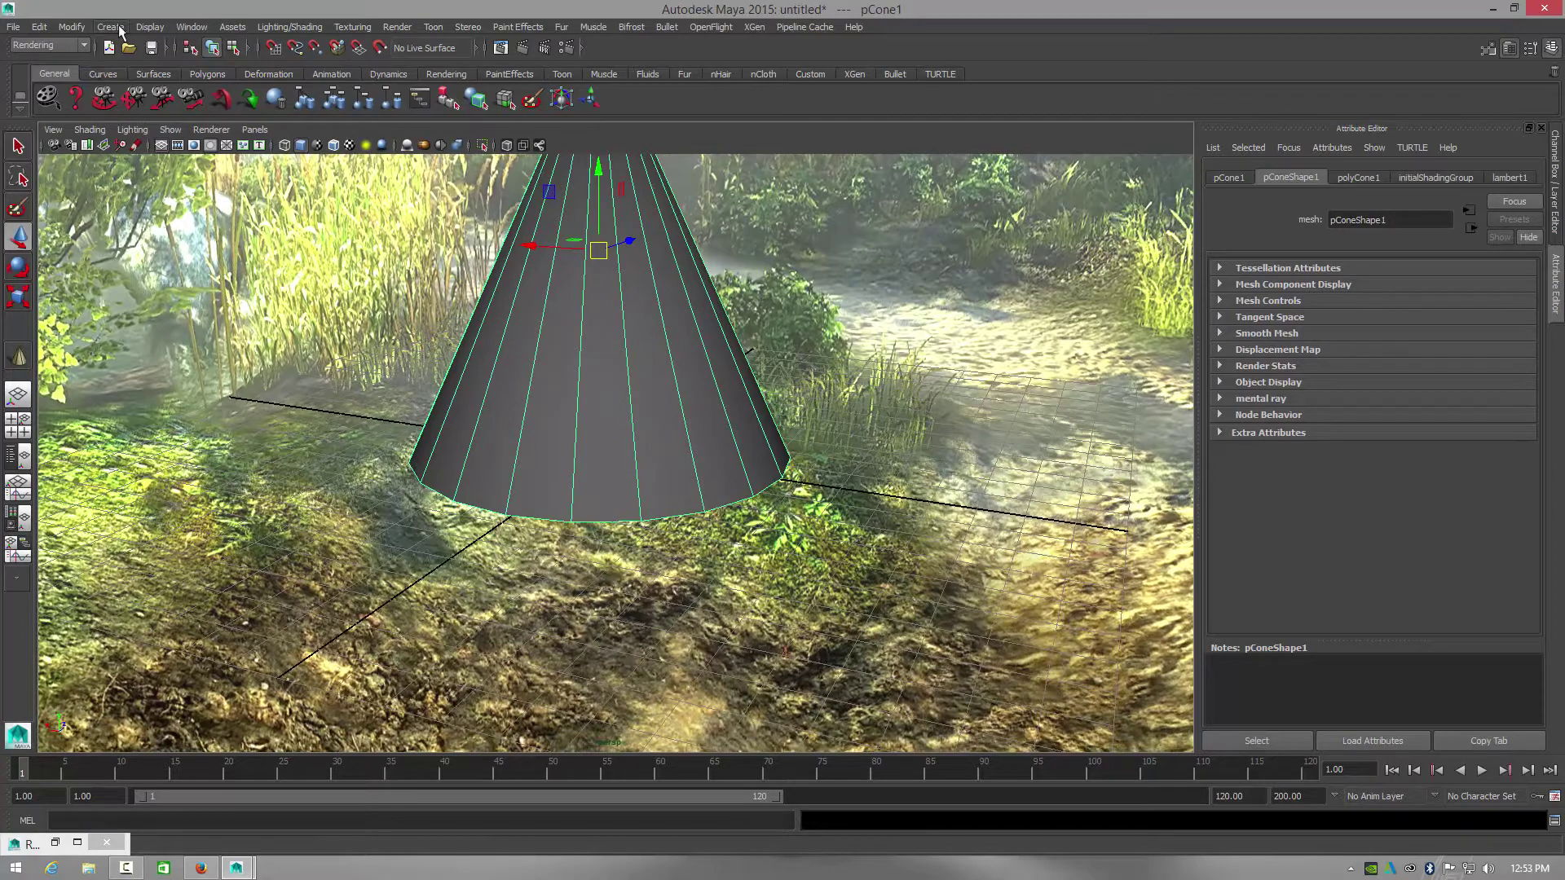
Step: Hide the grid, then lower the cone and move it back along the Z axis onto the sandy path
click(178, 132)
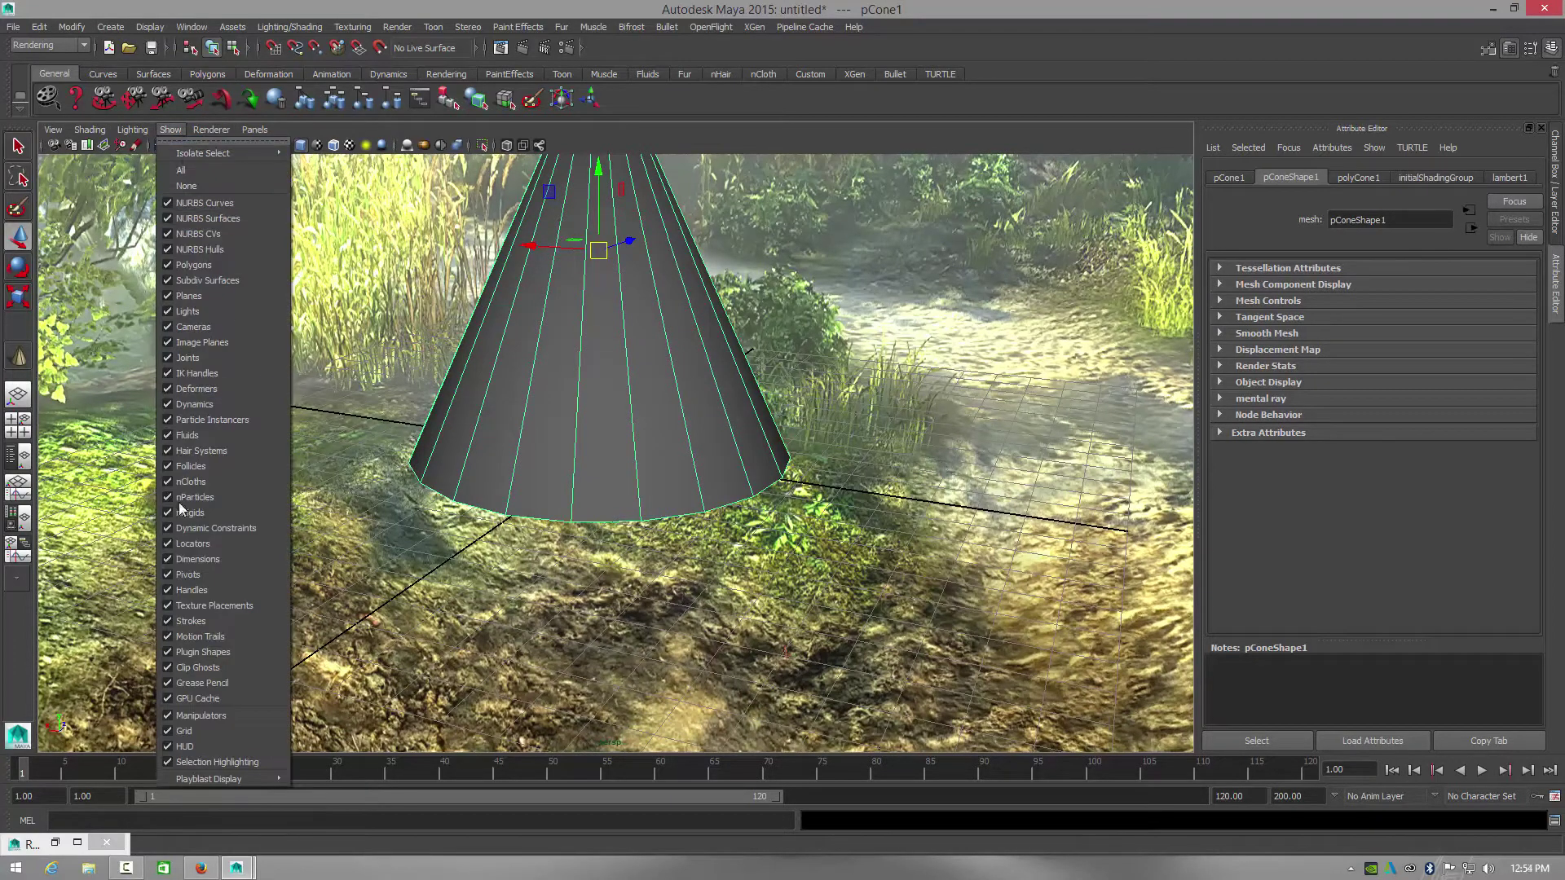
click(180, 731)
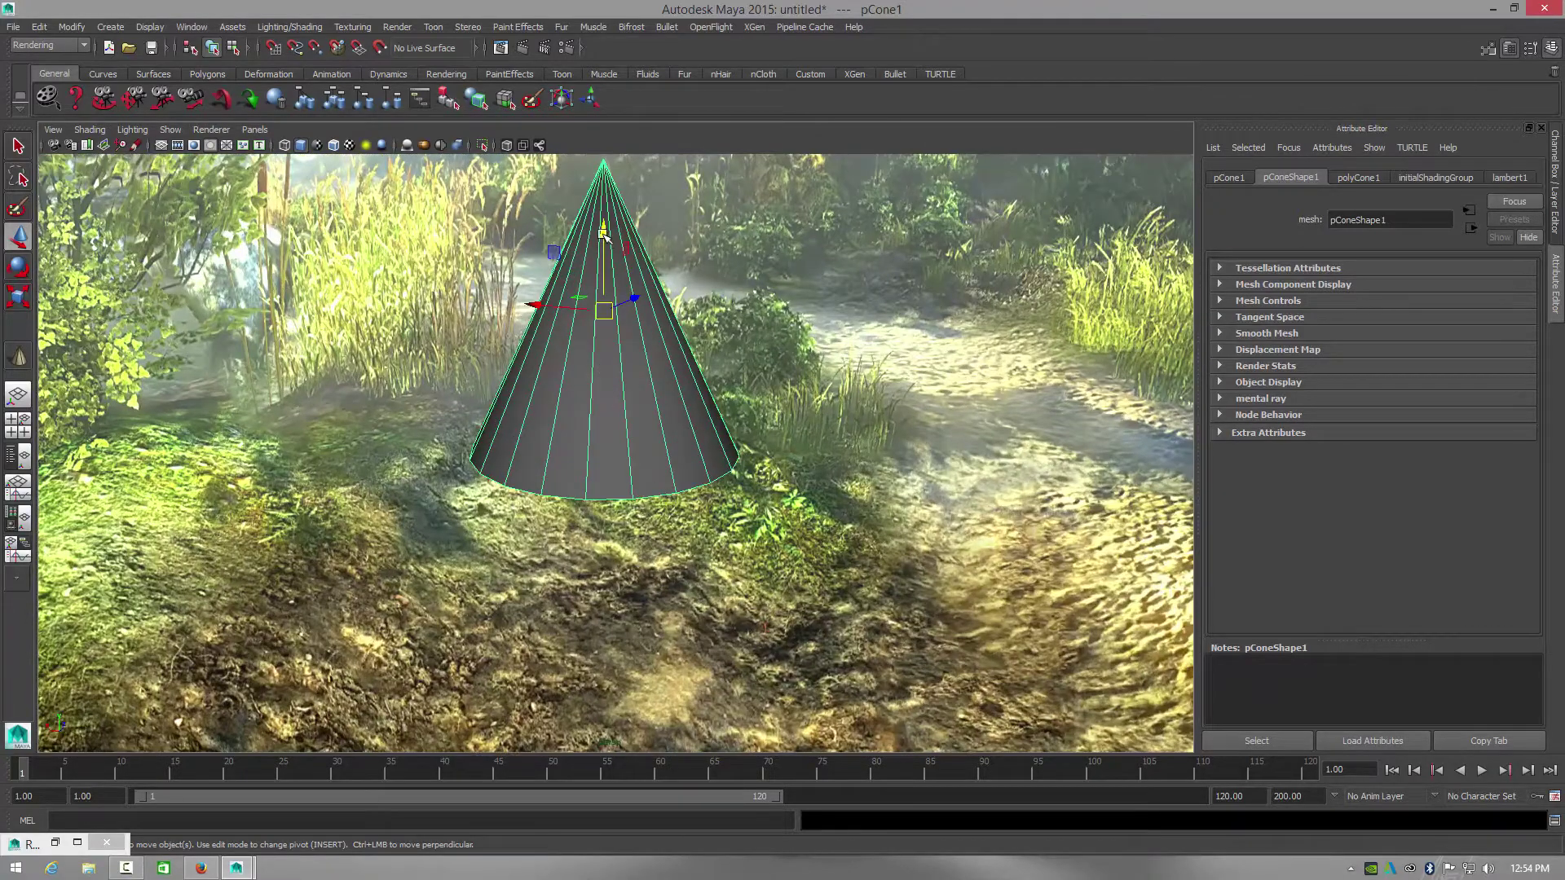
drag(604, 235, 604, 414)
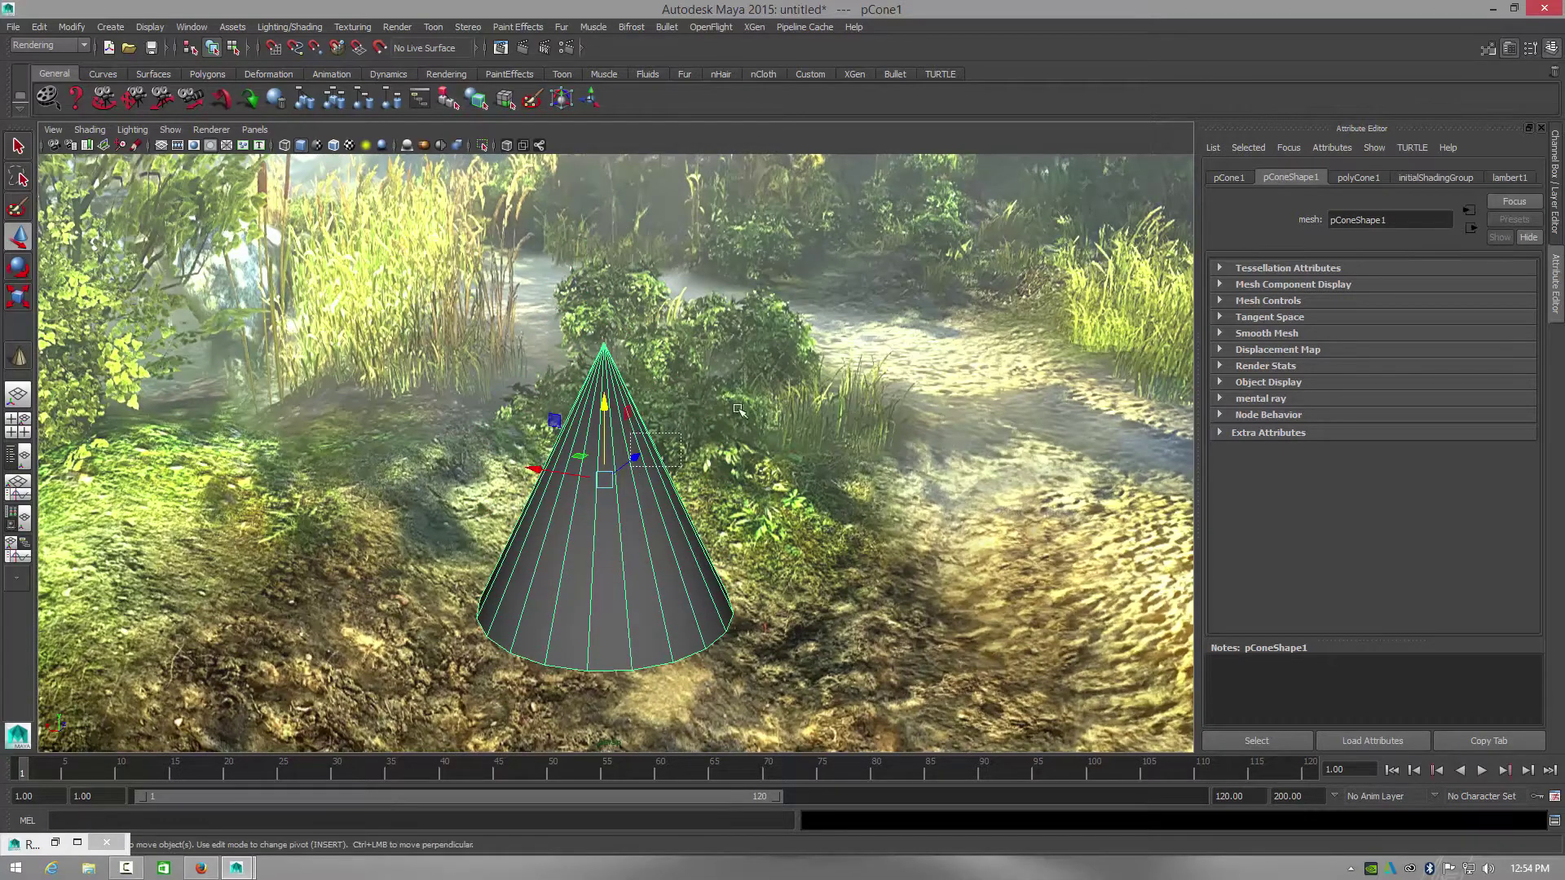
drag(637, 461, 952, 299)
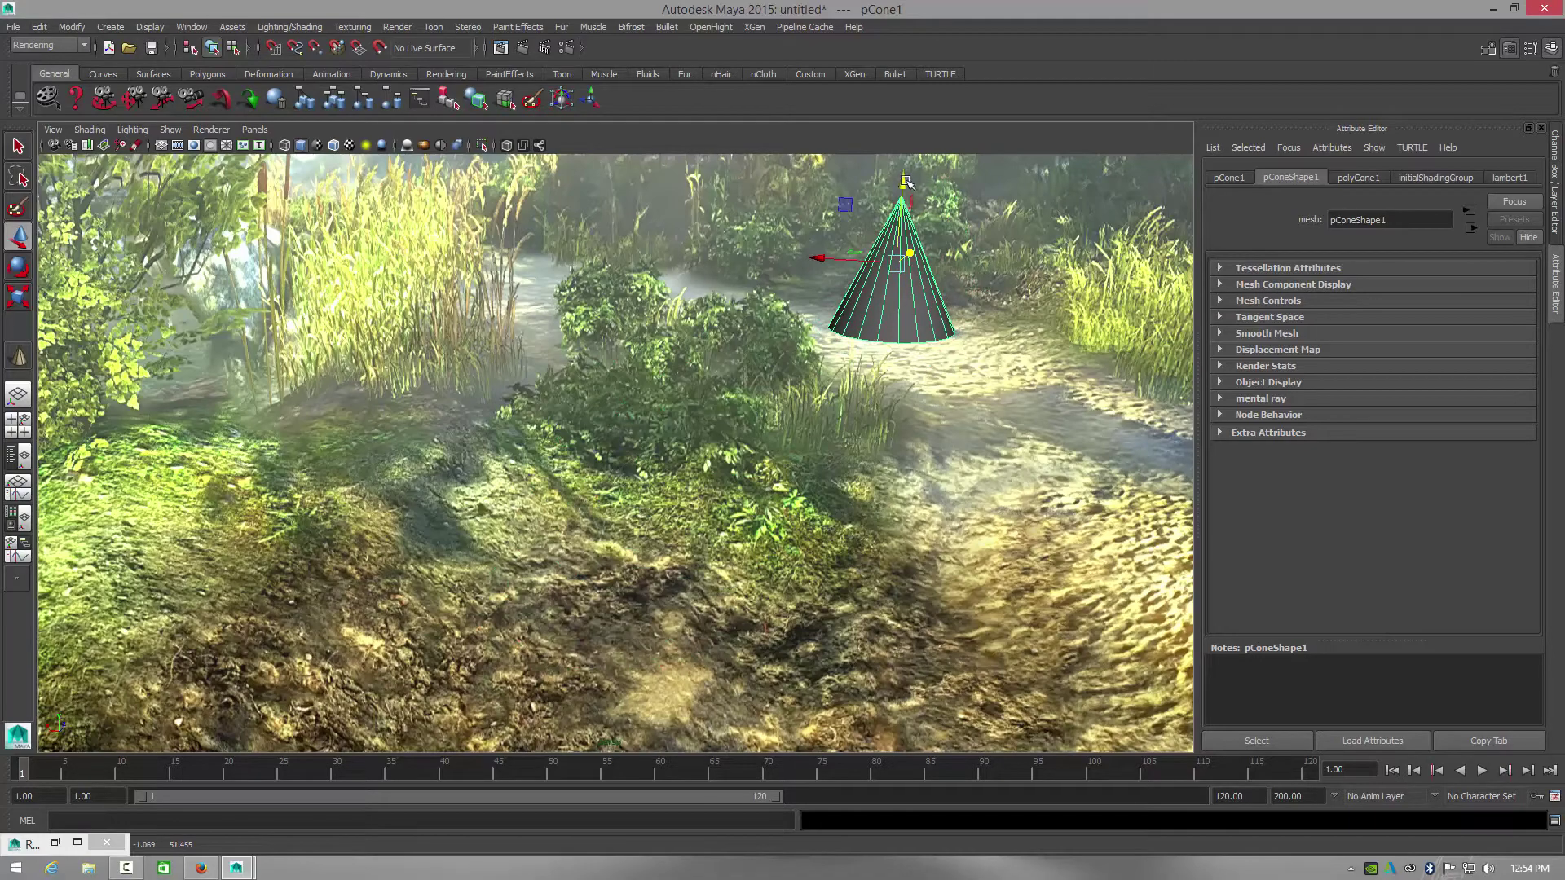
mouse_move(962, 404)
alt+mouse_down()
mouse_move(950, 437)
mouse_move(1076, 416)
mouse_move(856, 411)
mouse_move(956, 408)
alt+mouse_up()
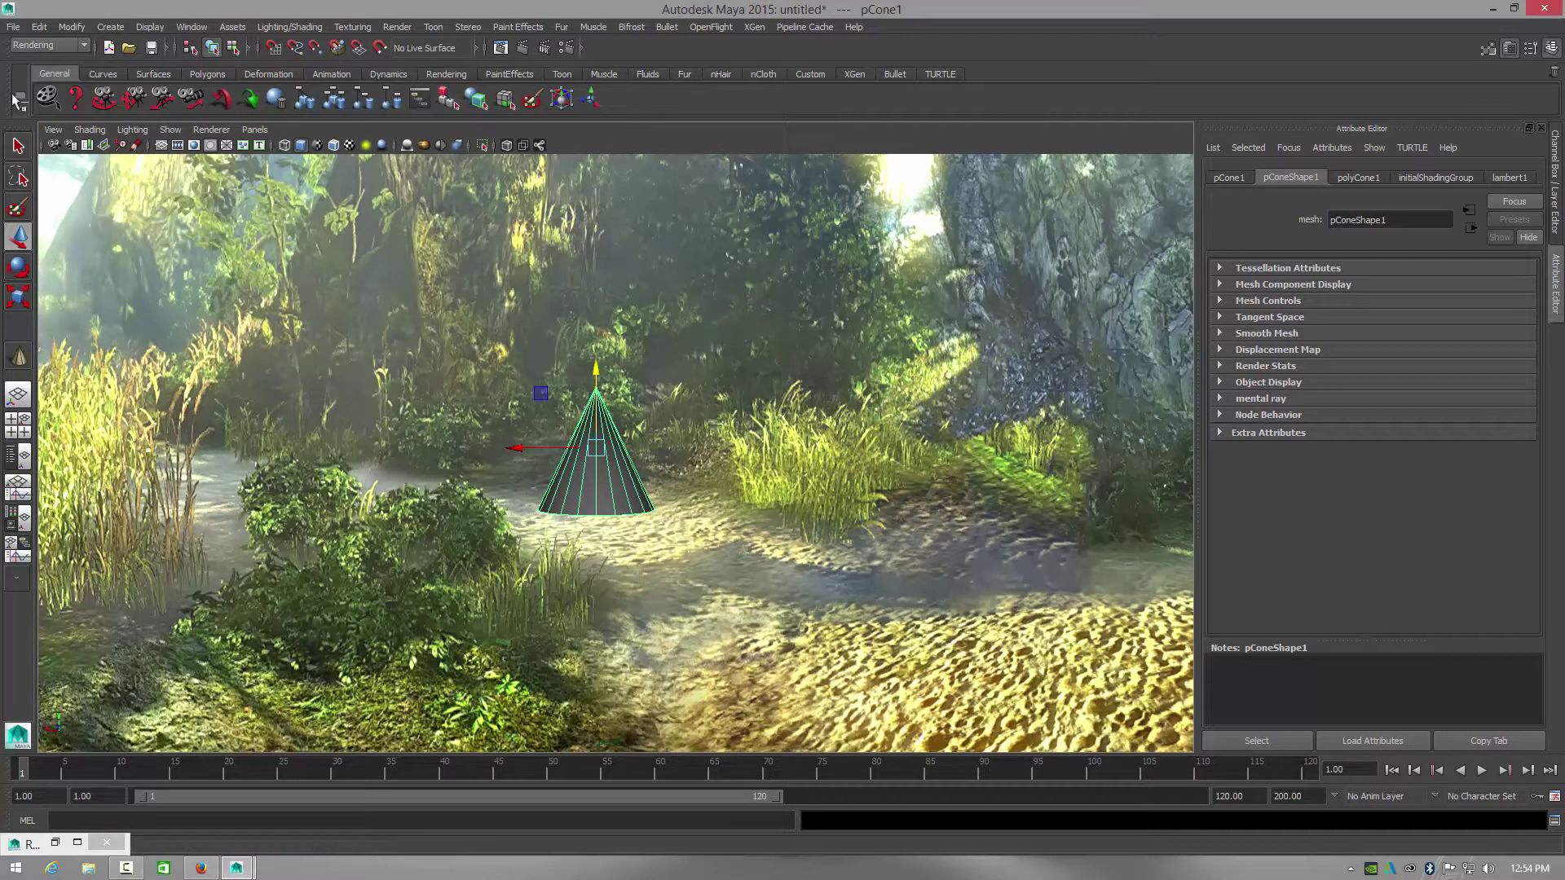
click(13, 26)
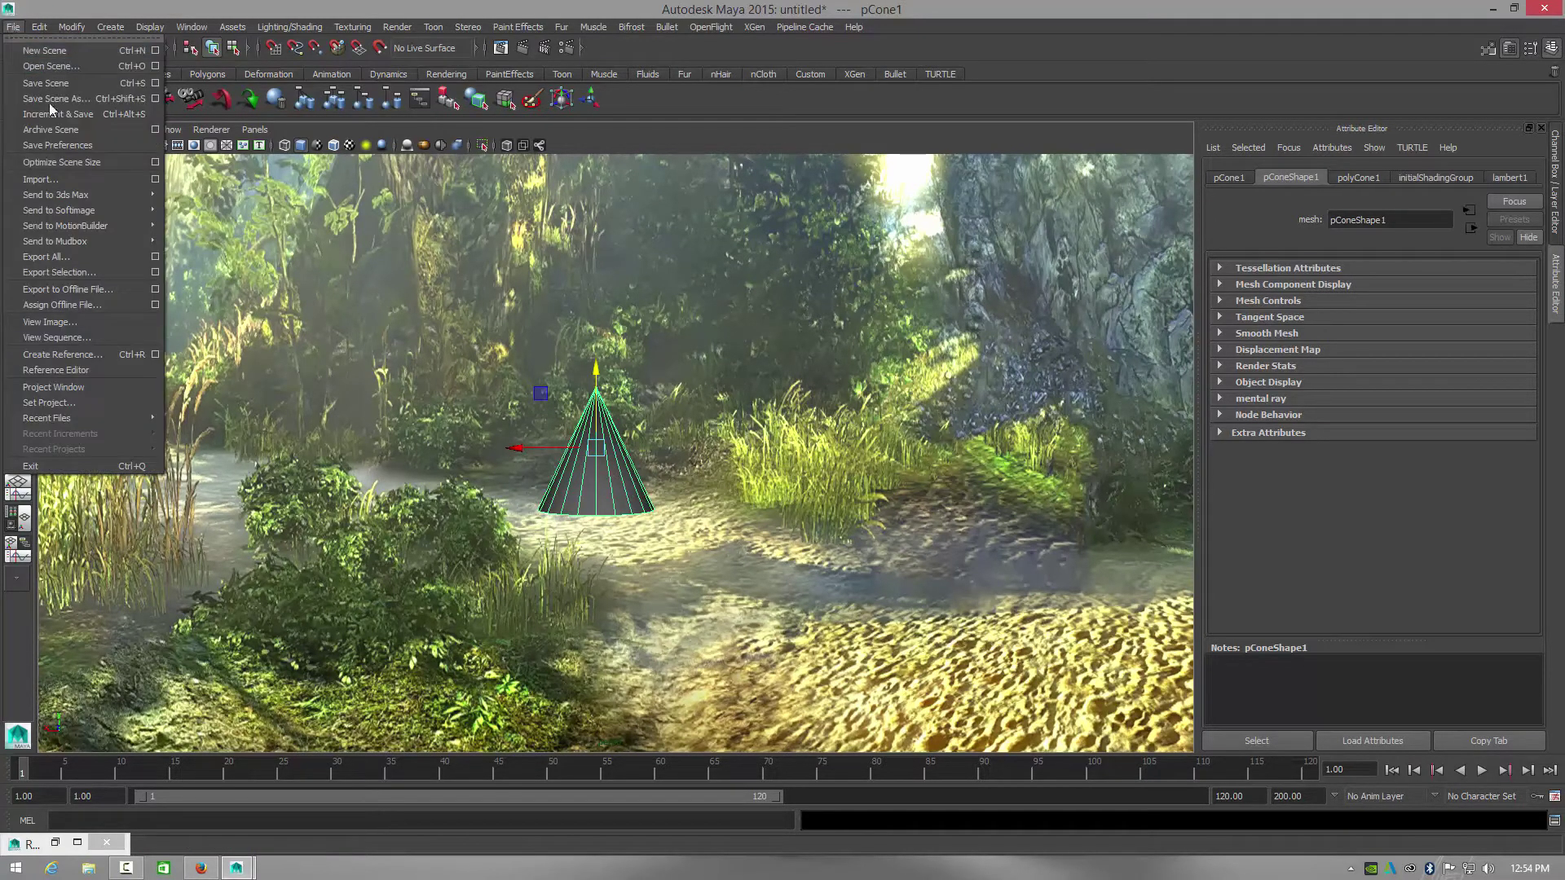
click(98, 178)
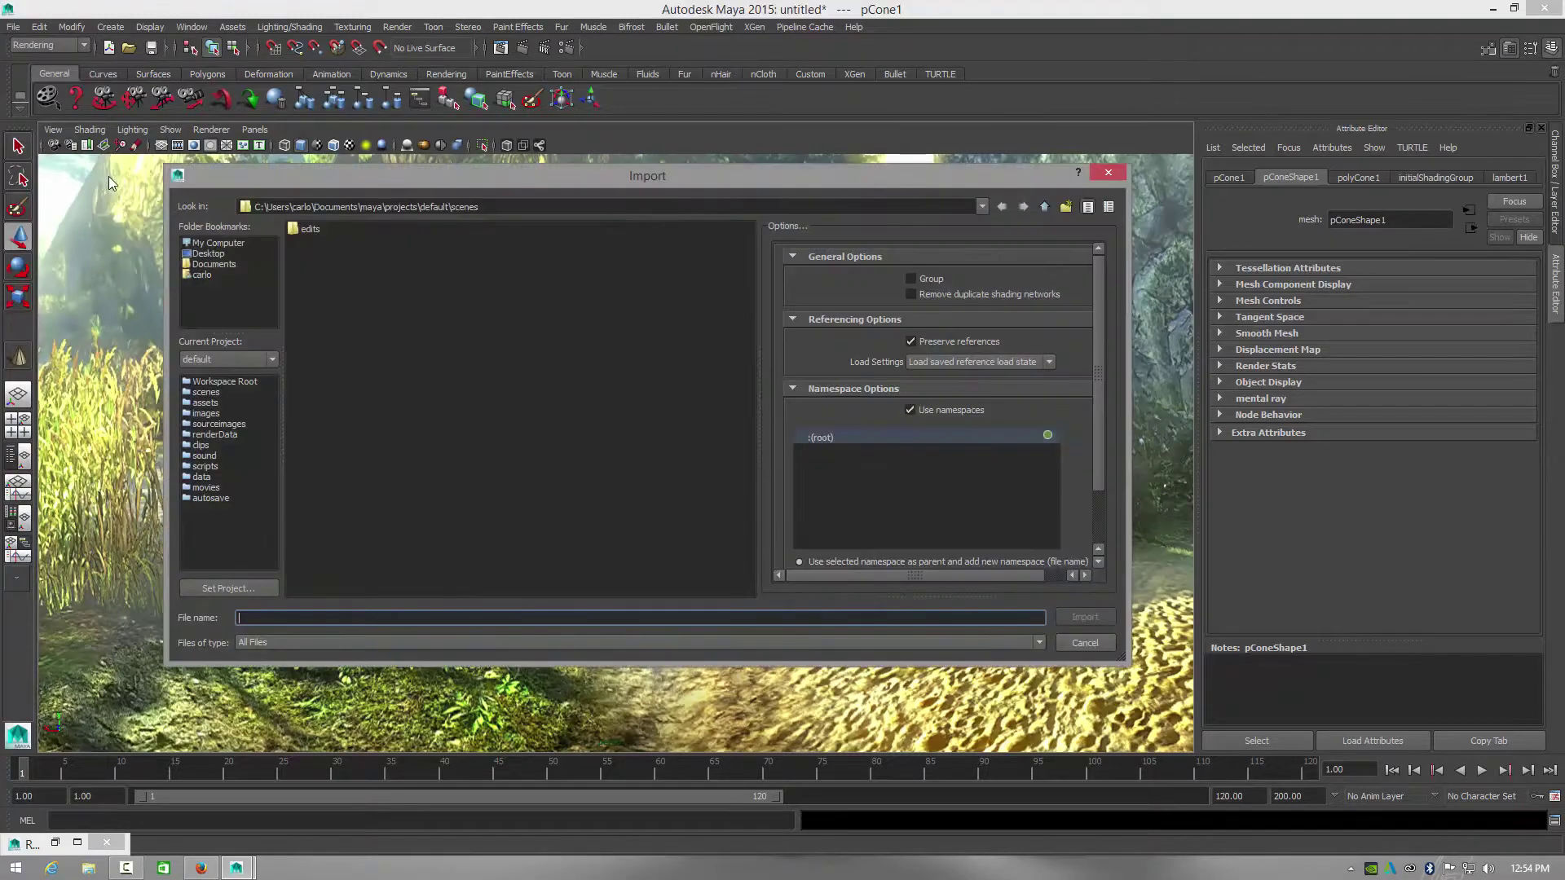
click(1084, 643)
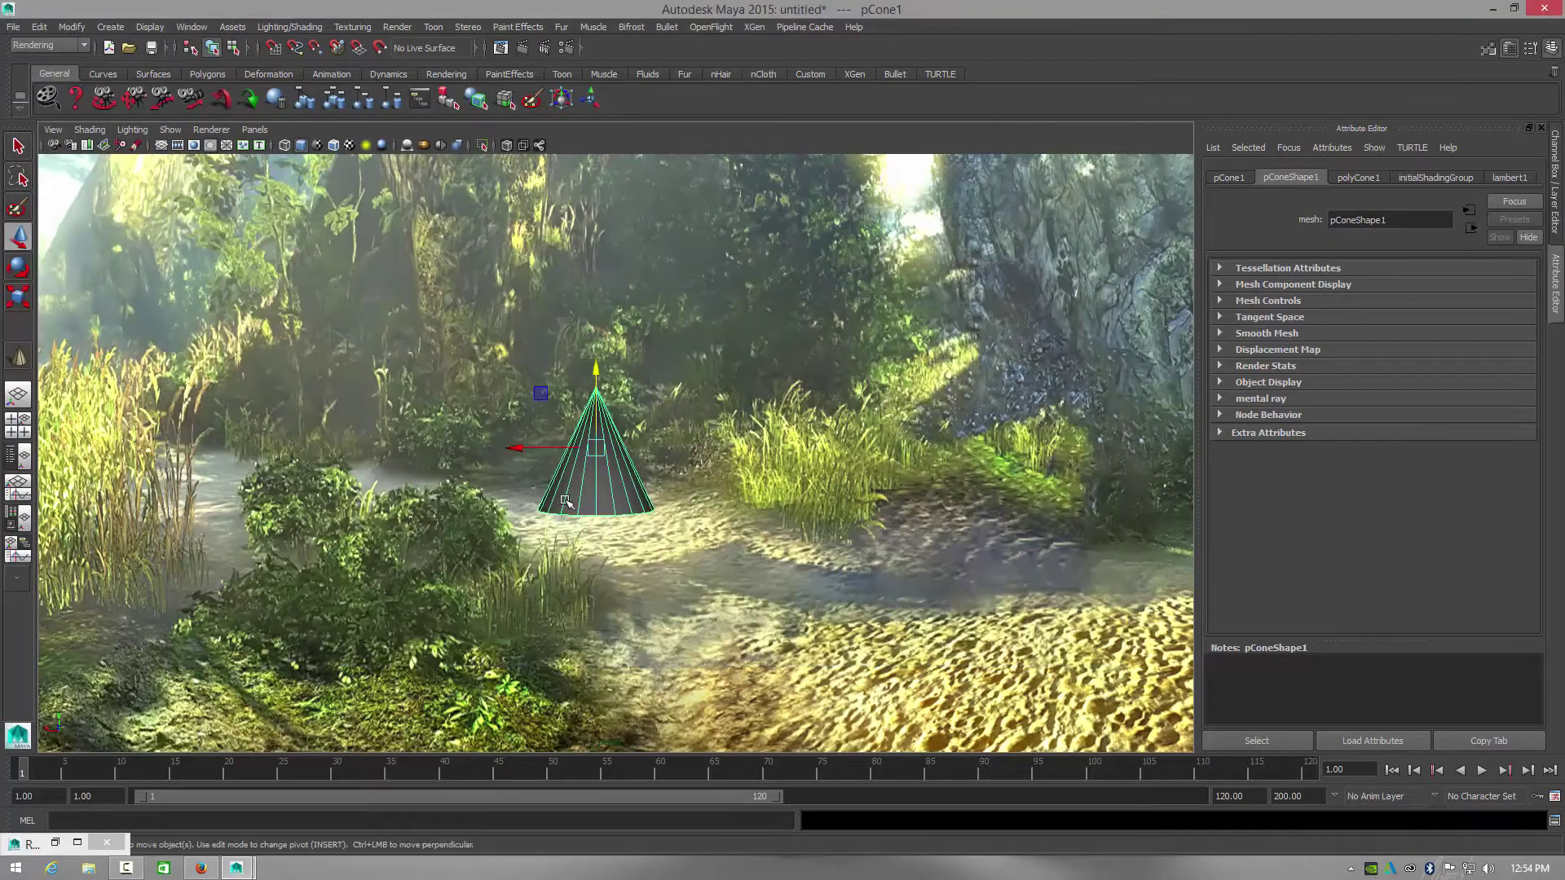
Step: Assign a new Lambert material to the cone and set its color to a saturated green
right_drag(598, 477, 692, 760)
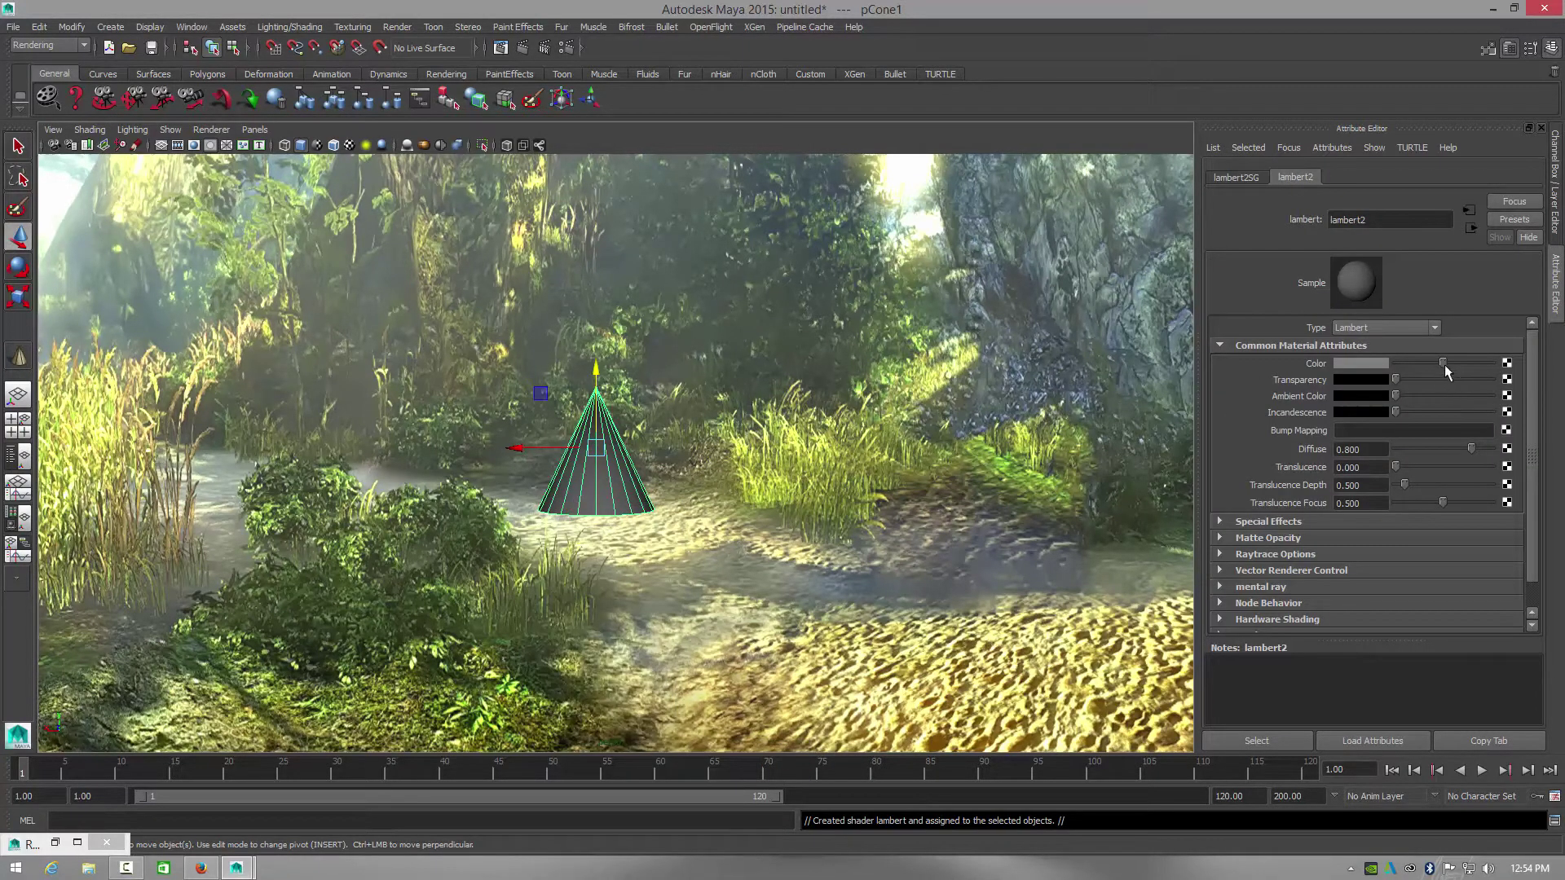
mouse_move(1444, 365)
mouse_down()
mouse_move(1413, 359)
mouse_move(1461, 362)
mouse_up()
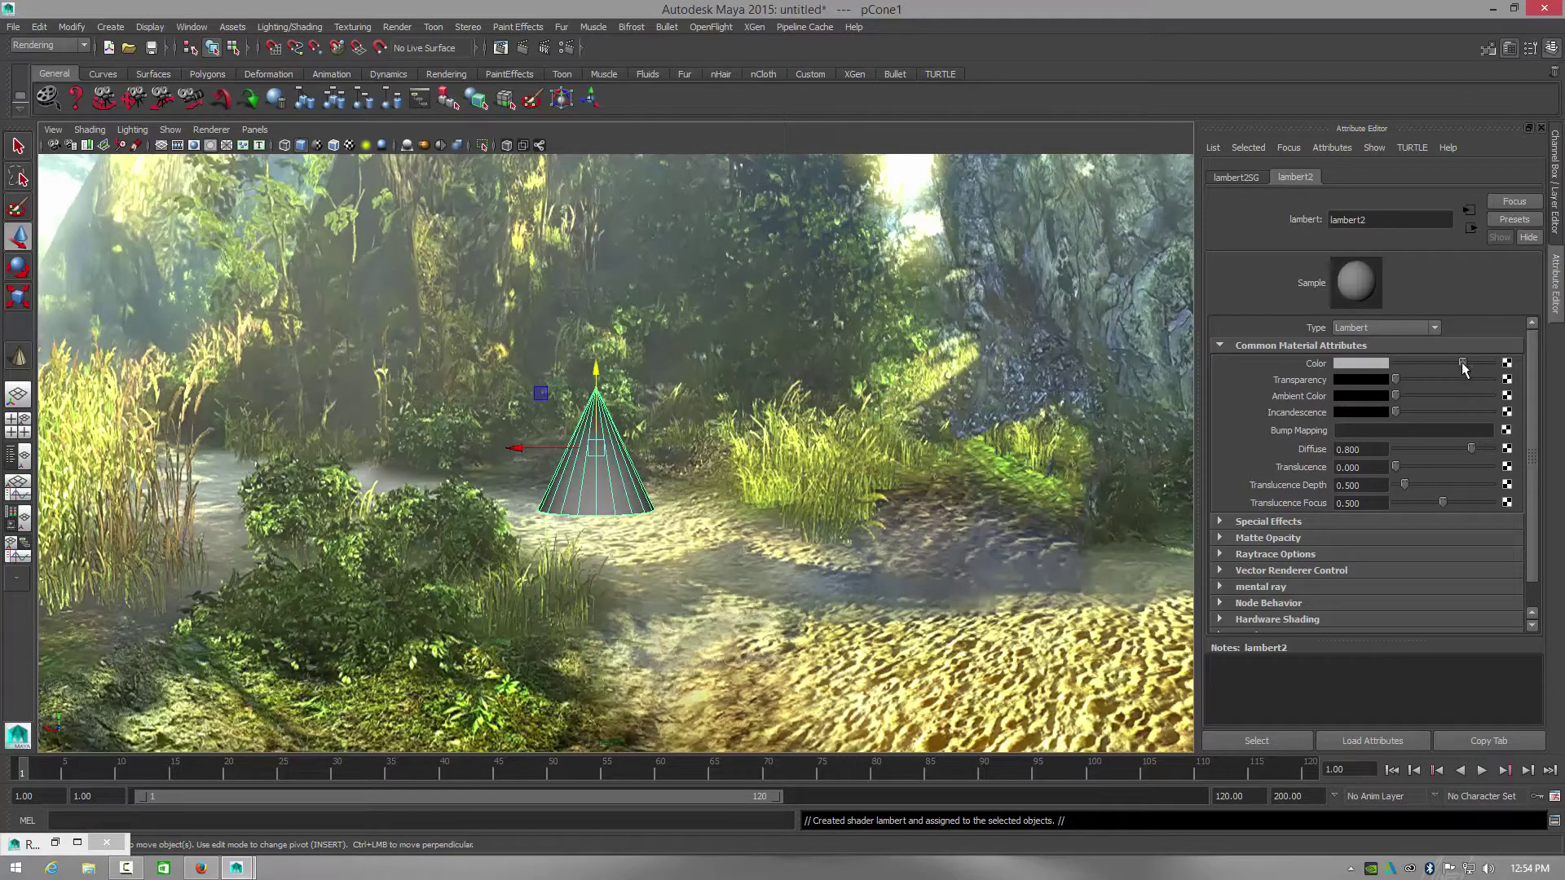
click(1351, 363)
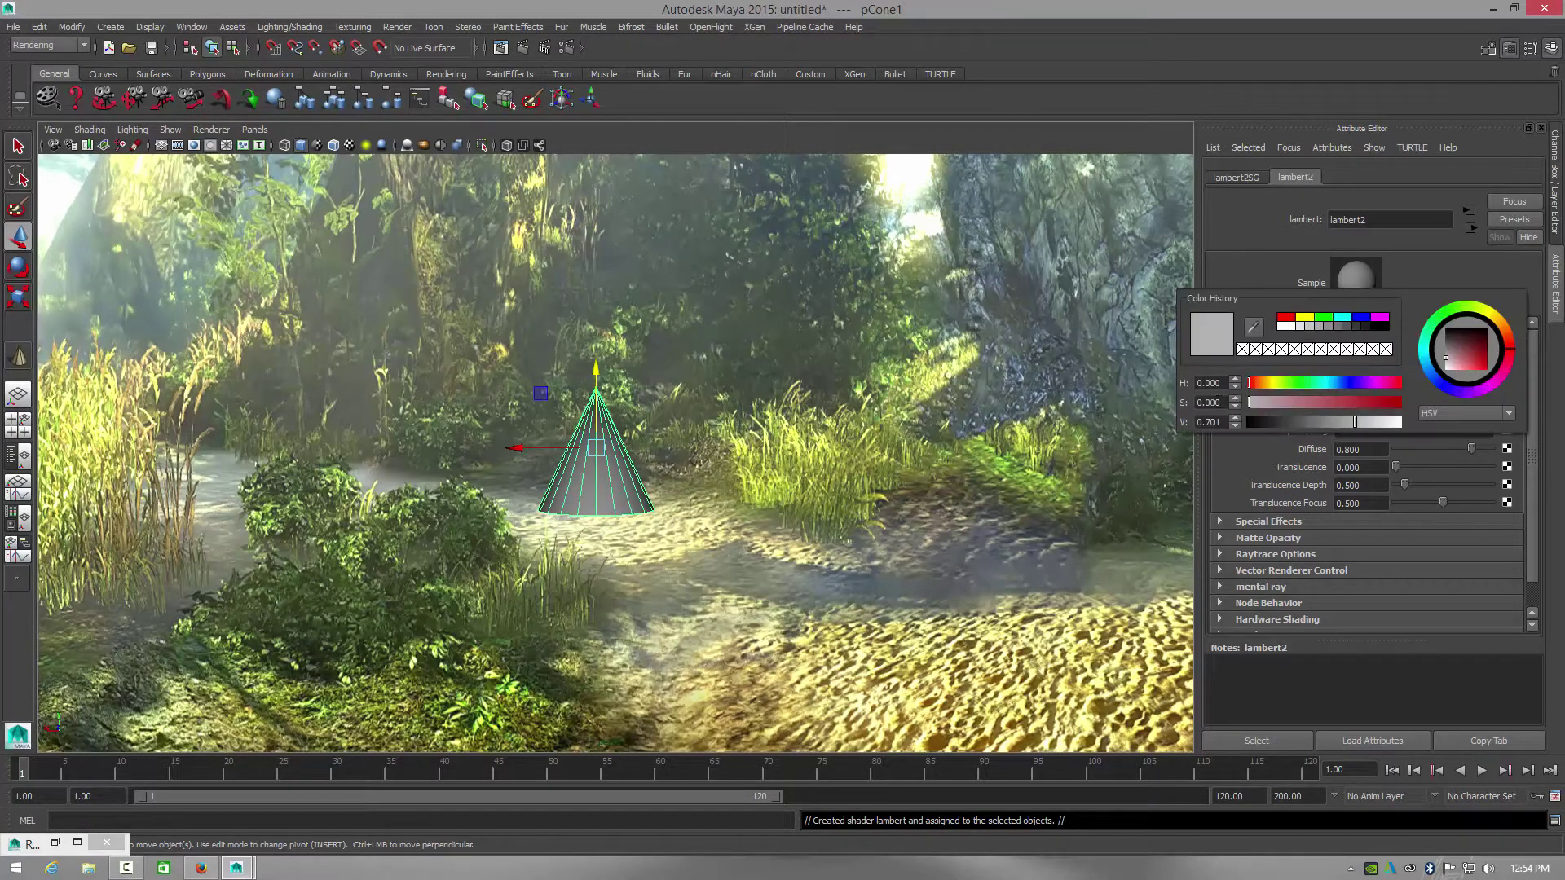
click(1301, 382)
drag(1299, 383, 1315, 386)
click(1357, 403)
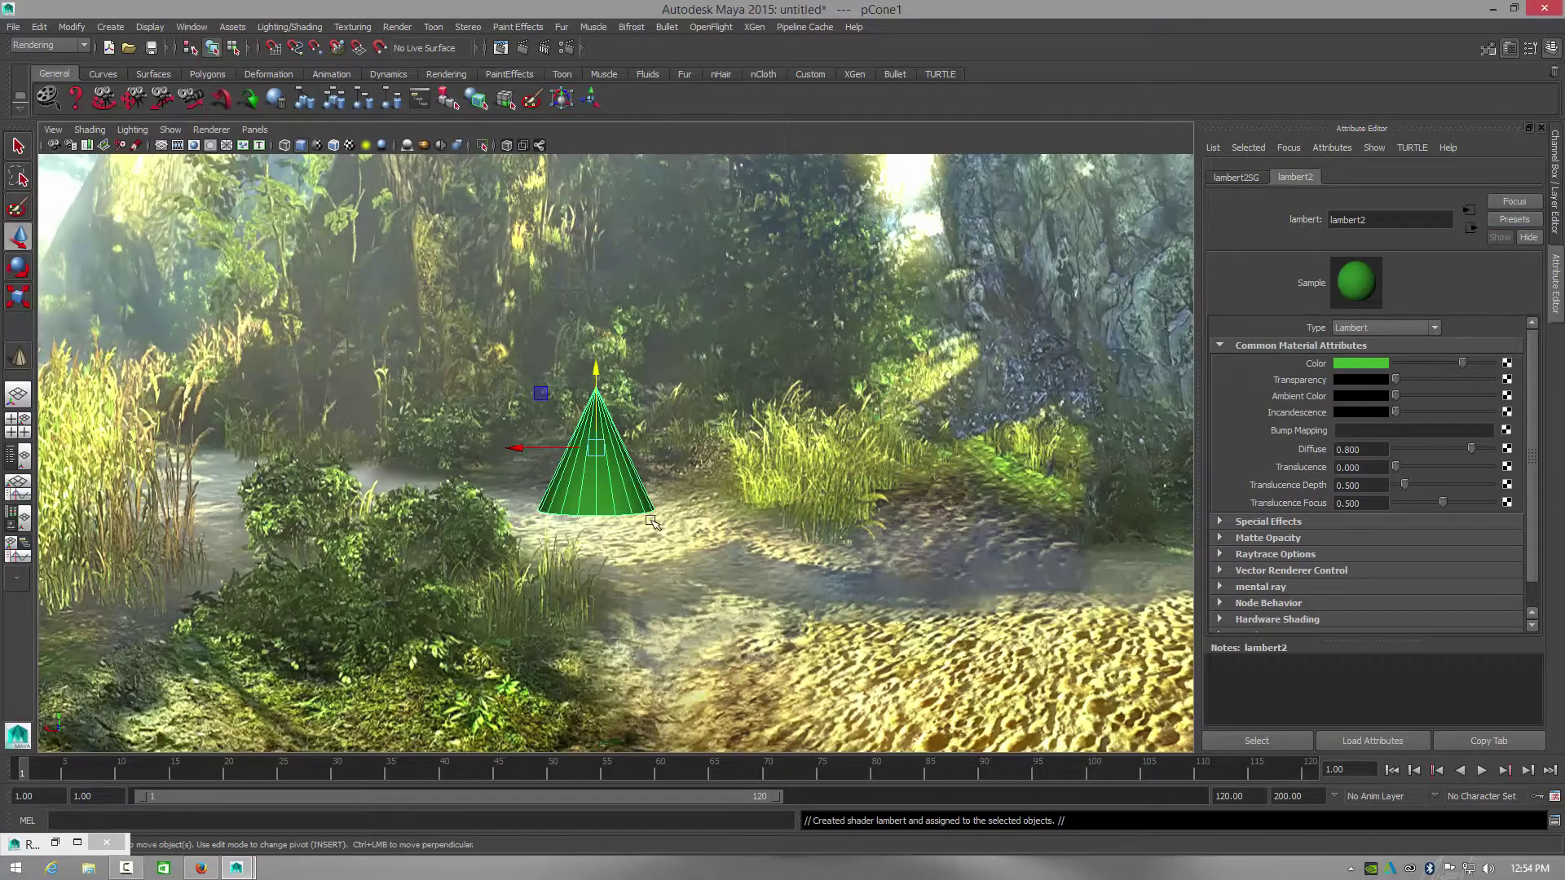
Step: Deselect the cone and examine how it sits against the surrounding panorama
click(684, 536)
alt+drag(685, 537, 566, 470)
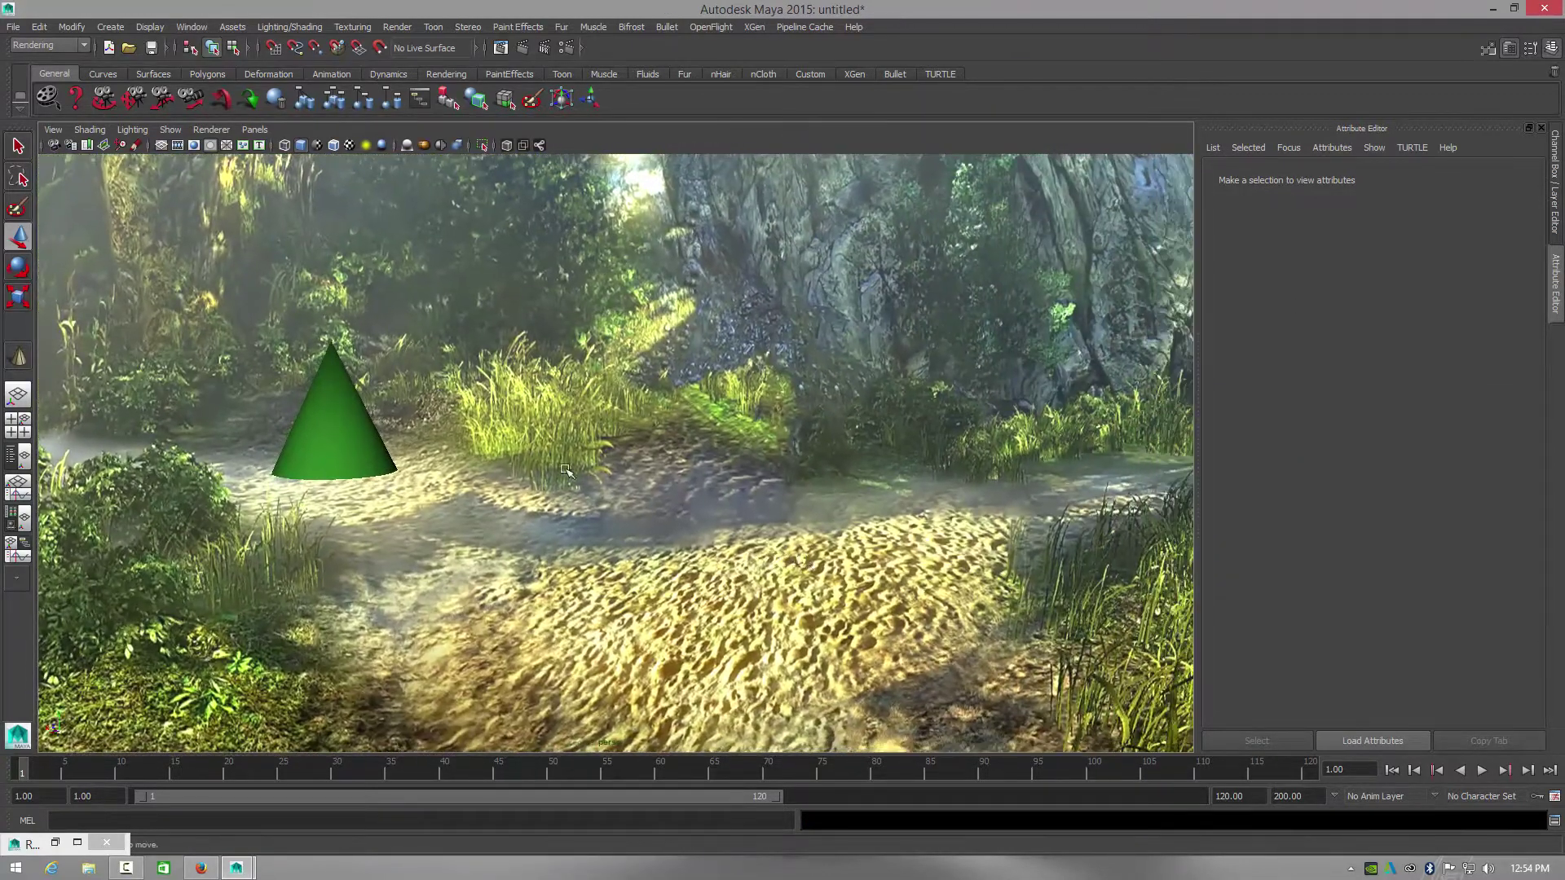
alt+drag(702, 516, 762, 497)
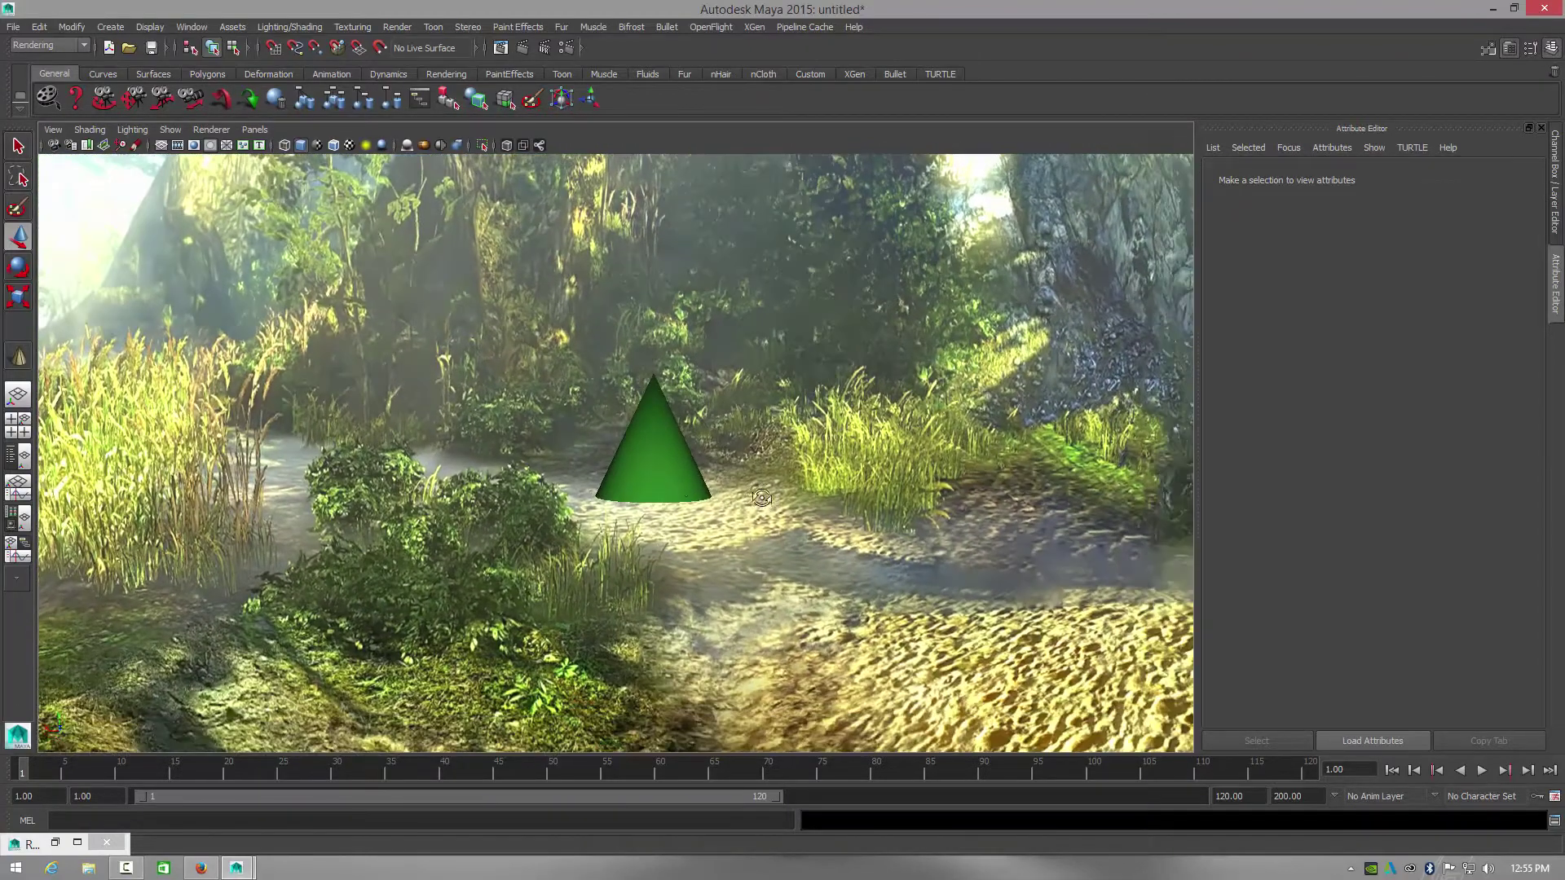
Step: Keyframe the cone at frame 1, then move it sideways along the X axis and keyframe it at frame 34
click(651, 462)
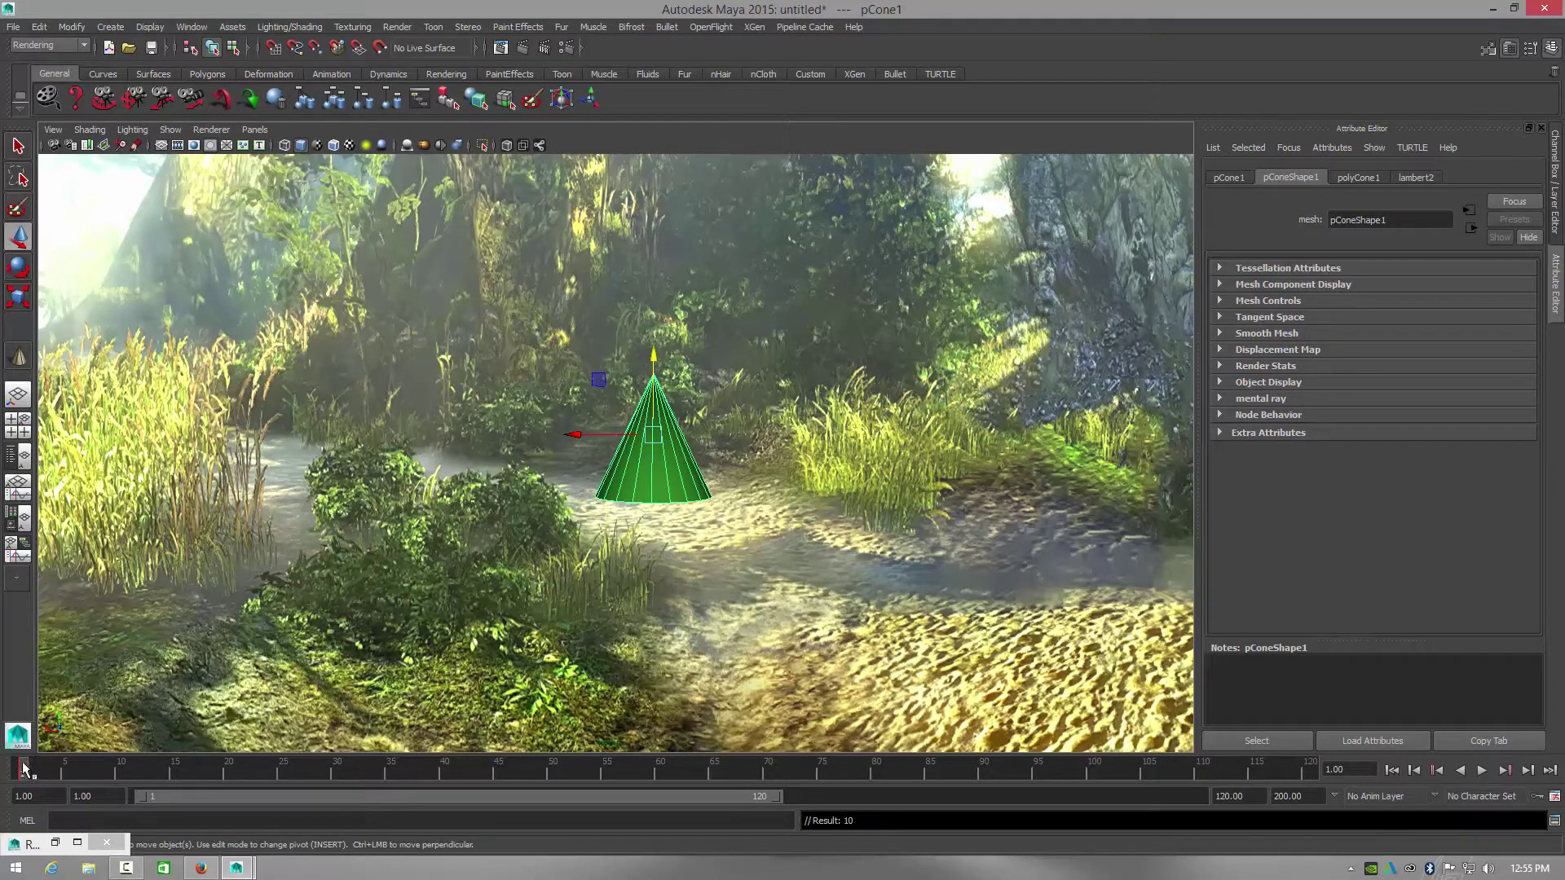
drag(75, 769, 381, 769)
drag(573, 435, 459, 428)
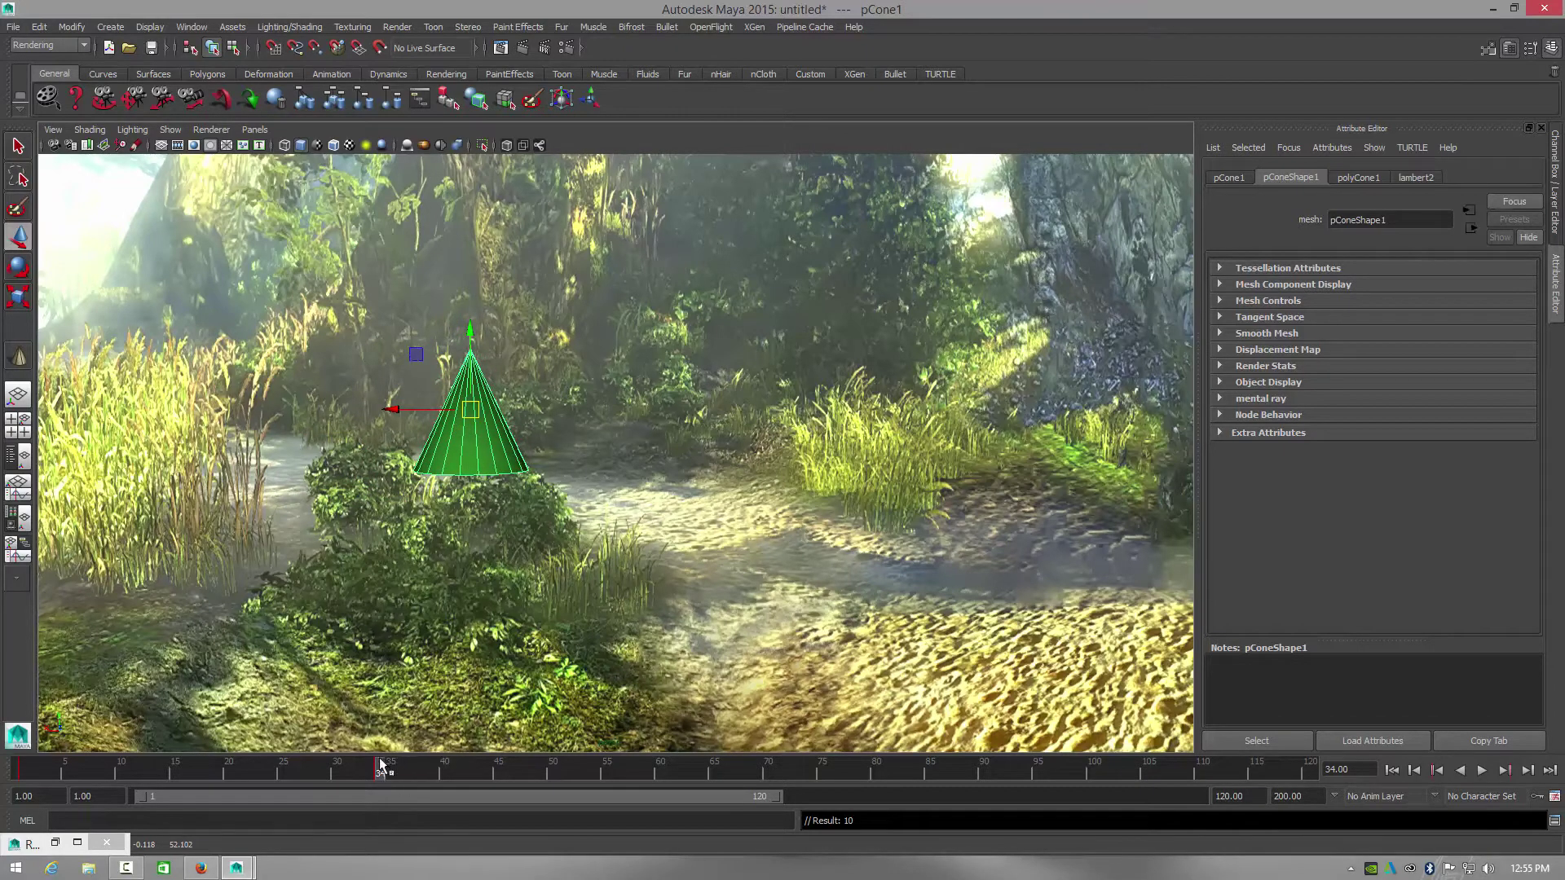
Step: Play the cone's animation, stop it and return to the first frame
key(alt+v)
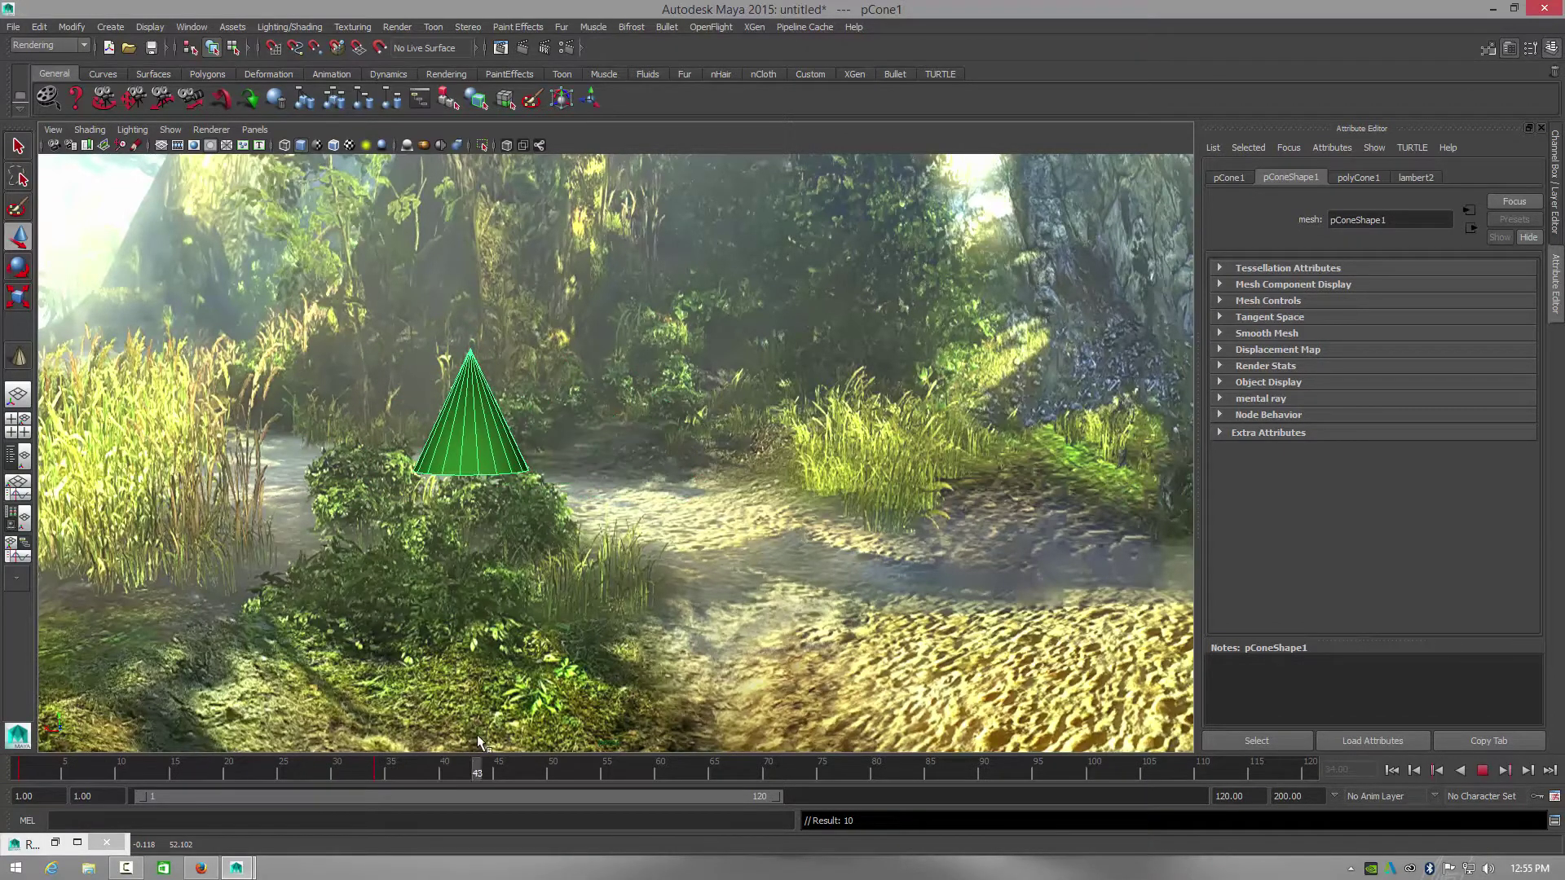
key(alt+v)
key(alt+shift+v)
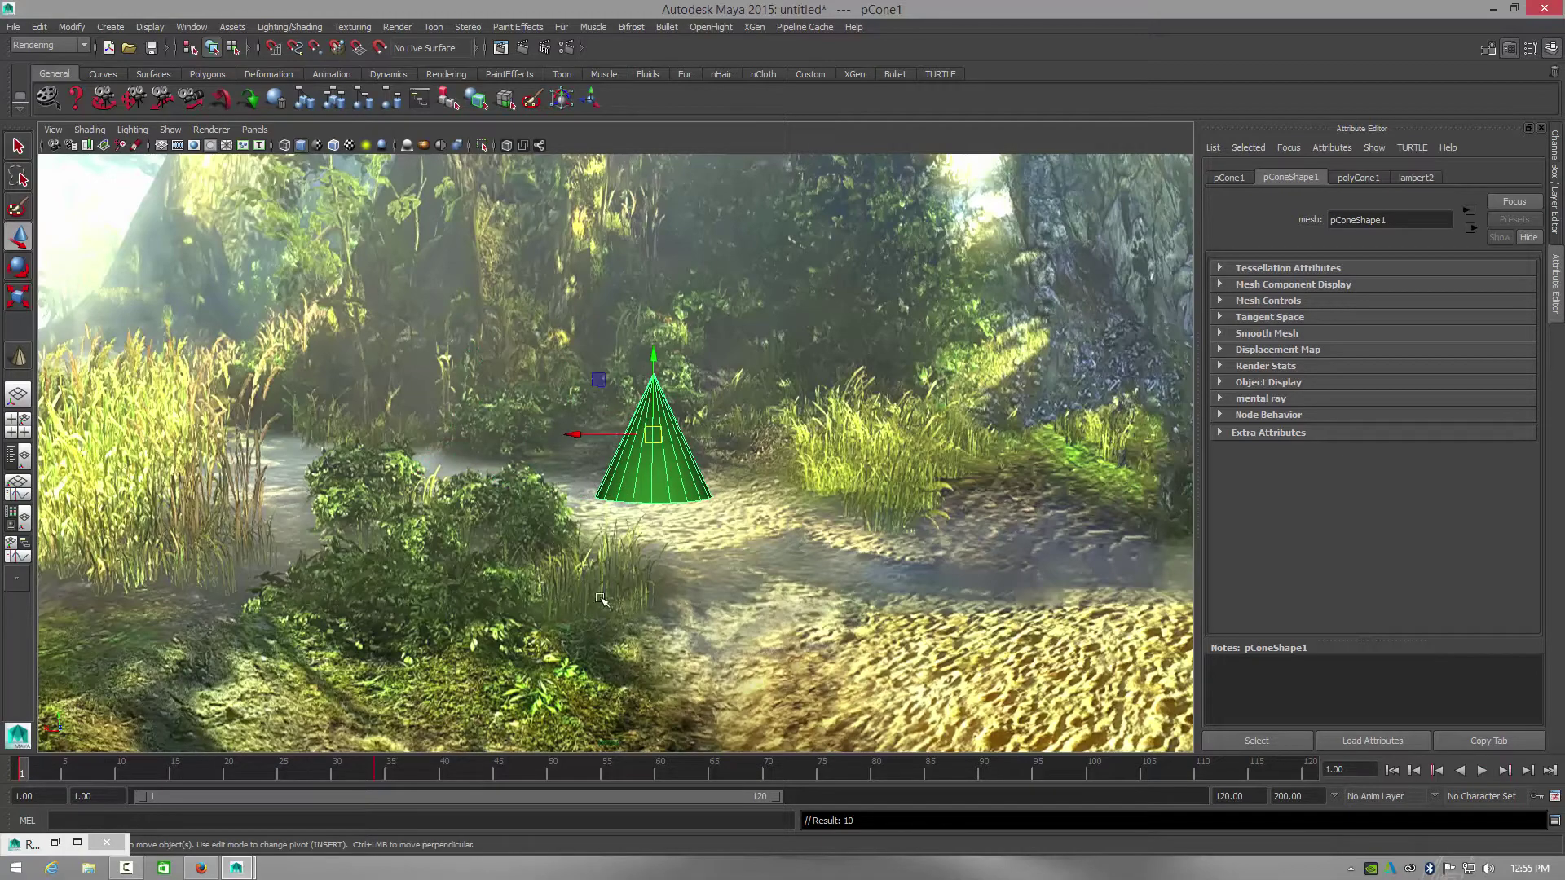
Step: Start the polygon Plane tool and try to draw a plane over the panorama's water area
alt+drag(809, 545, 459, 539)
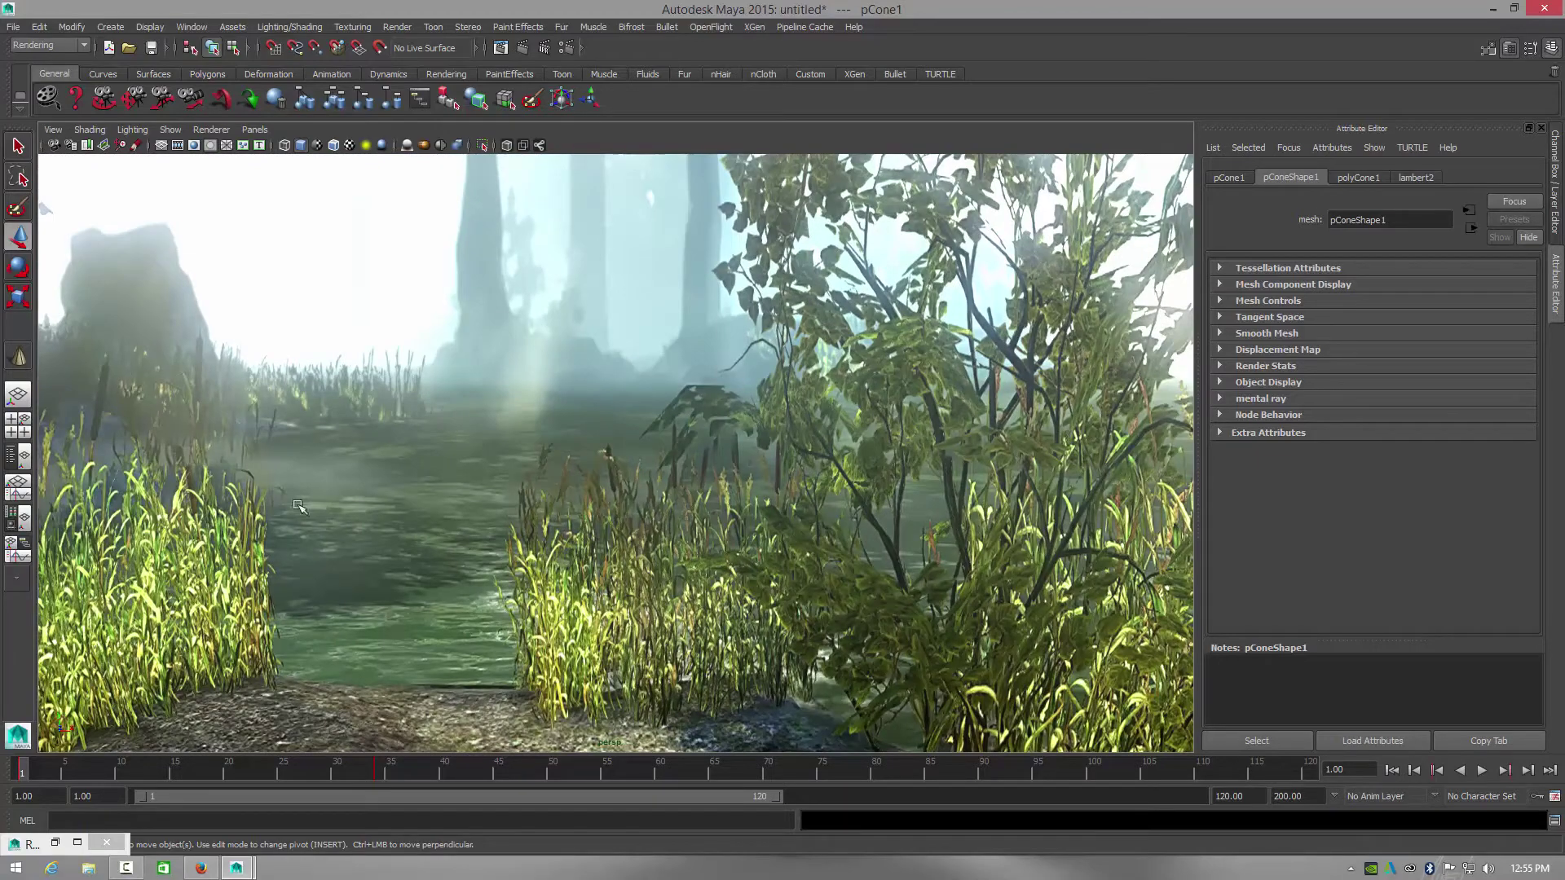
alt+drag(617, 584, 570, 529)
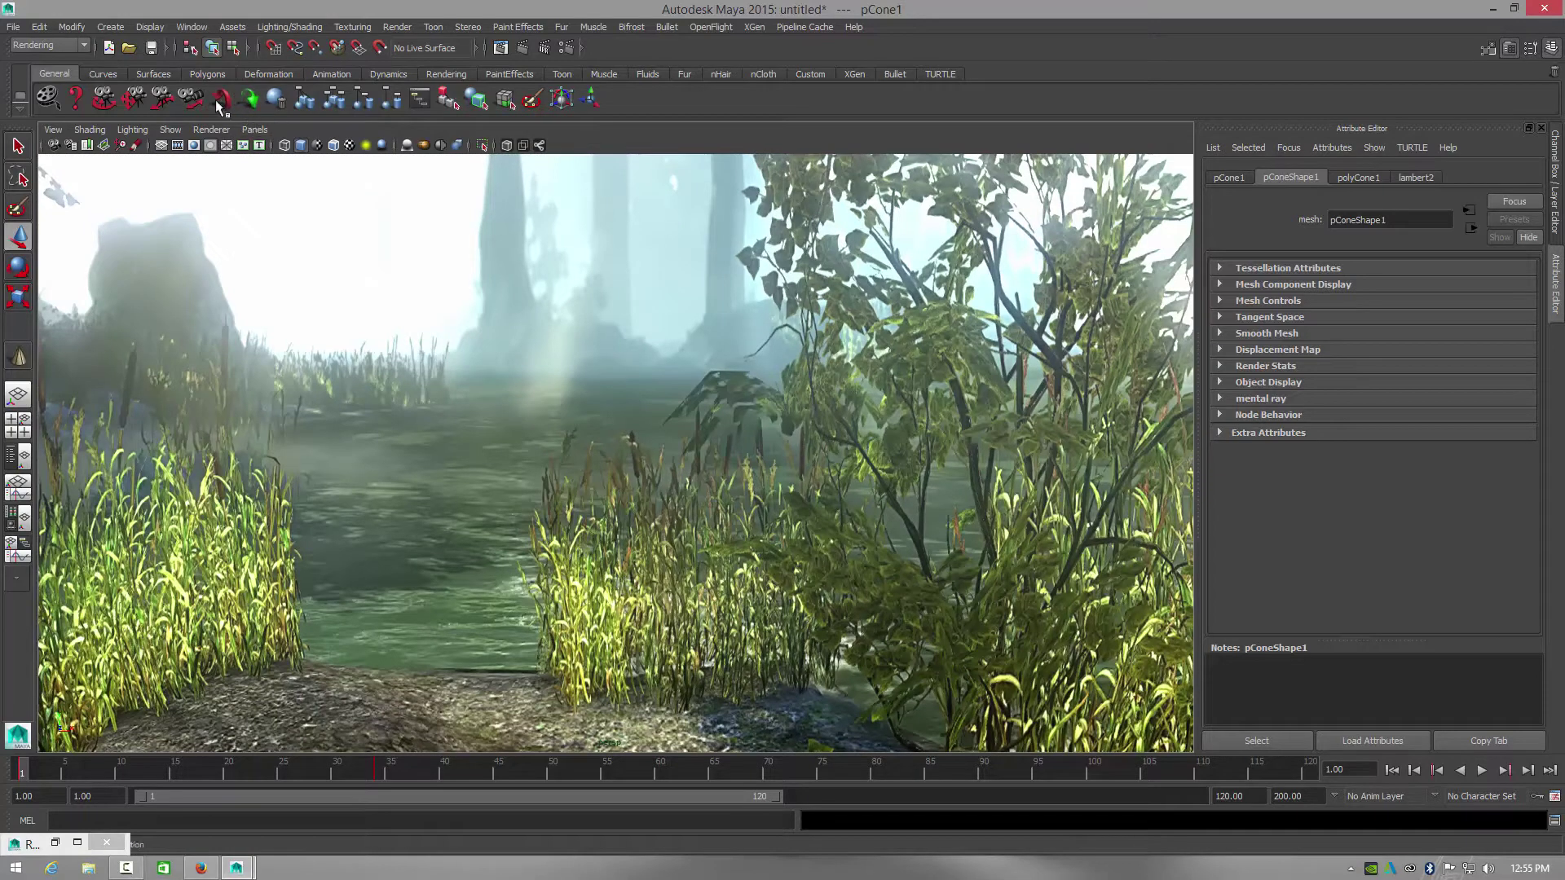
click(112, 27)
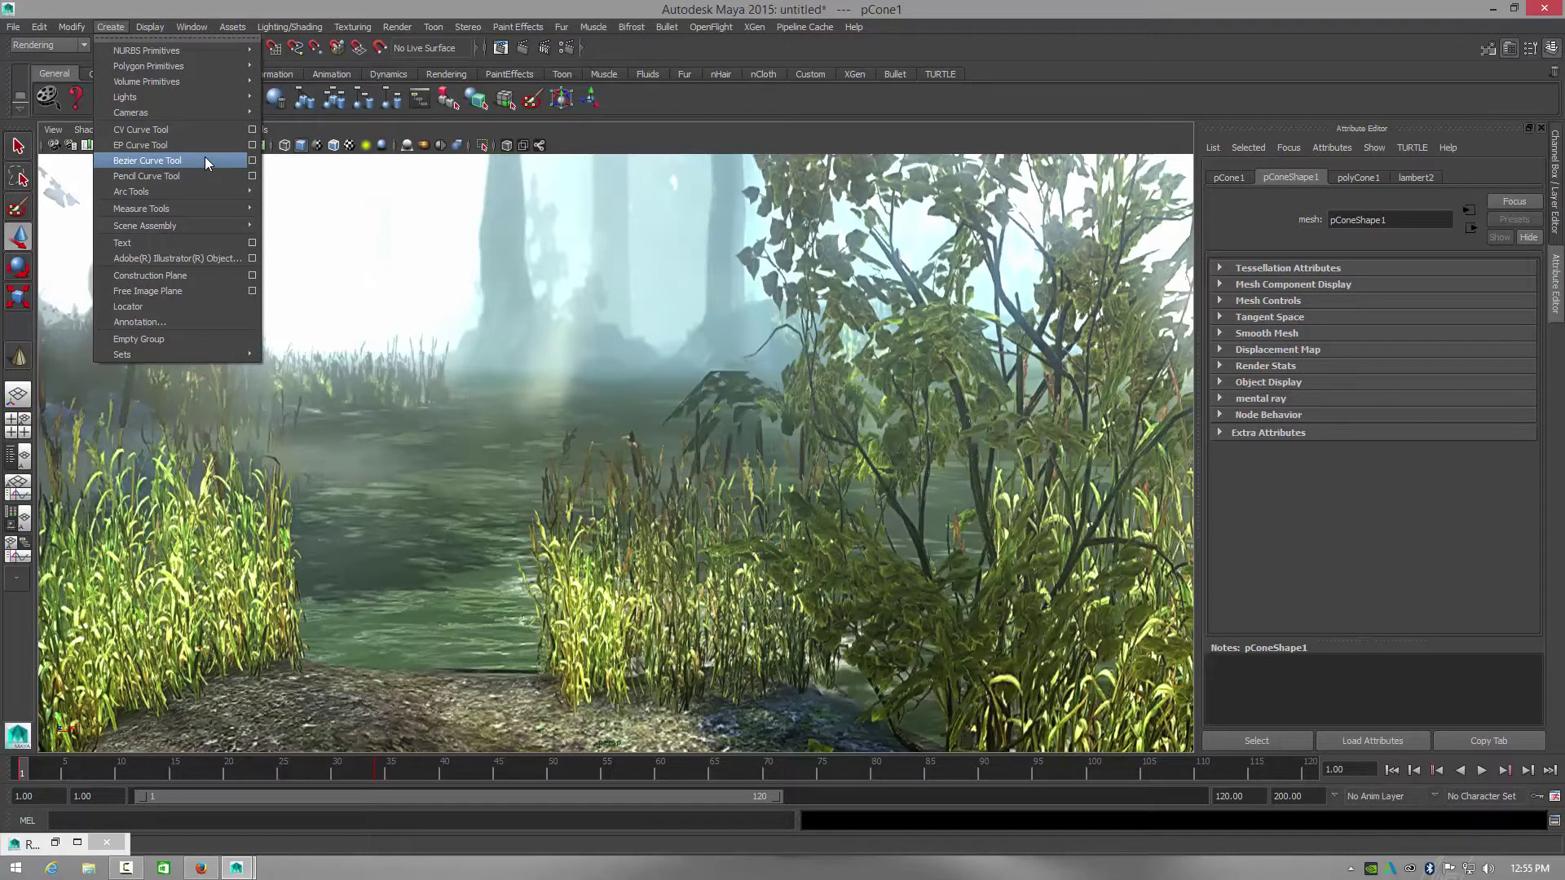
mouse_move(222, 65)
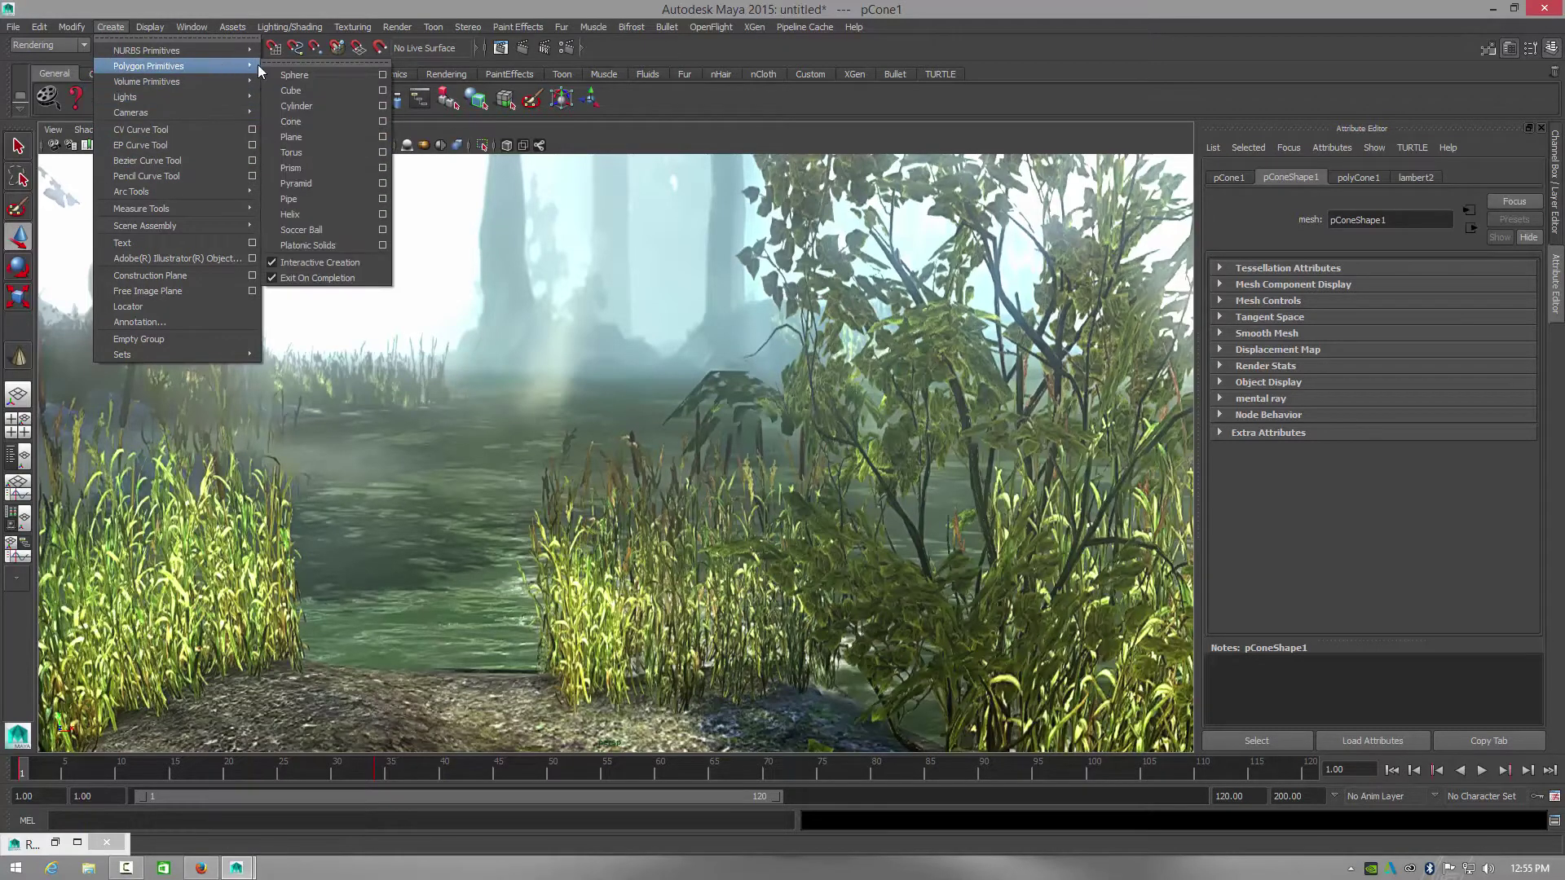
click(302, 135)
drag(298, 443, 355, 453)
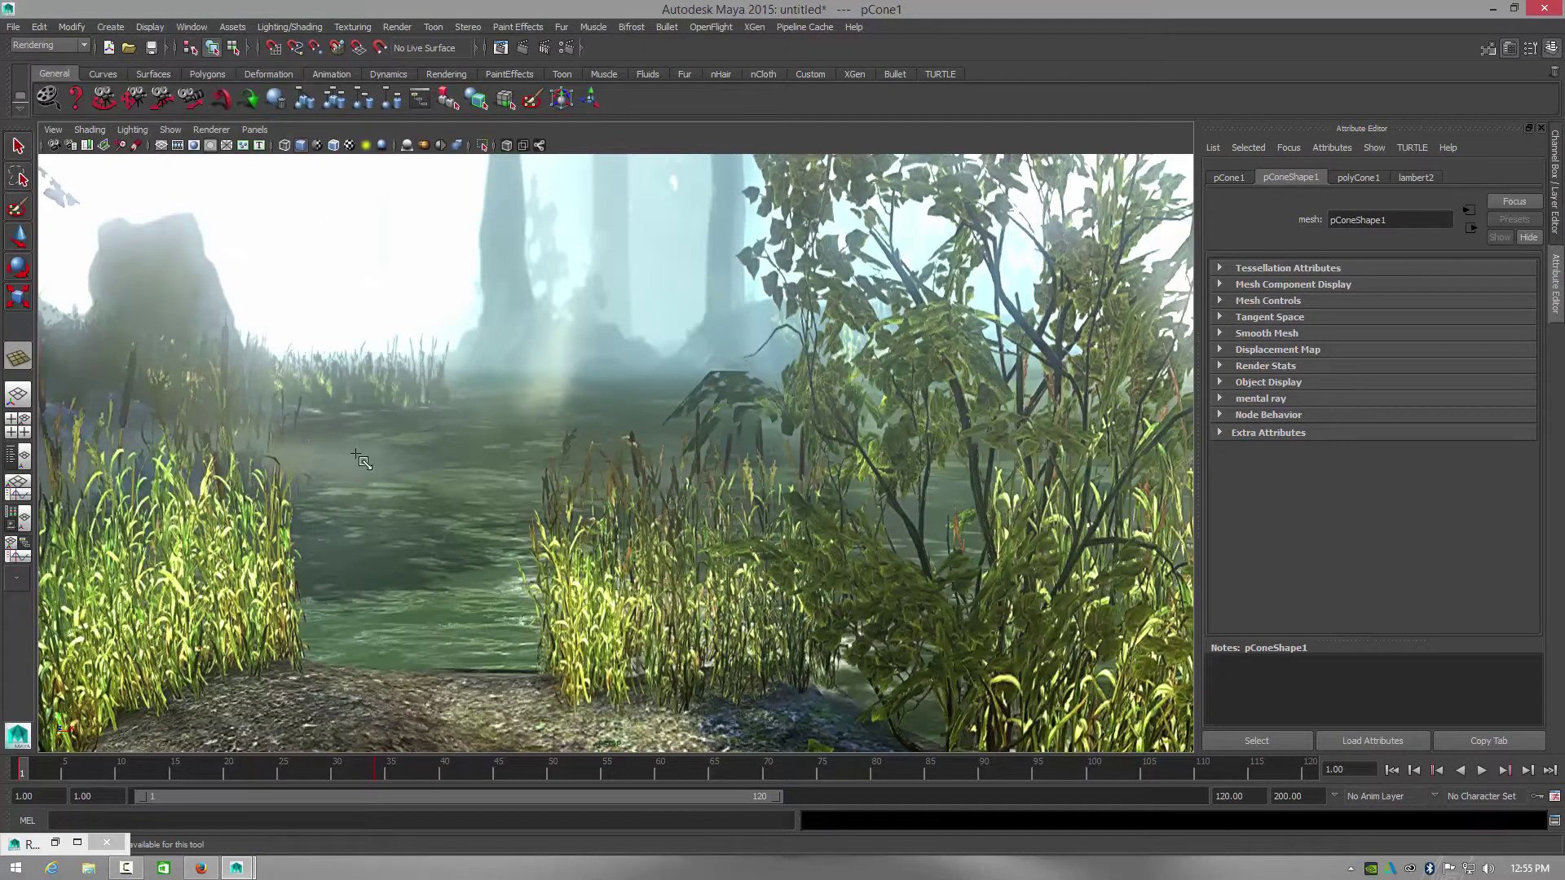
Step: Show the grid again and place a polygon plane near its centre, beside the green cone
alt+drag(1089, 560, 1438, 545)
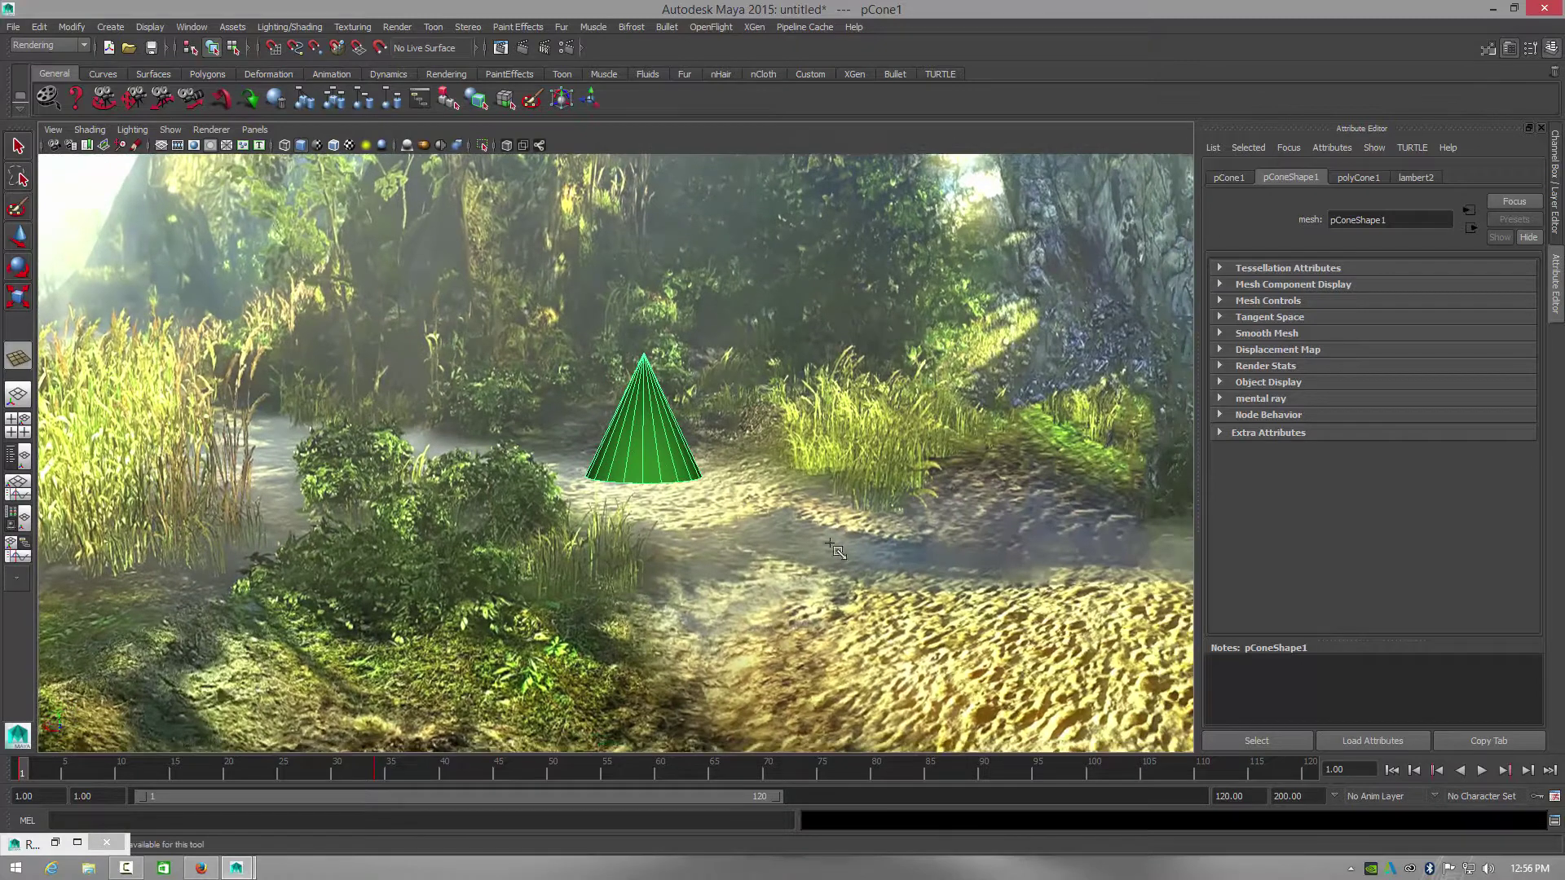
click(171, 130)
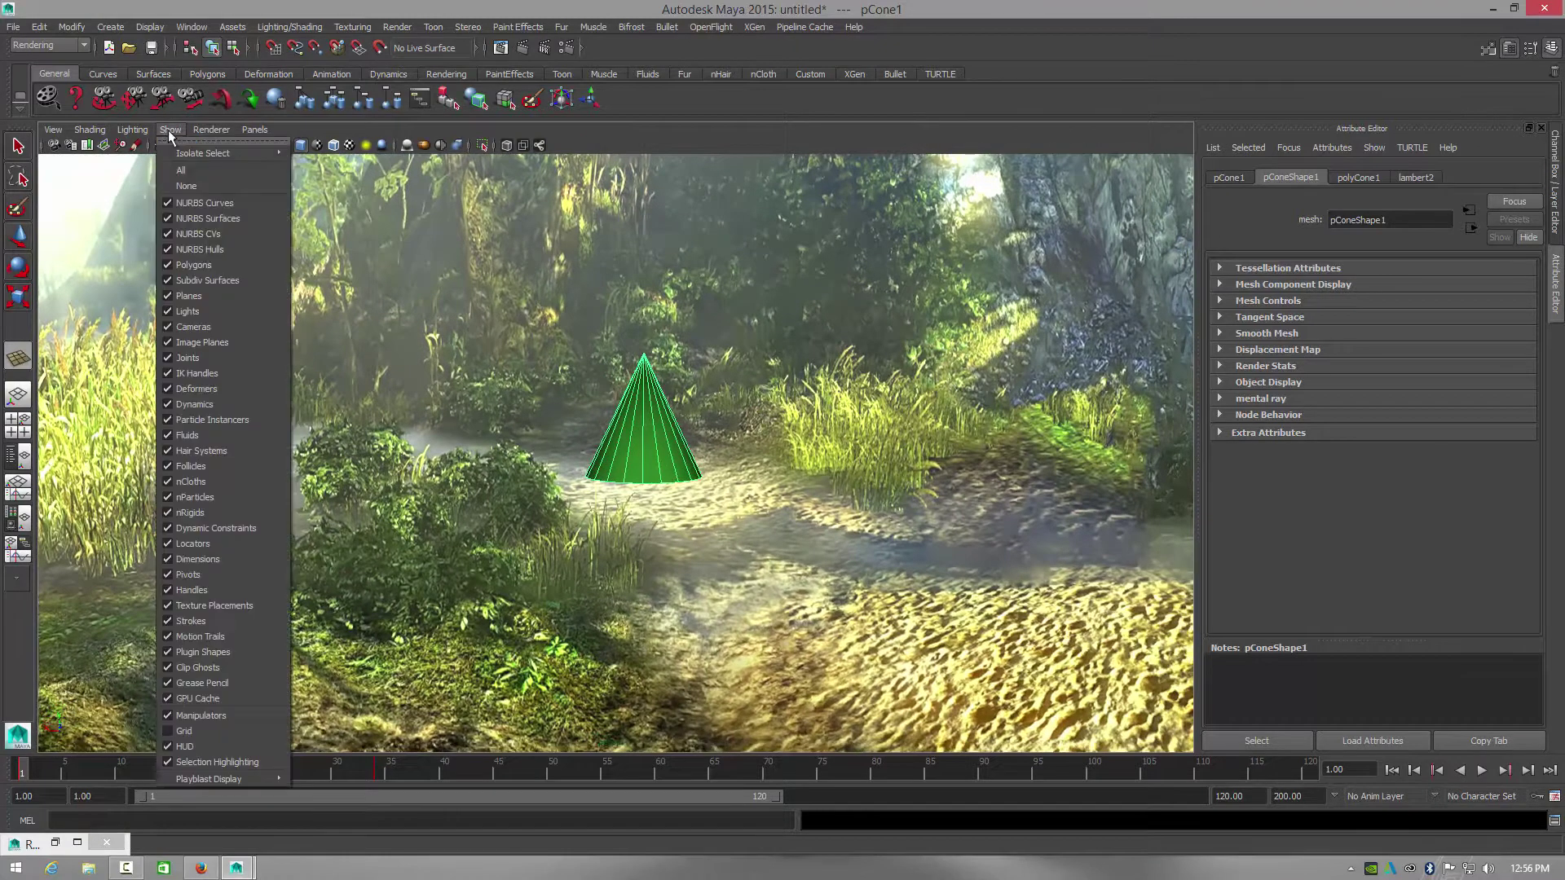
click(181, 731)
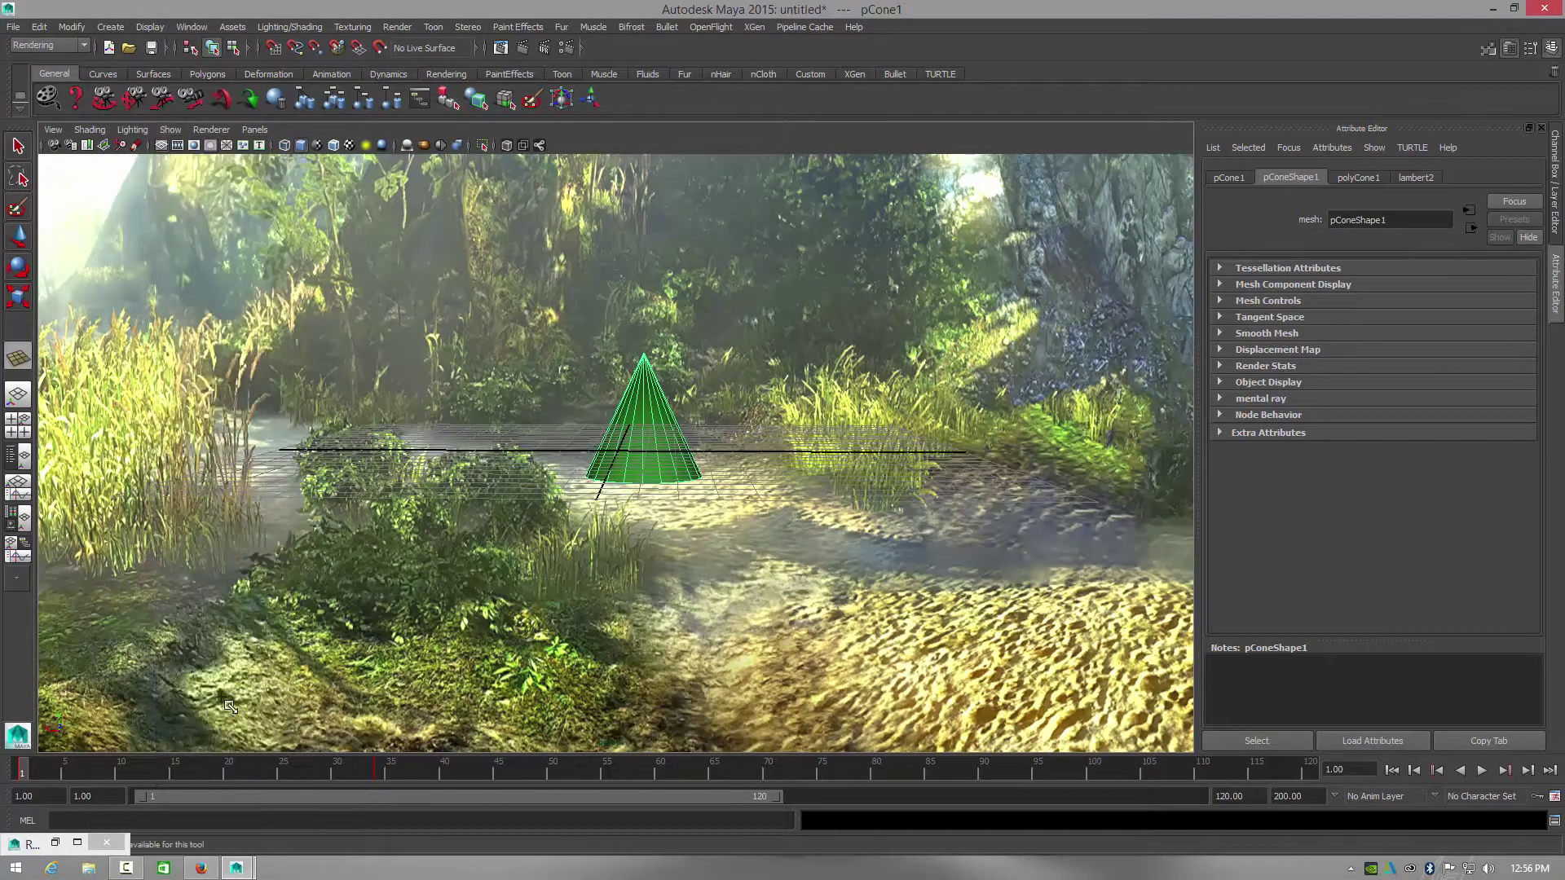
click(613, 474)
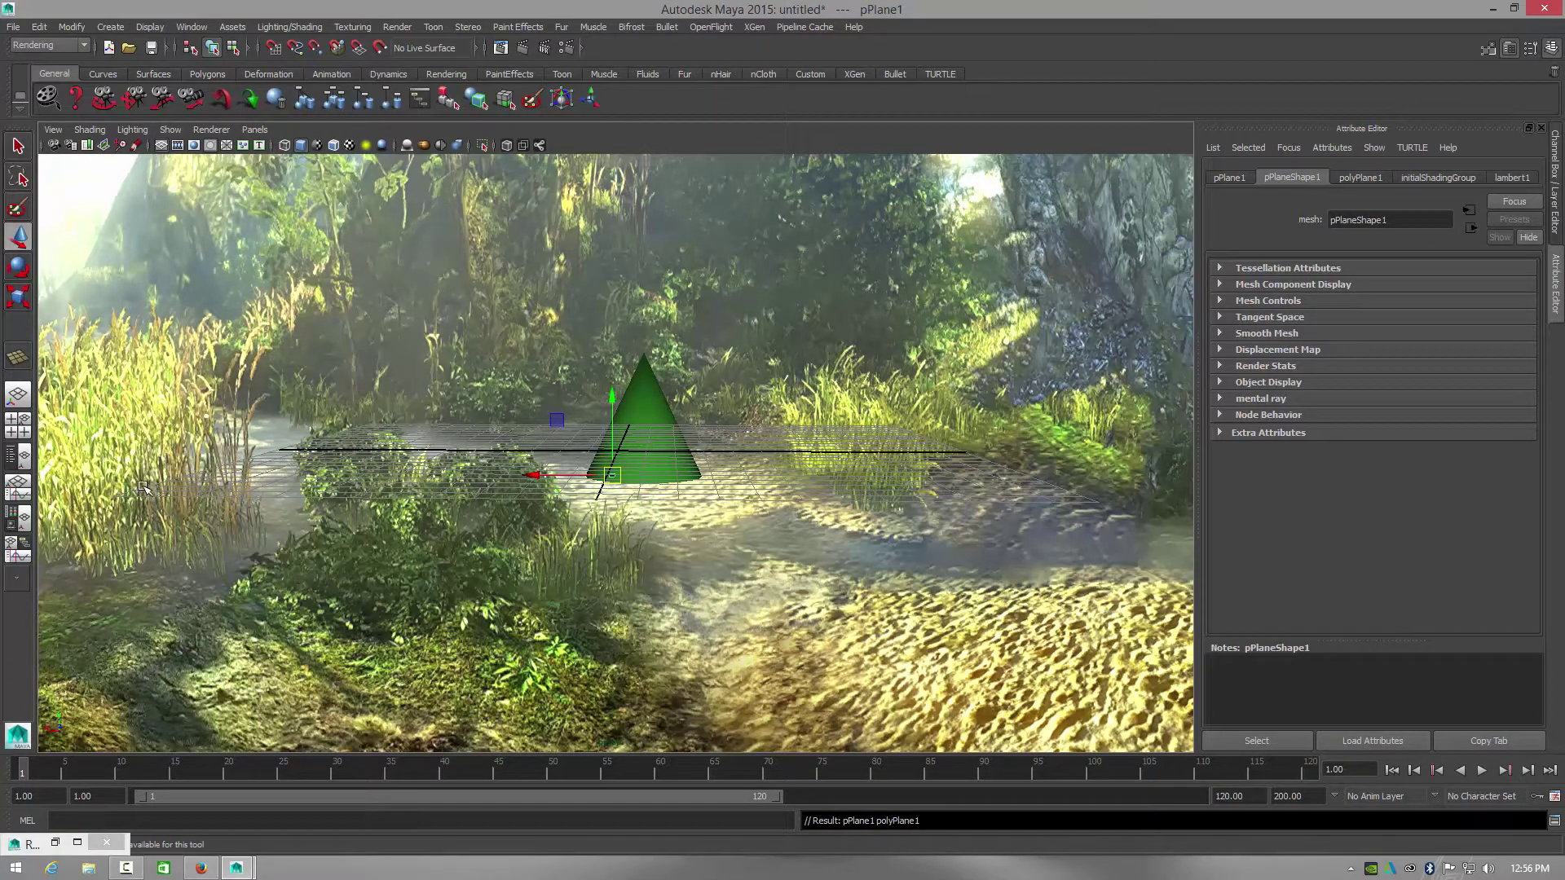
Step: Delete the polygon plane and the green cone from the scene
click(404, 450)
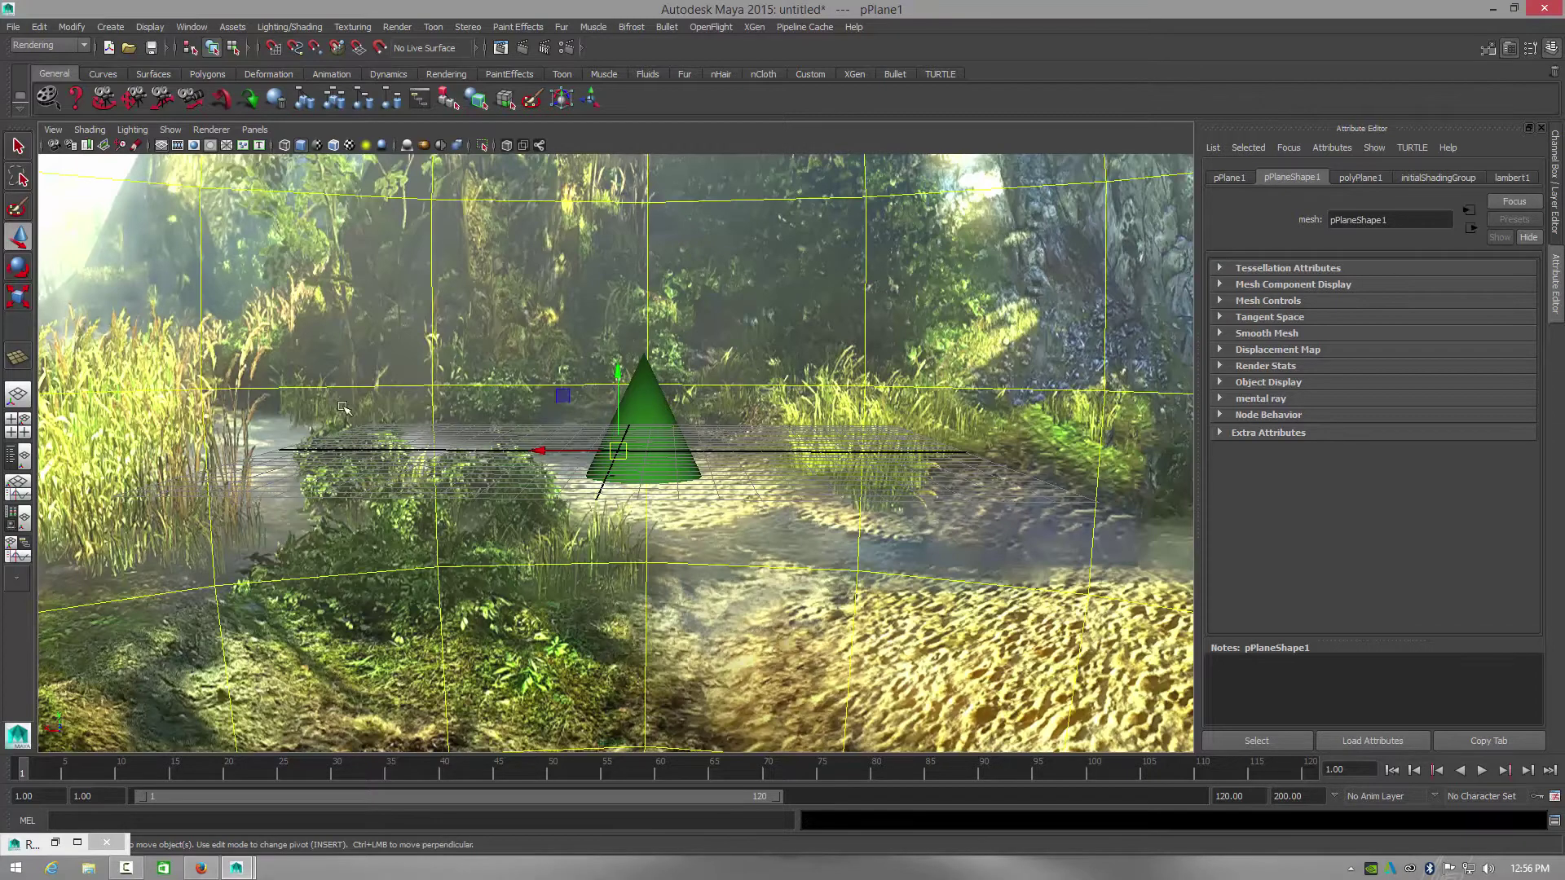
click(473, 484)
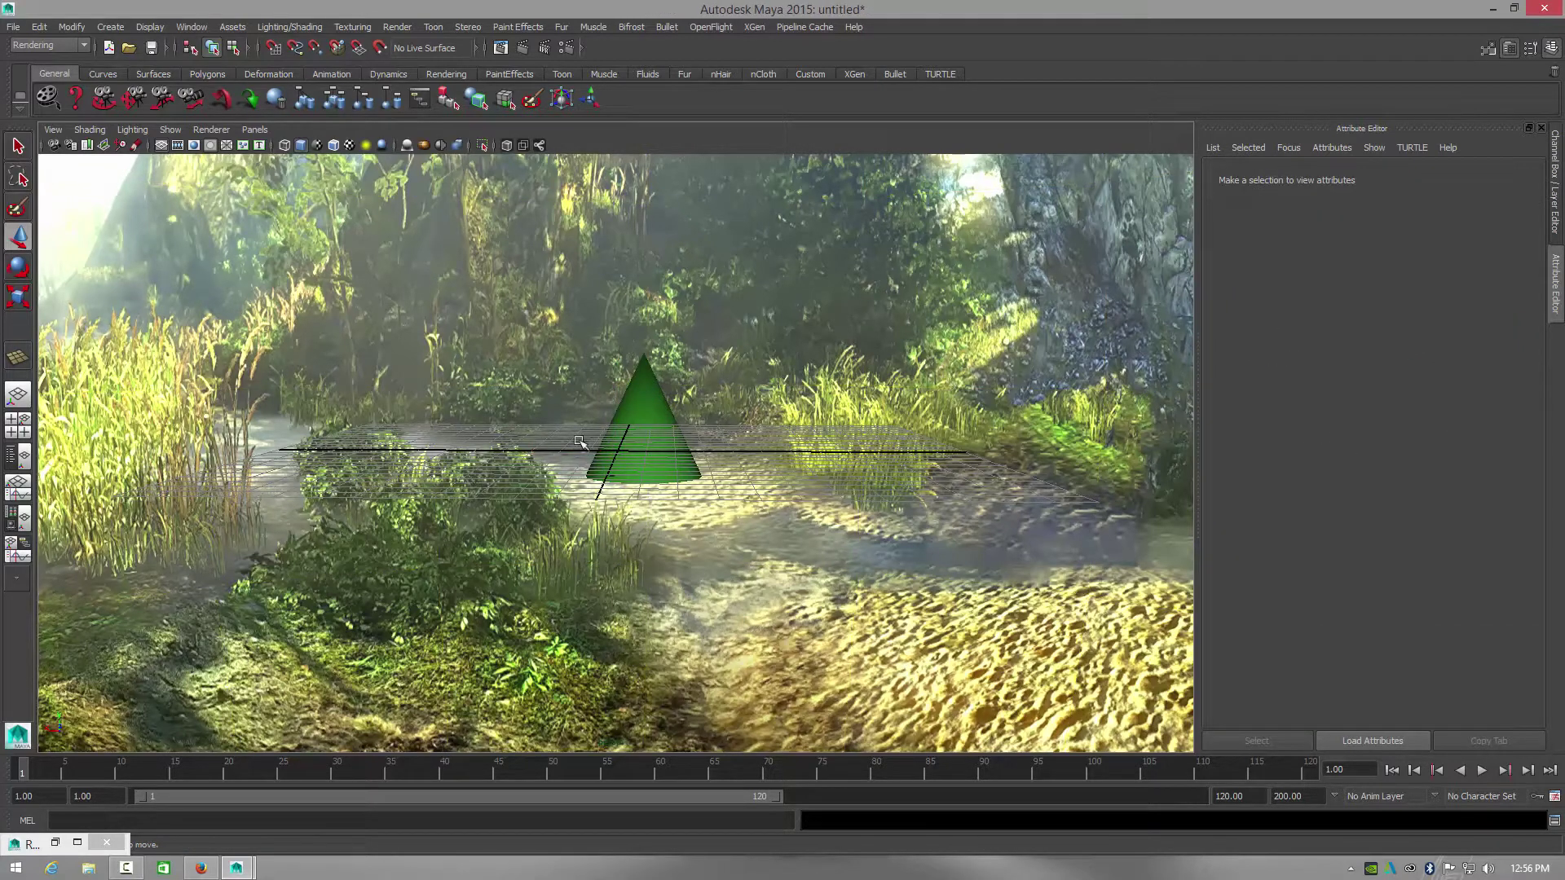
click(642, 414)
key(Delete)
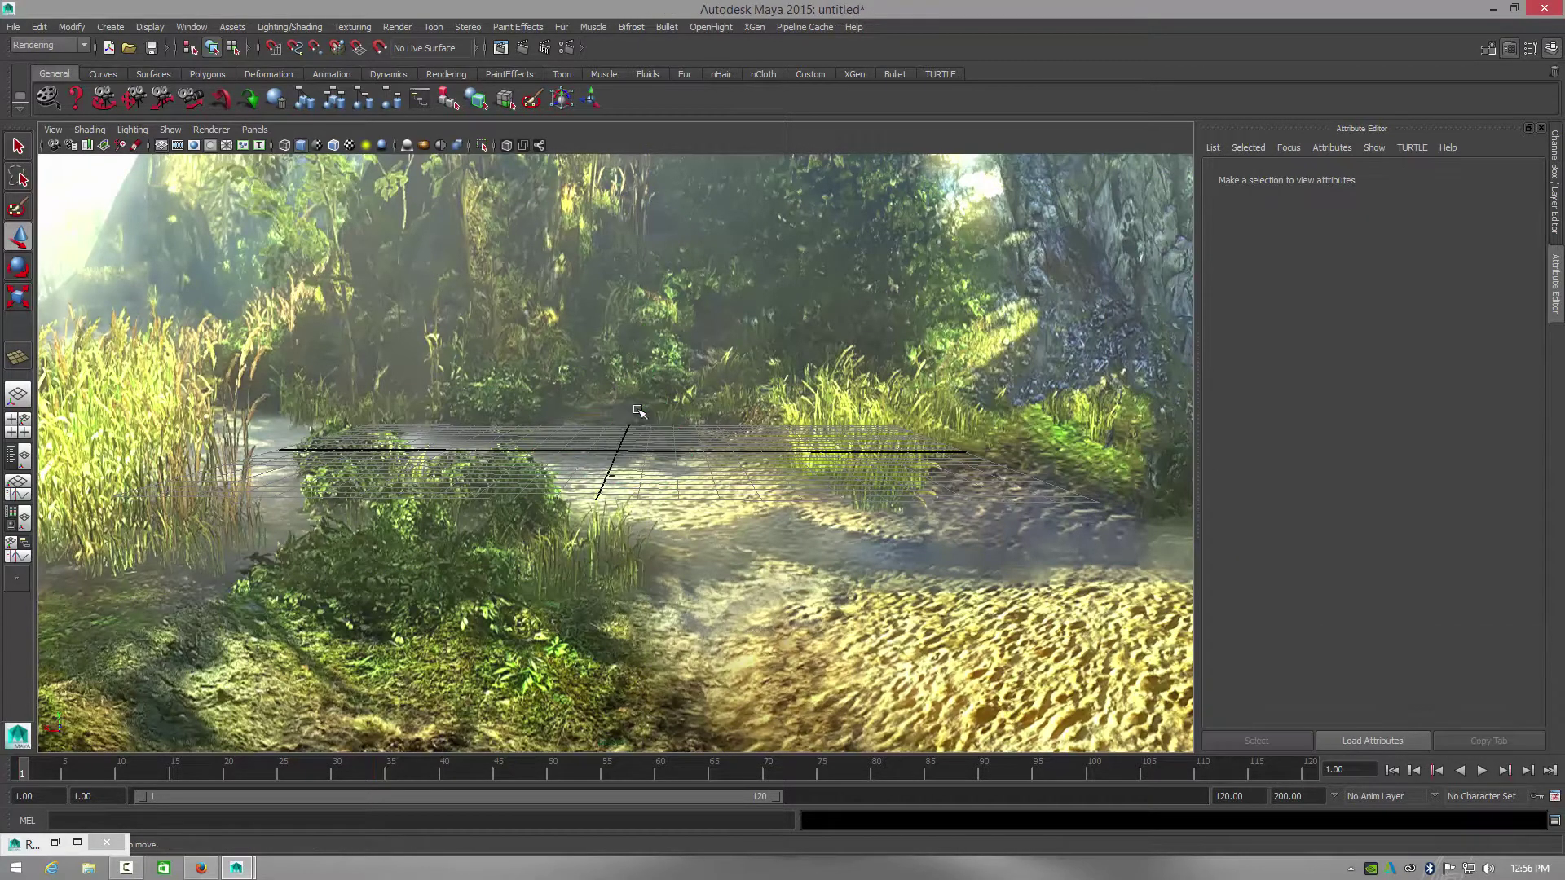
Step: Create a polygon cube as a thin, wide slab extending from the grid's centre
click(112, 28)
mouse_move(215, 63)
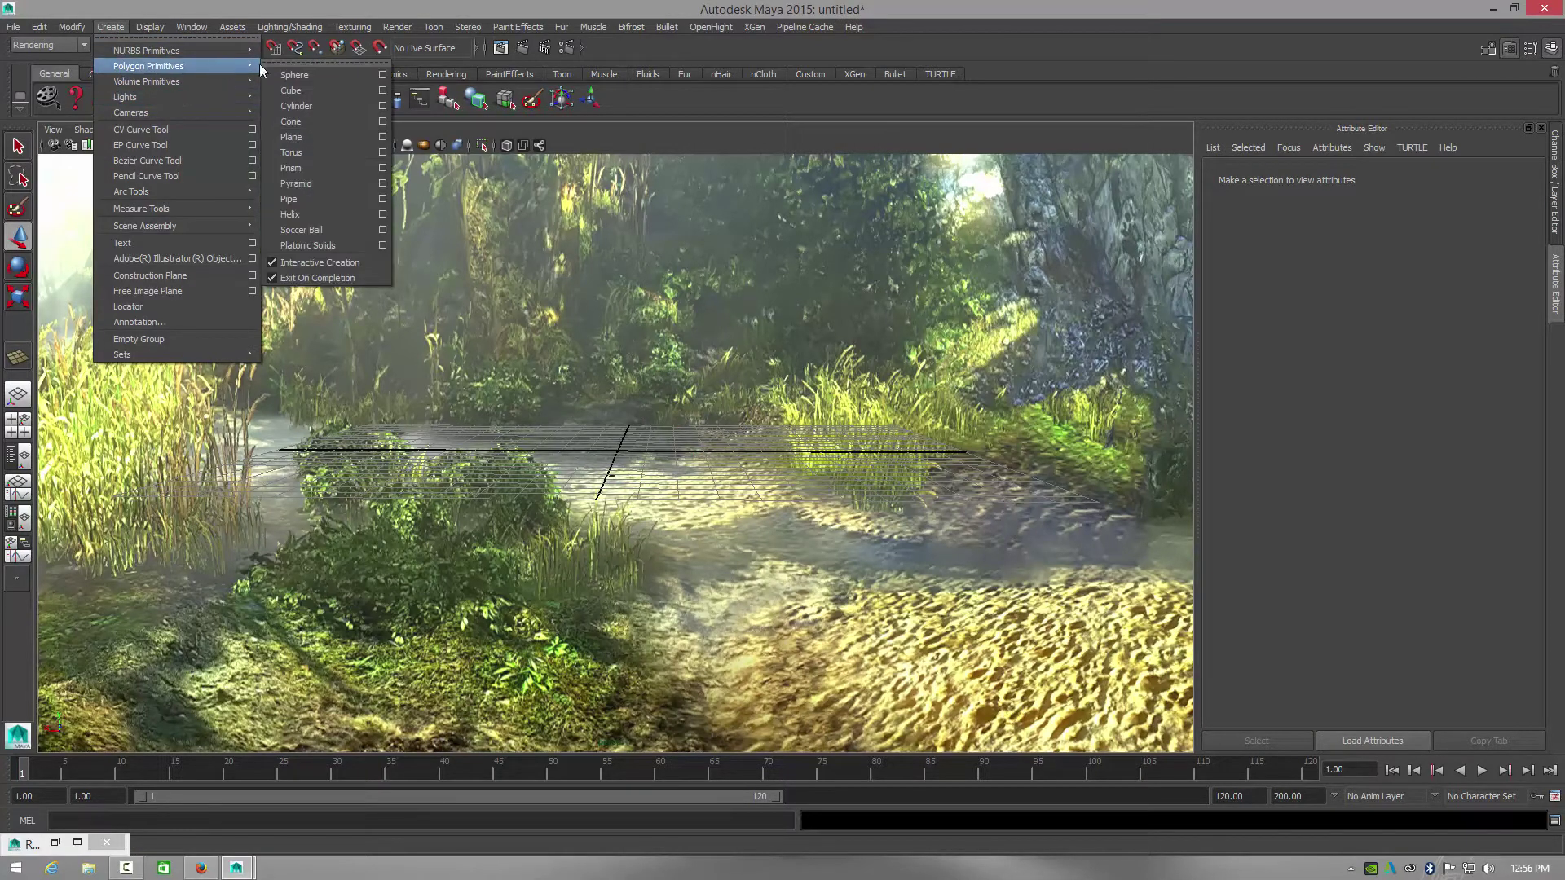
click(303, 92)
alt+drag(475, 450, 469, 475)
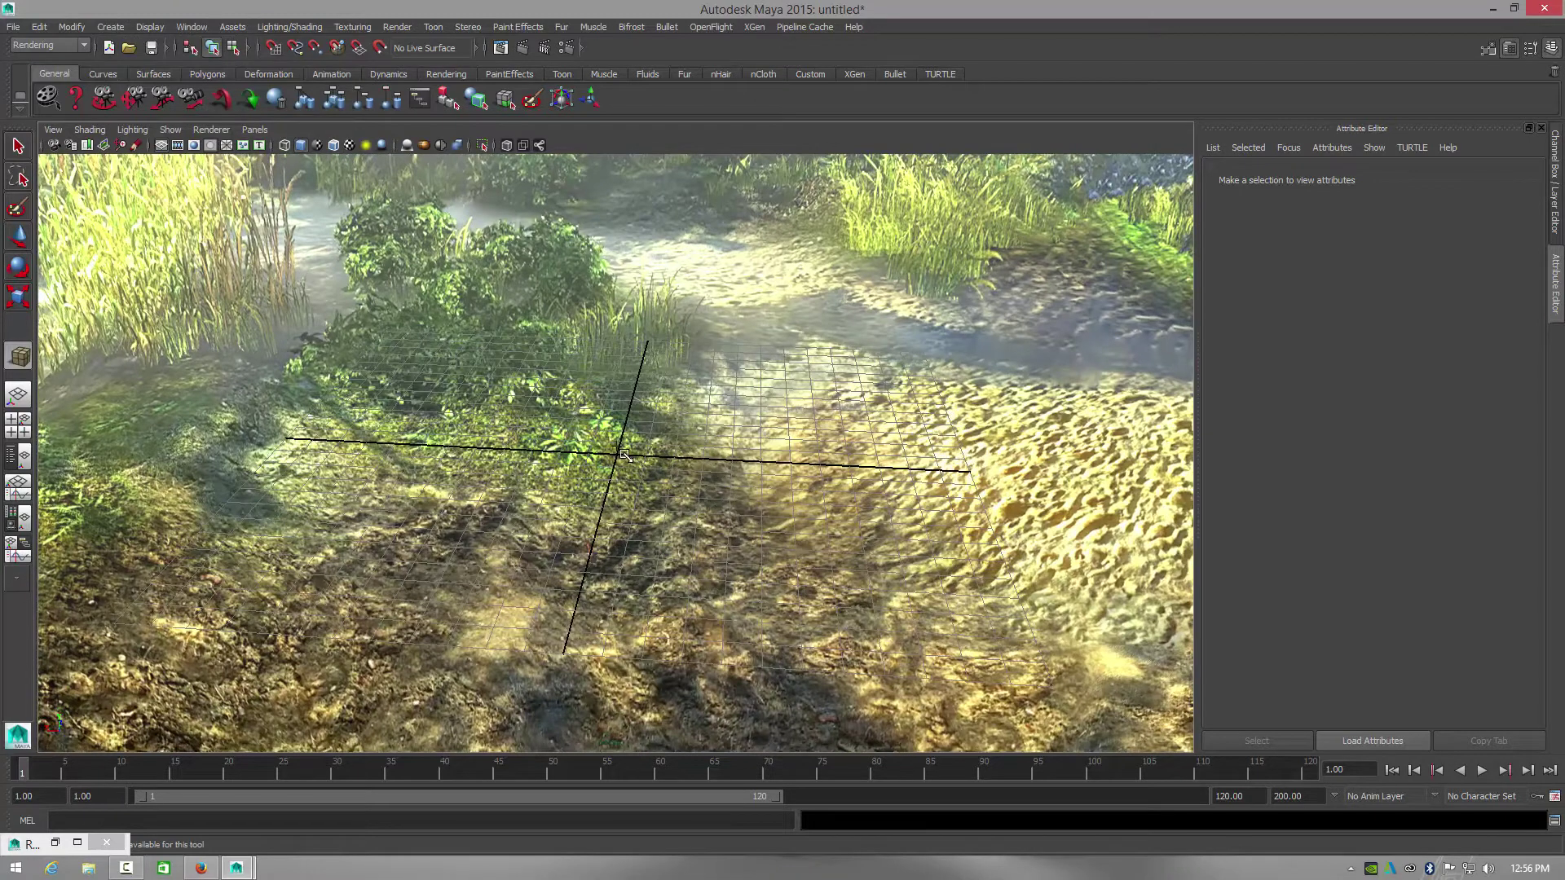
drag(622, 459, 1036, 587)
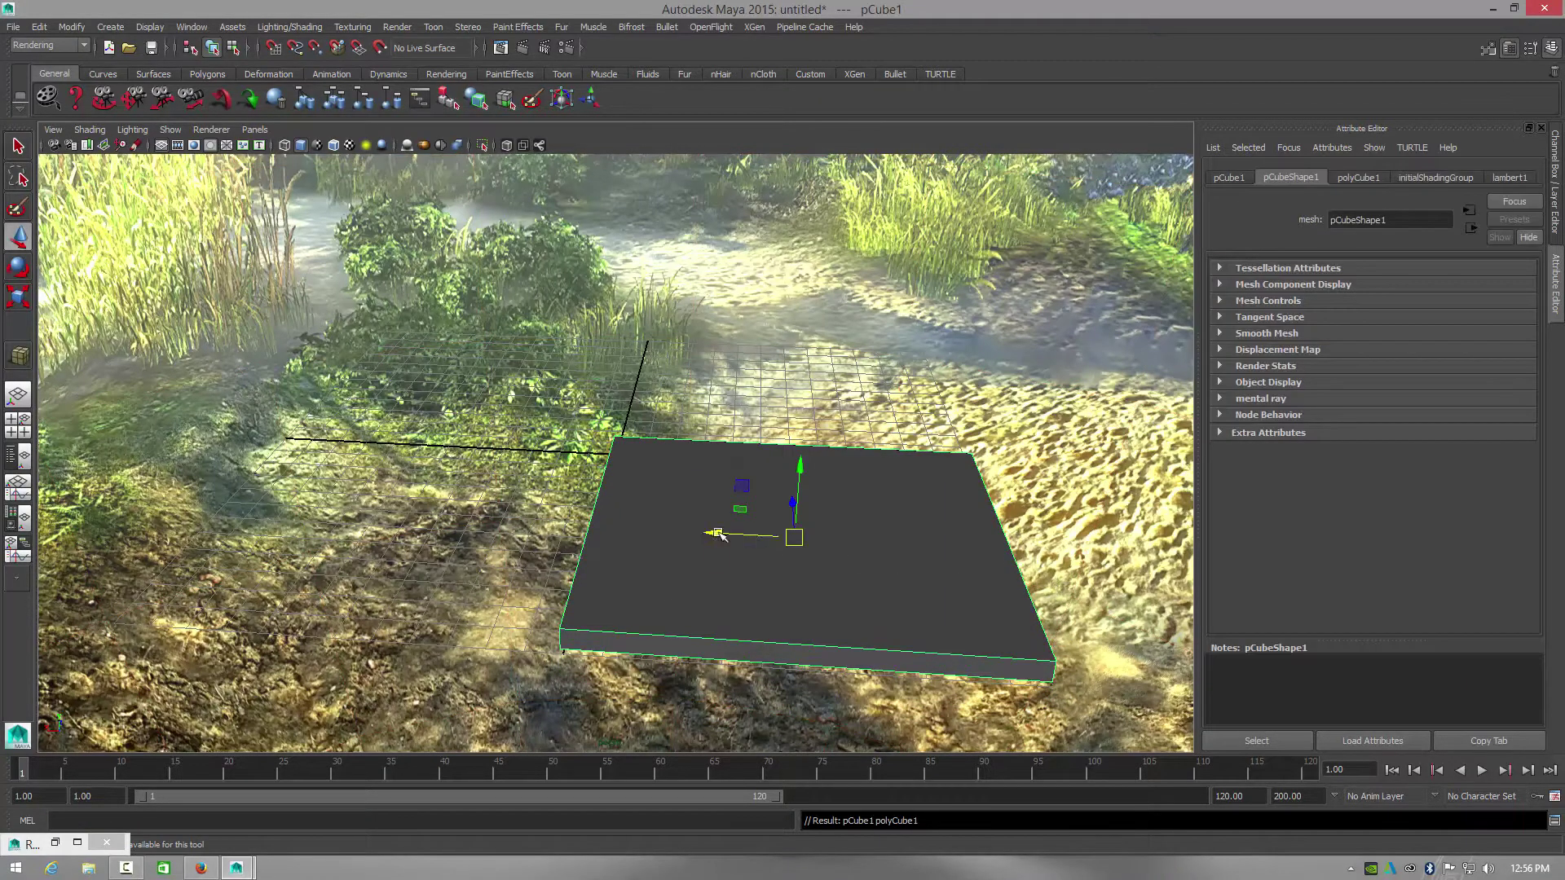
Step: Move the slab along the X axis to centre it above the water gap between the reeds
drag(717, 534, 218, 506)
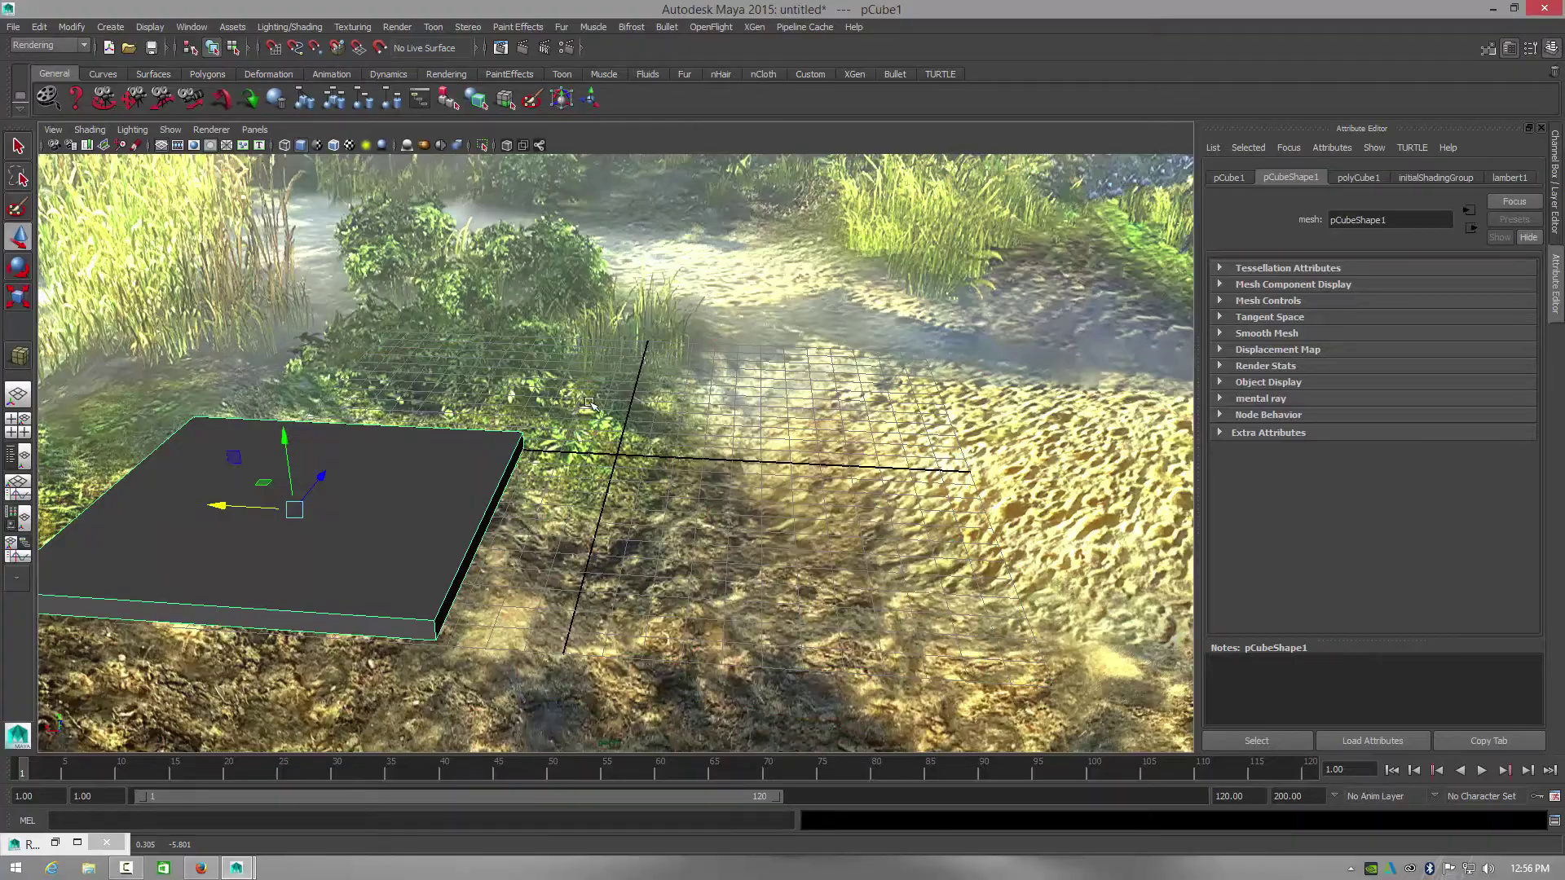
alt+drag(590, 403, 353, 362)
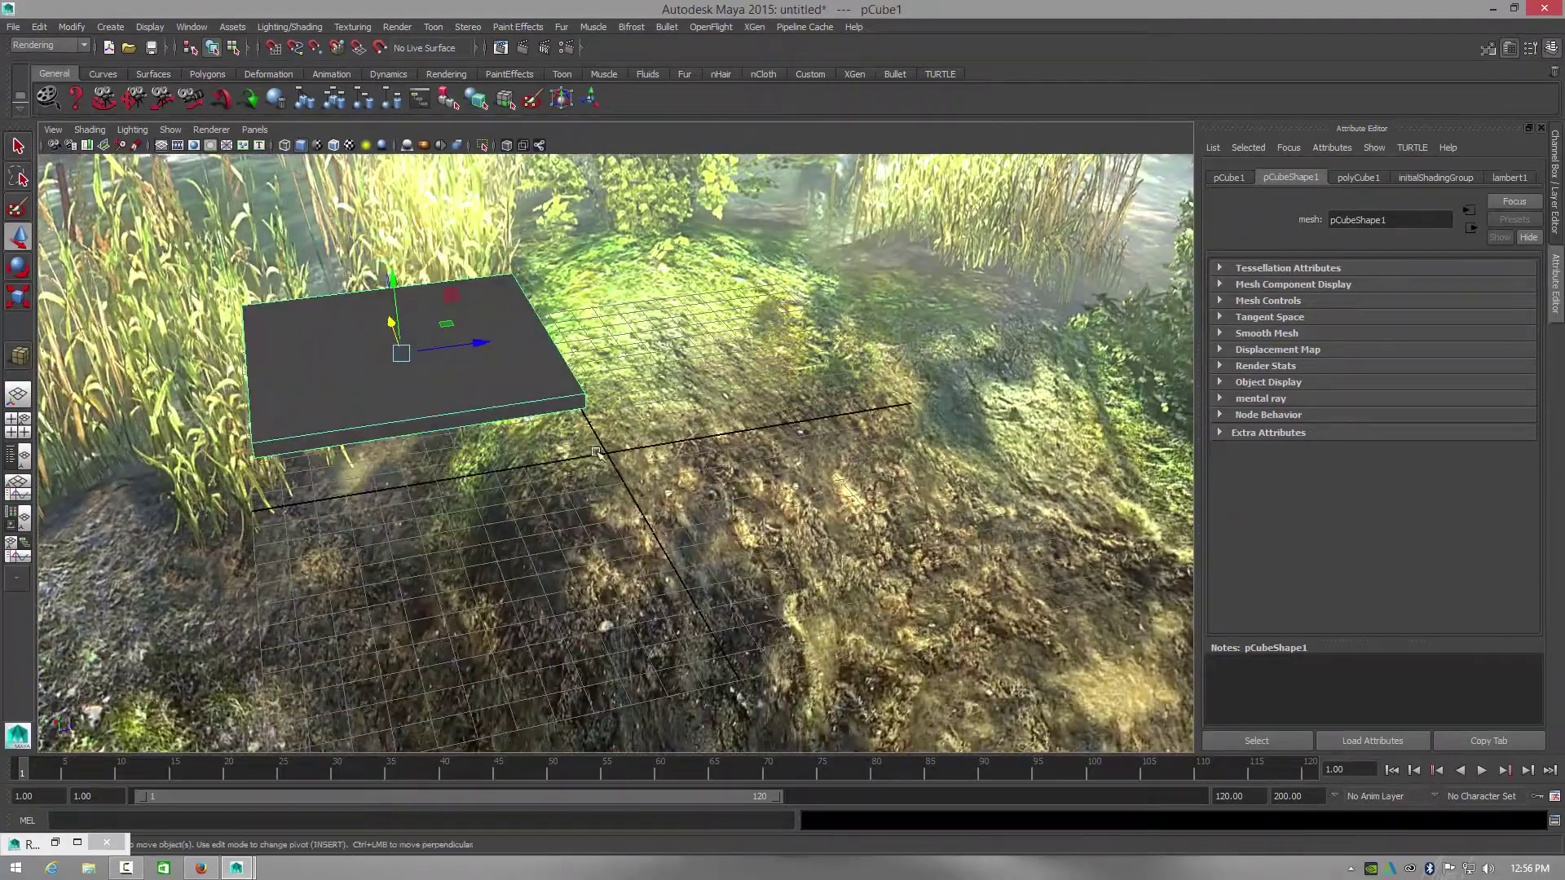
alt+middle_drag(596, 452, 94, 216)
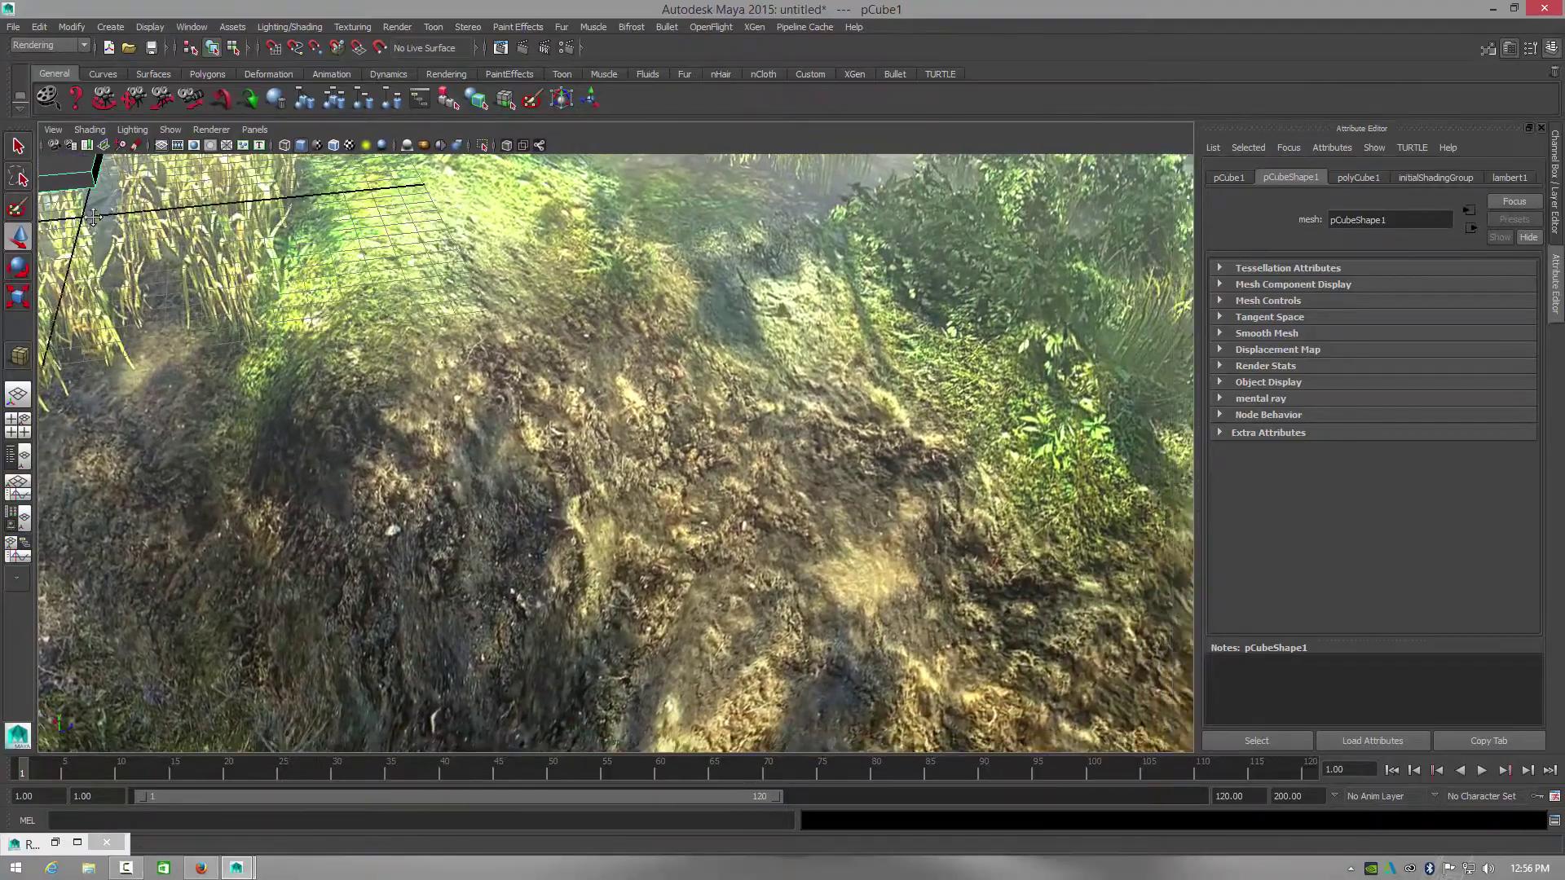
alt+drag(94, 216, 13, 310)
alt+drag(727, 242, 666, 242)
alt+middle_drag(884, 232, 613, 318)
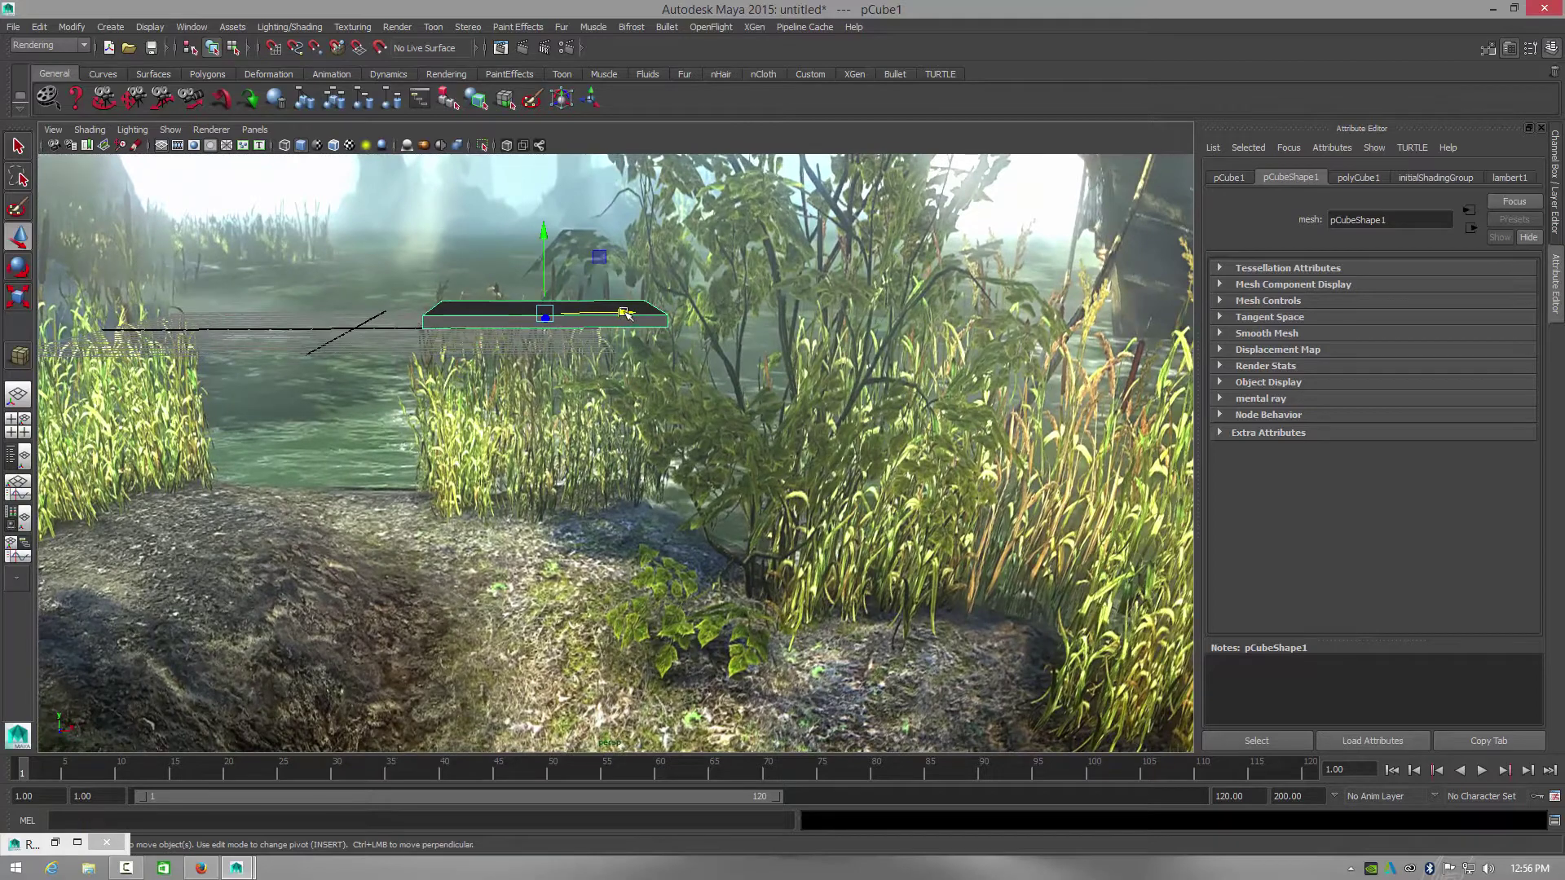
drag(624, 313, 308, 326)
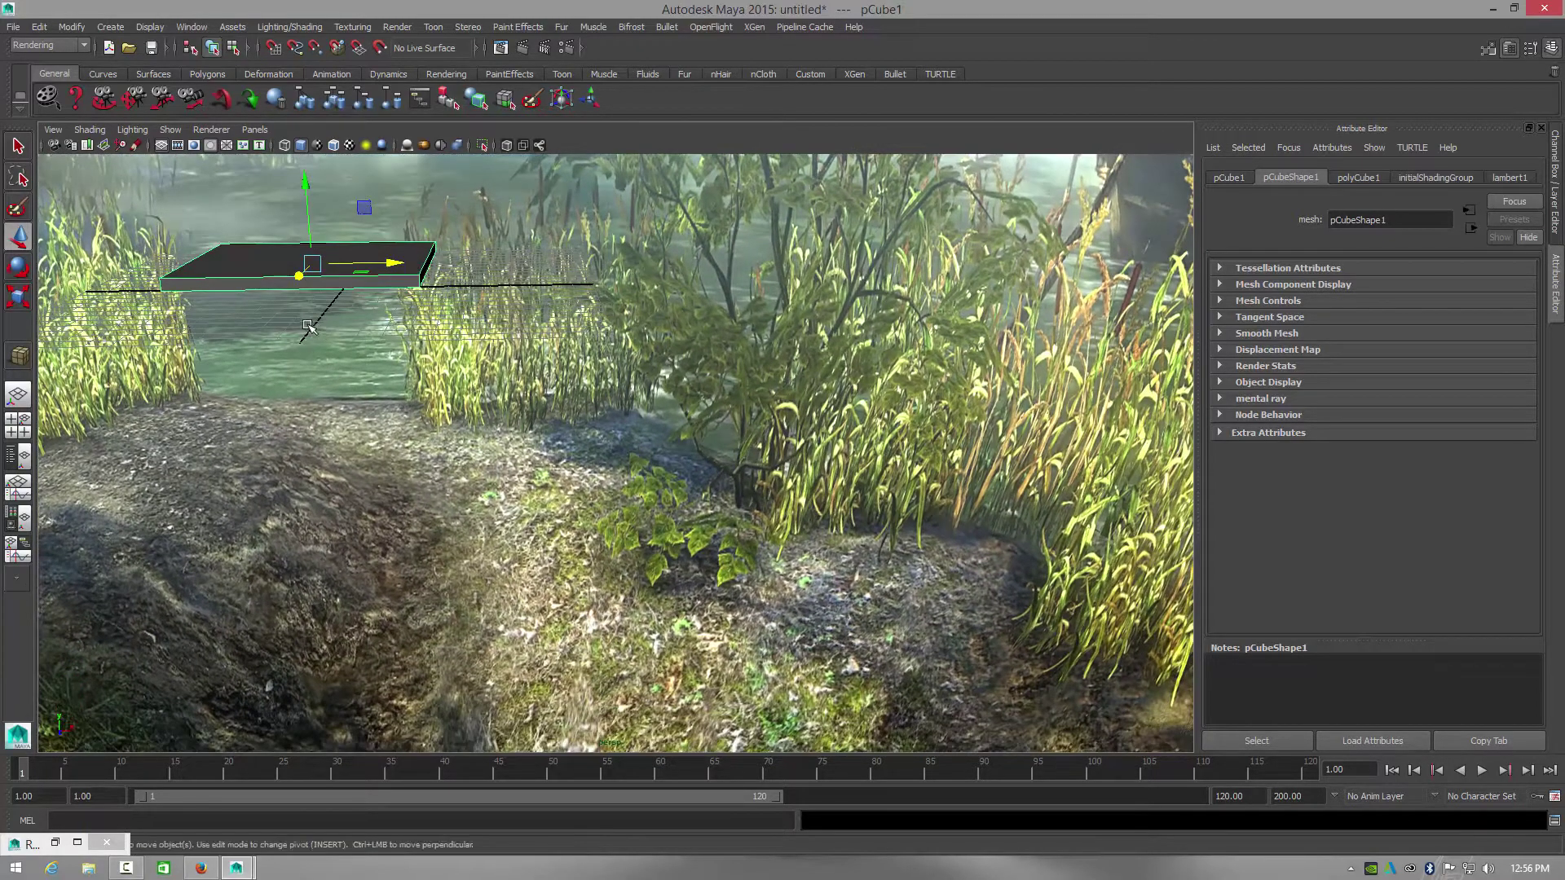
Step: Scale the slab to about four times its length along Z and slide it far back over the water
click(19, 294)
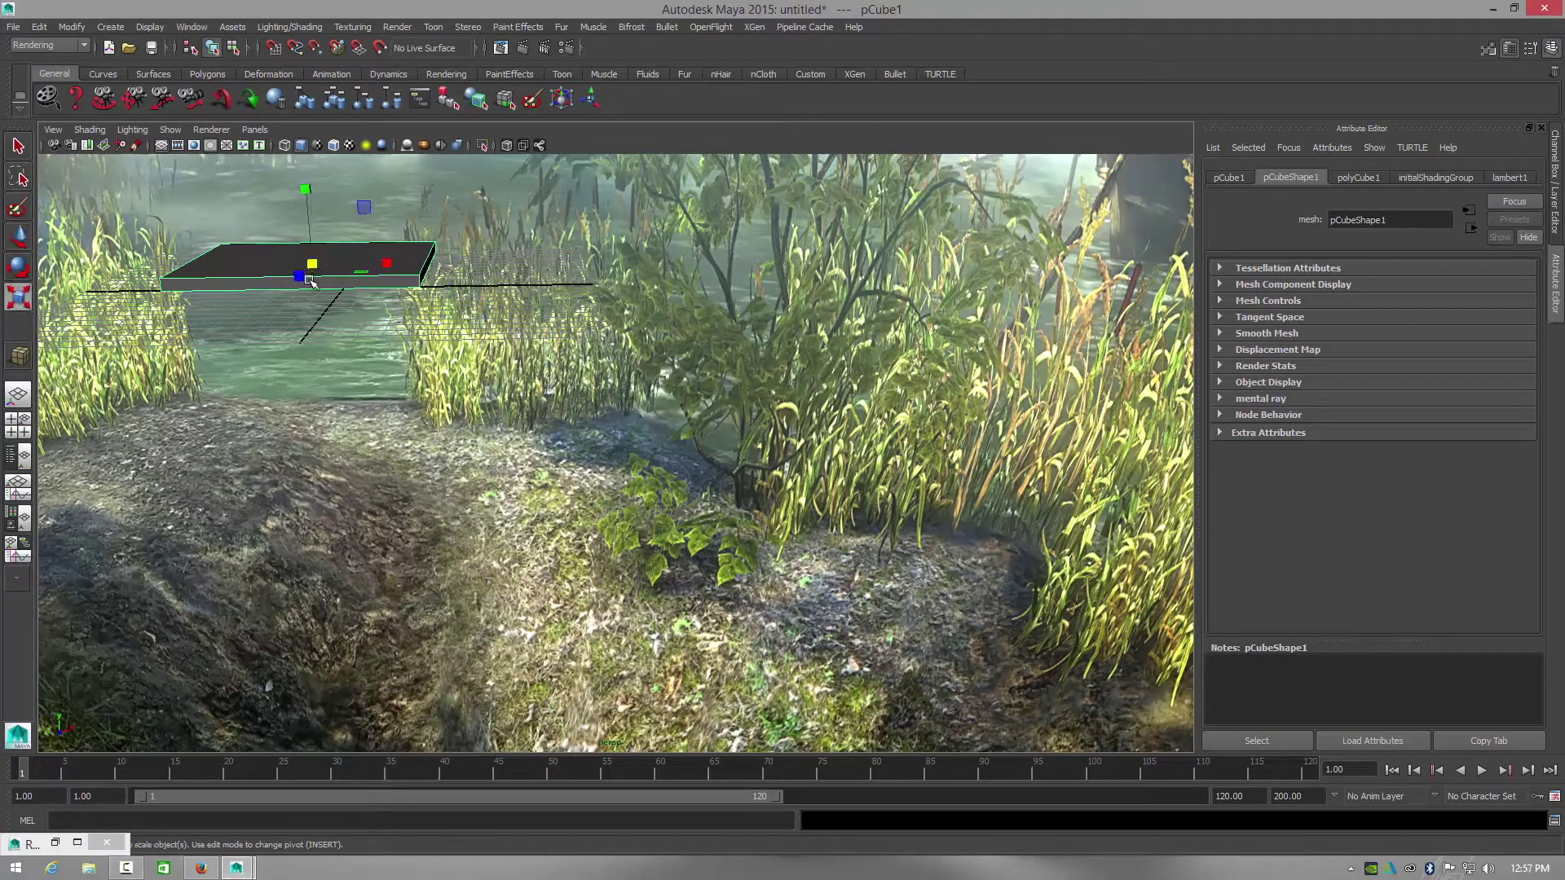
drag(301, 278, 230, 358)
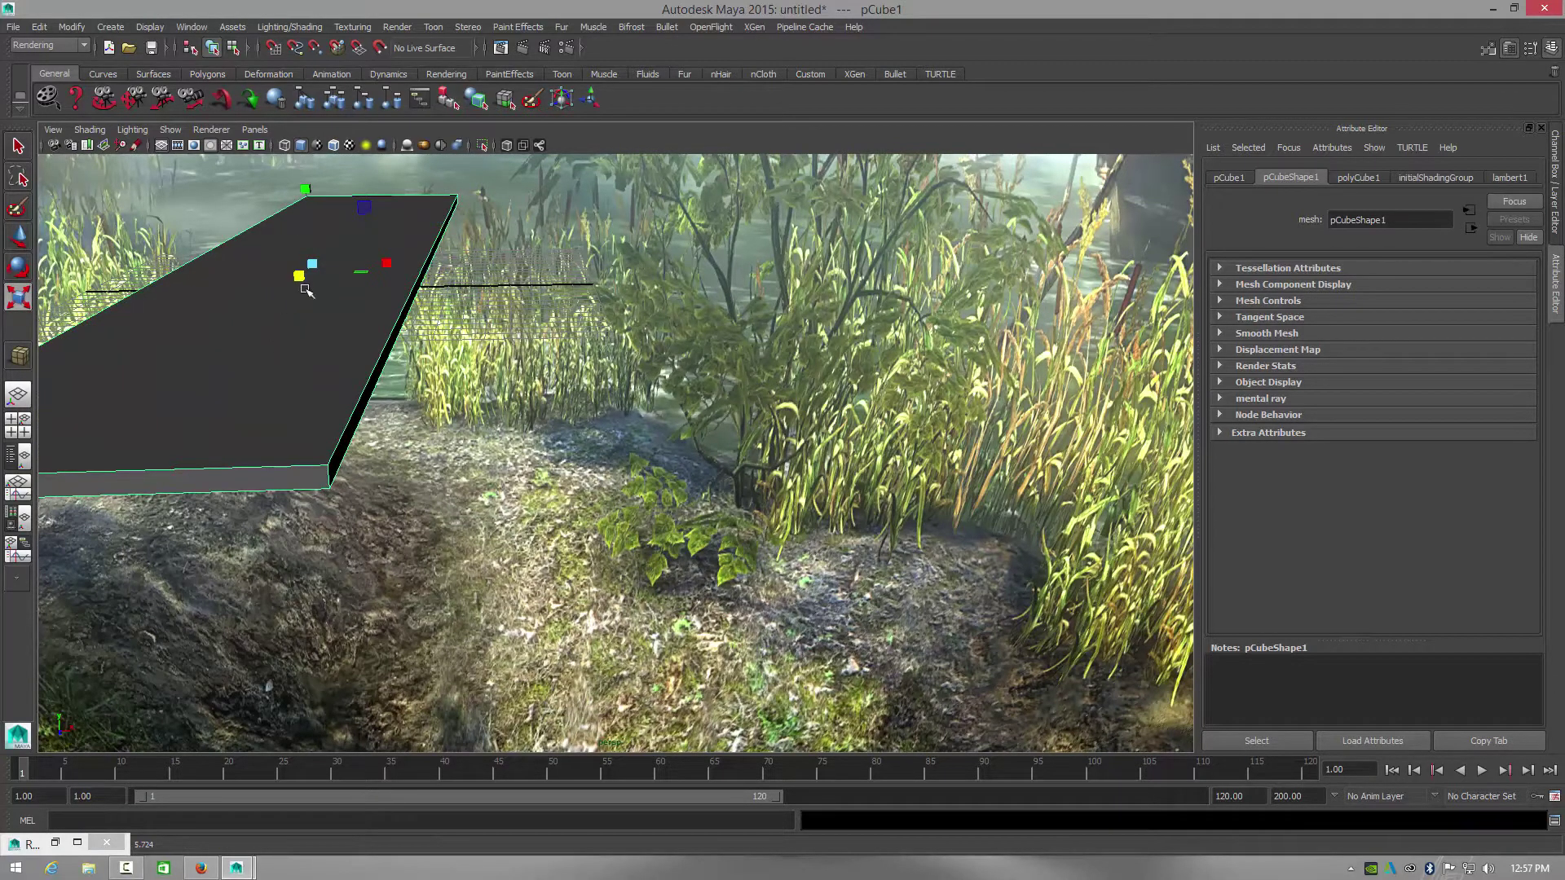
mouse_move(298, 280)
mouse_down()
mouse_move(304, 259)
mouse_move(304, 273)
mouse_up()
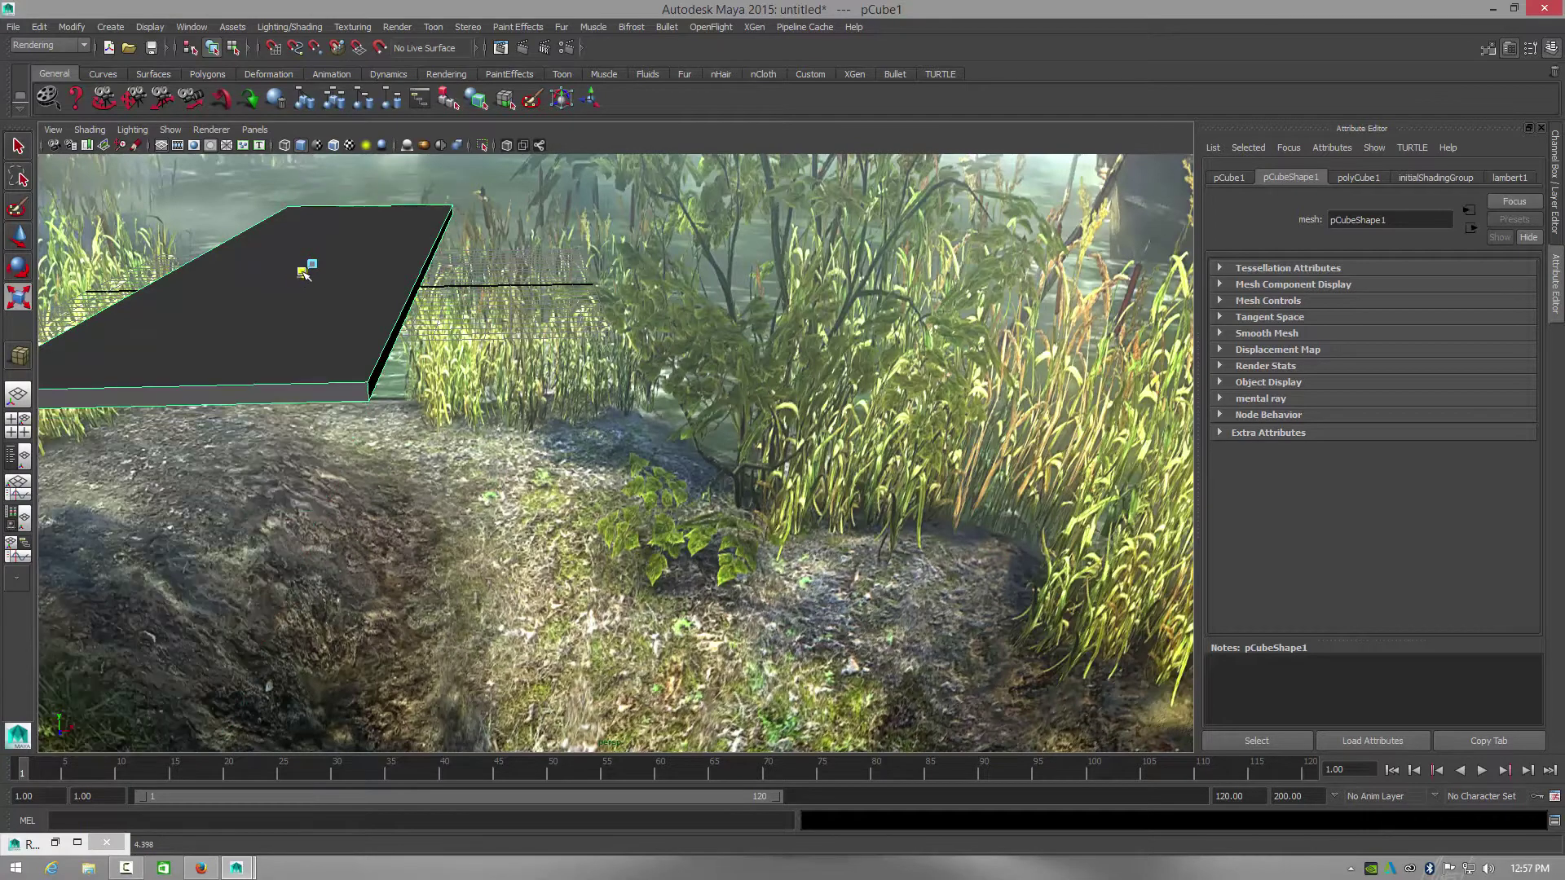
click(19, 244)
drag(299, 277, 367, 202)
Step: Lower the slab towards the water, adjust its position between the reeds, and hide the grid
alt+drag(675, 323, 495, 280)
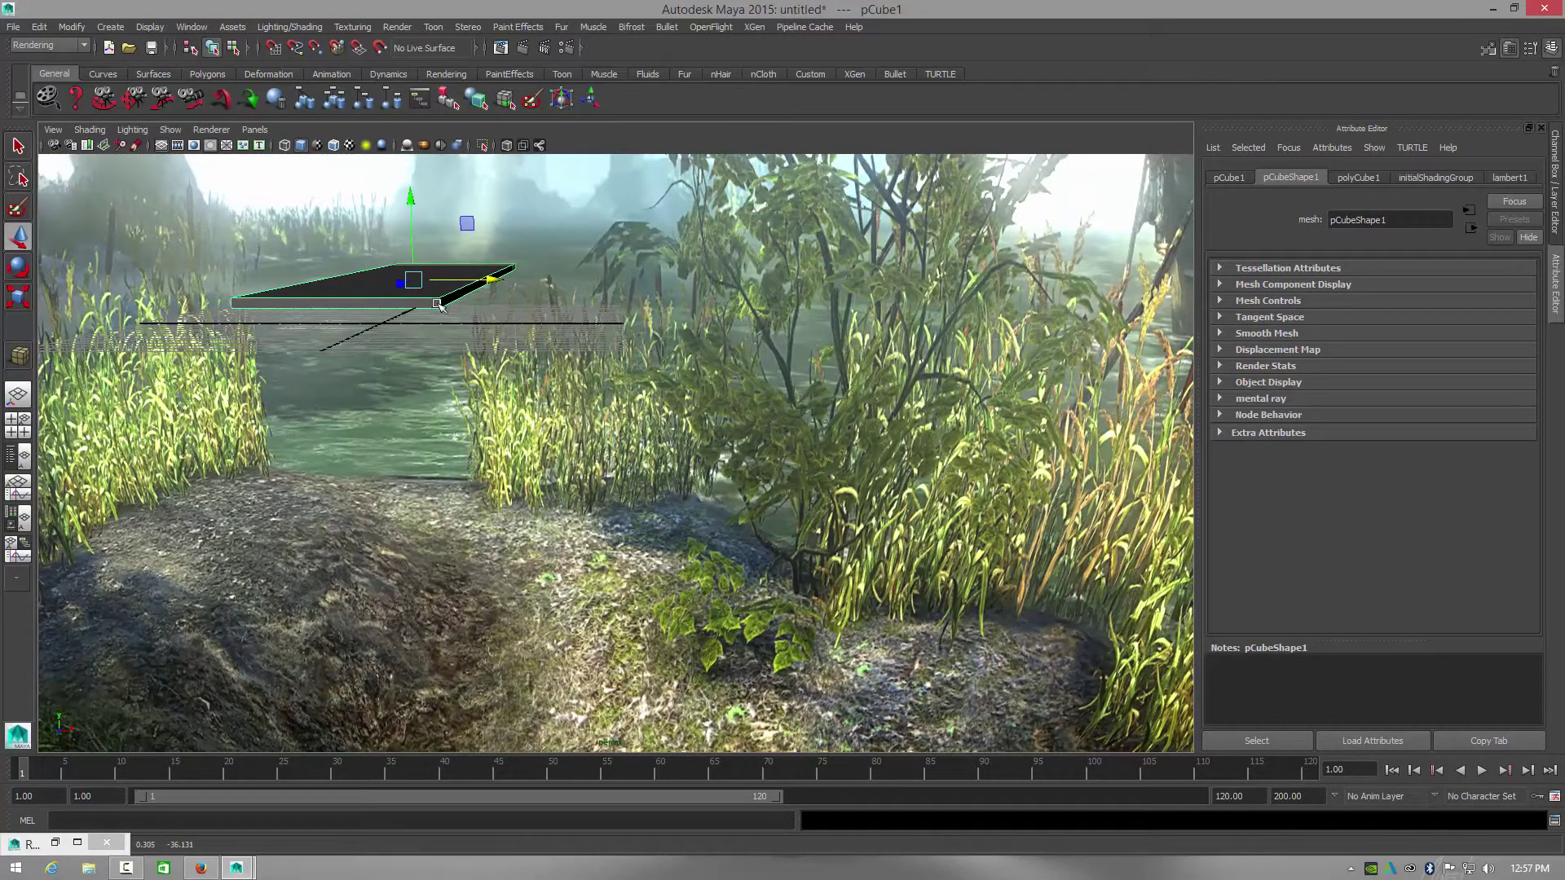
drag(411, 200, 411, 246)
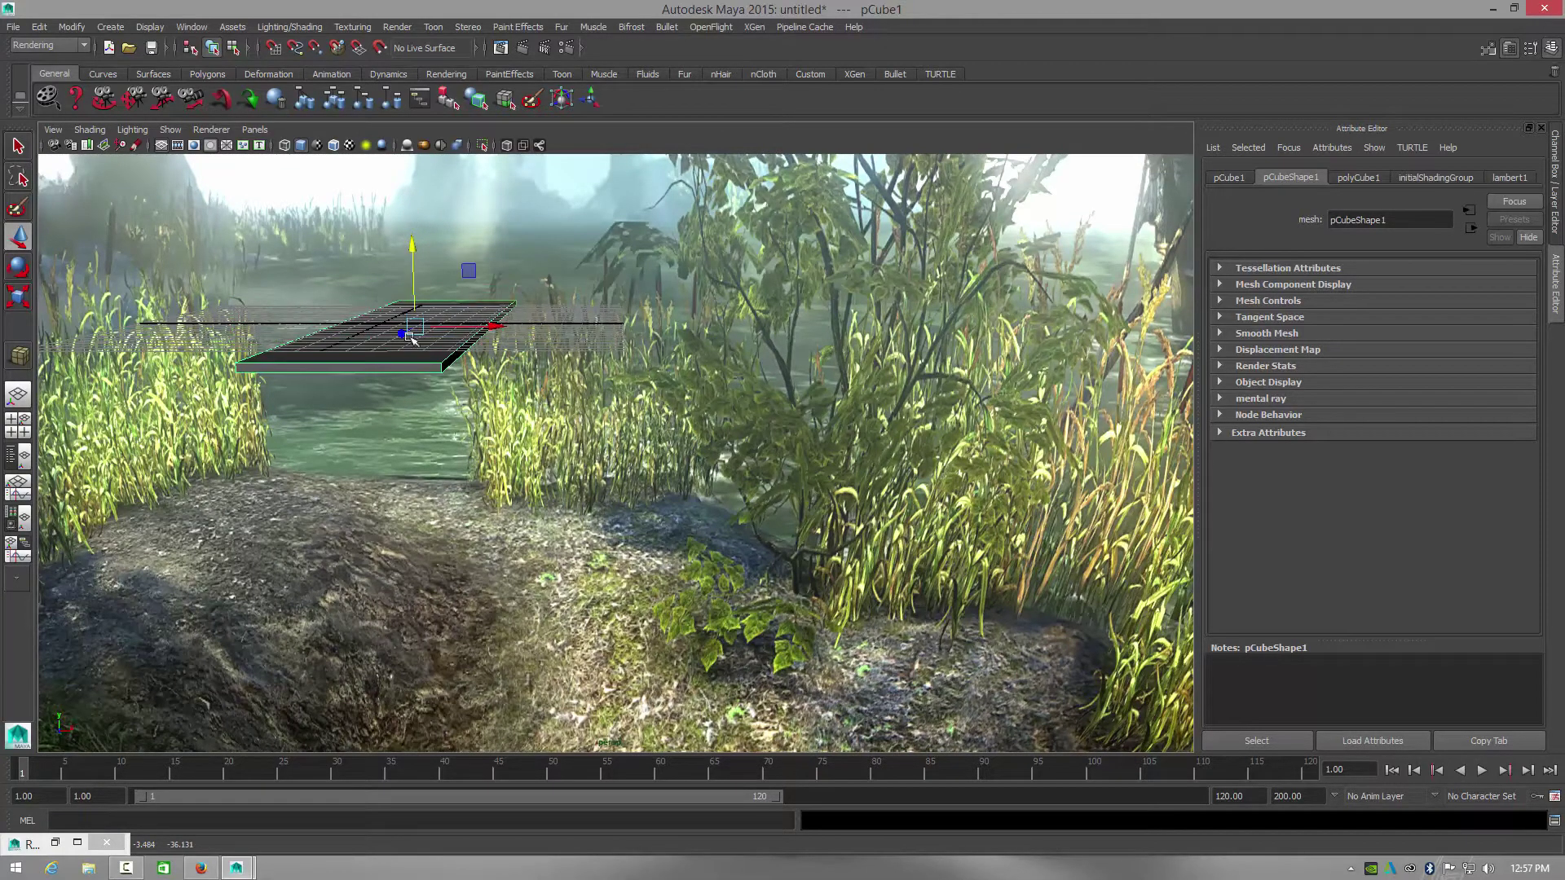
drag(401, 336, 477, 299)
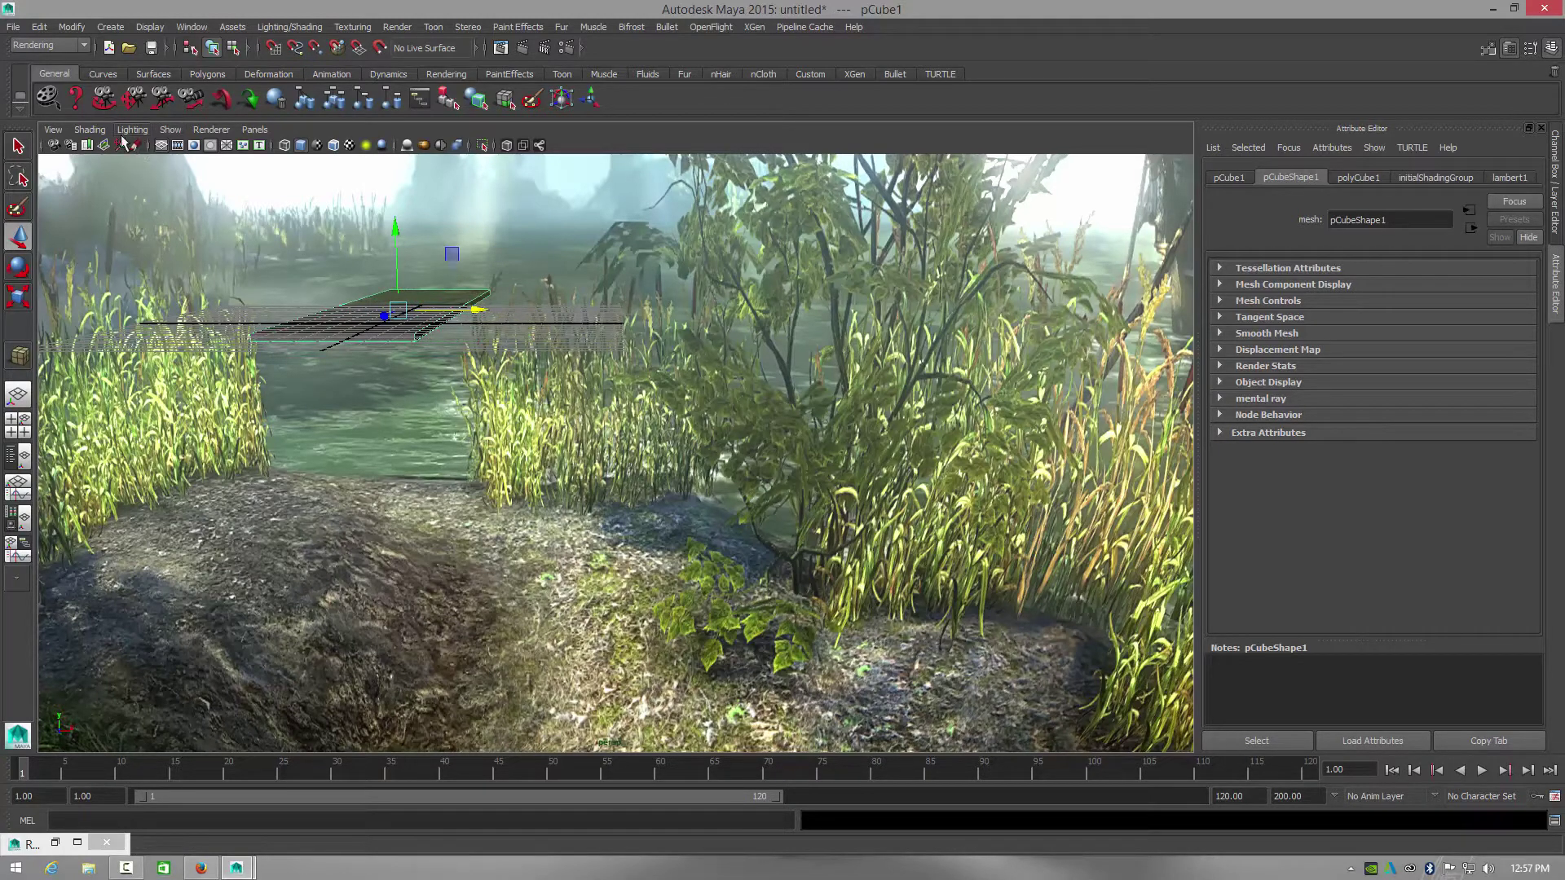
click(169, 132)
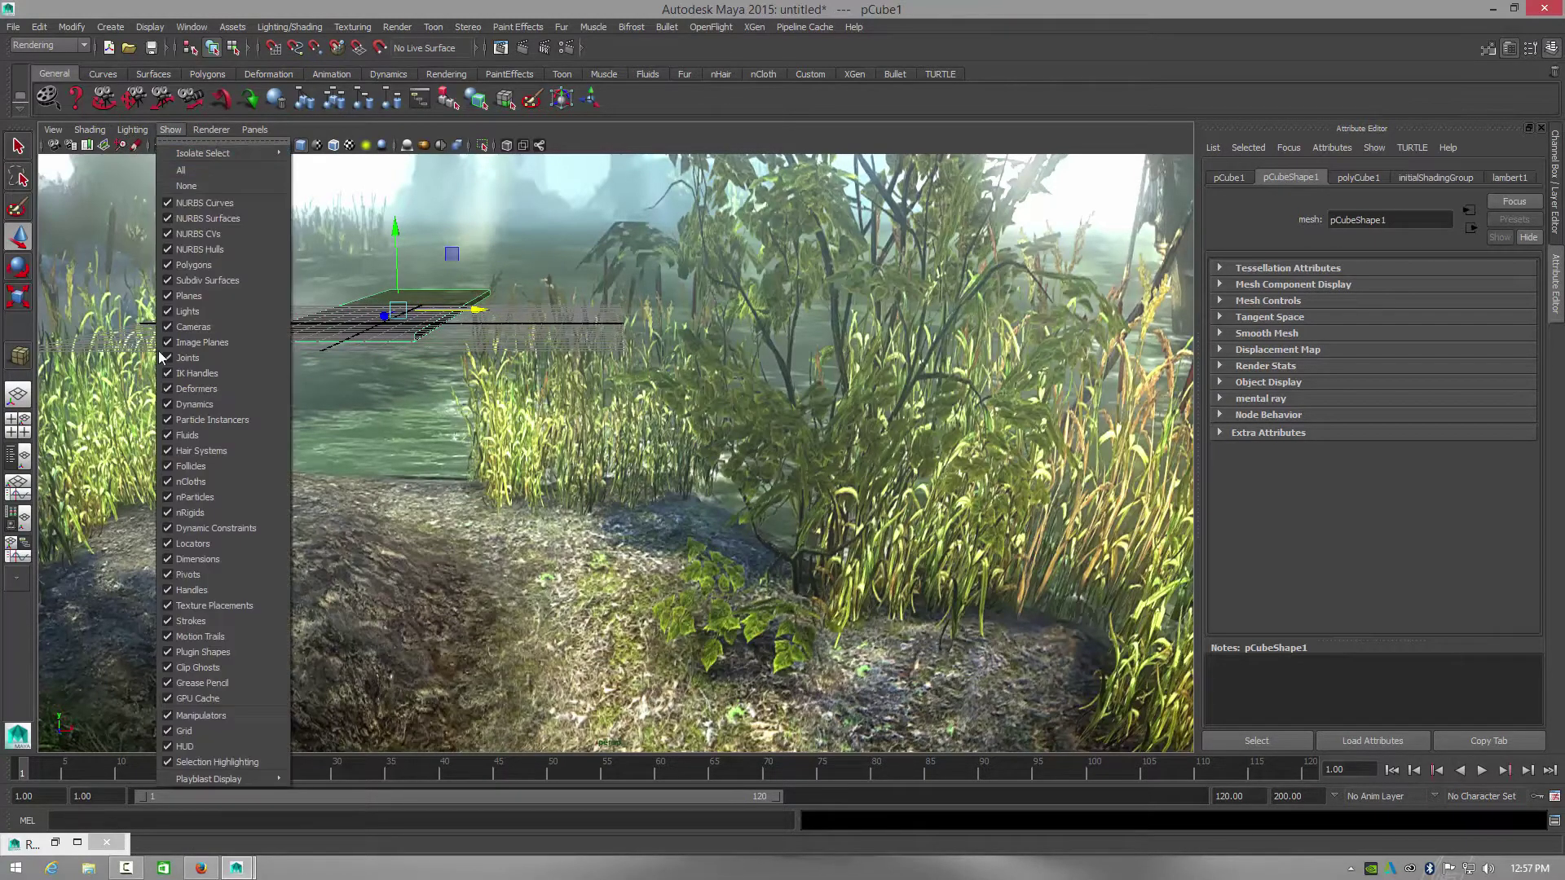
click(192, 733)
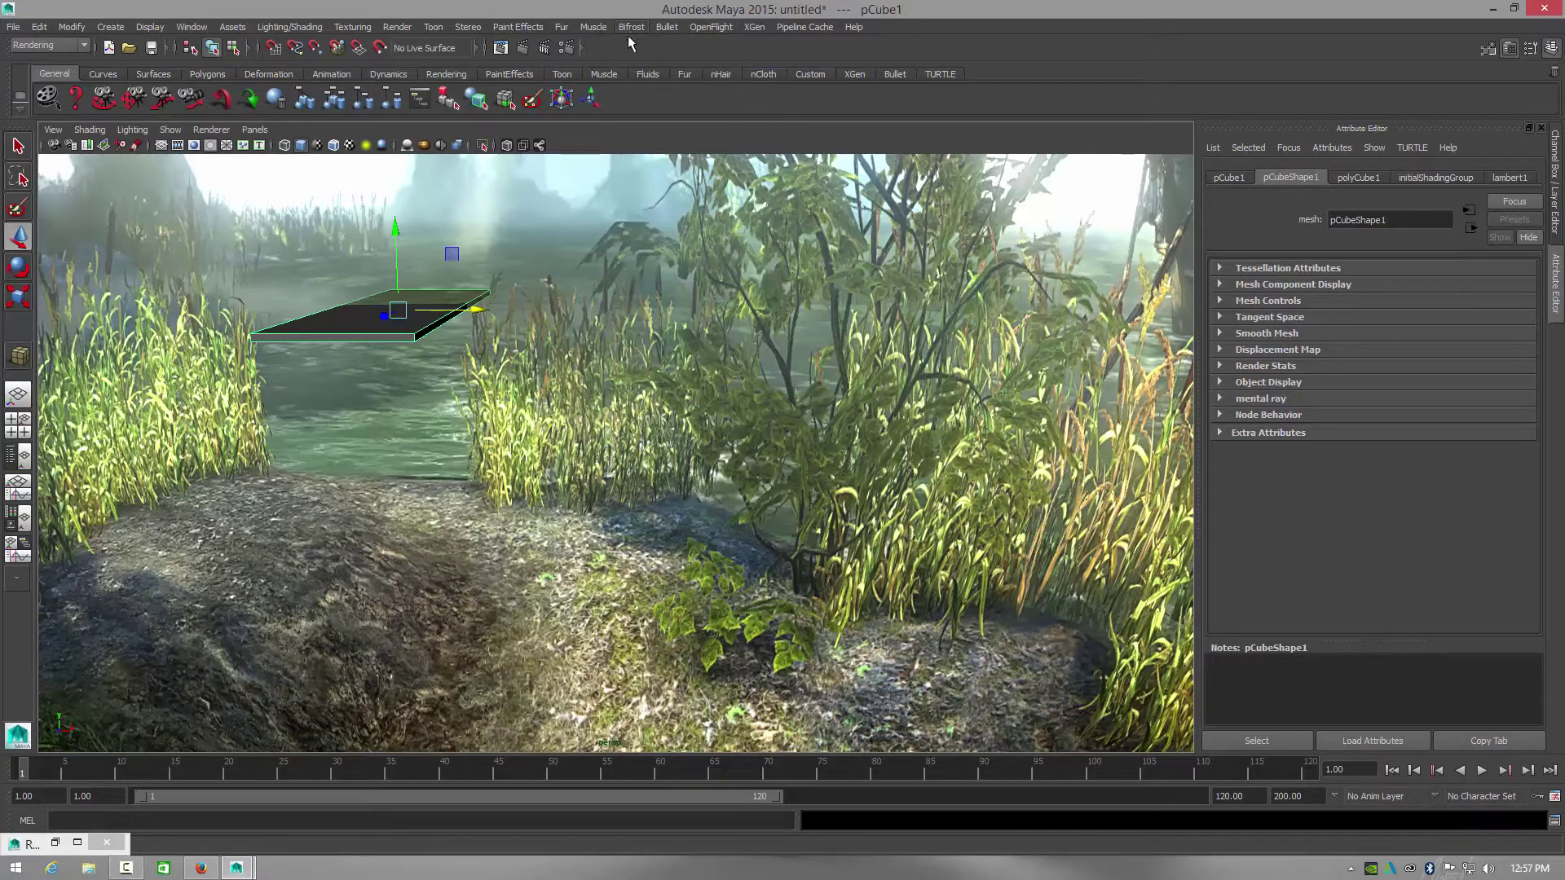
Step: Create a 3D fluid container, stretch it about 5.8 times along Z and flatten it vertically over the slab
click(645, 74)
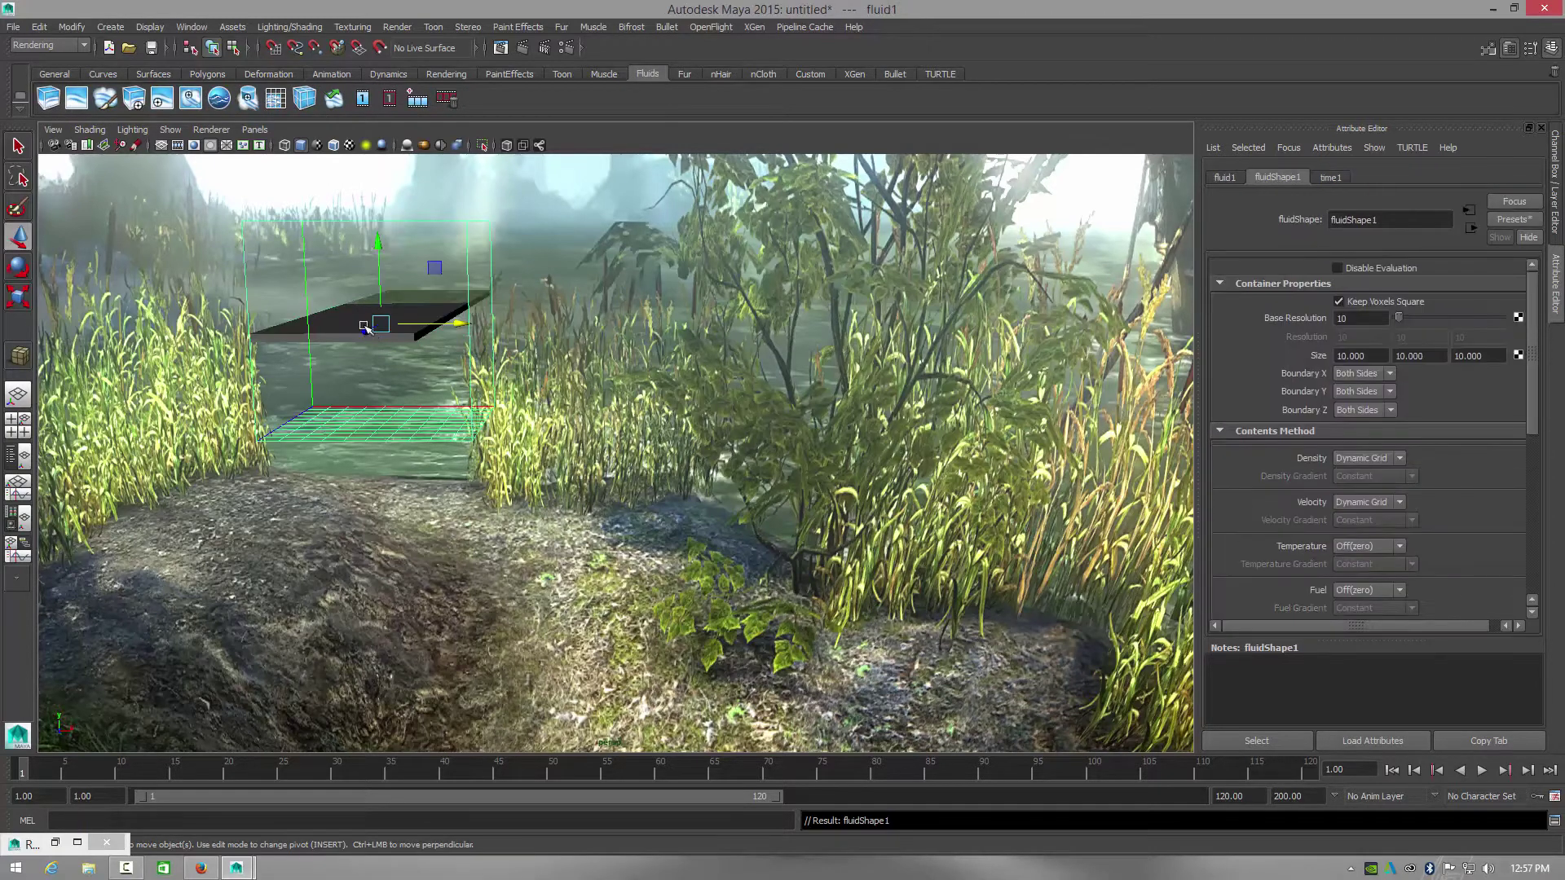
key(r)
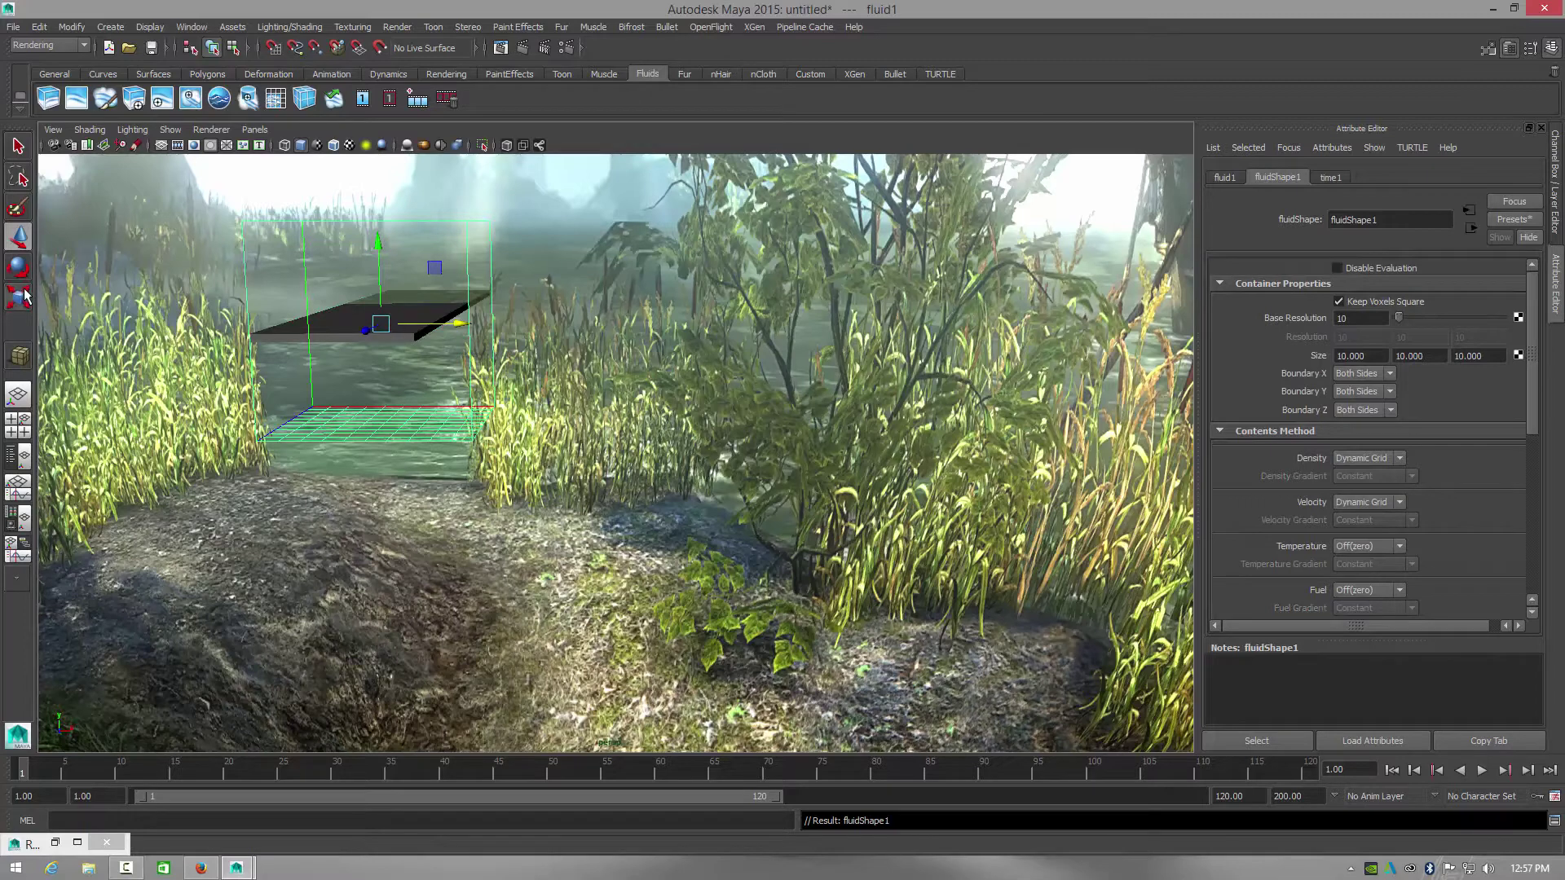
drag(364, 330, 270, 409)
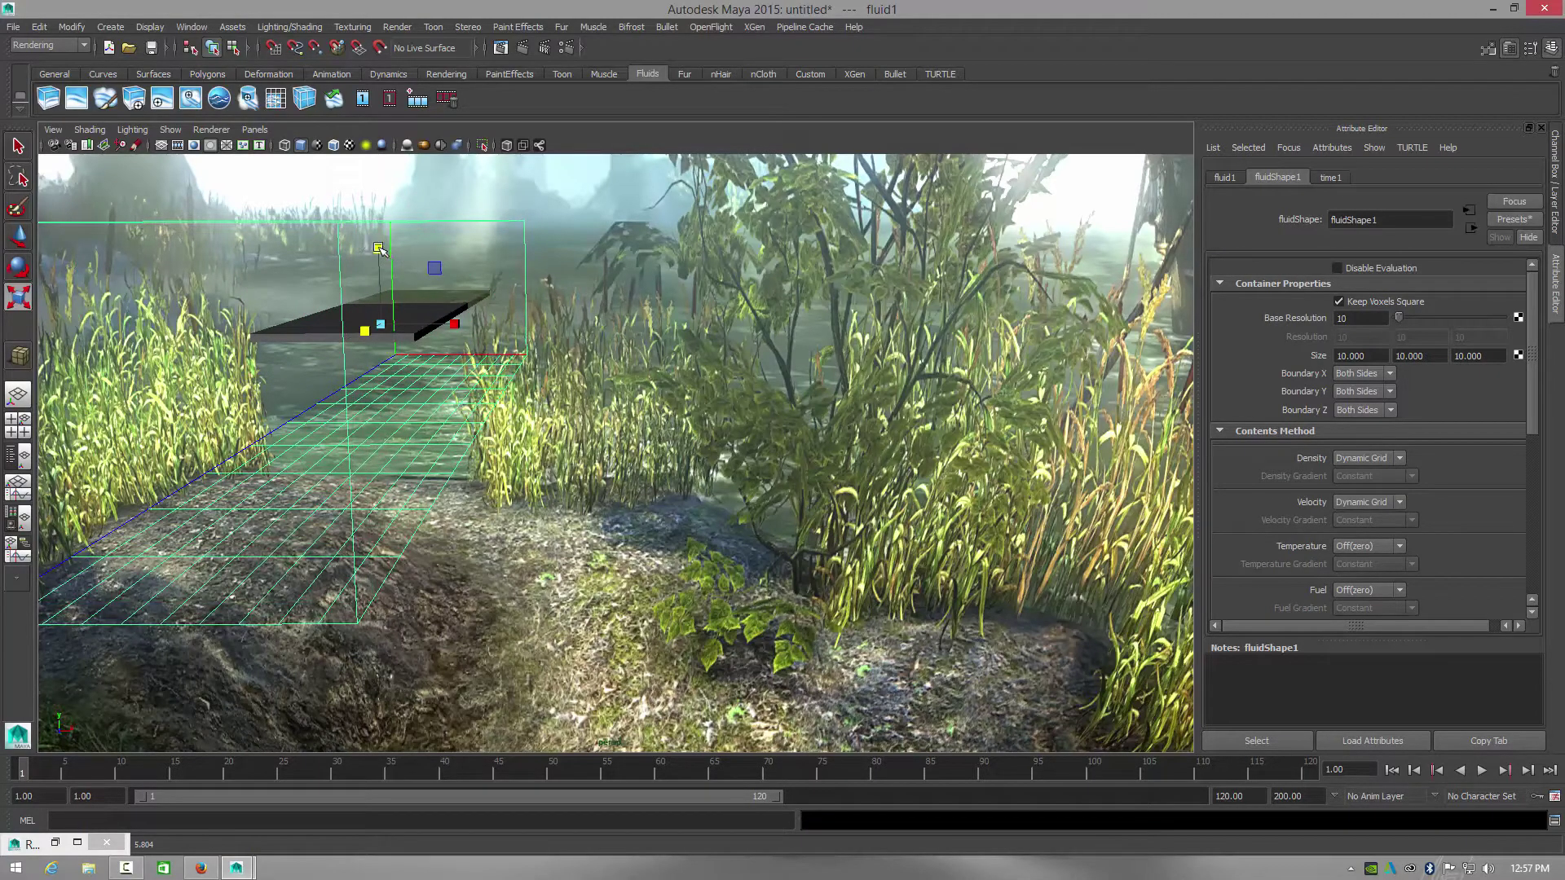
drag(380, 249, 508, 289)
click(18, 236)
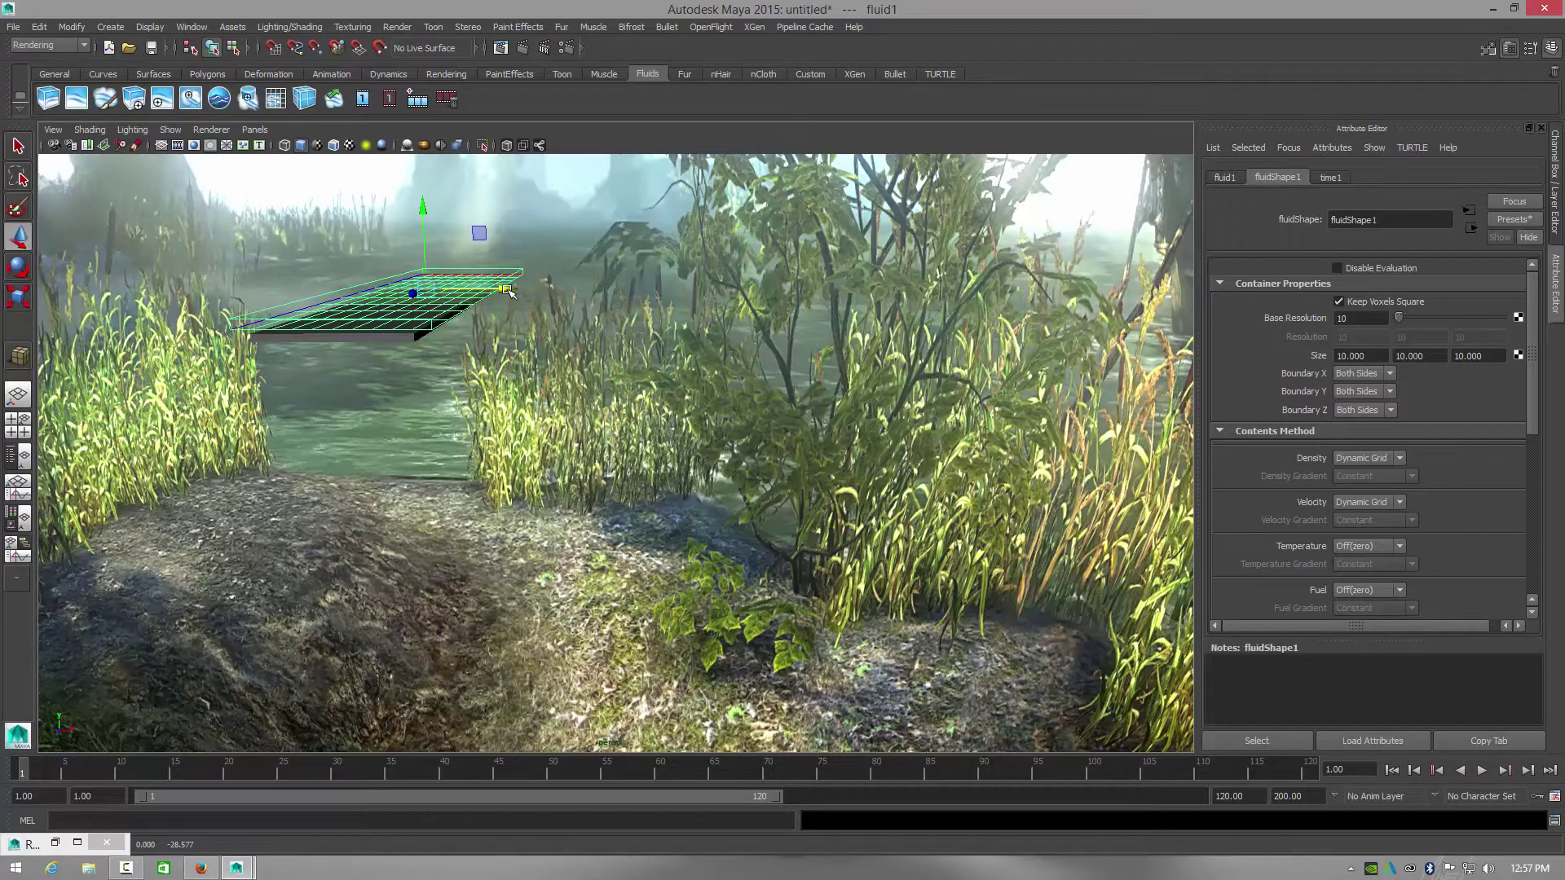
Step: Delete the slab beneath the fluid container, then push the container farther back along Z over the water
click(335, 342)
key(Delete)
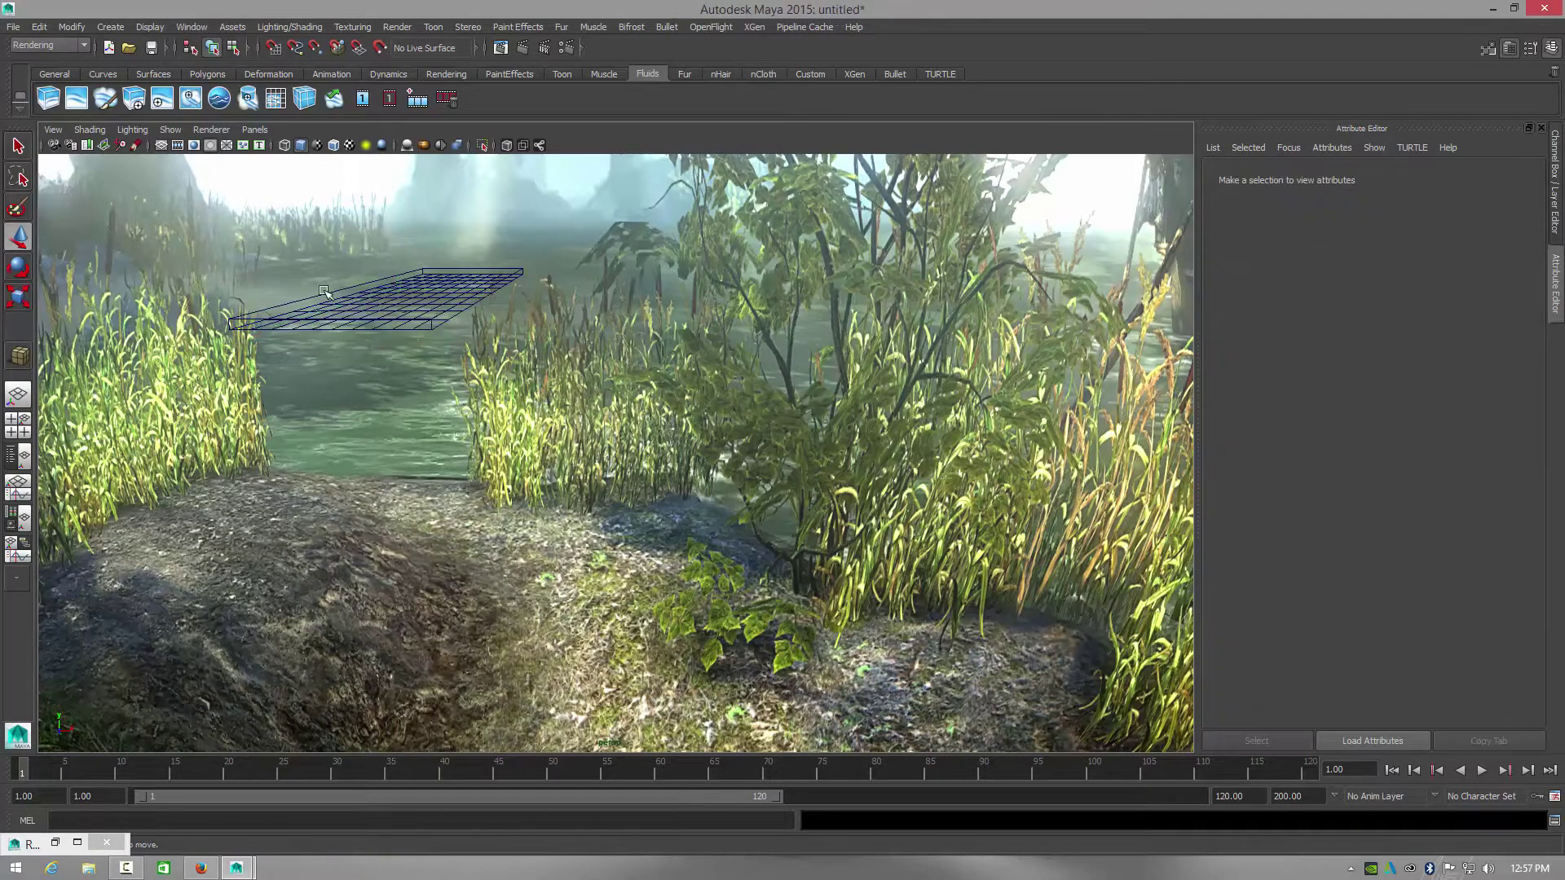
click(471, 301)
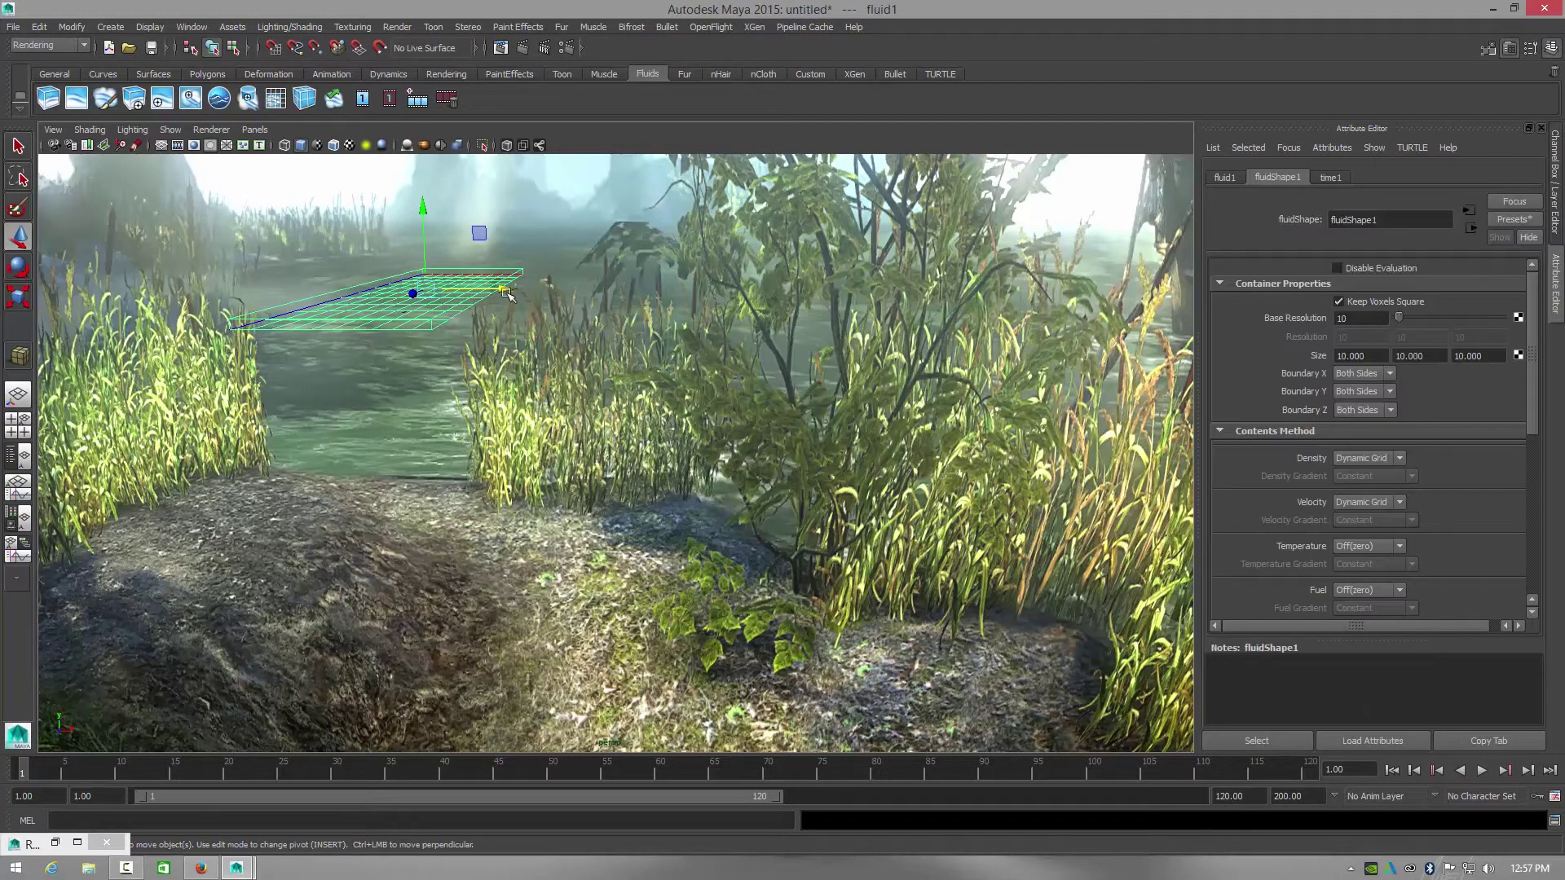
drag(414, 298, 429, 291)
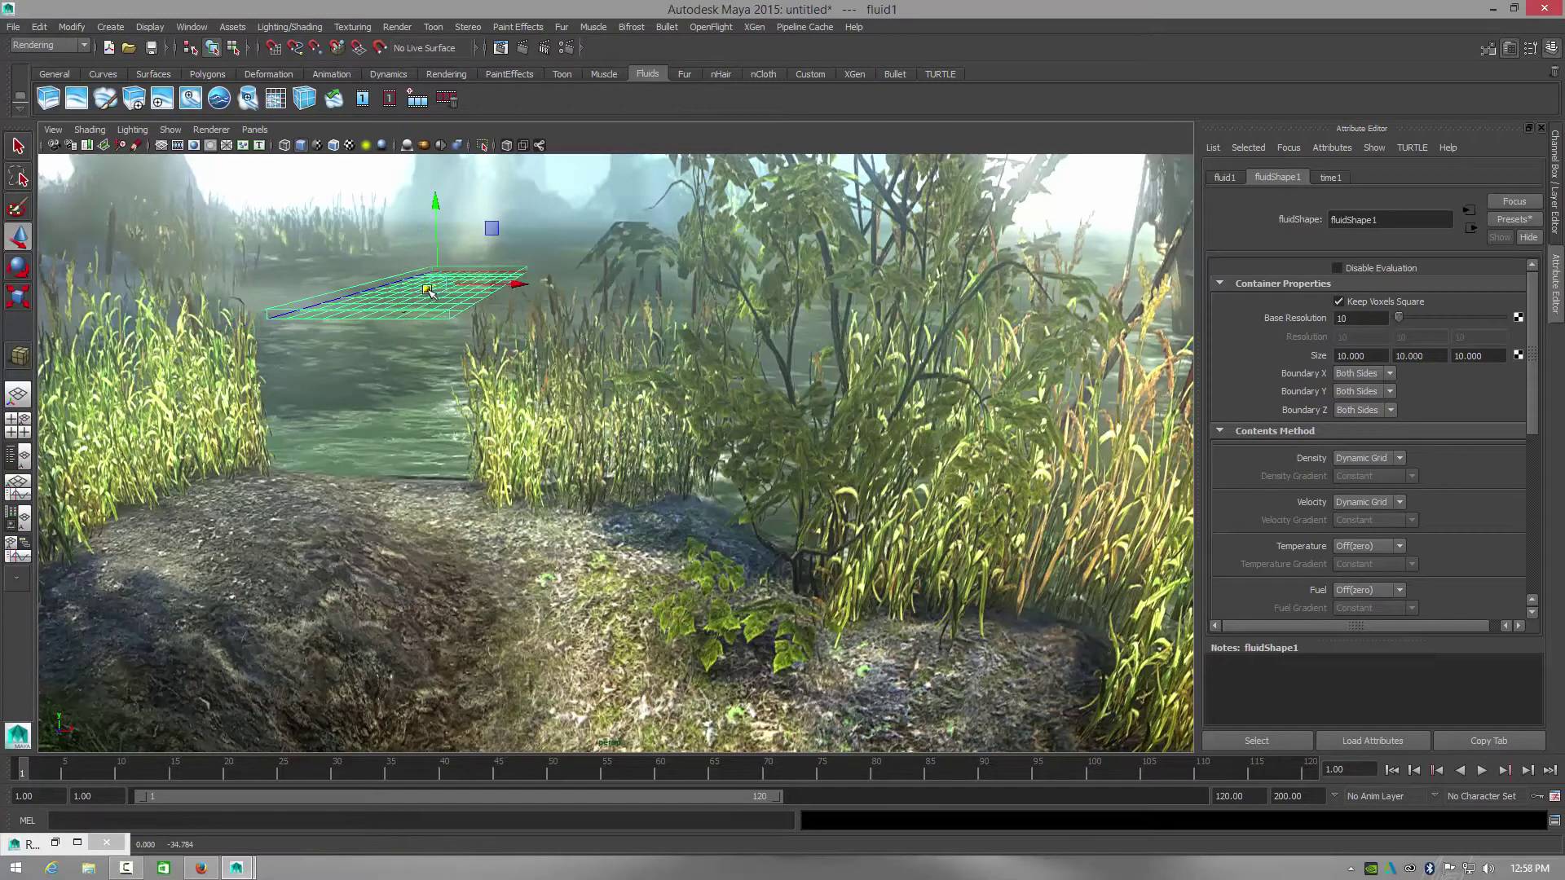
Step: Widen the fluid container along X and tilt it slightly to follow the water surface
key(r)
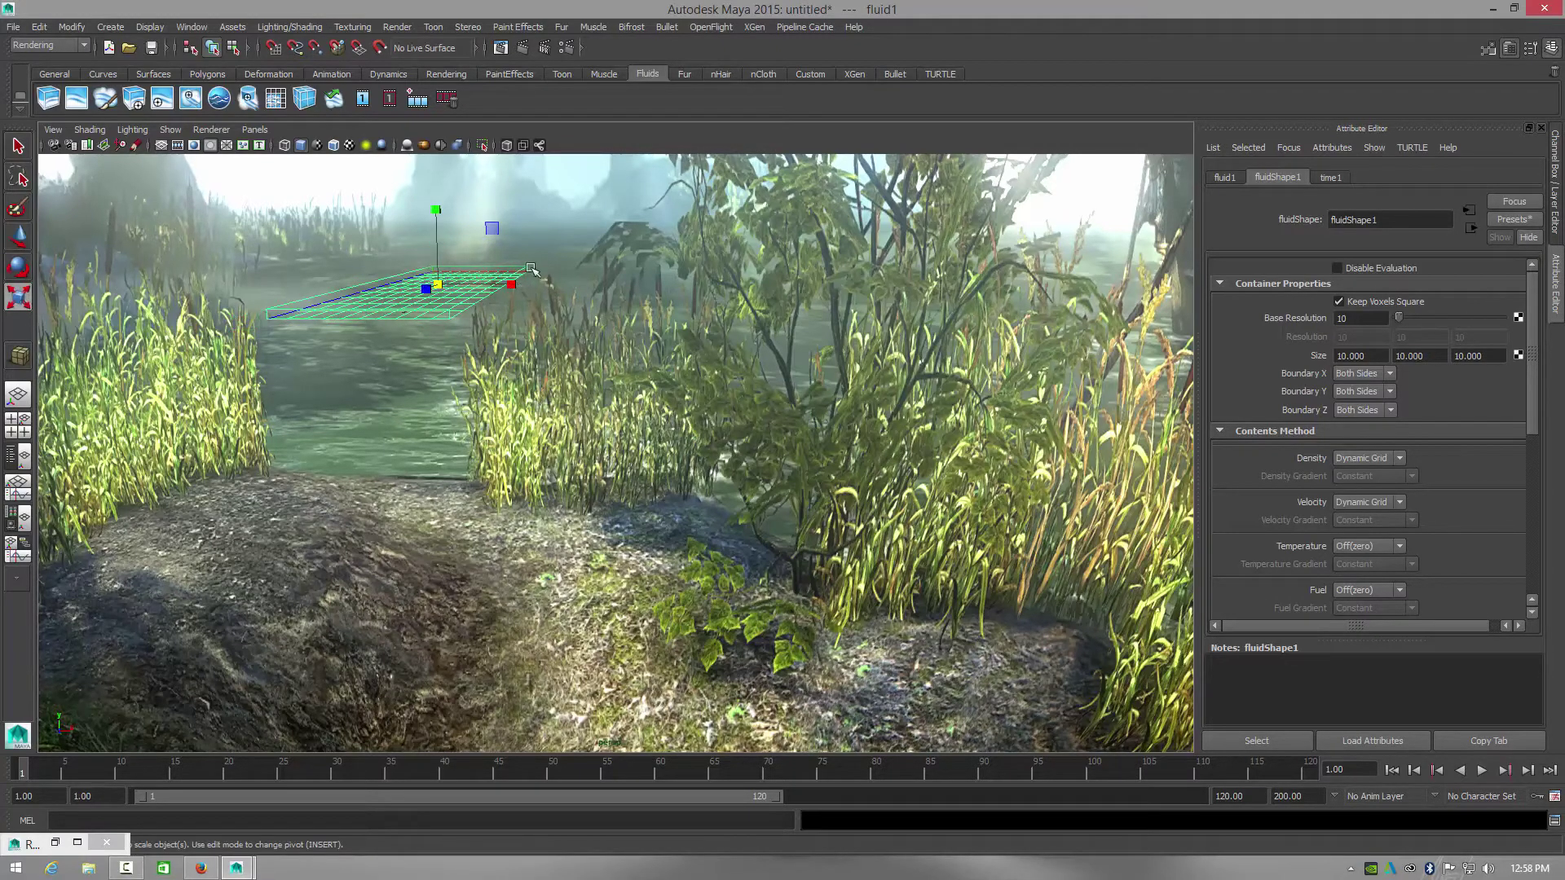
drag(512, 284, 422, 328)
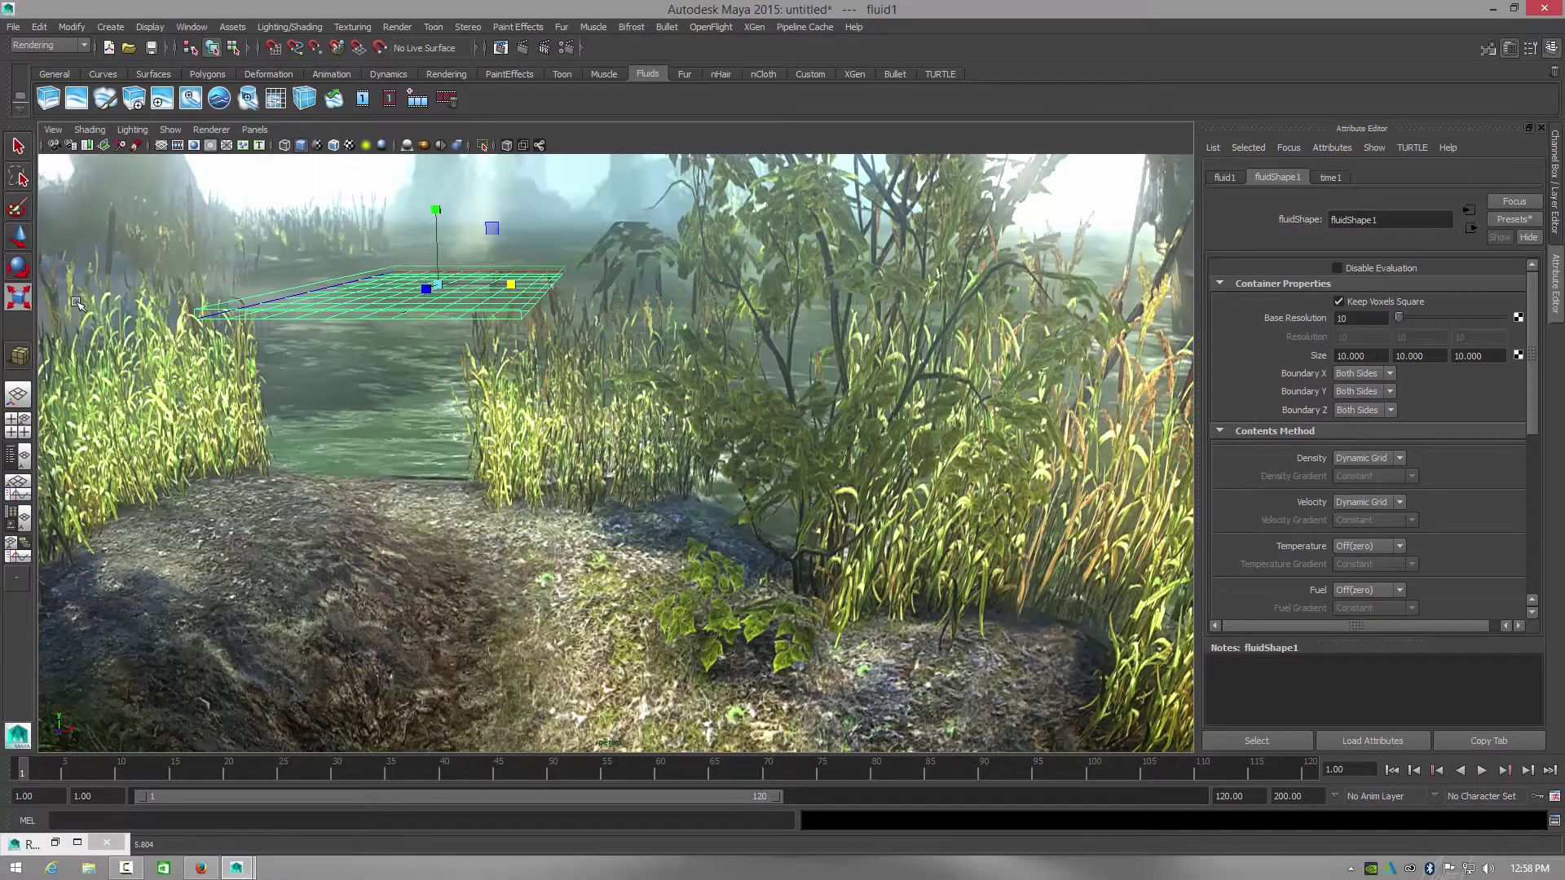
click(18, 267)
drag(423, 263, 443, 294)
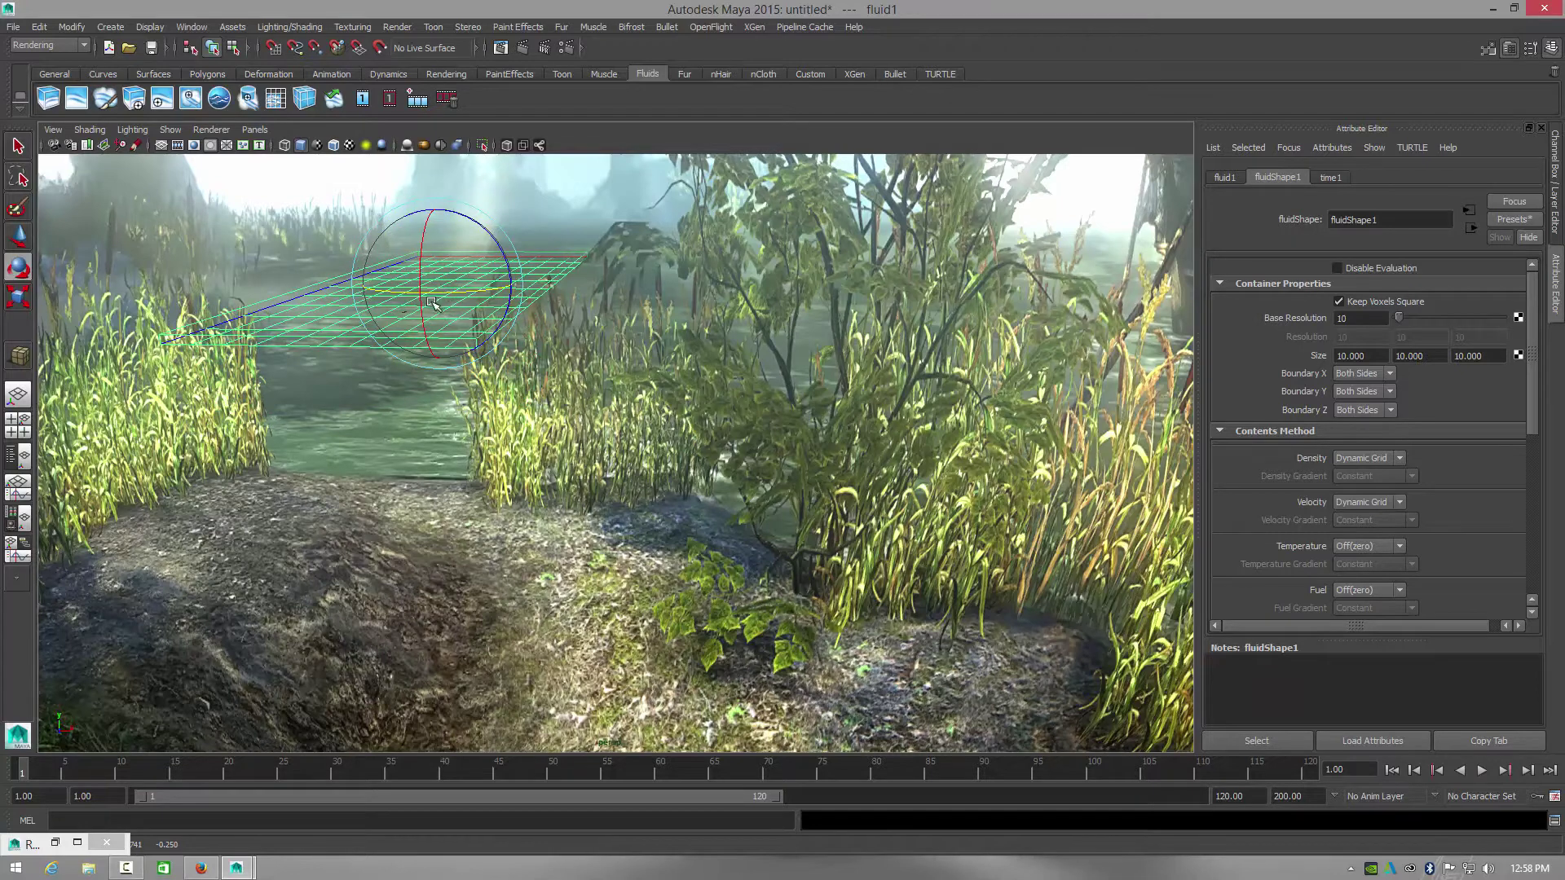
Step: Shift the fluid container sideways along X over the open water and deselect it
click(20, 238)
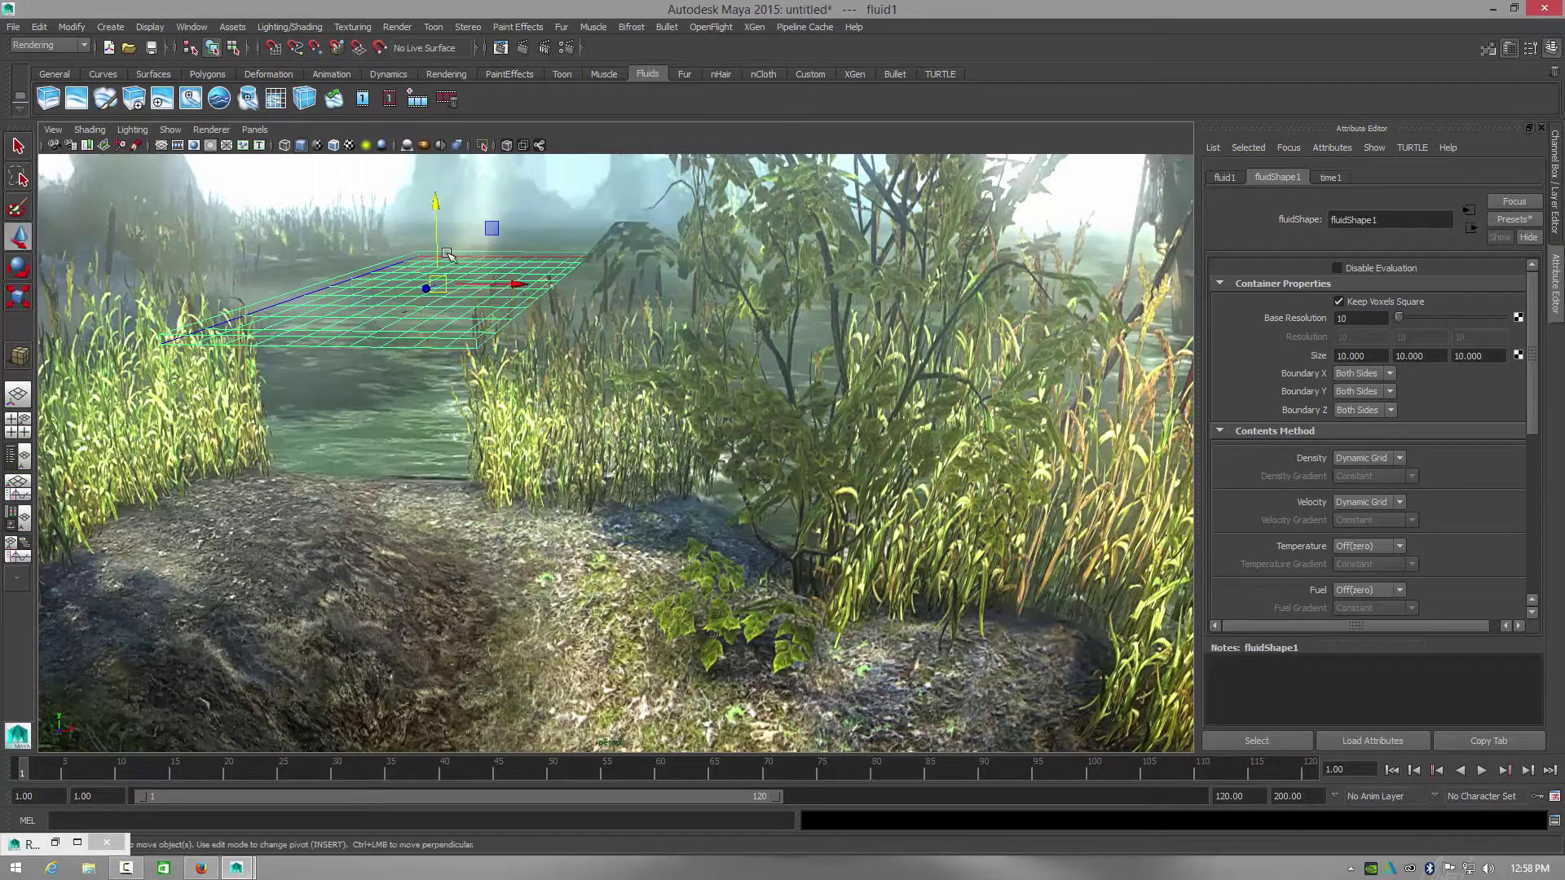
drag(520, 285, 392, 282)
click(388, 314)
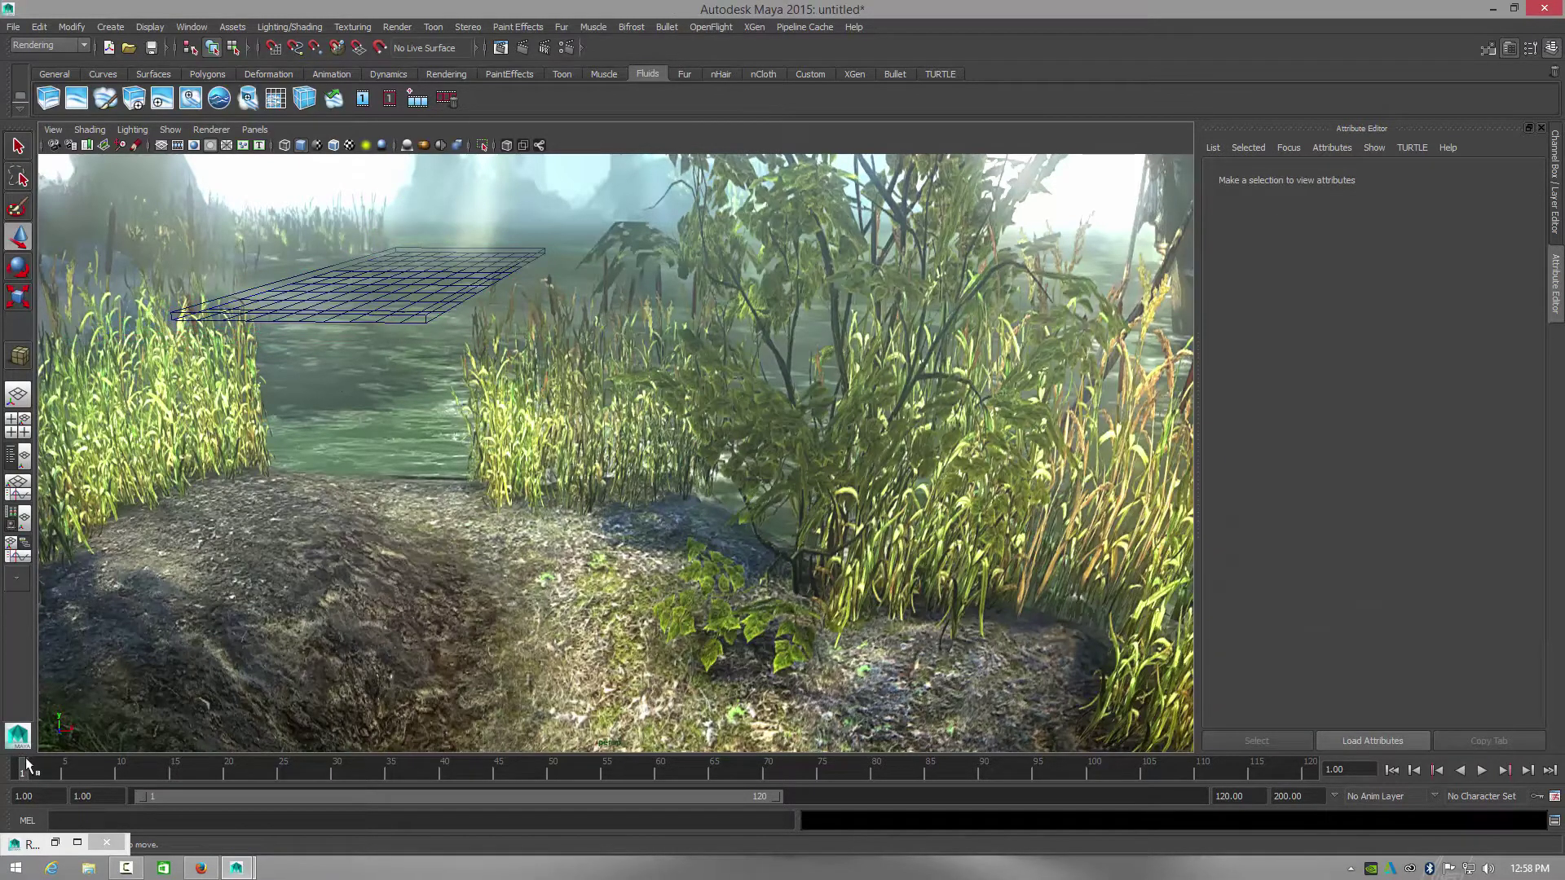
Step: Play the scene briefly, return to the first frame and inspect the fluid container over the water
key(alt+v)
key(alt+shift+v)
alt+drag(228, 420, 263, 394)
click(236, 419)
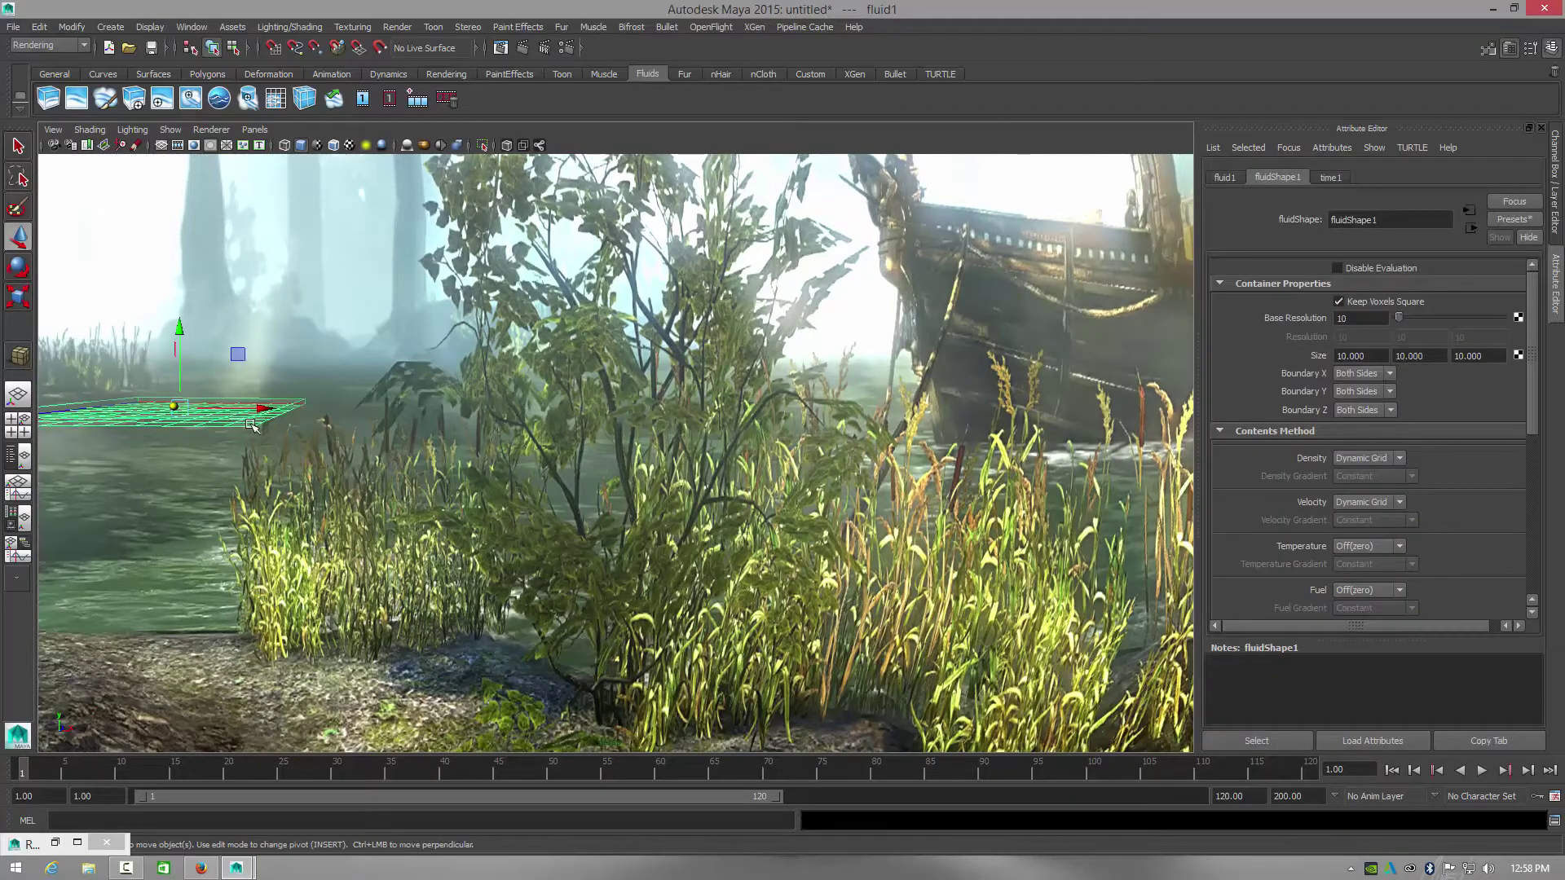
click(253, 425)
alt+drag(376, 428, 347, 530)
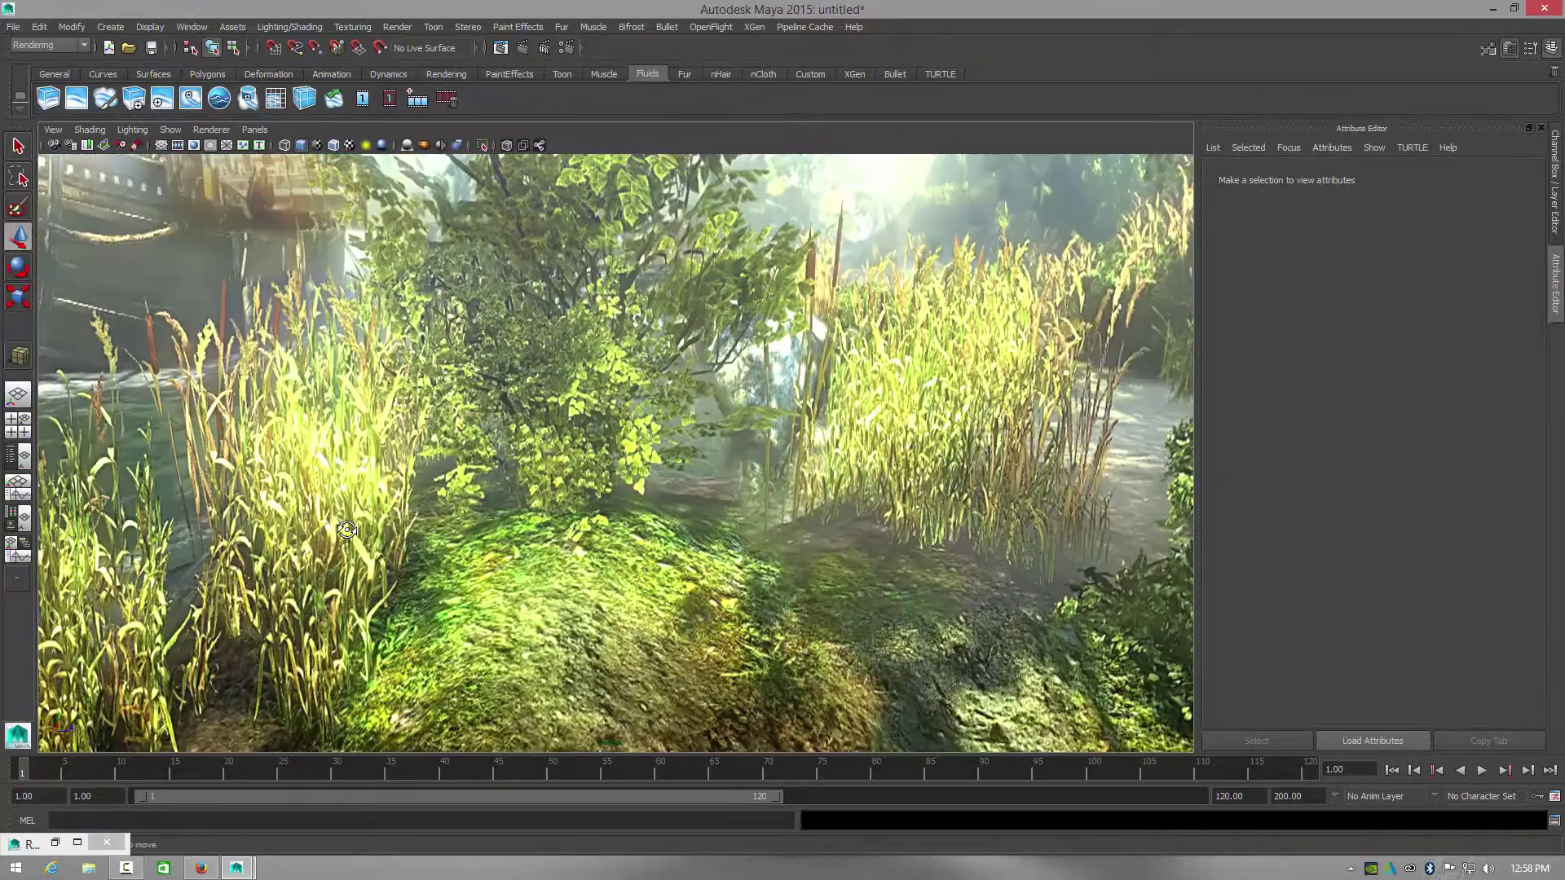
alt+drag(454, 536, 572, 545)
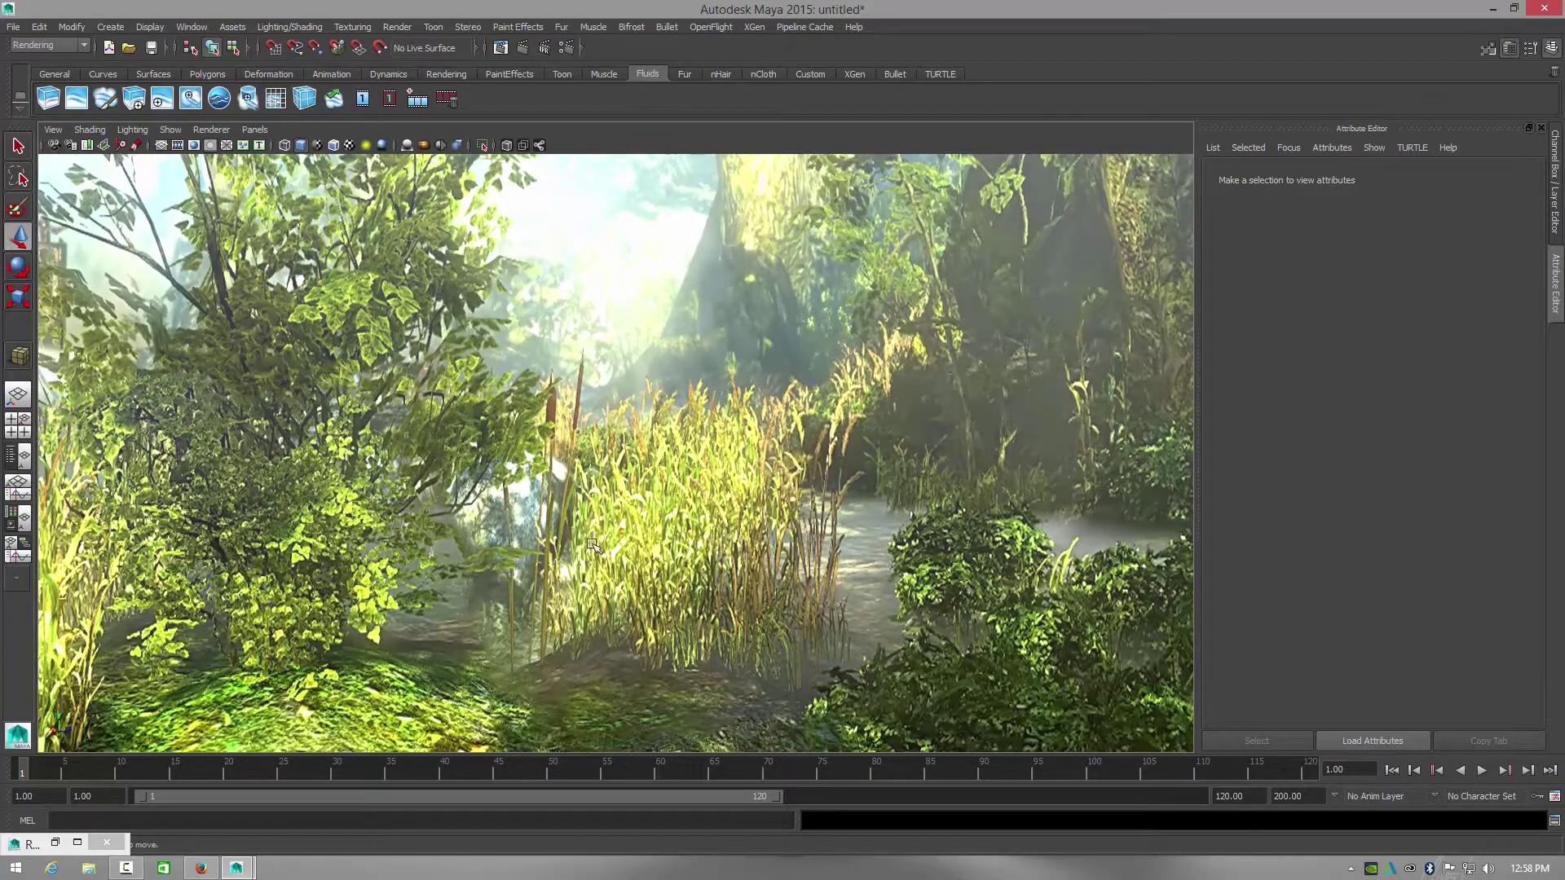
click(171, 129)
mouse_move(187, 155)
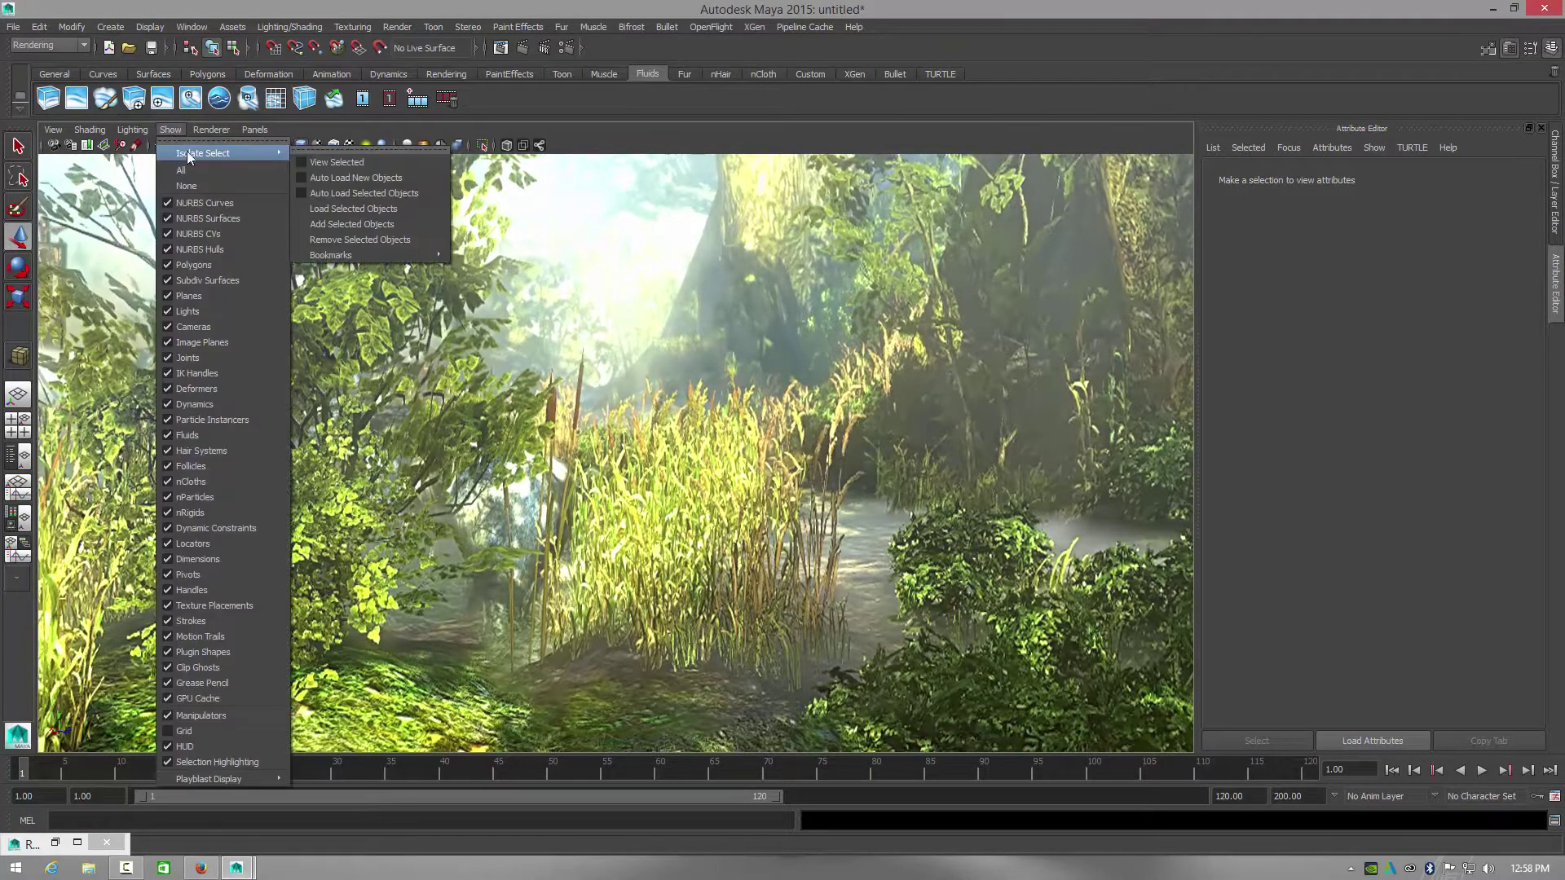
click(952, 598)
alt+drag(952, 598, 1025, 592)
Step: Create a camera and move it so it hangs above the bushes beside the sandy path
click(110, 27)
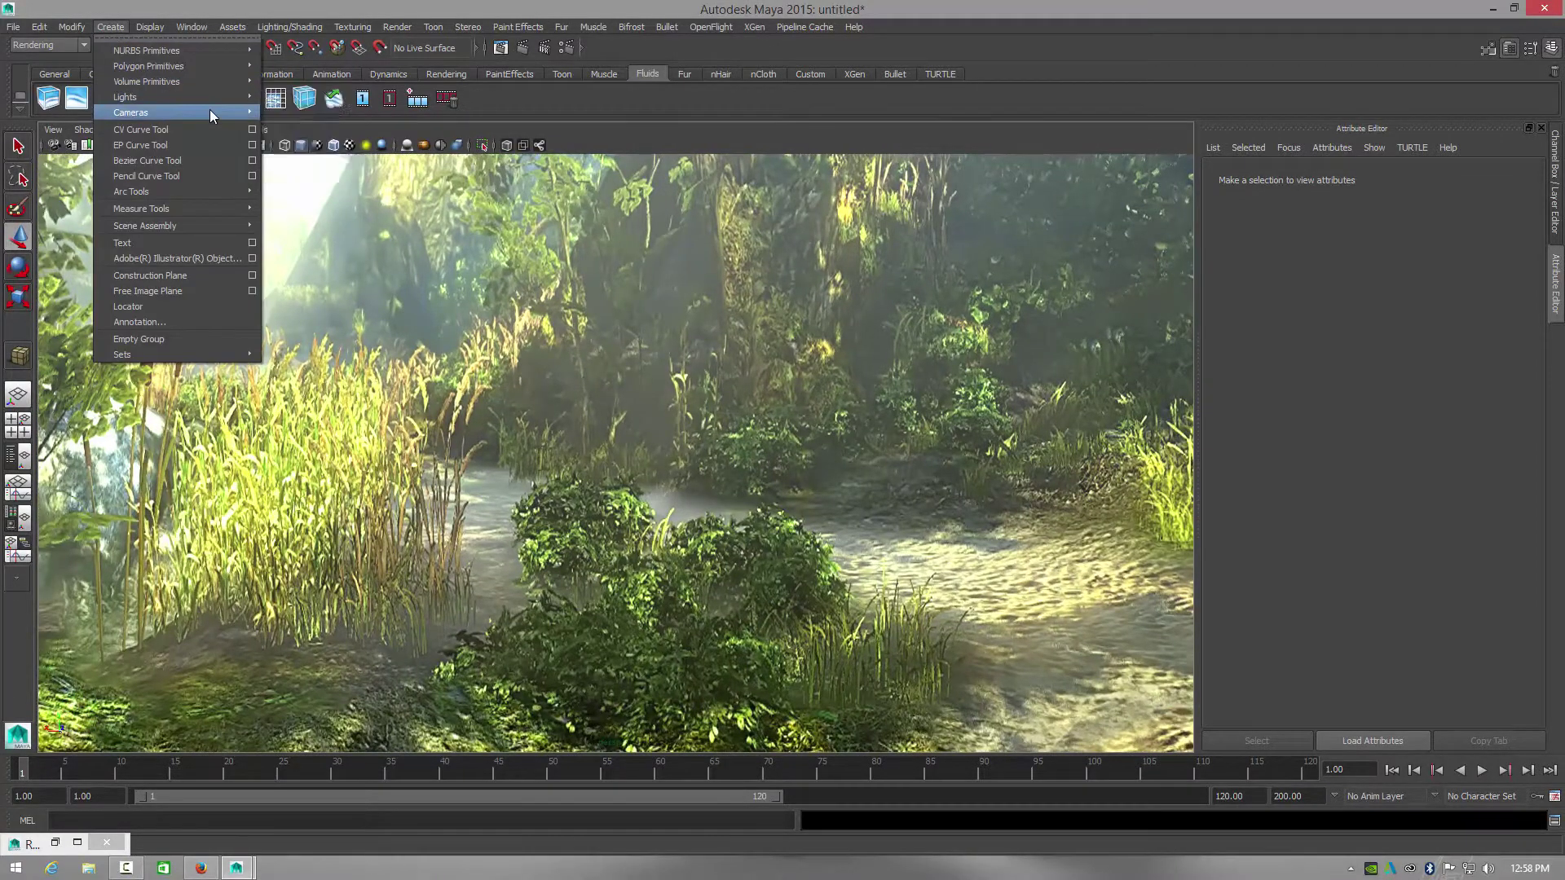
mouse_move(210, 113)
click(298, 120)
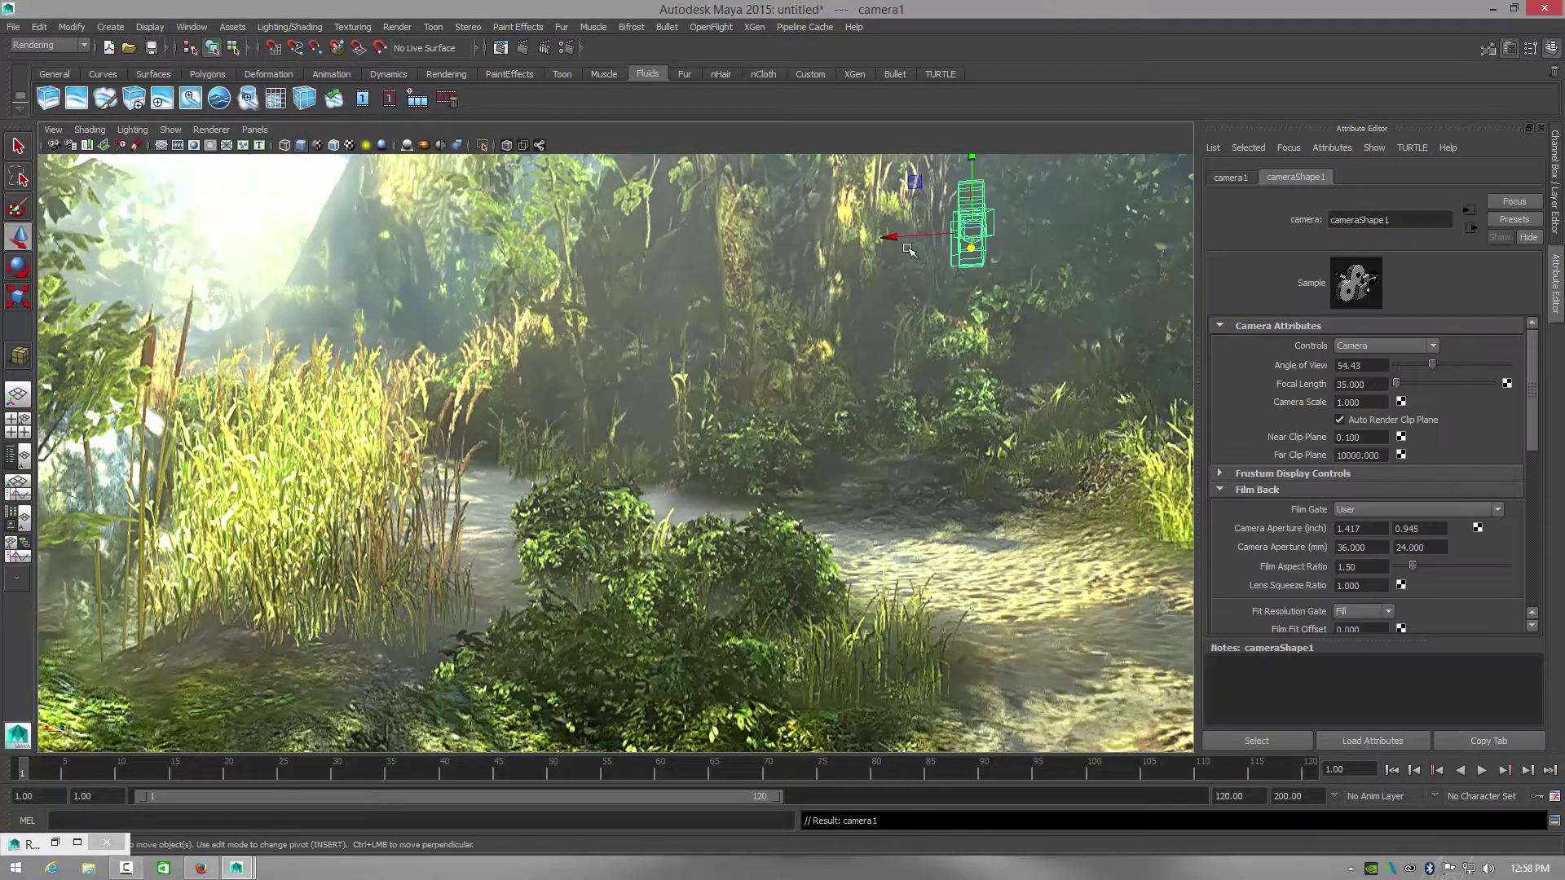
drag(888, 237, 676, 330)
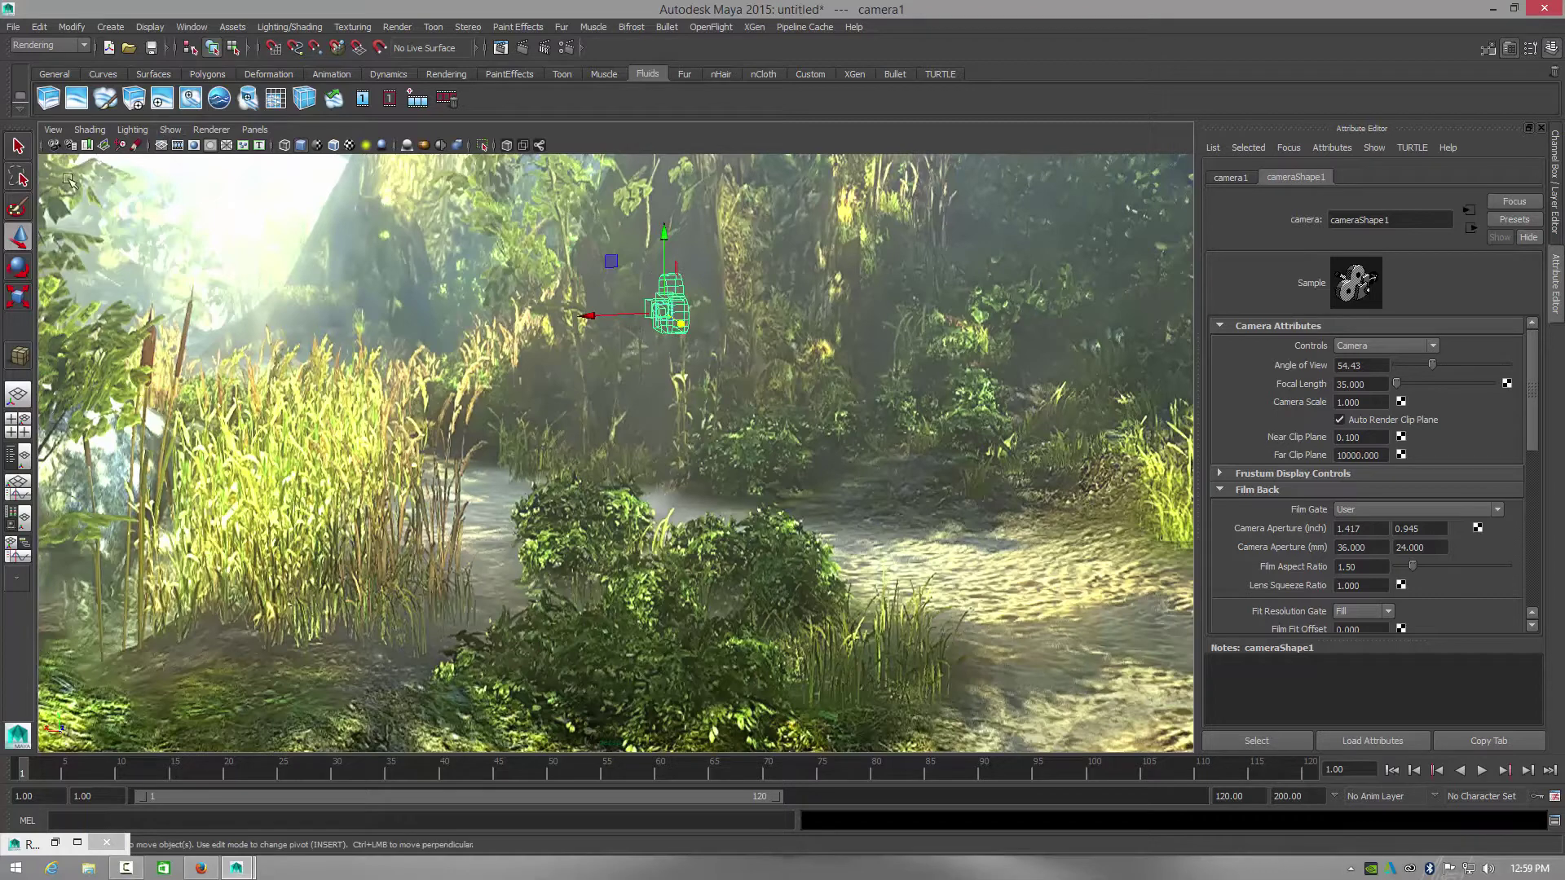
Step: Rotate the new camera so its lens points toward the tall reeds and its body sits roughly level
click(20, 267)
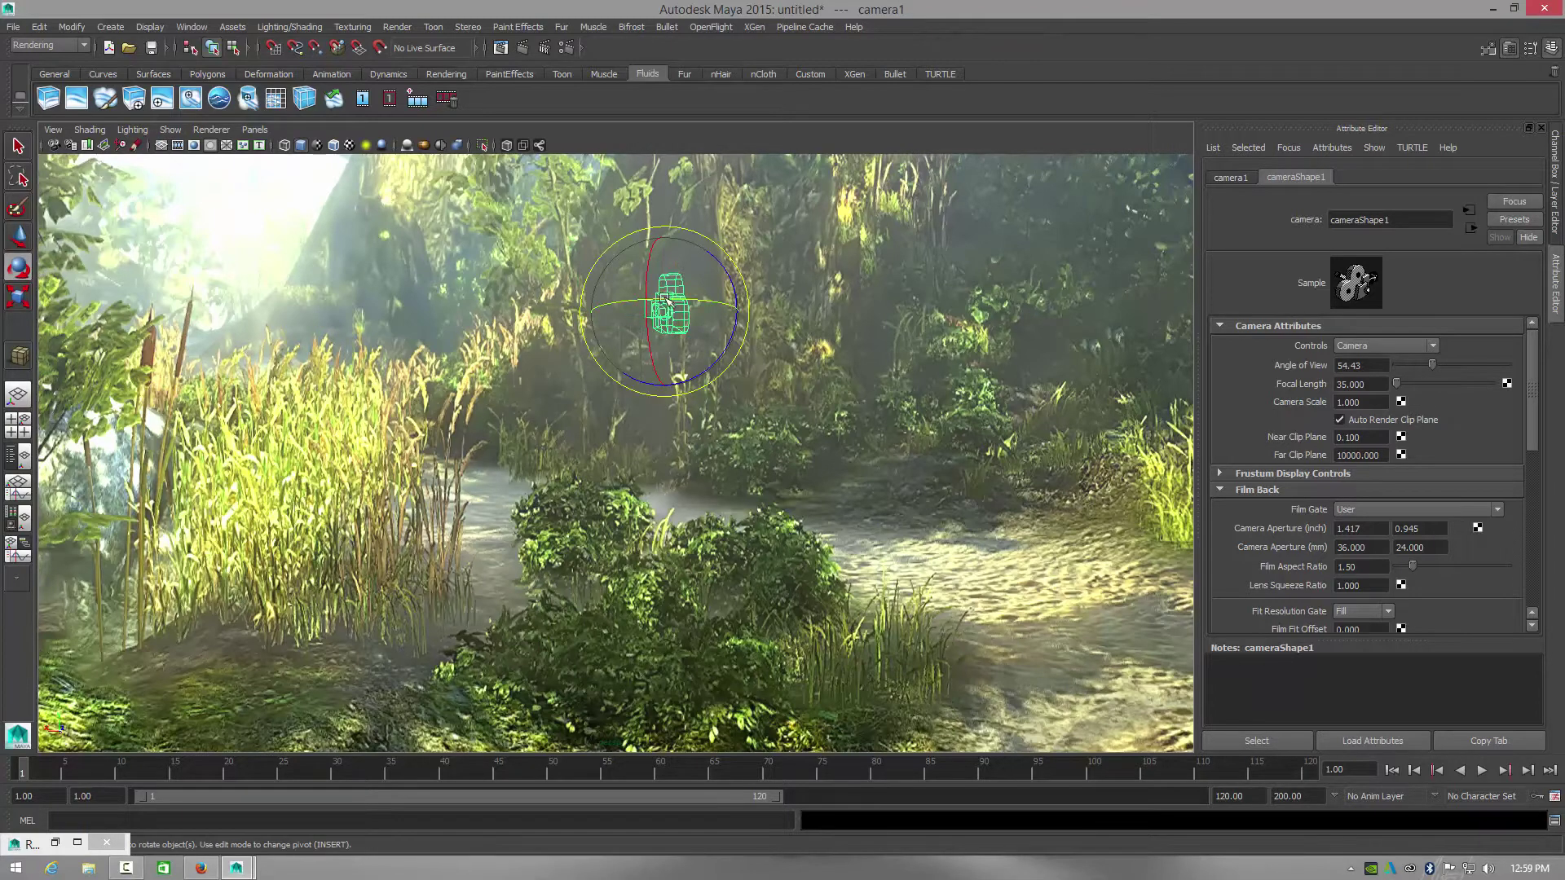
drag(652, 301, 570, 297)
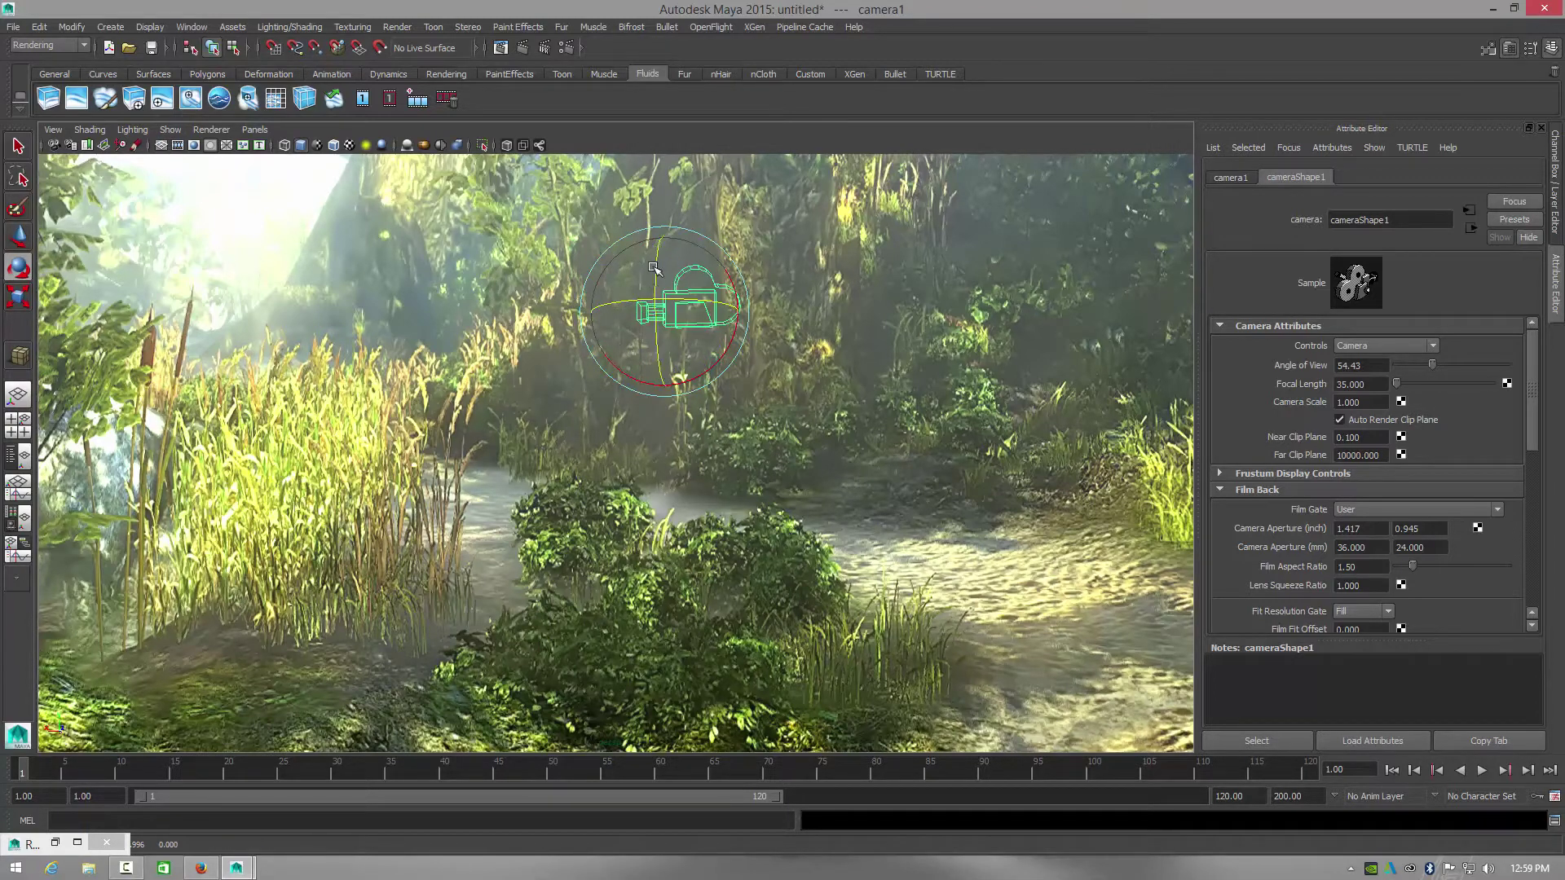
drag(657, 274, 640, 314)
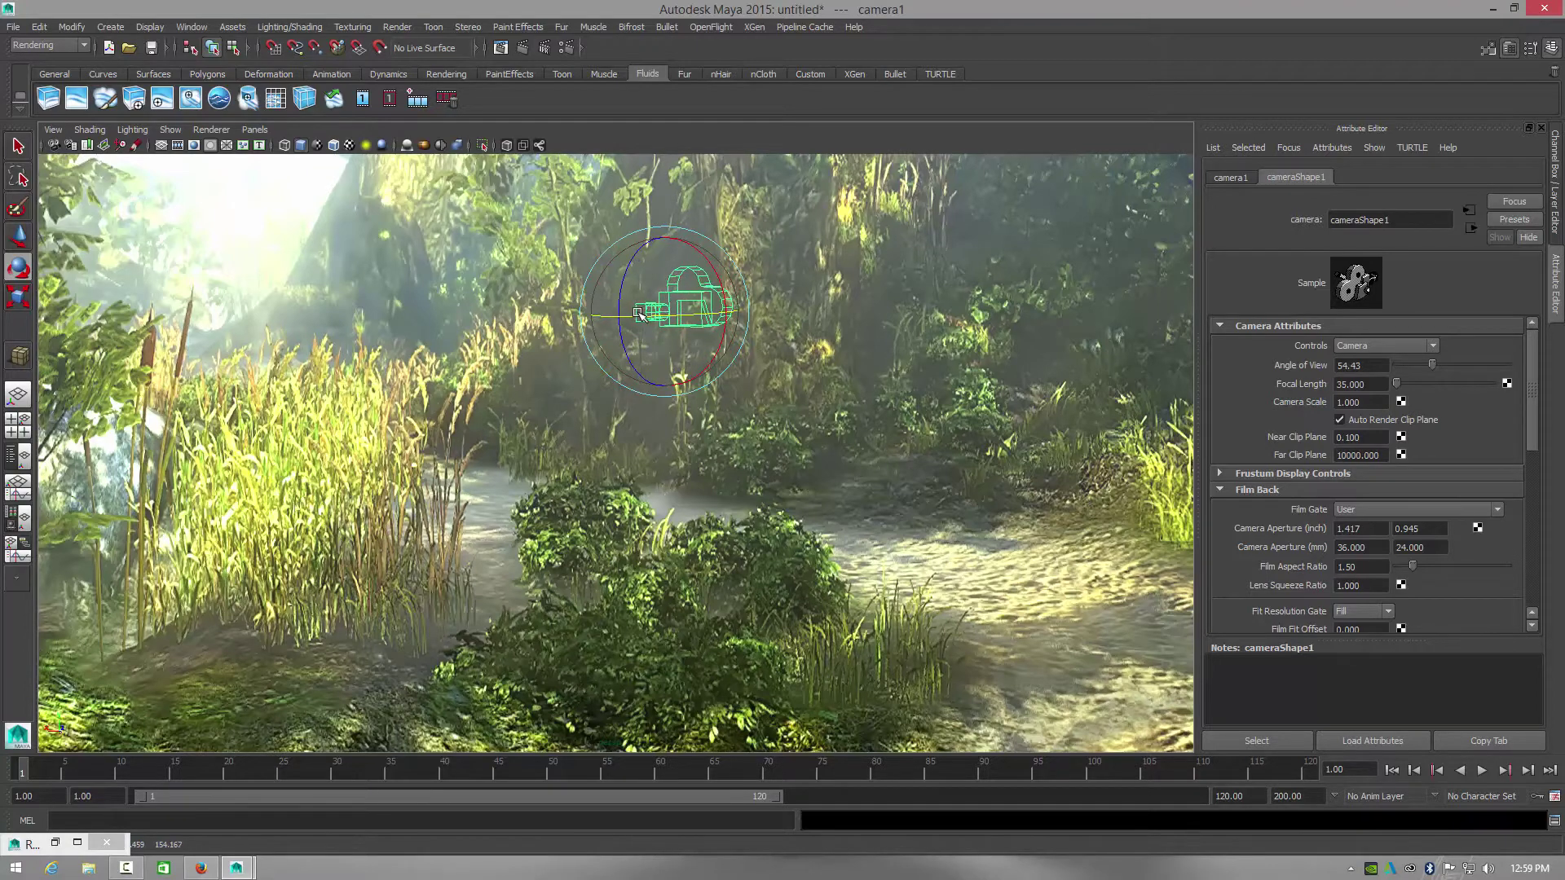
Step: Lower the camera along Y to ground height and shift it farther back over the sandy path behind the bushes
click(18, 235)
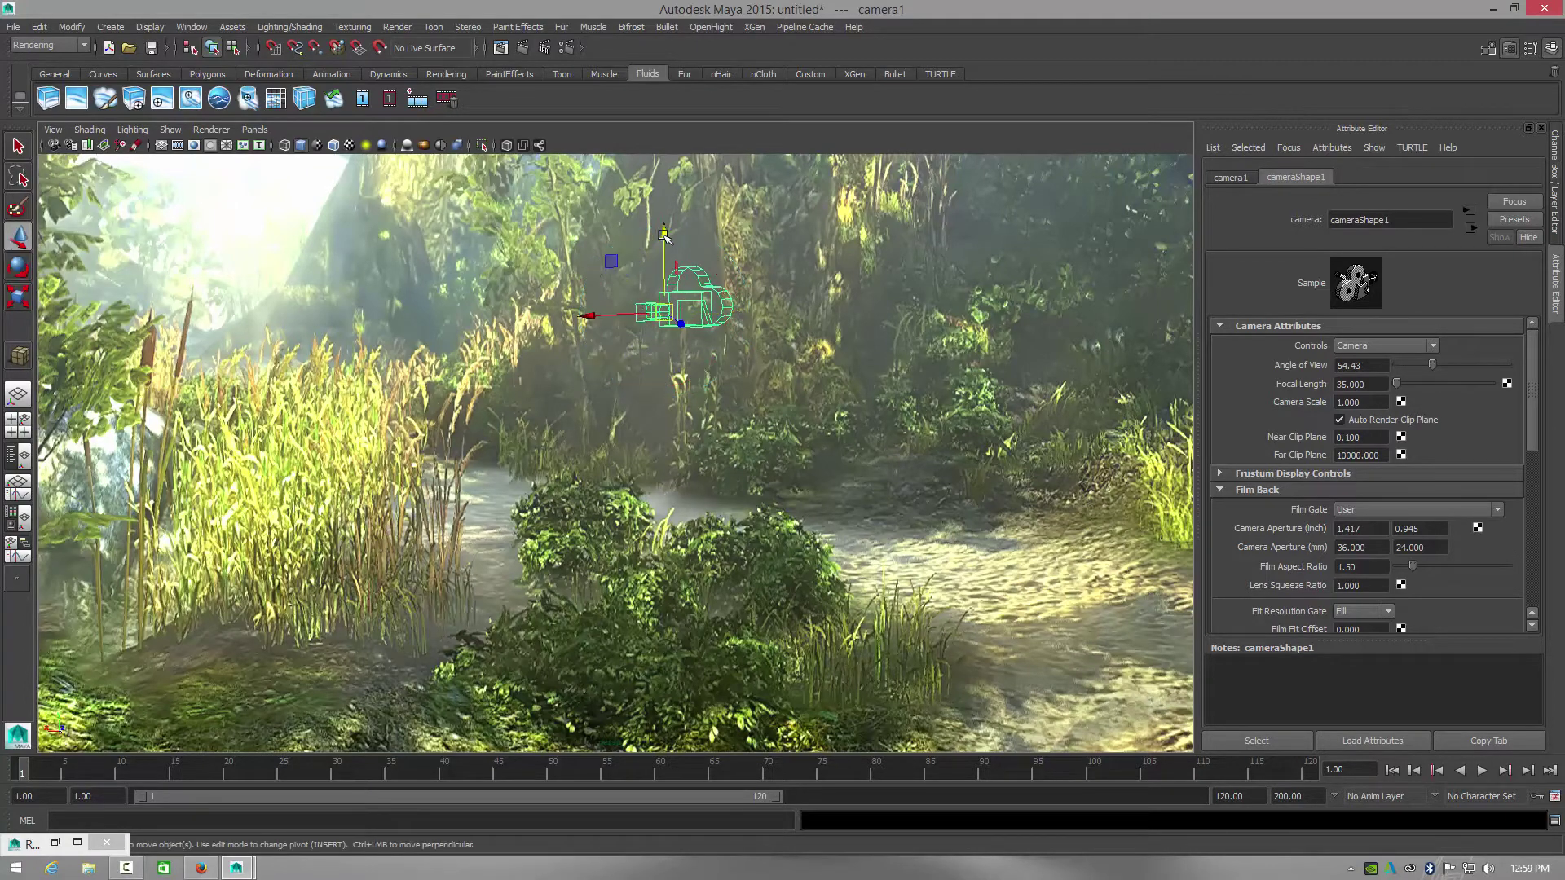
drag(665, 235, 655, 395)
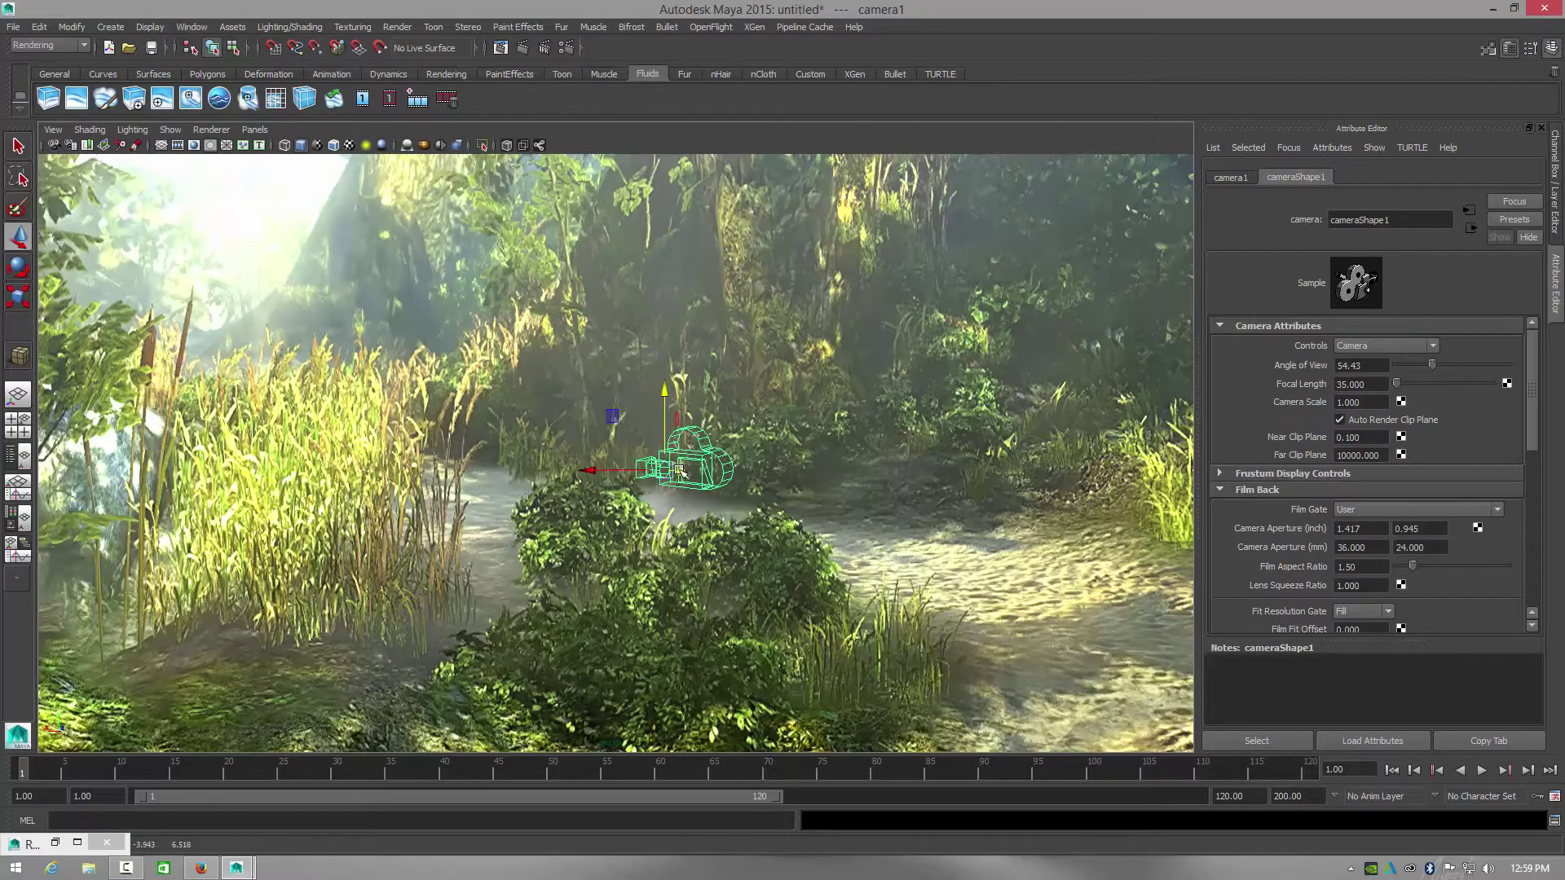
drag(727, 494, 686, 482)
scroll(706, 454, down, 3)
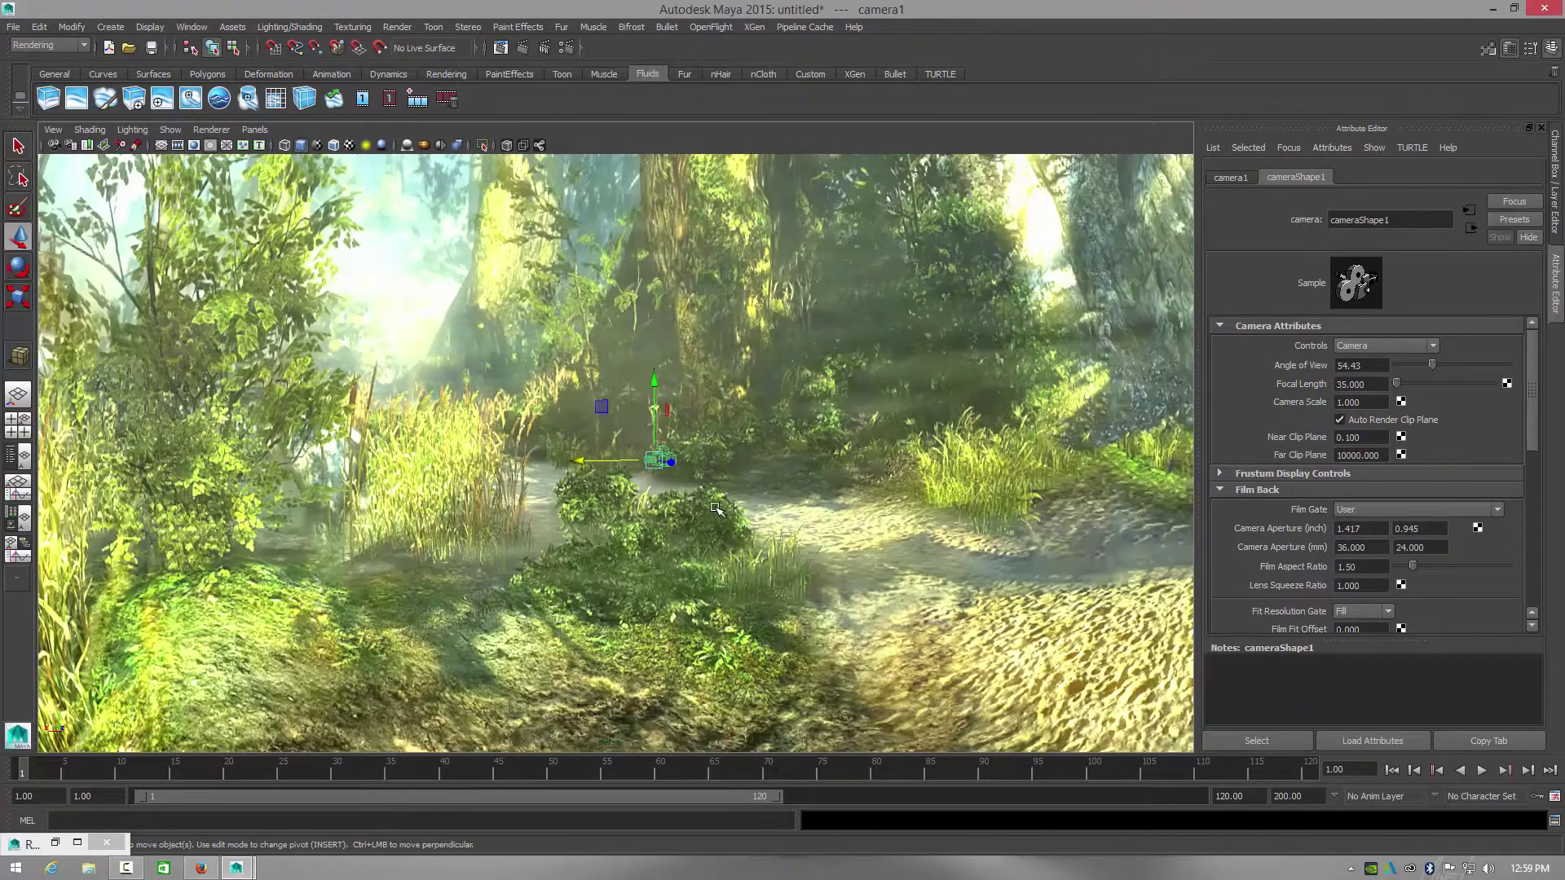
alt+drag(715, 508, 775, 539)
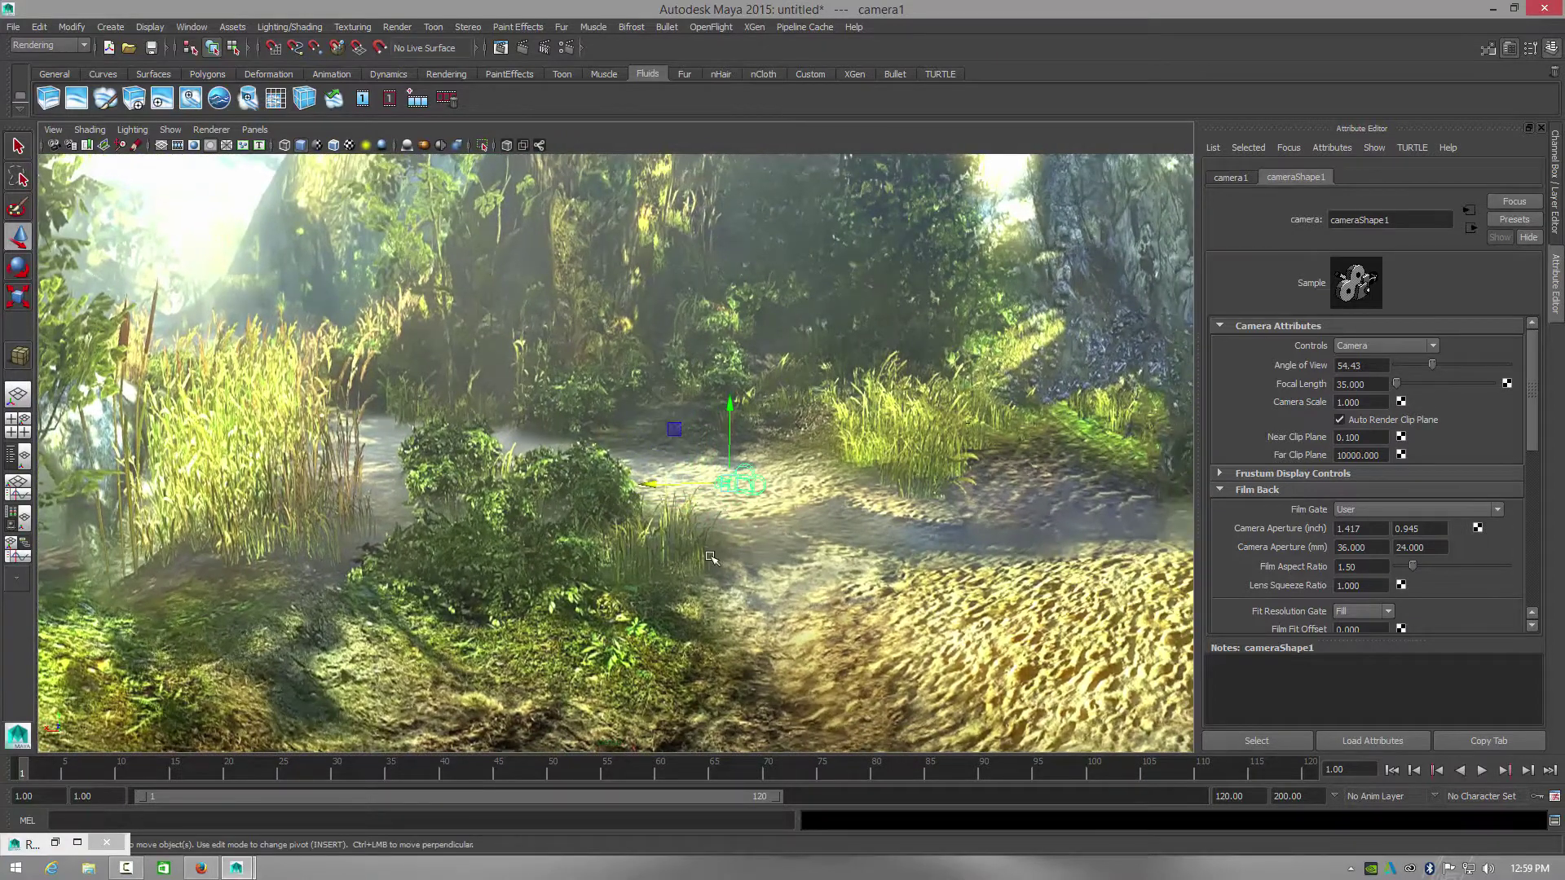